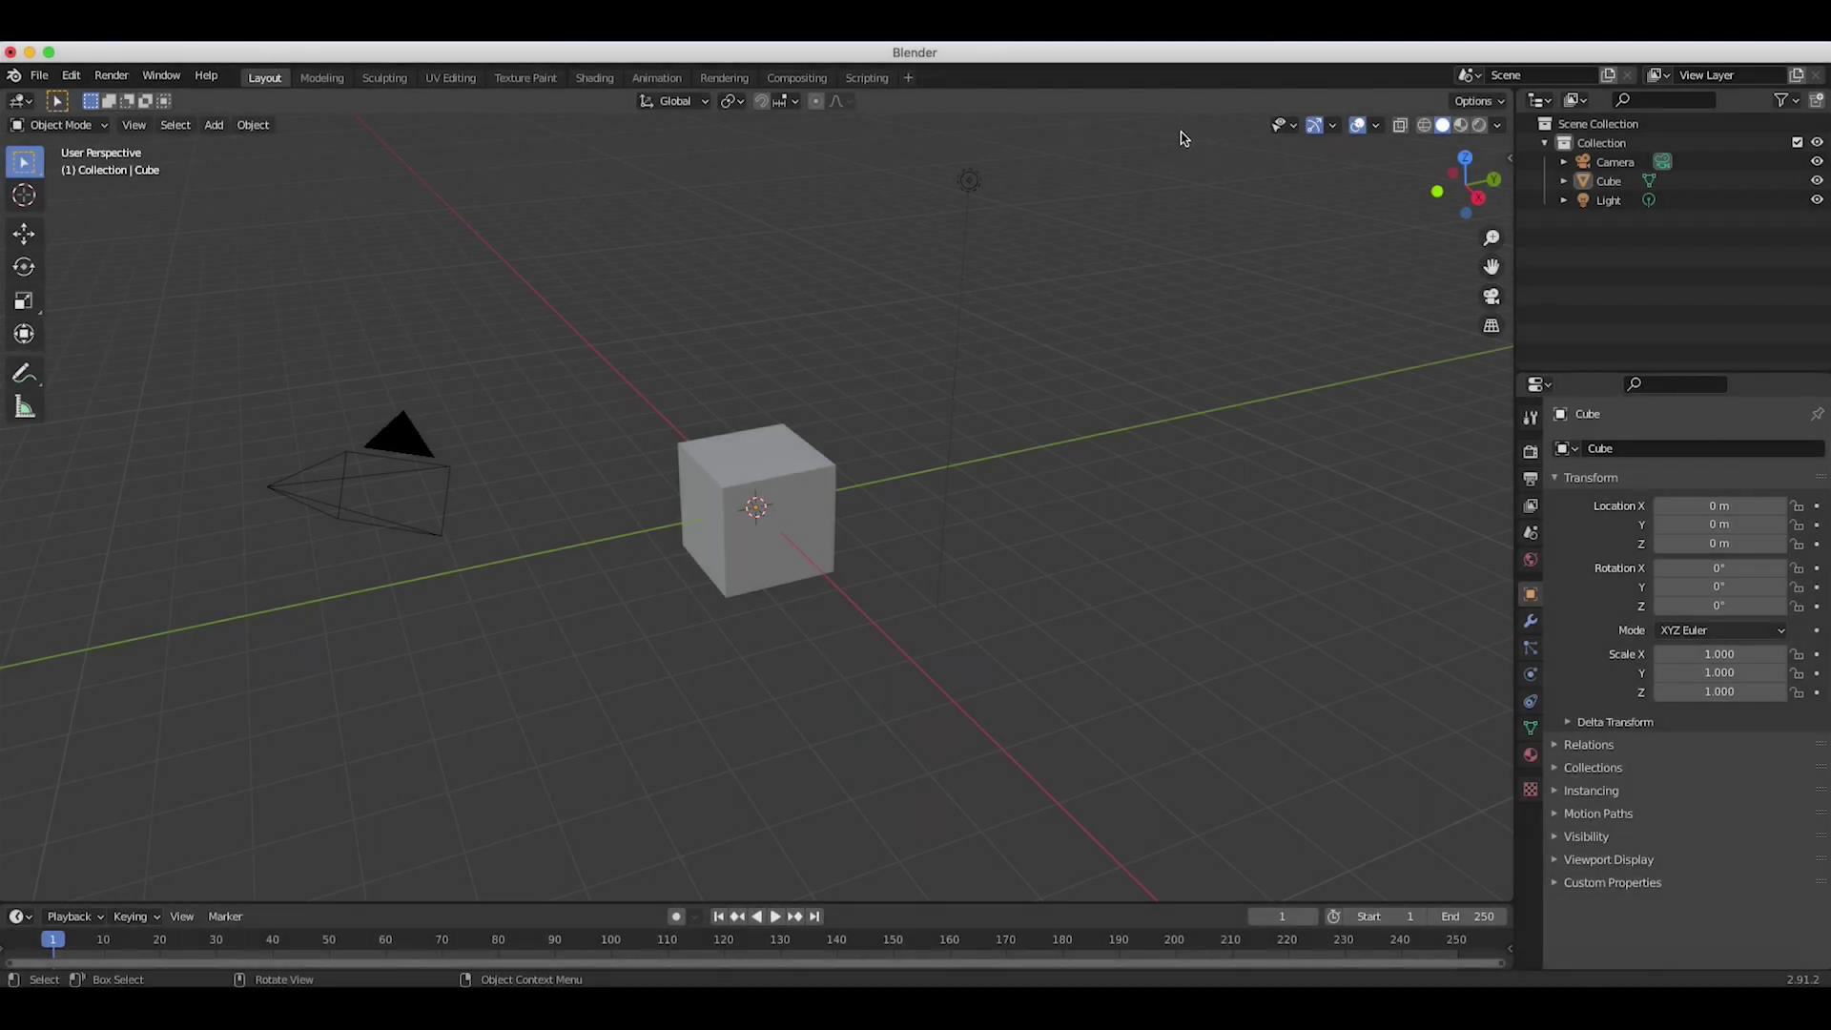
Step: Delete the default cube, light and camera from the scene
drag(1180, 138, 204, 667)
key(x)
click(613, 503)
scroll(613, 502, left, 5)
scroll(613, 503, right, 5)
scroll(613, 503, left, 3)
Step: Add a camera, then rotate and move it to about (3.2, 14.4, 1.5) facing the origin
key(shift+a)
mouse_move(617, 502)
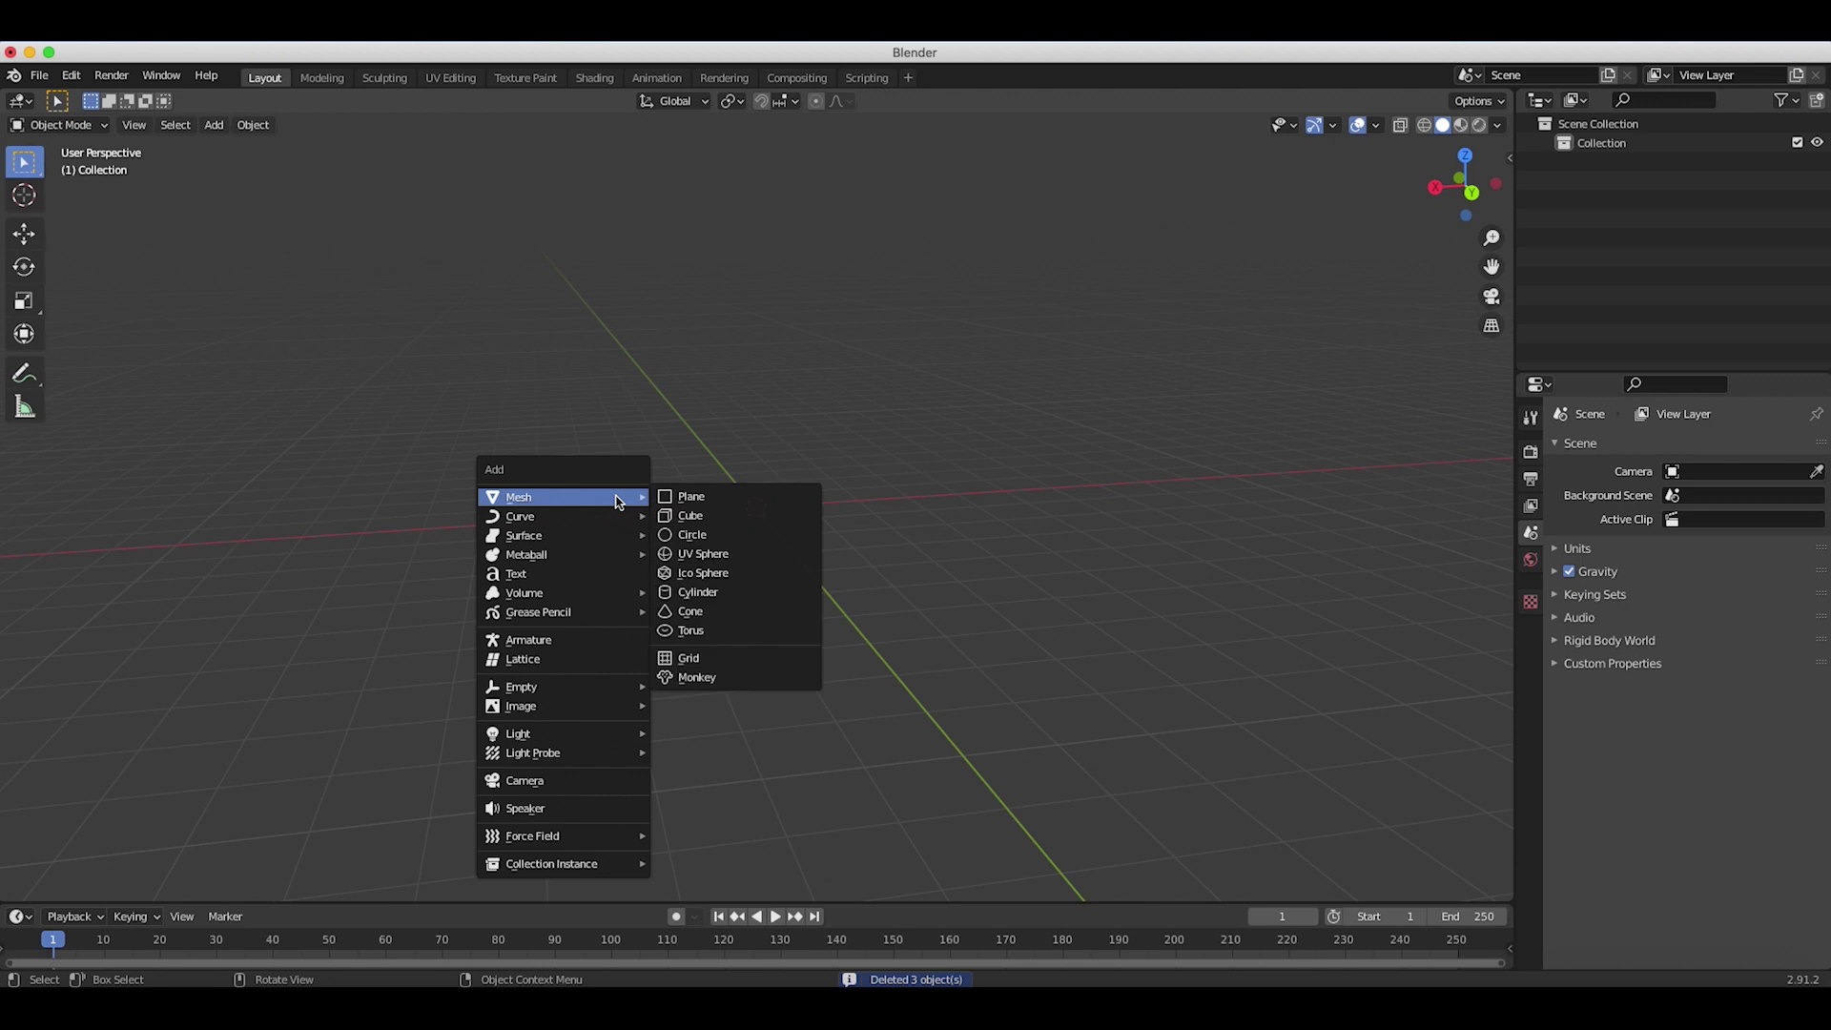
scroll(614, 459, right, 5)
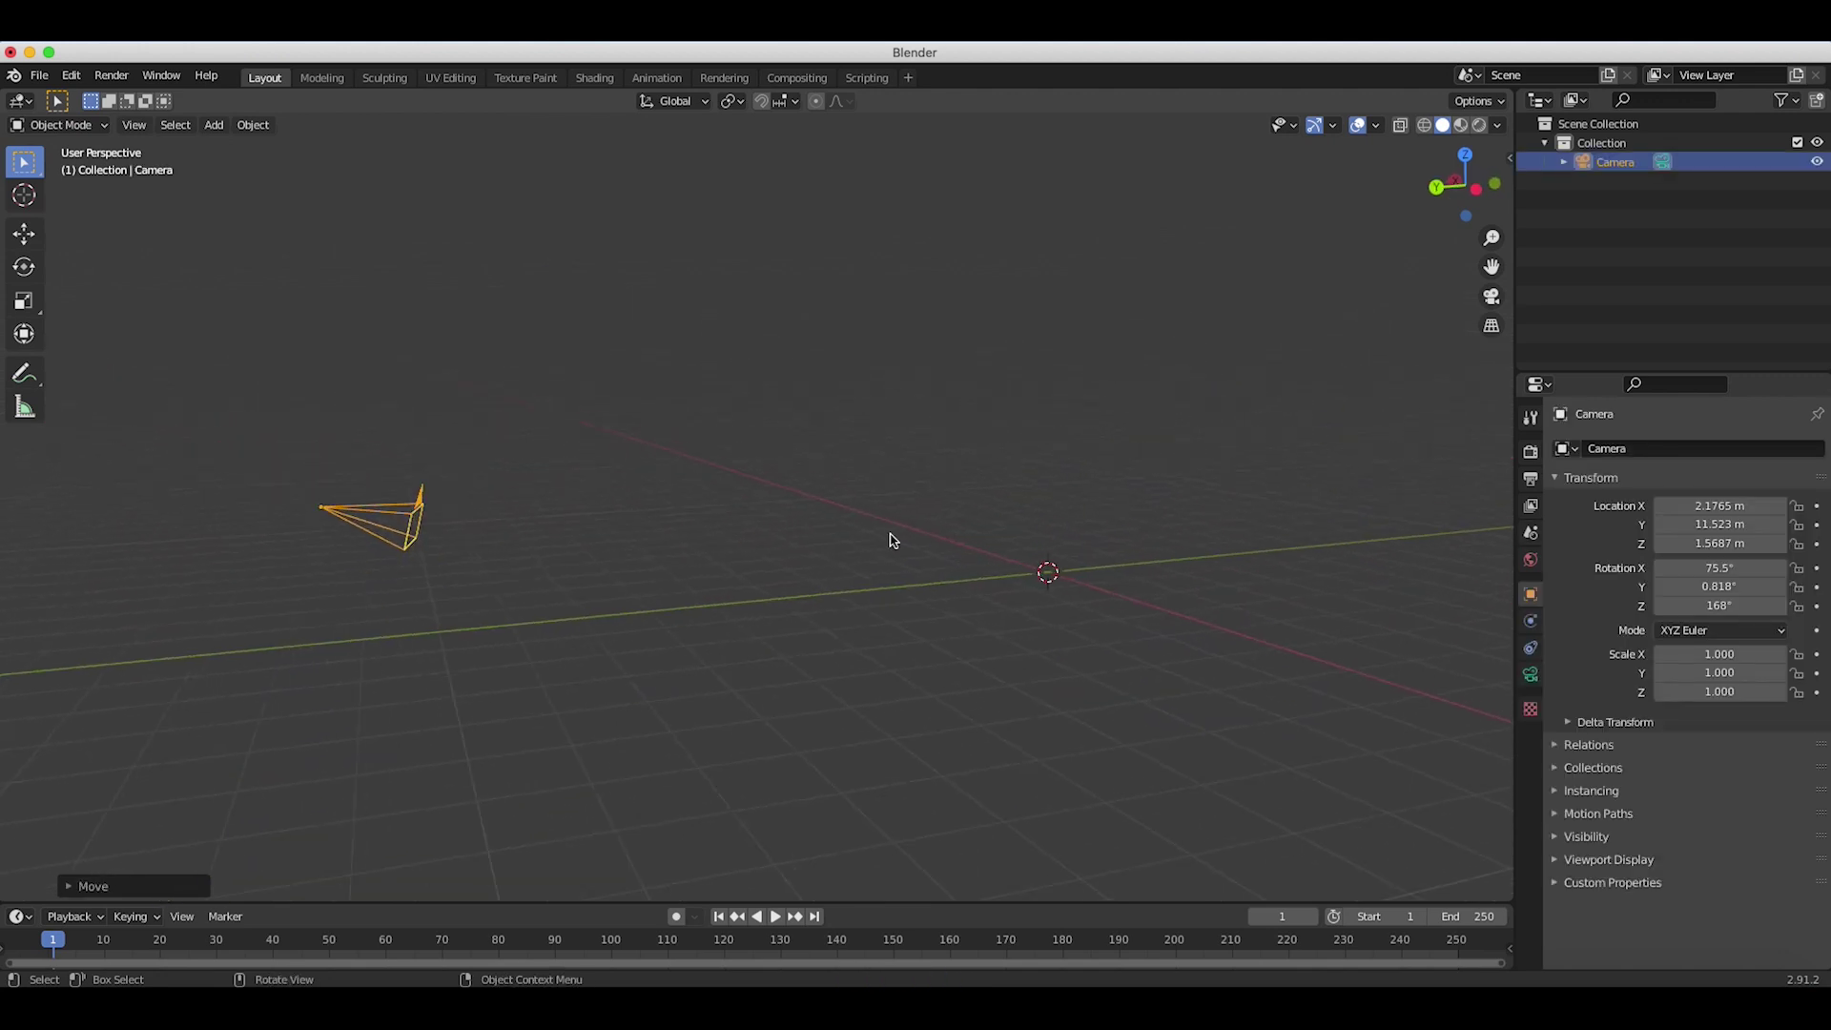
key(r)
click(835, 393)
key(g)
click(879, 506)
scroll(903, 507, left, 5)
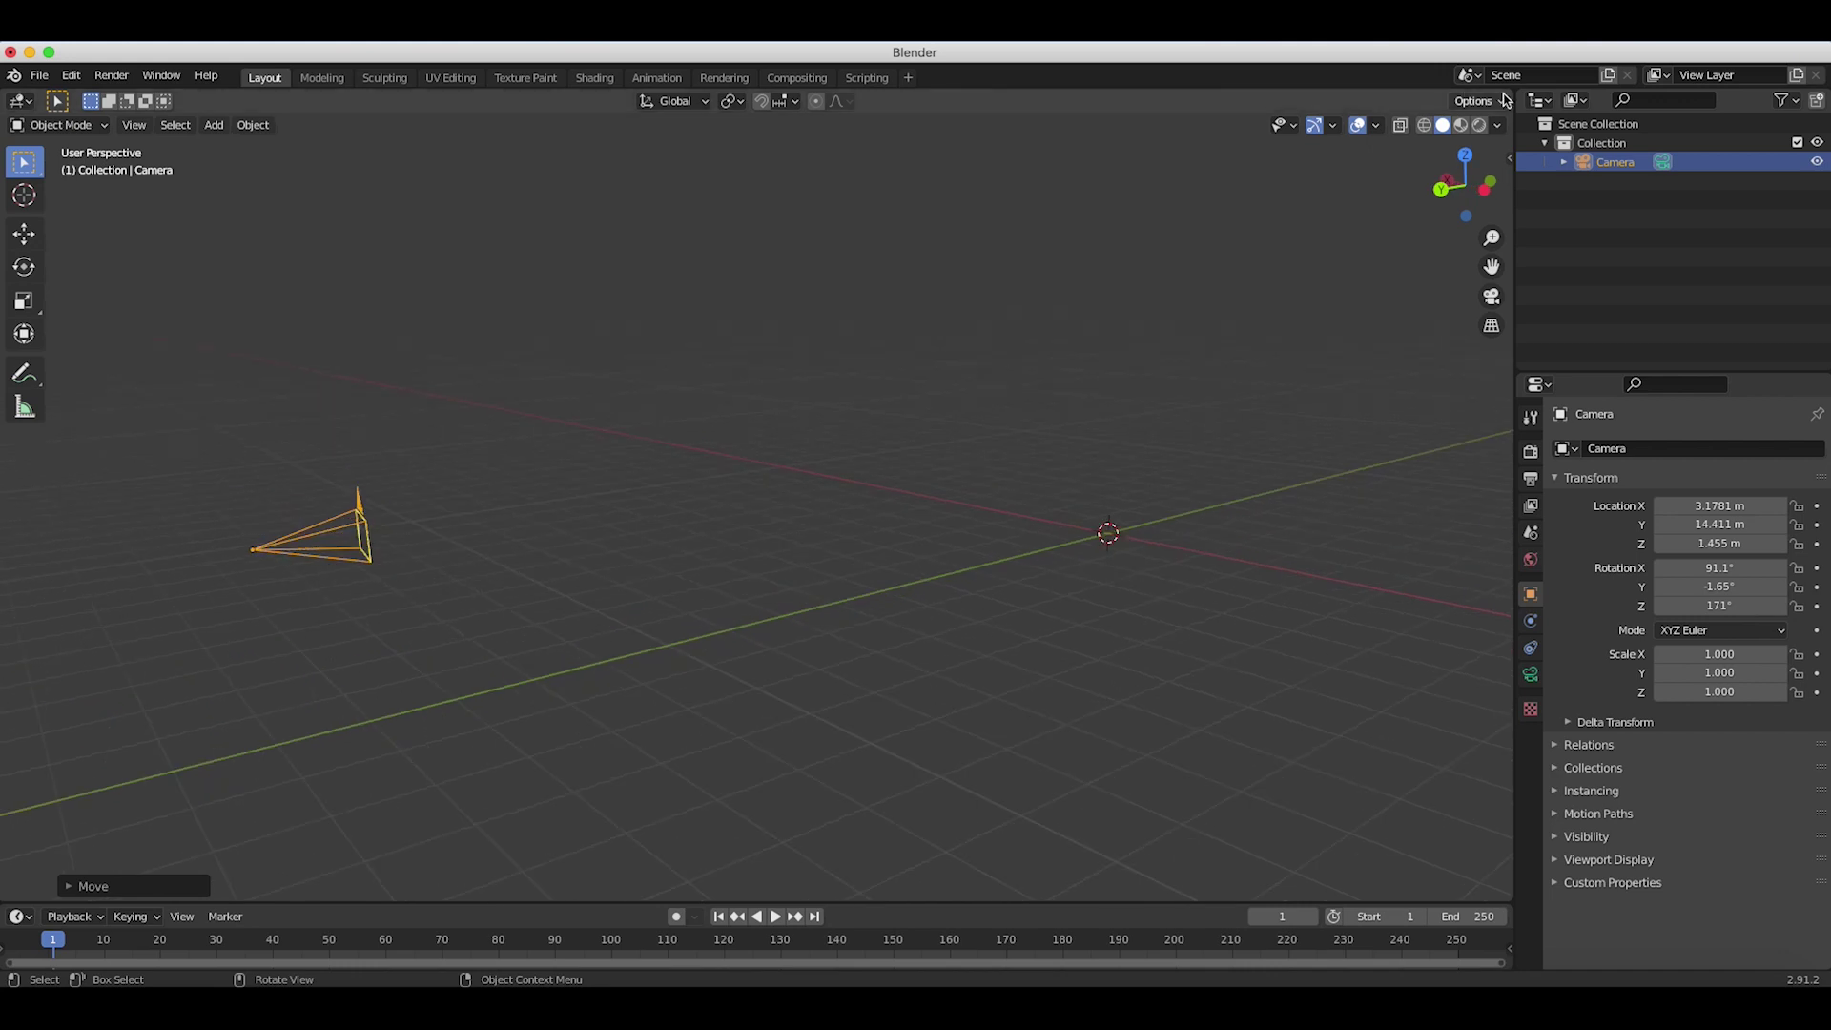
Step: Split the 3D view and show the Active Camera view in the right-hand view
drag(1502, 92, 1124, 107)
click(1253, 135)
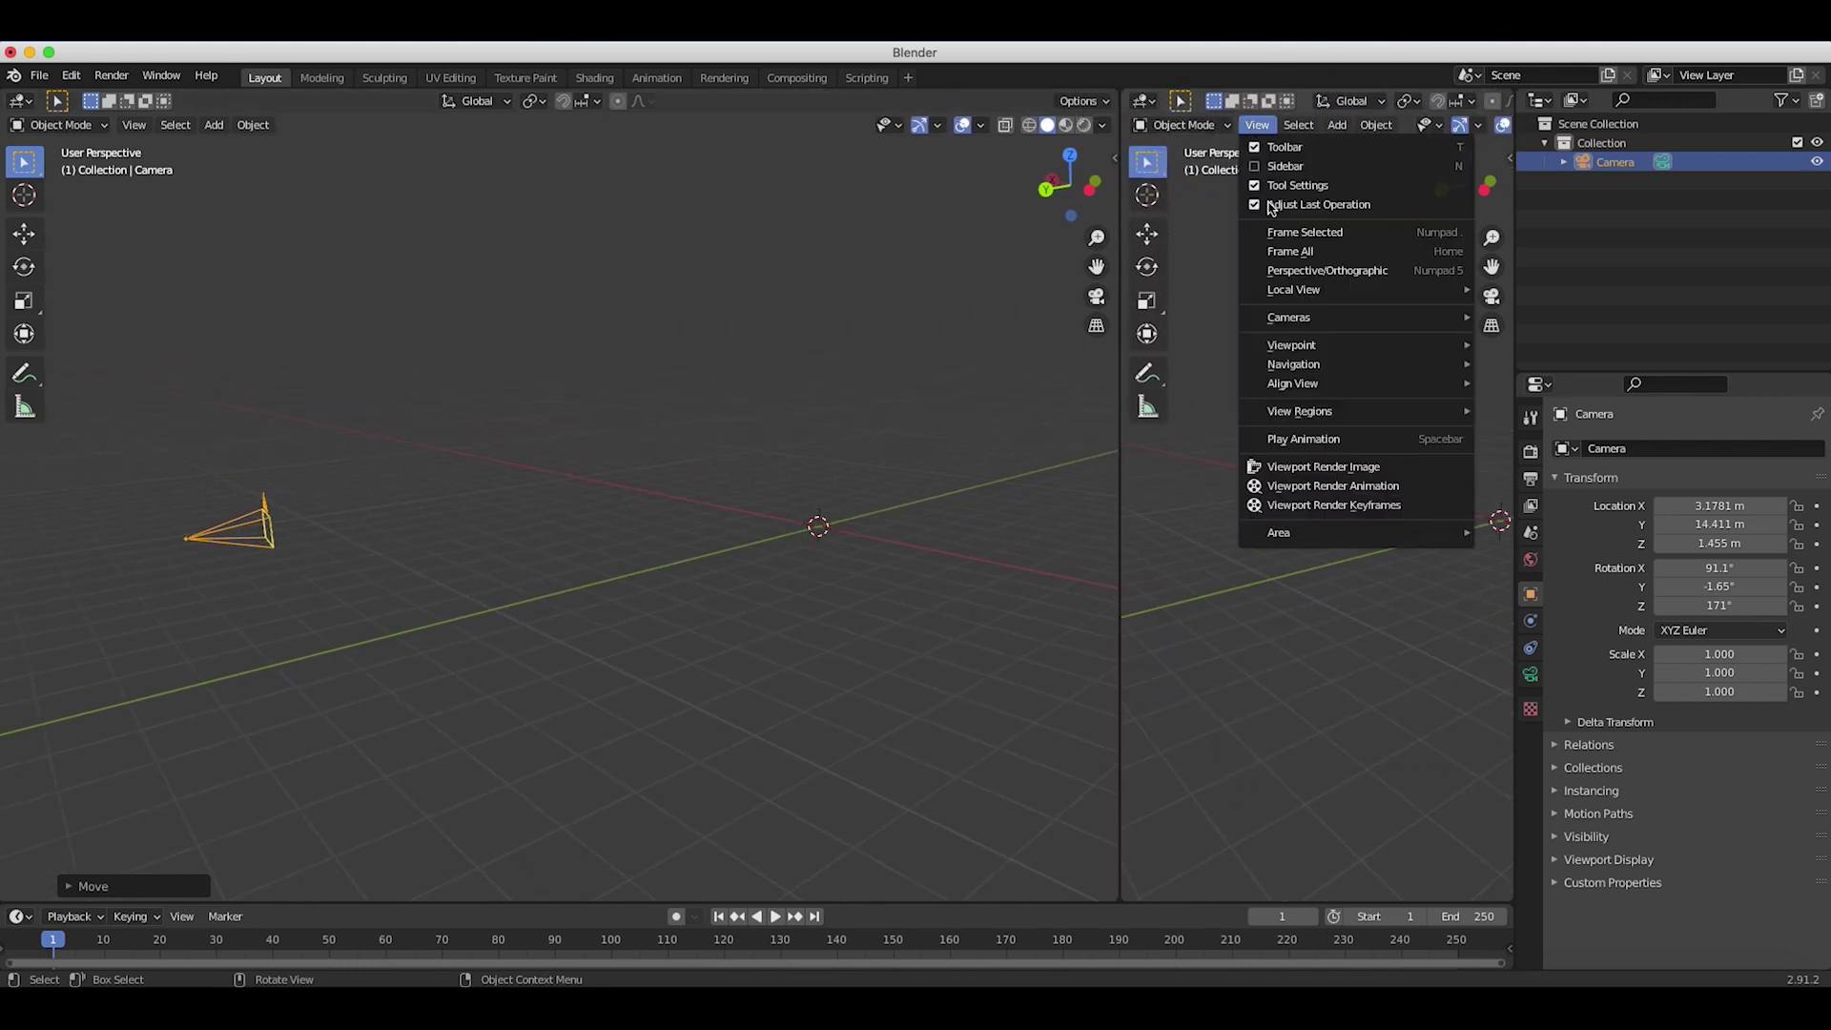
mouse_move(1305, 345)
click(1545, 348)
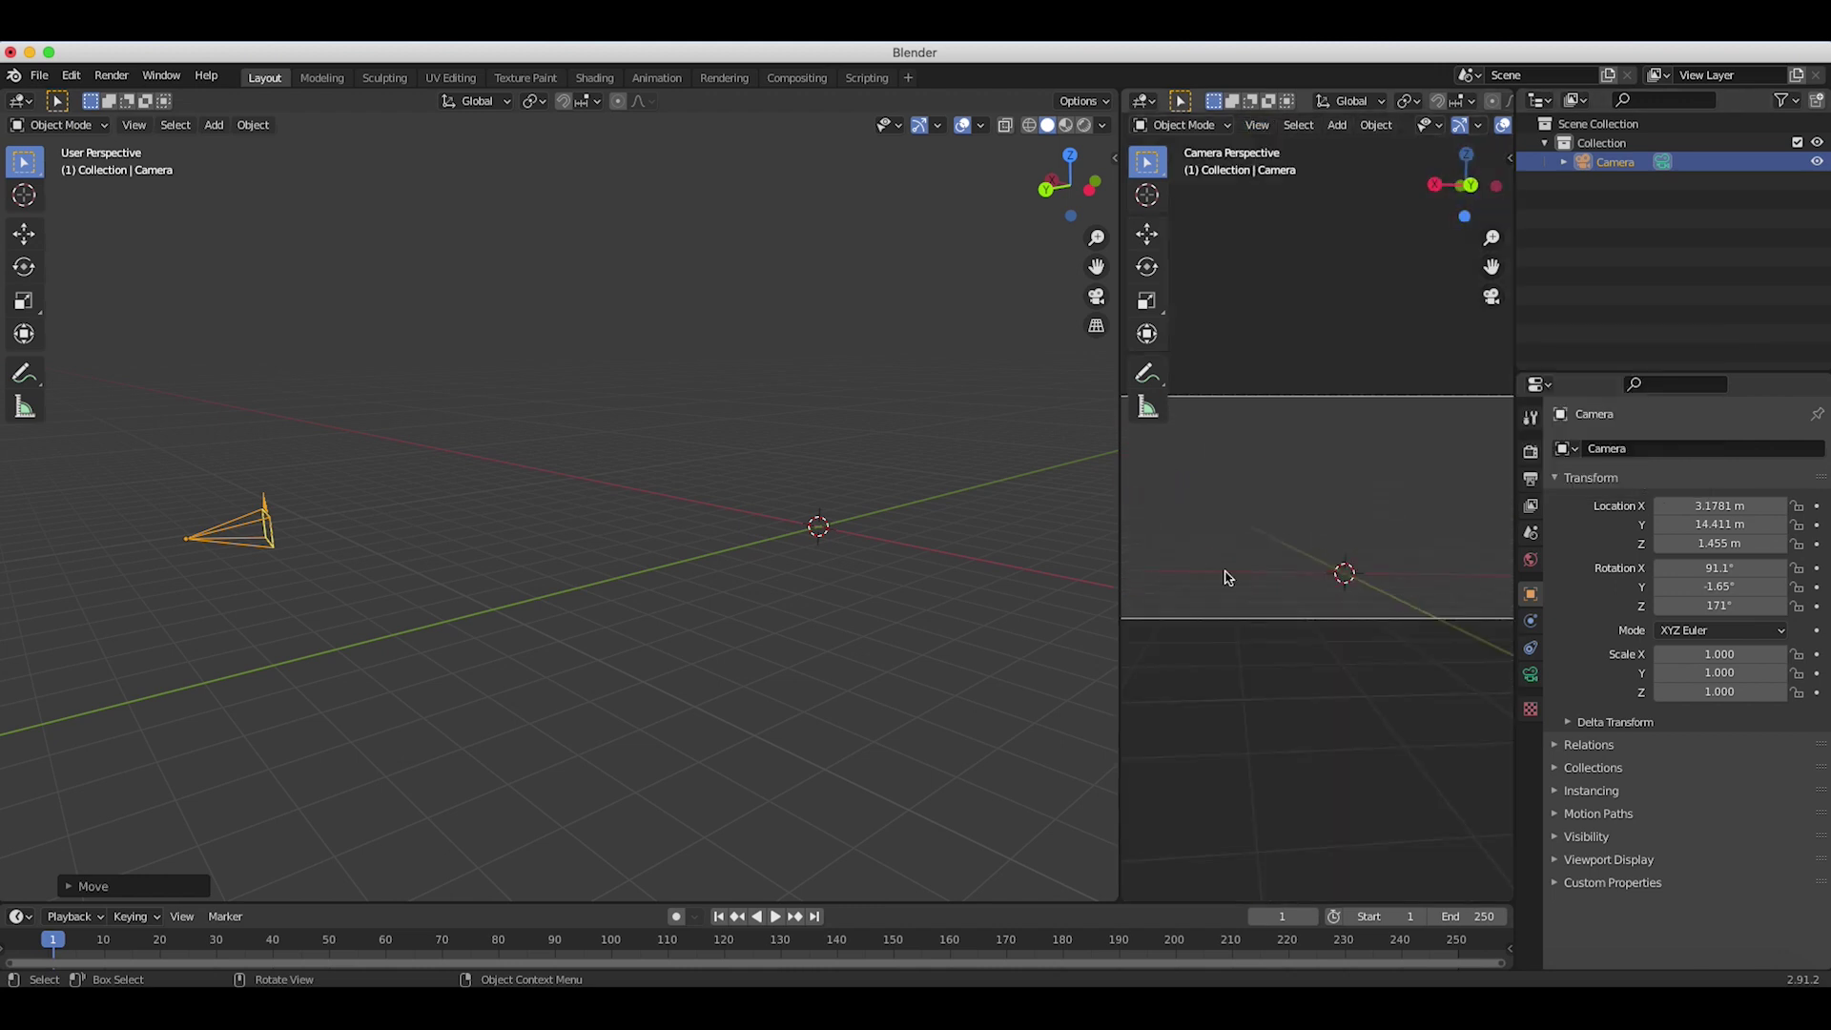
drag(1124, 544, 1061, 544)
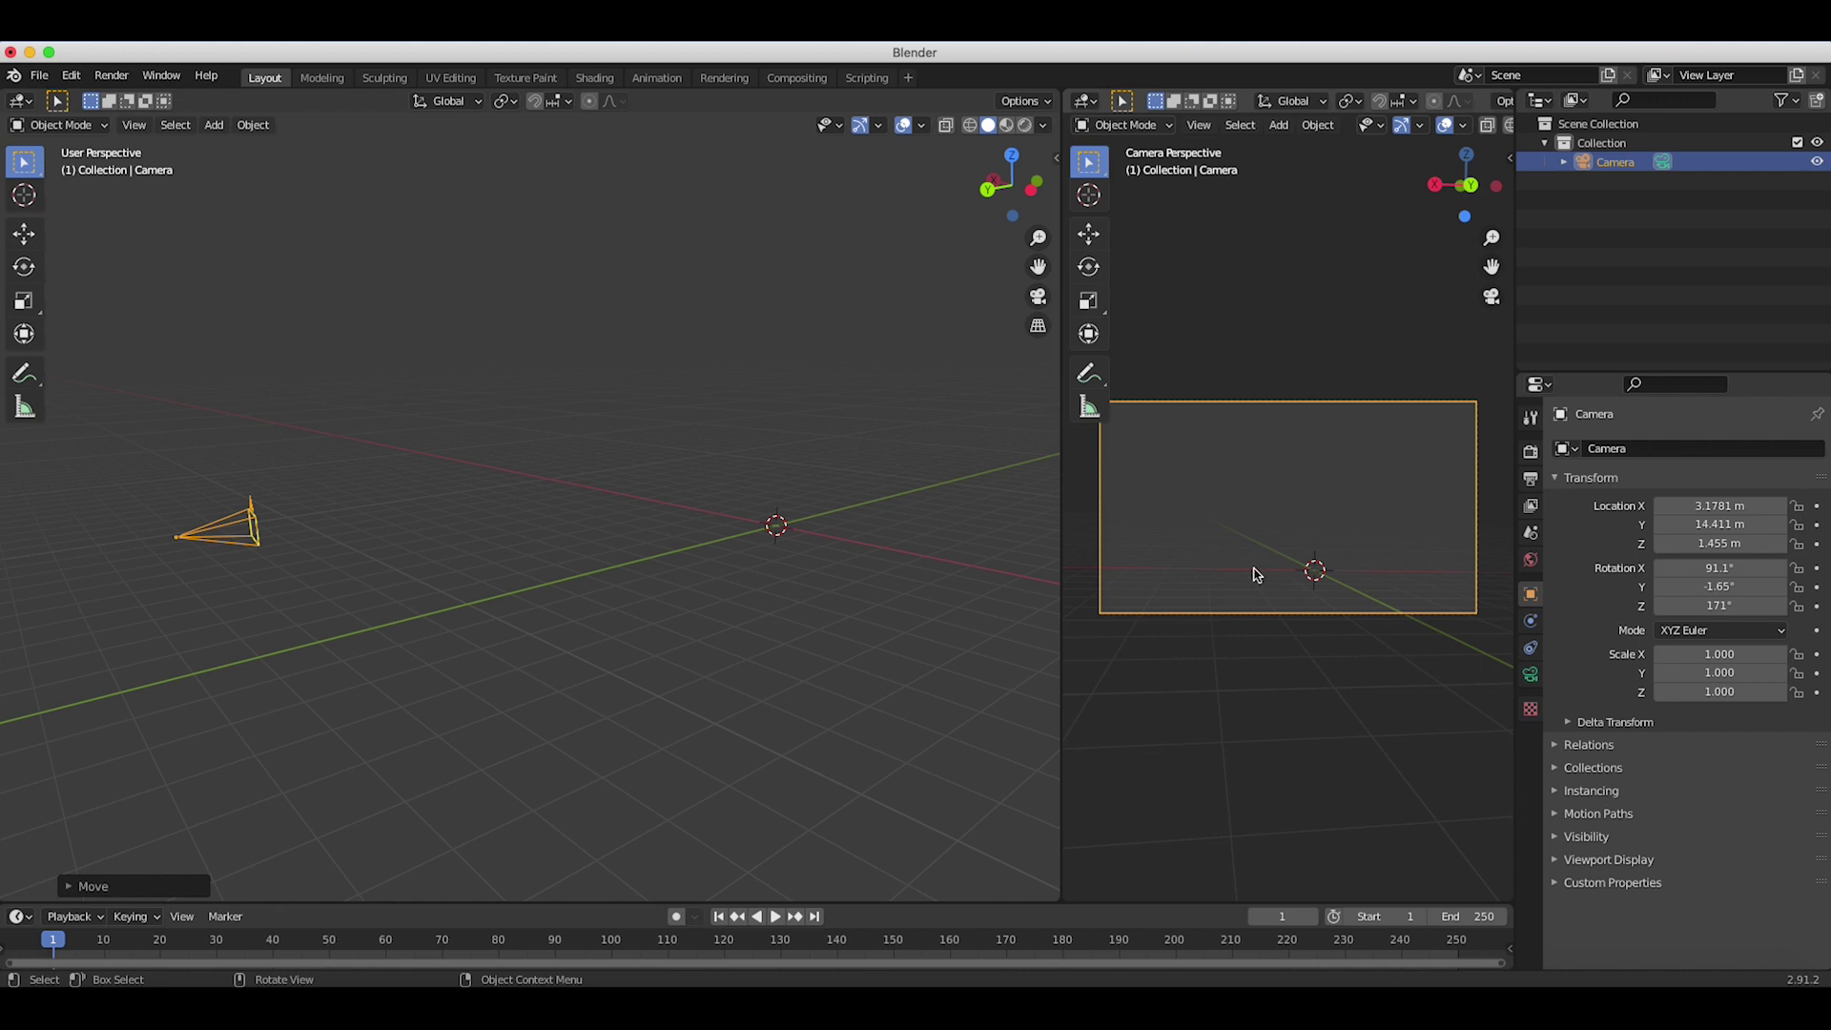
scroll(691, 539, left, 5)
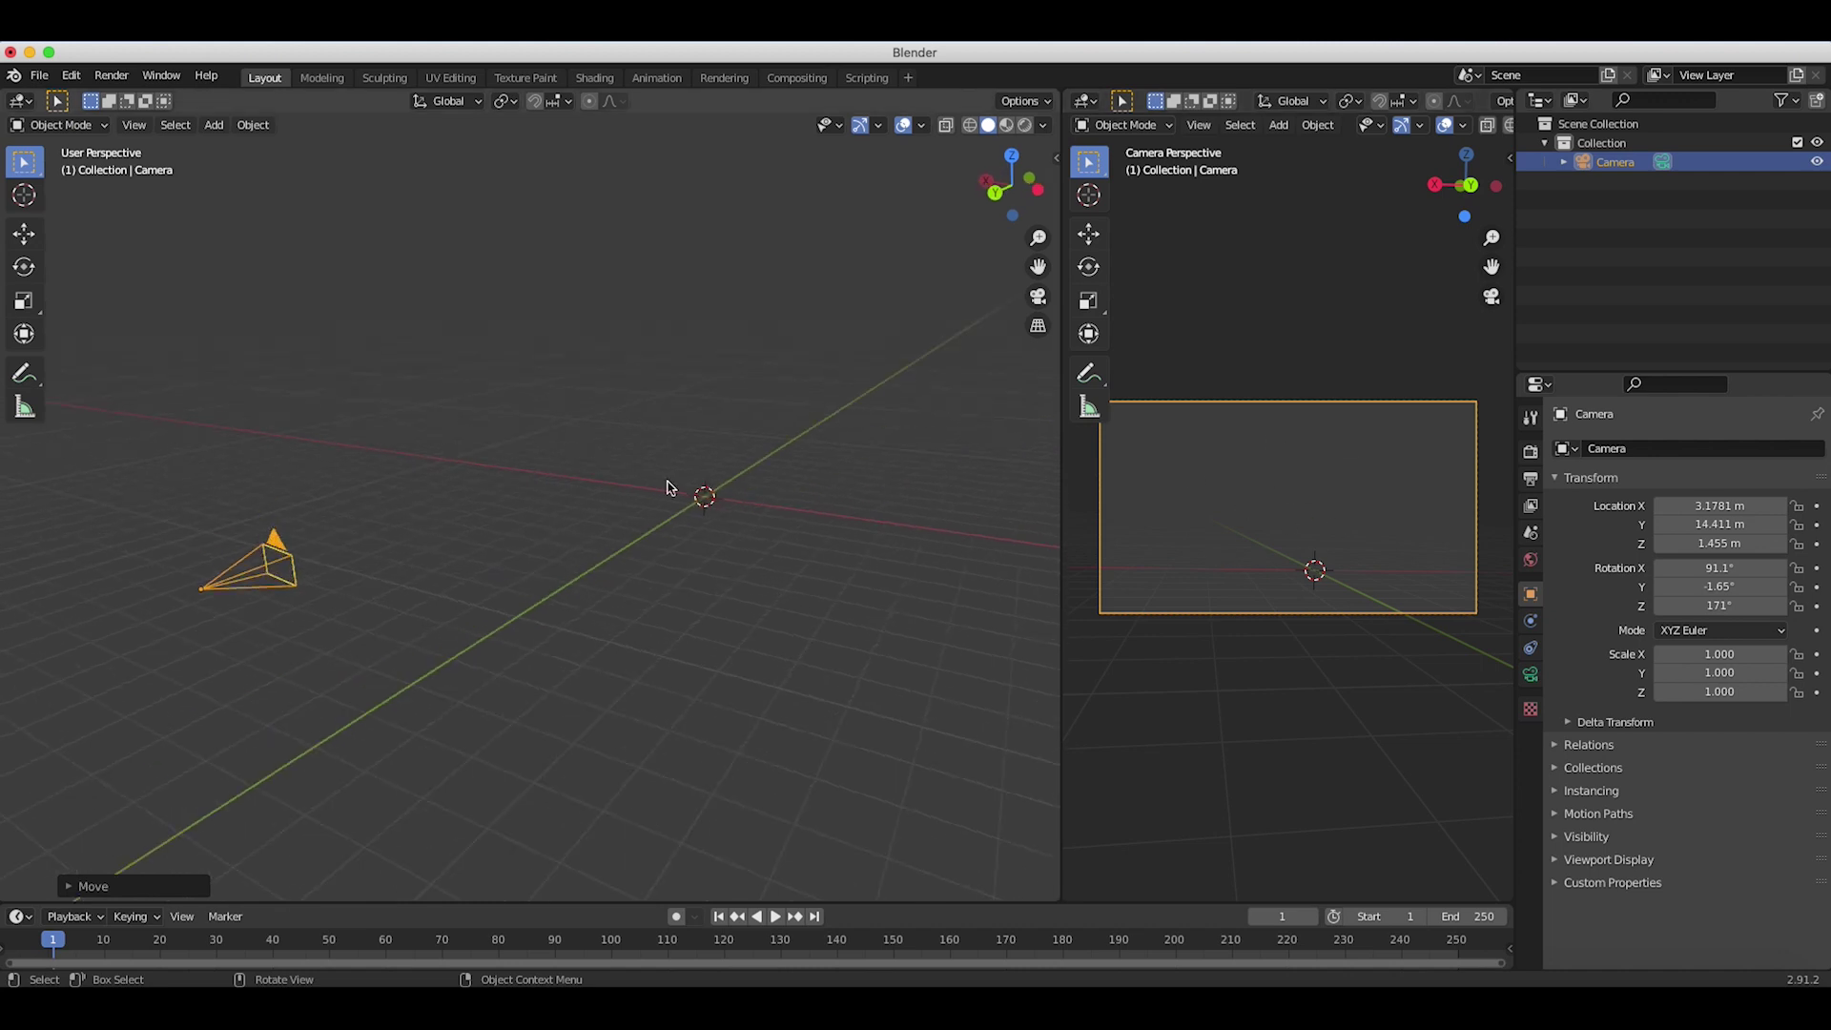
scroll(389, 553, left, 10)
scroll(388, 553, right, 3)
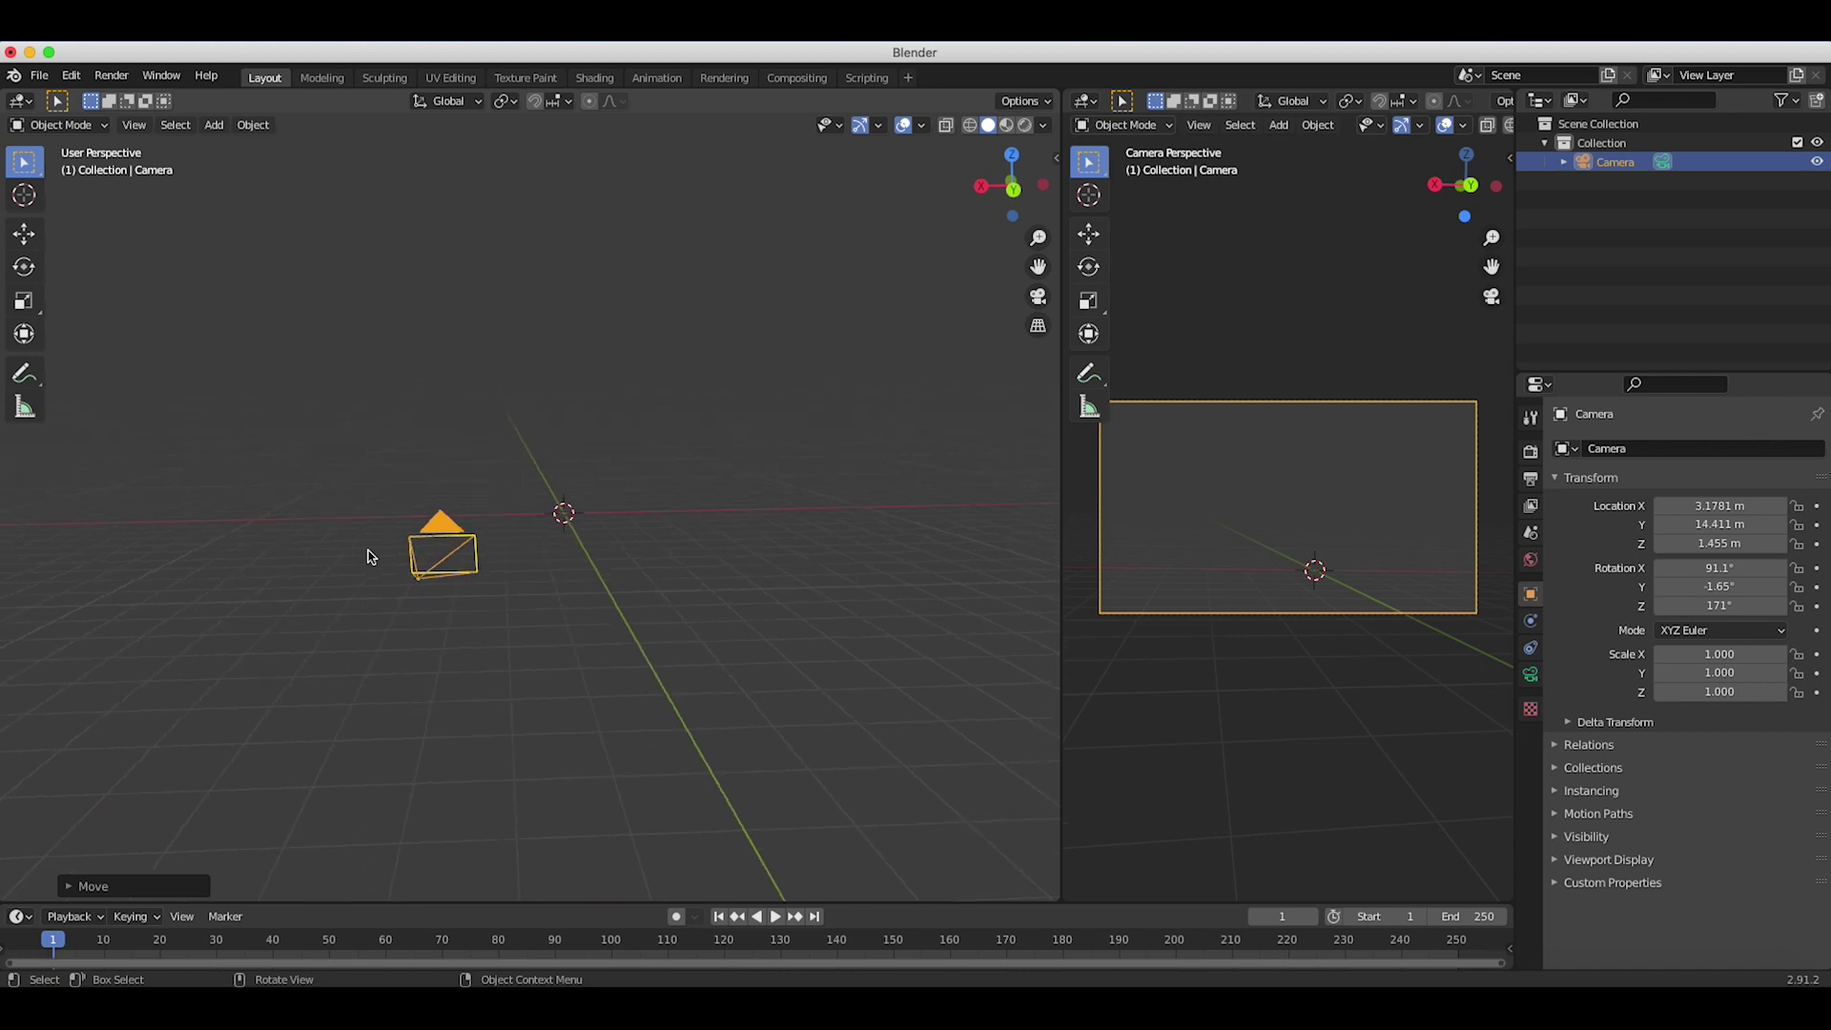
Step: Rotate and move the camera to about (0.19, 14.52, 1.52) so the origin is centred
key(r)
click(562, 536)
key(g)
click(570, 612)
key(g)
click(709, 534)
scroll(710, 534, right, 5)
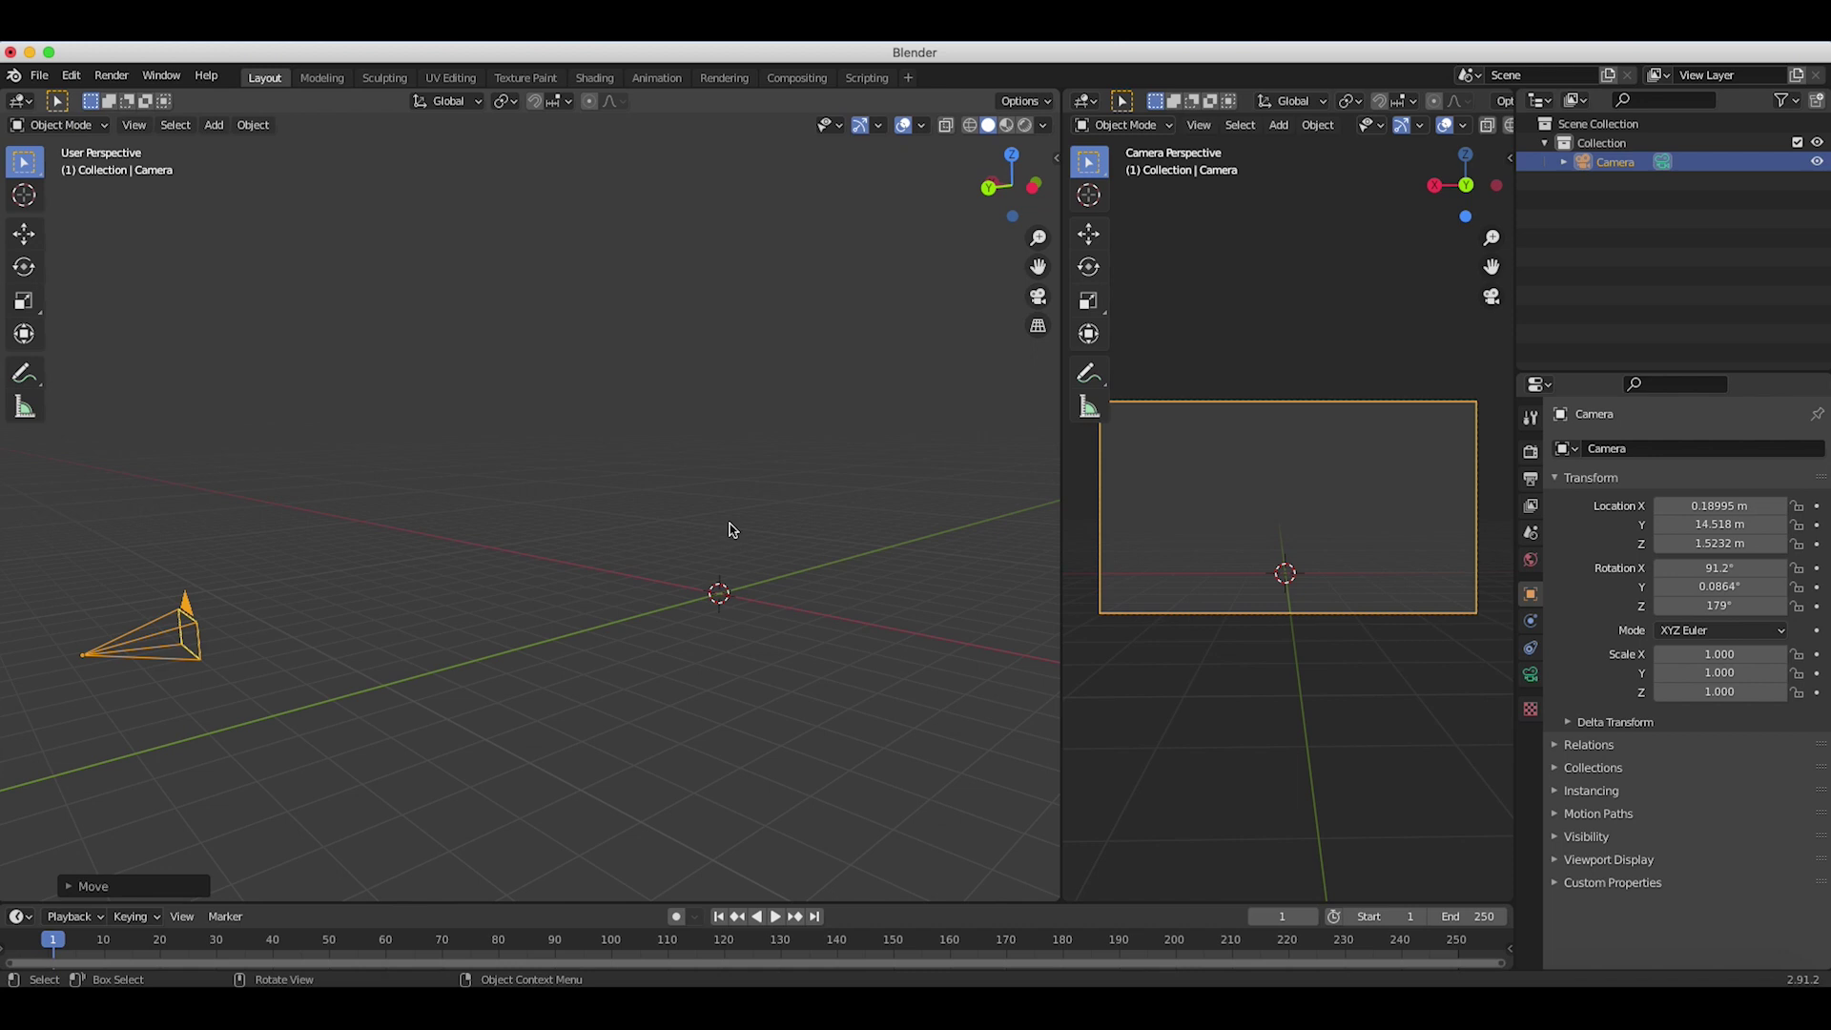
Step: Add 'Screen Shot 2021-03-11 at 1.14.38 PM.png' as the camera's background image
click(1530, 676)
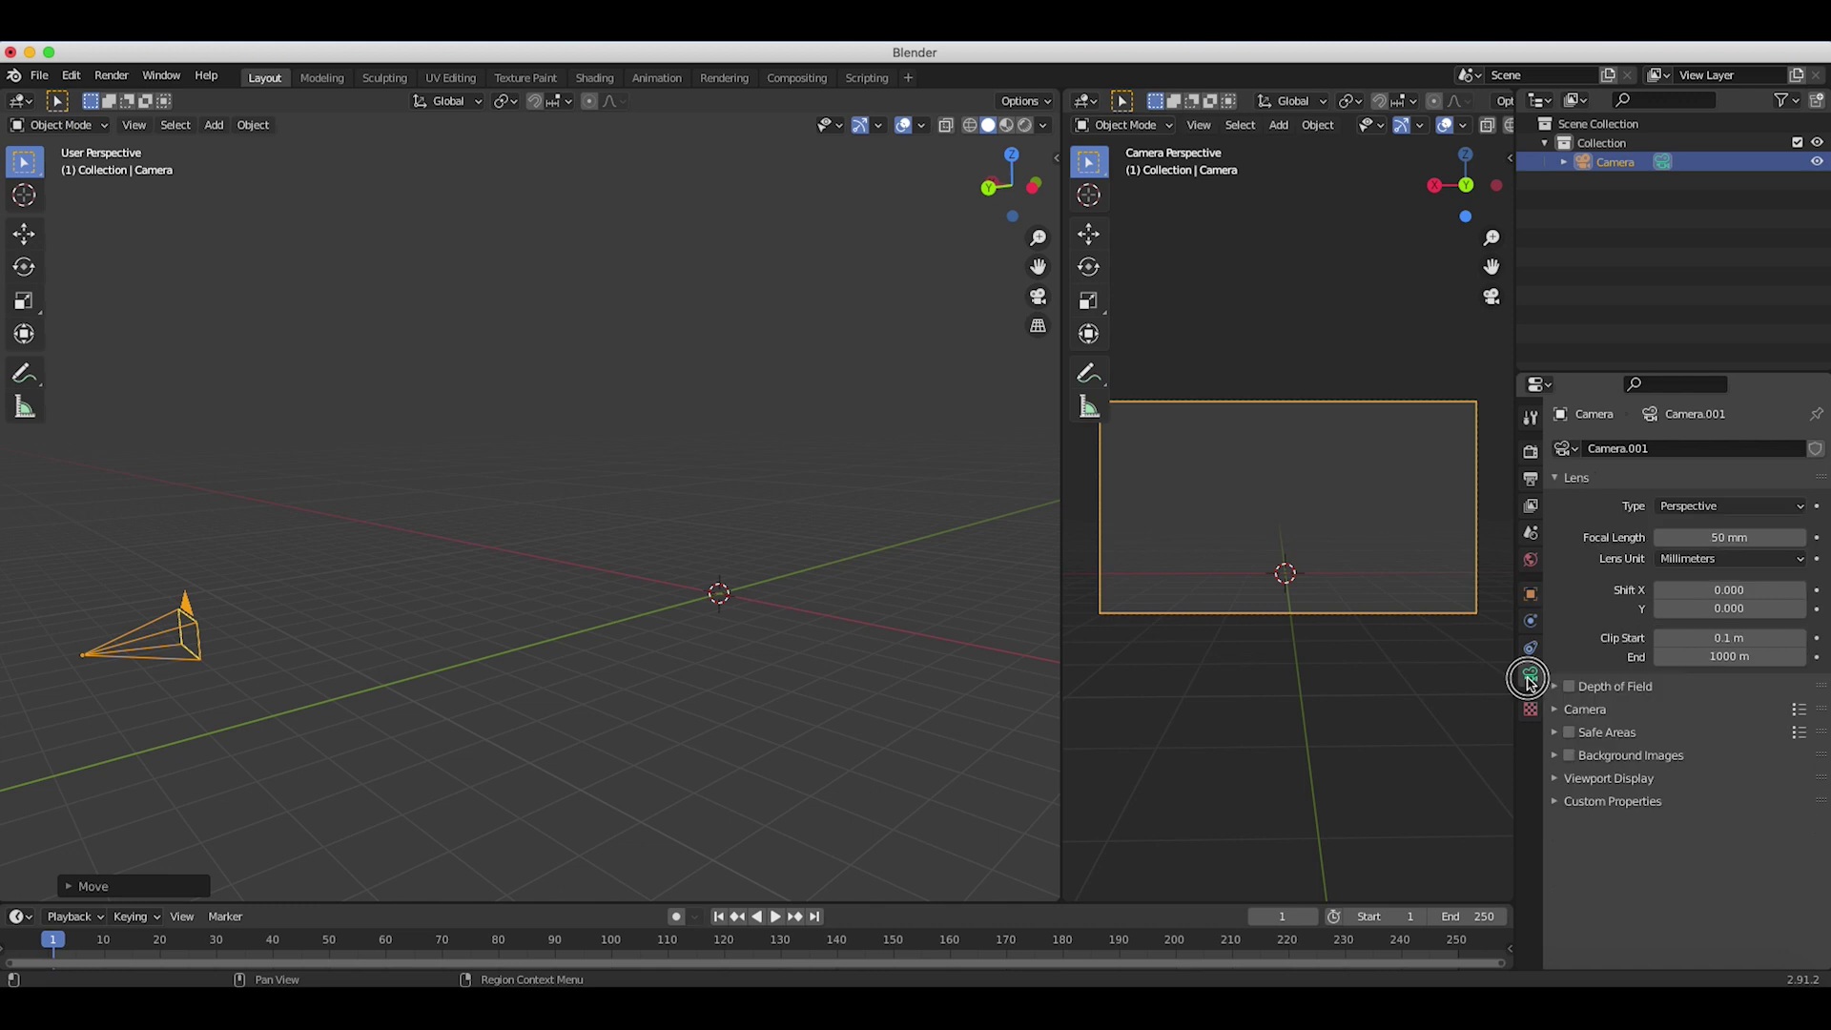
click(1557, 755)
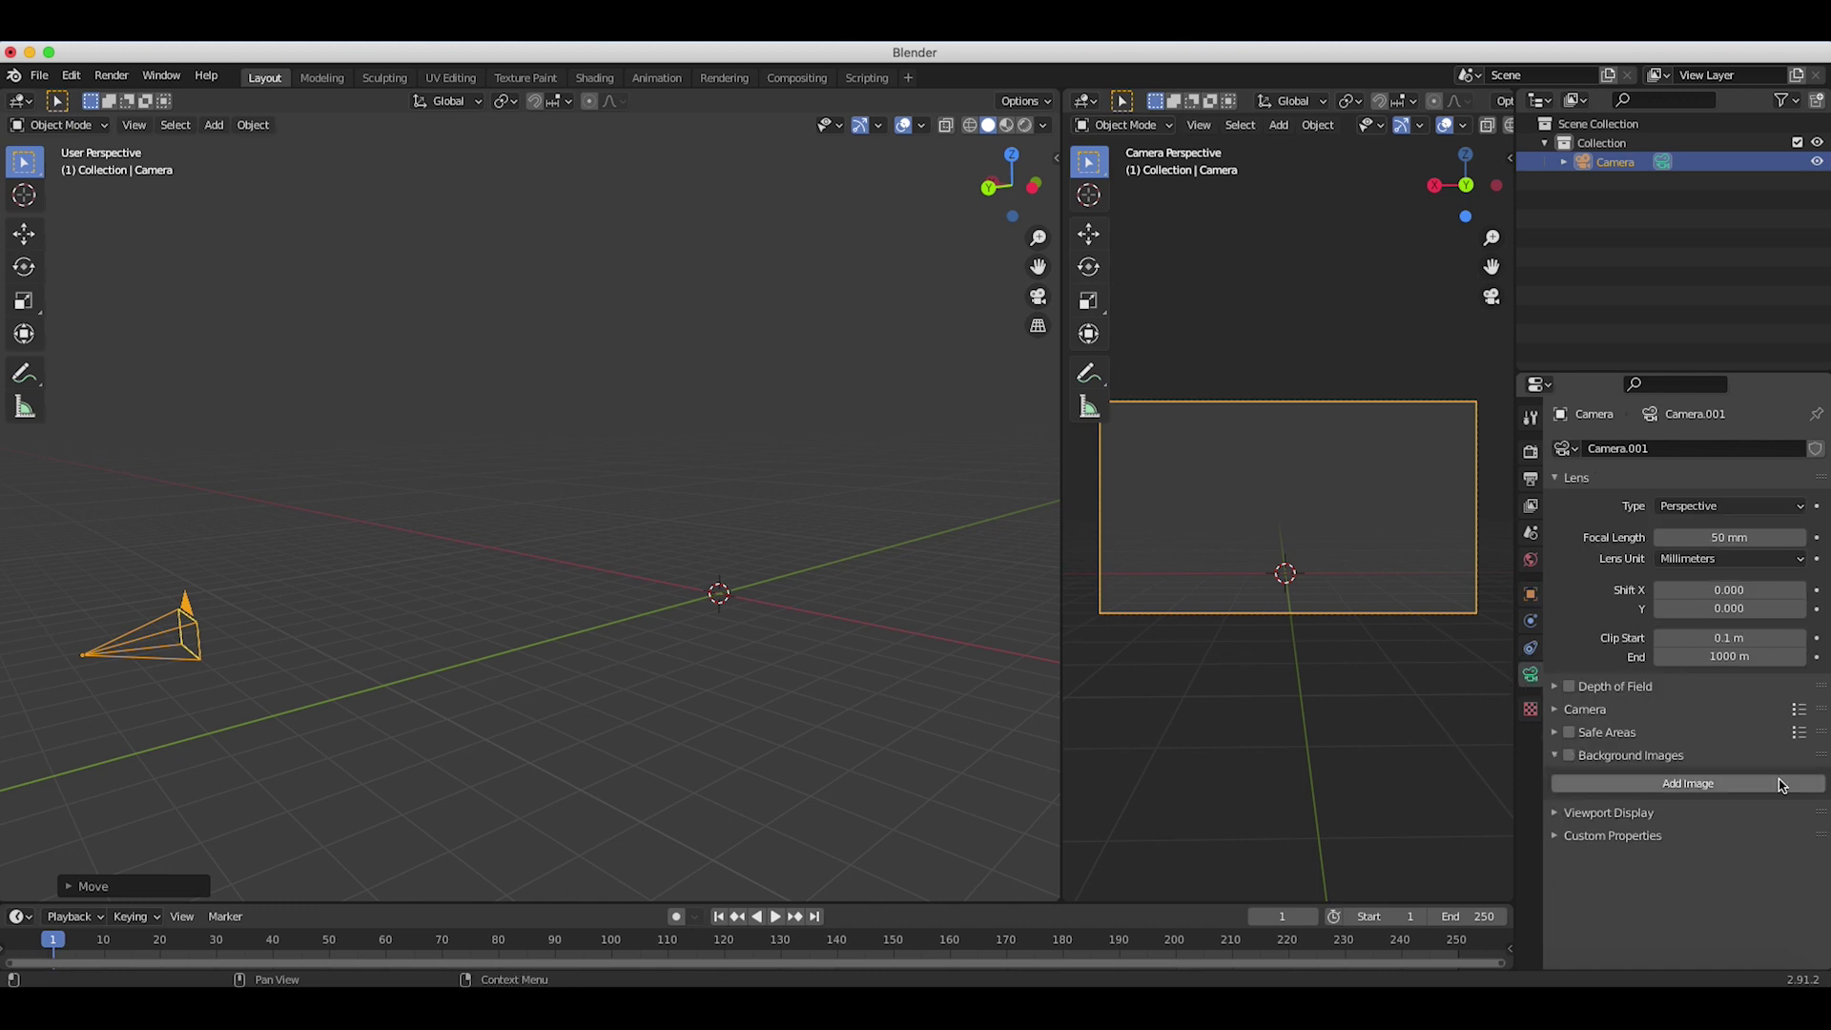
click(1694, 784)
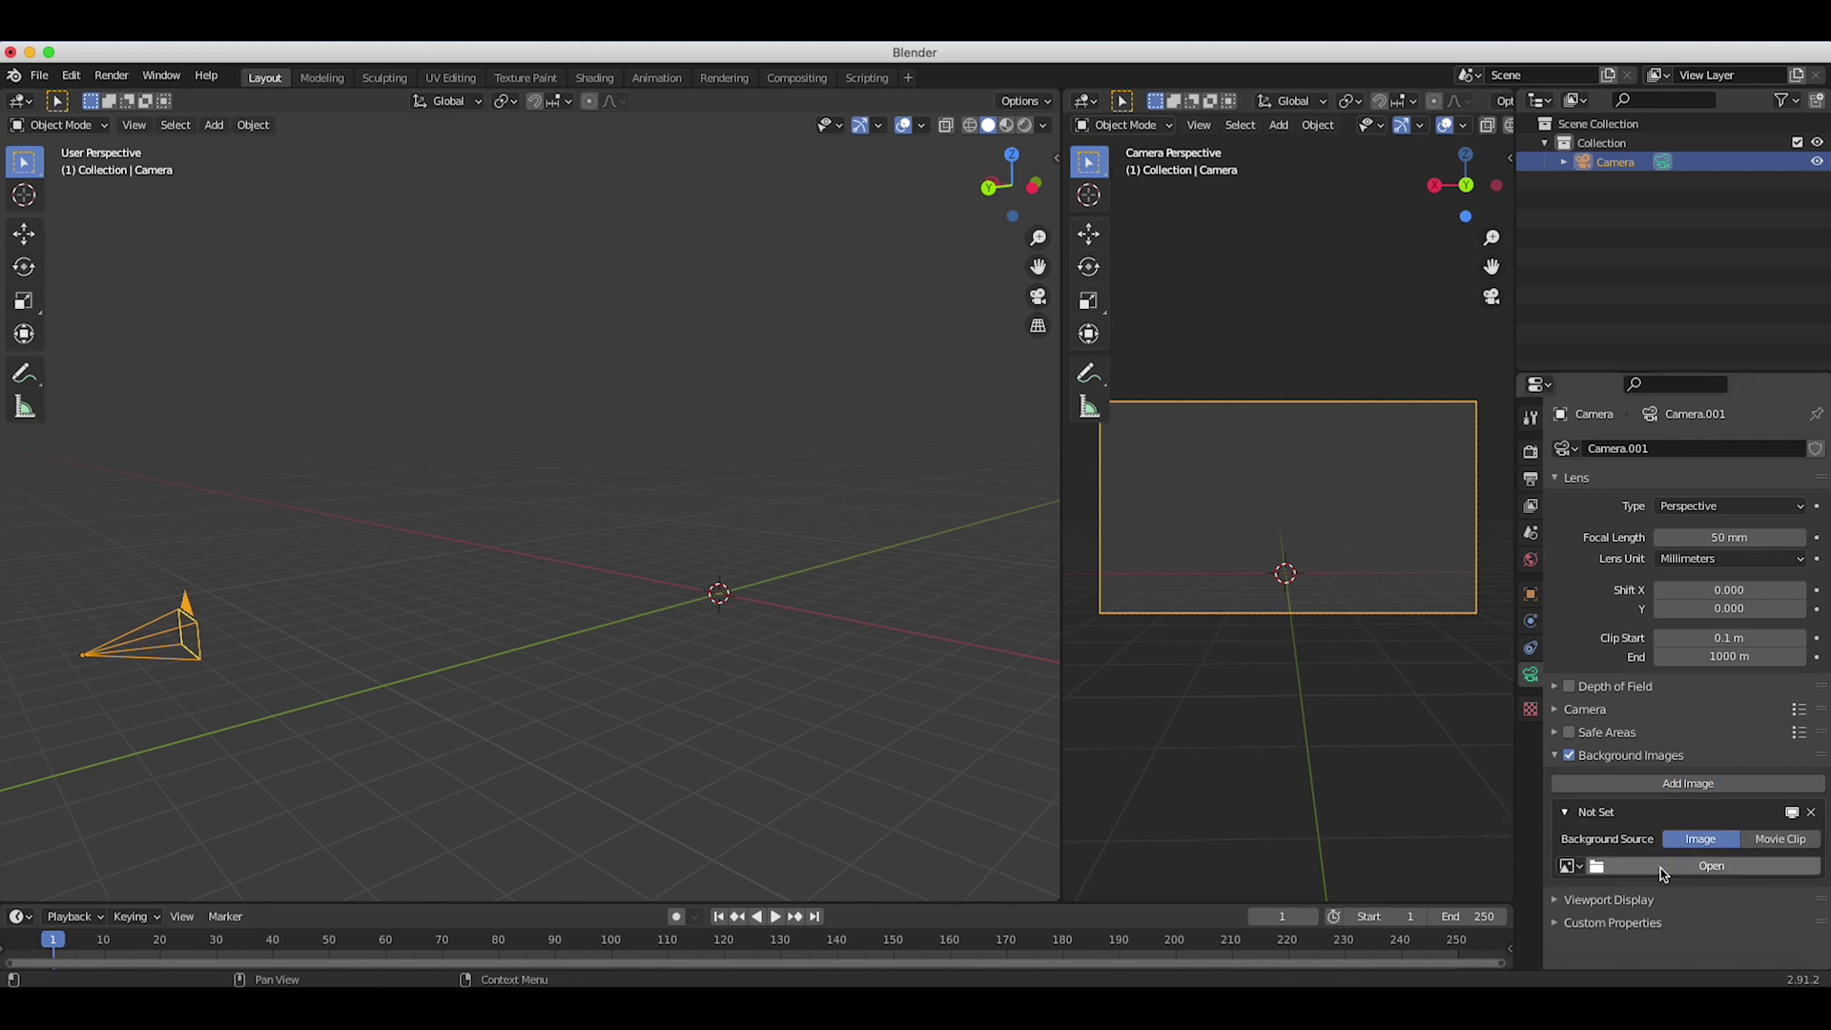
click(1712, 866)
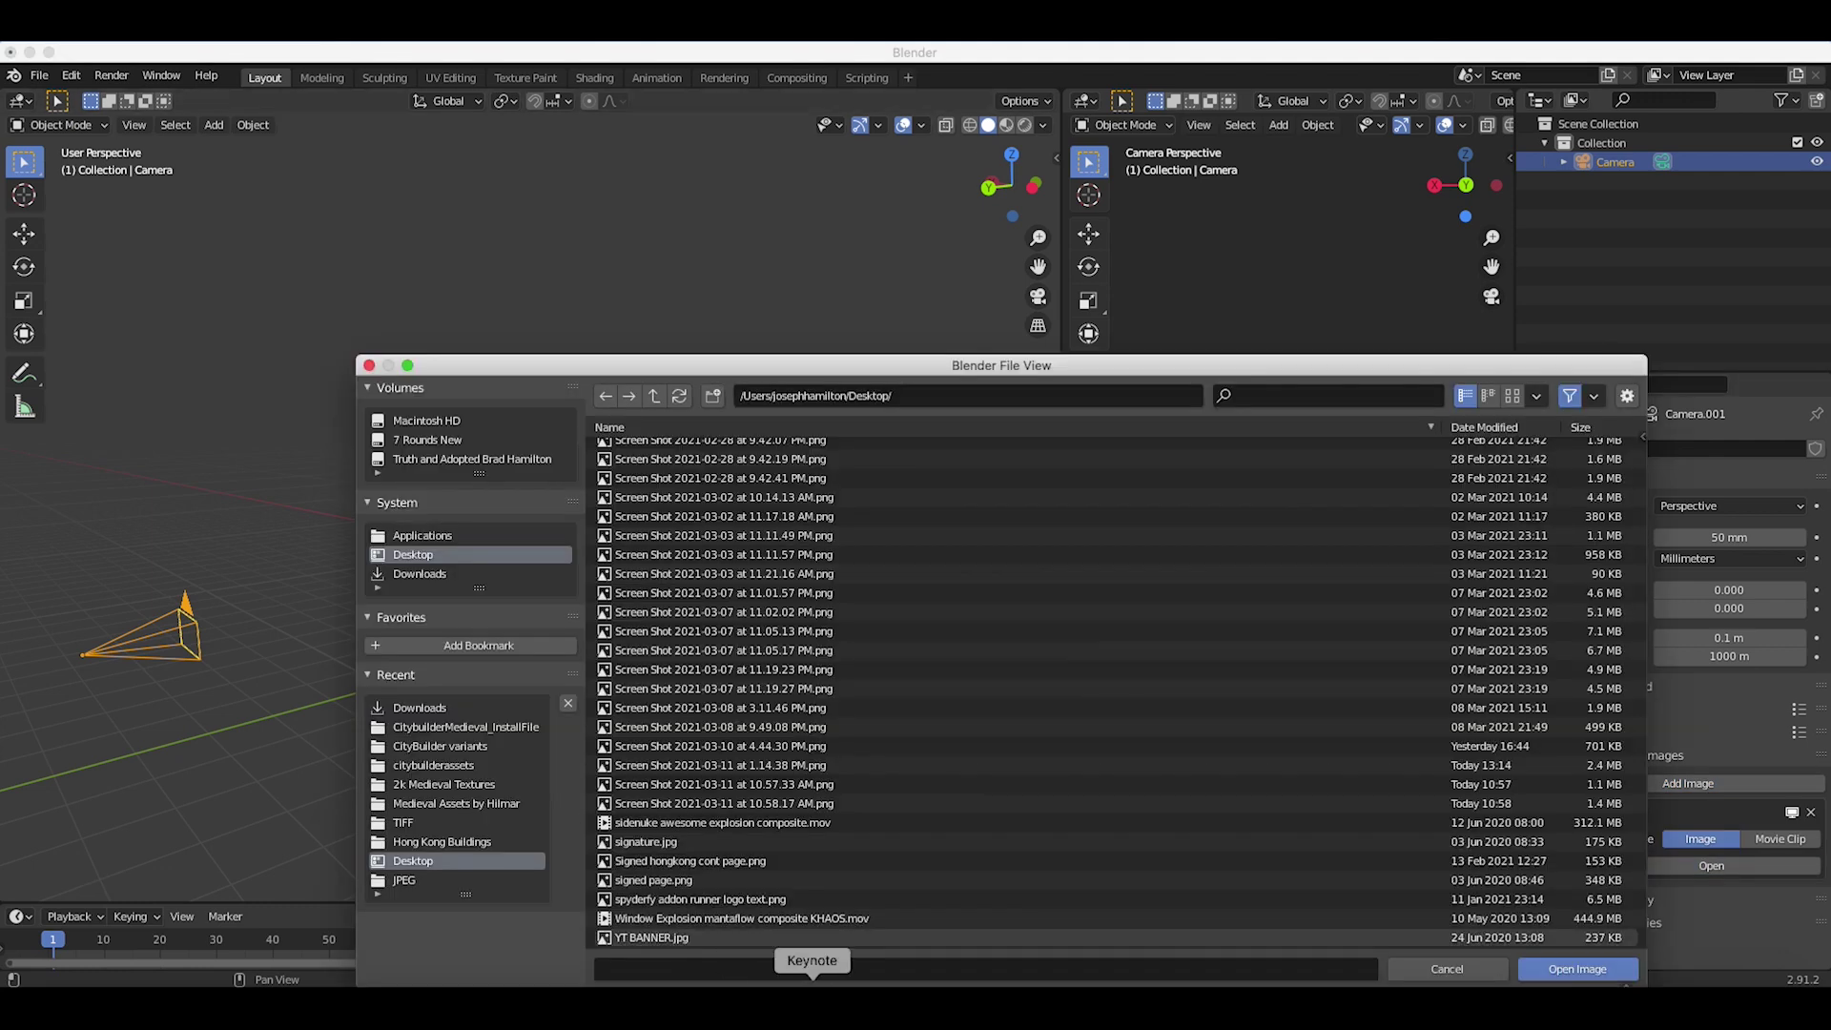
click(680, 804)
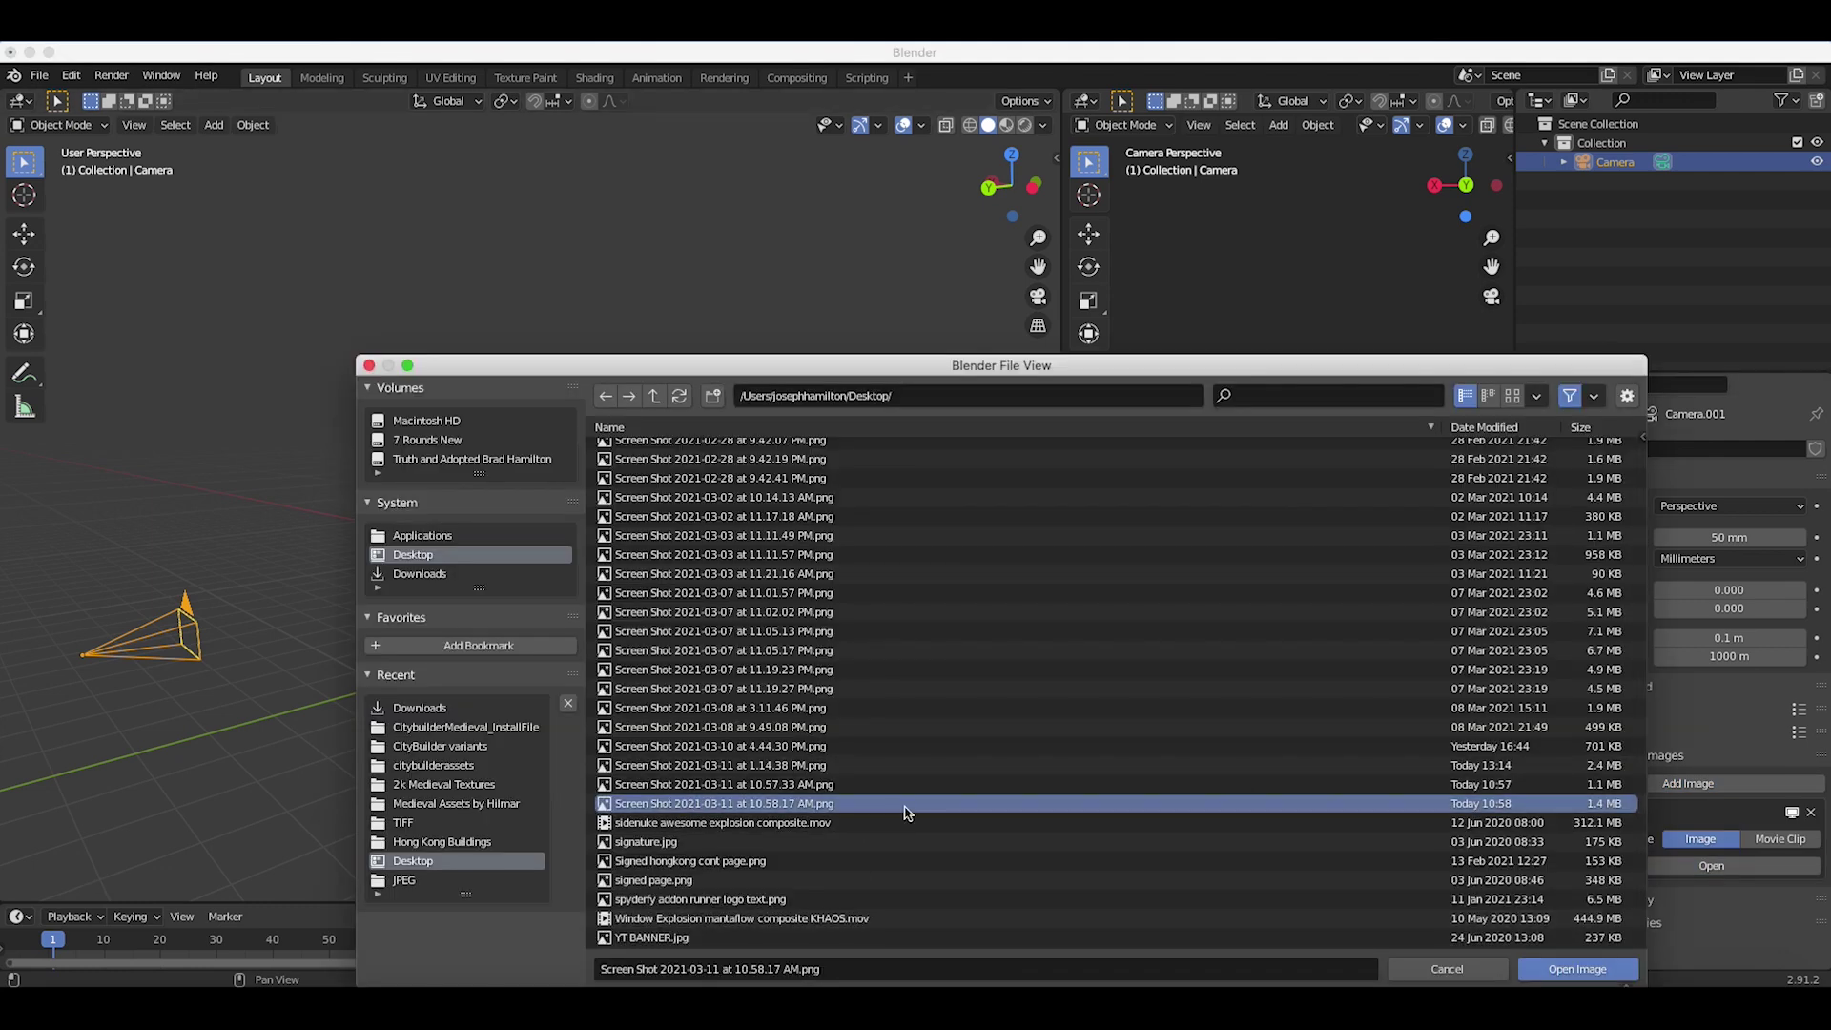
click(1552, 966)
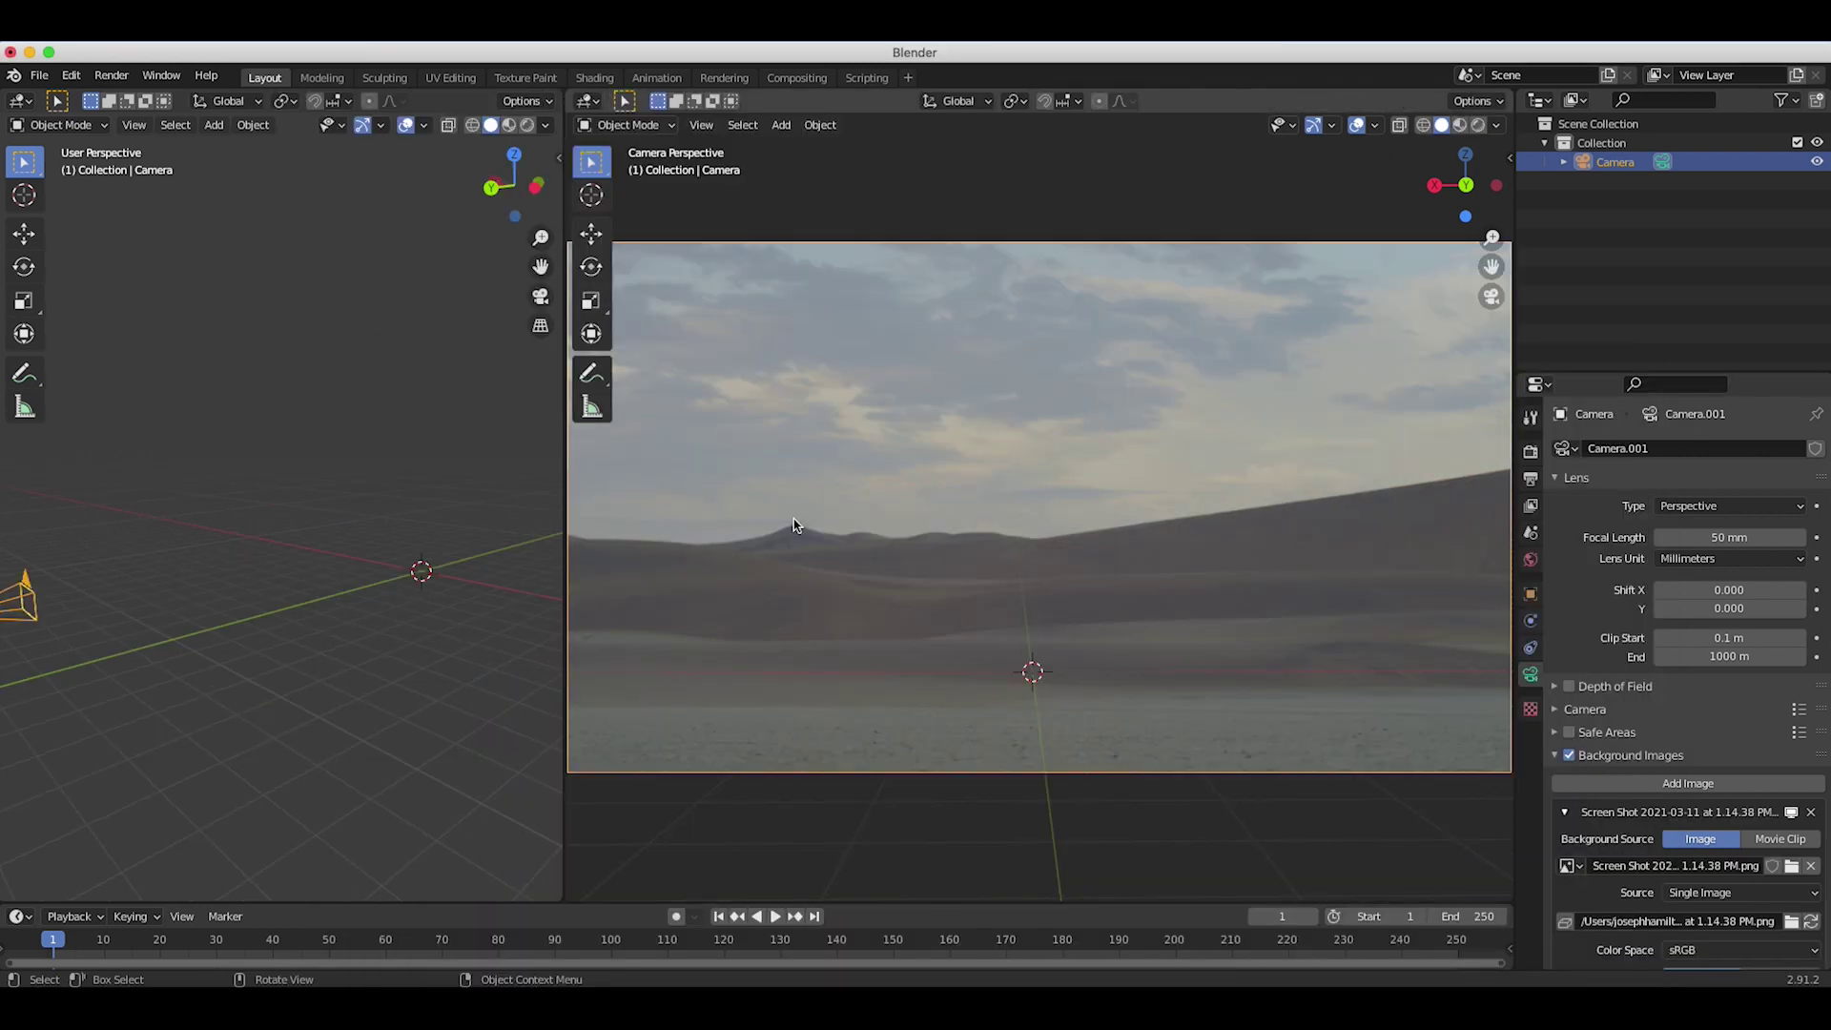
Step: Widen the main 3D view and reveal its sidebar
drag(564, 501, 979, 486)
scroll(1183, 513, down, 2)
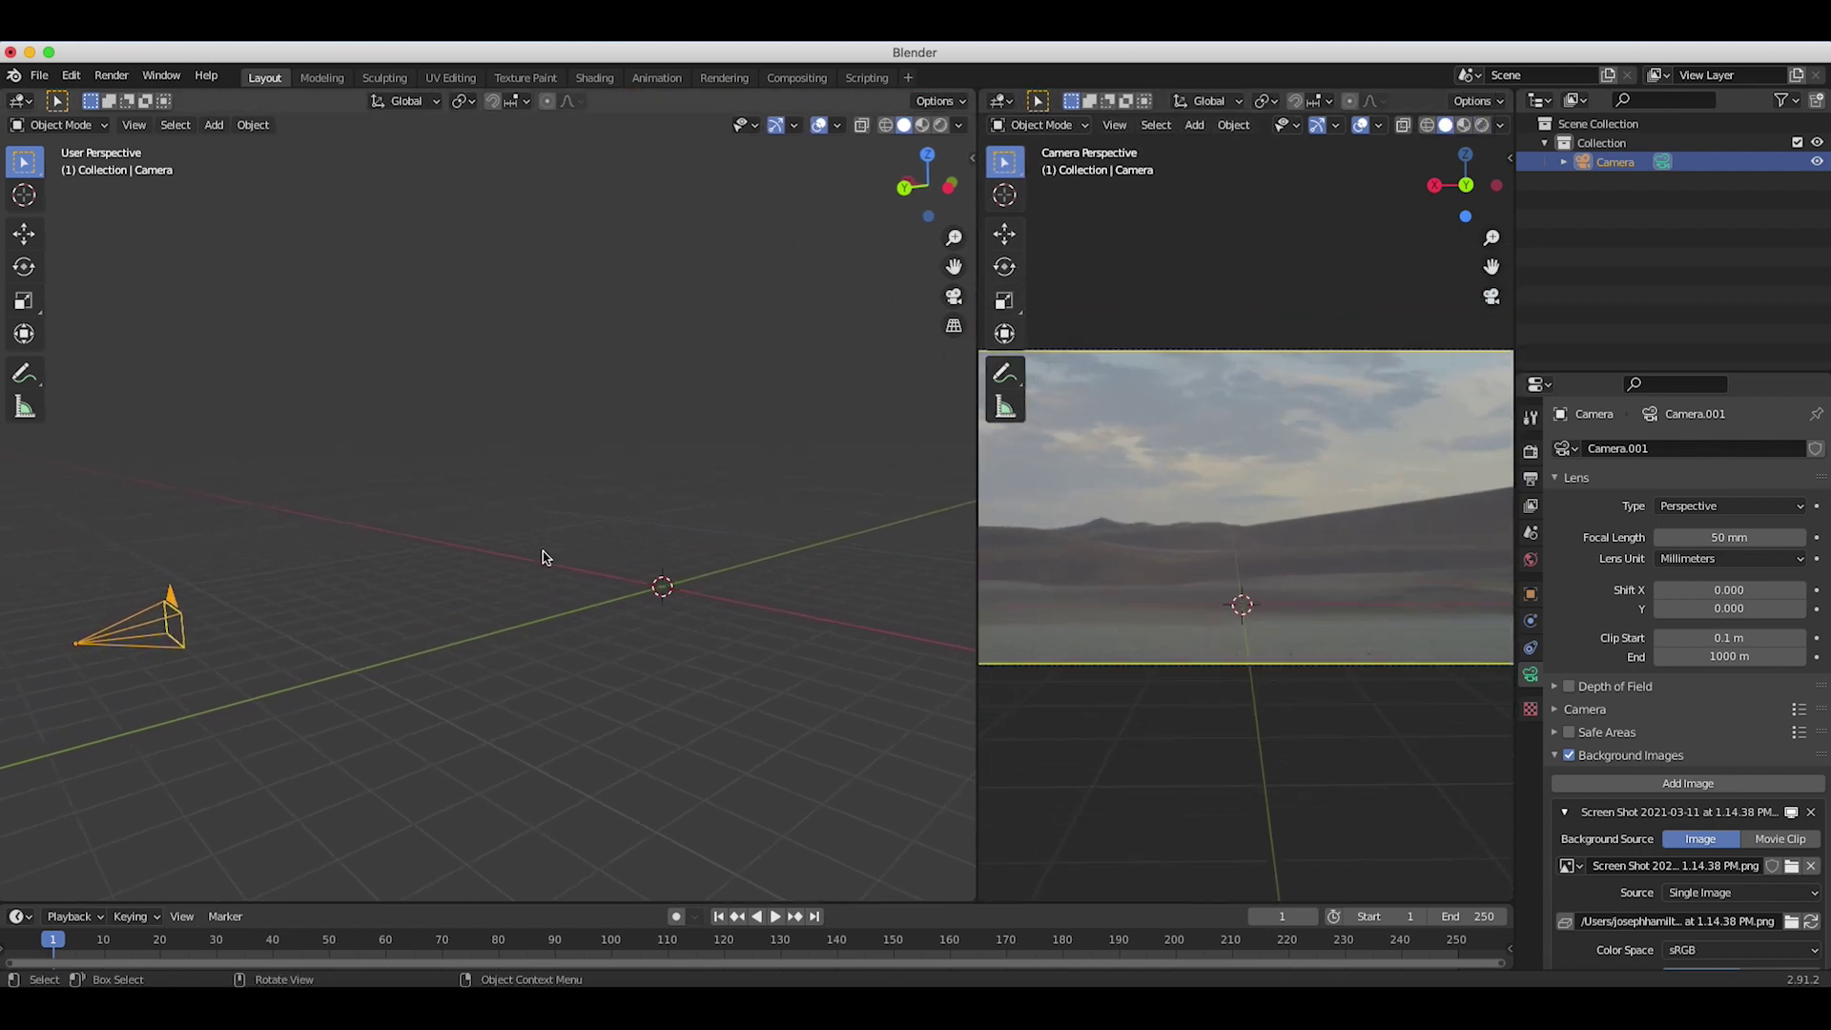
scroll(544, 553, down, 2)
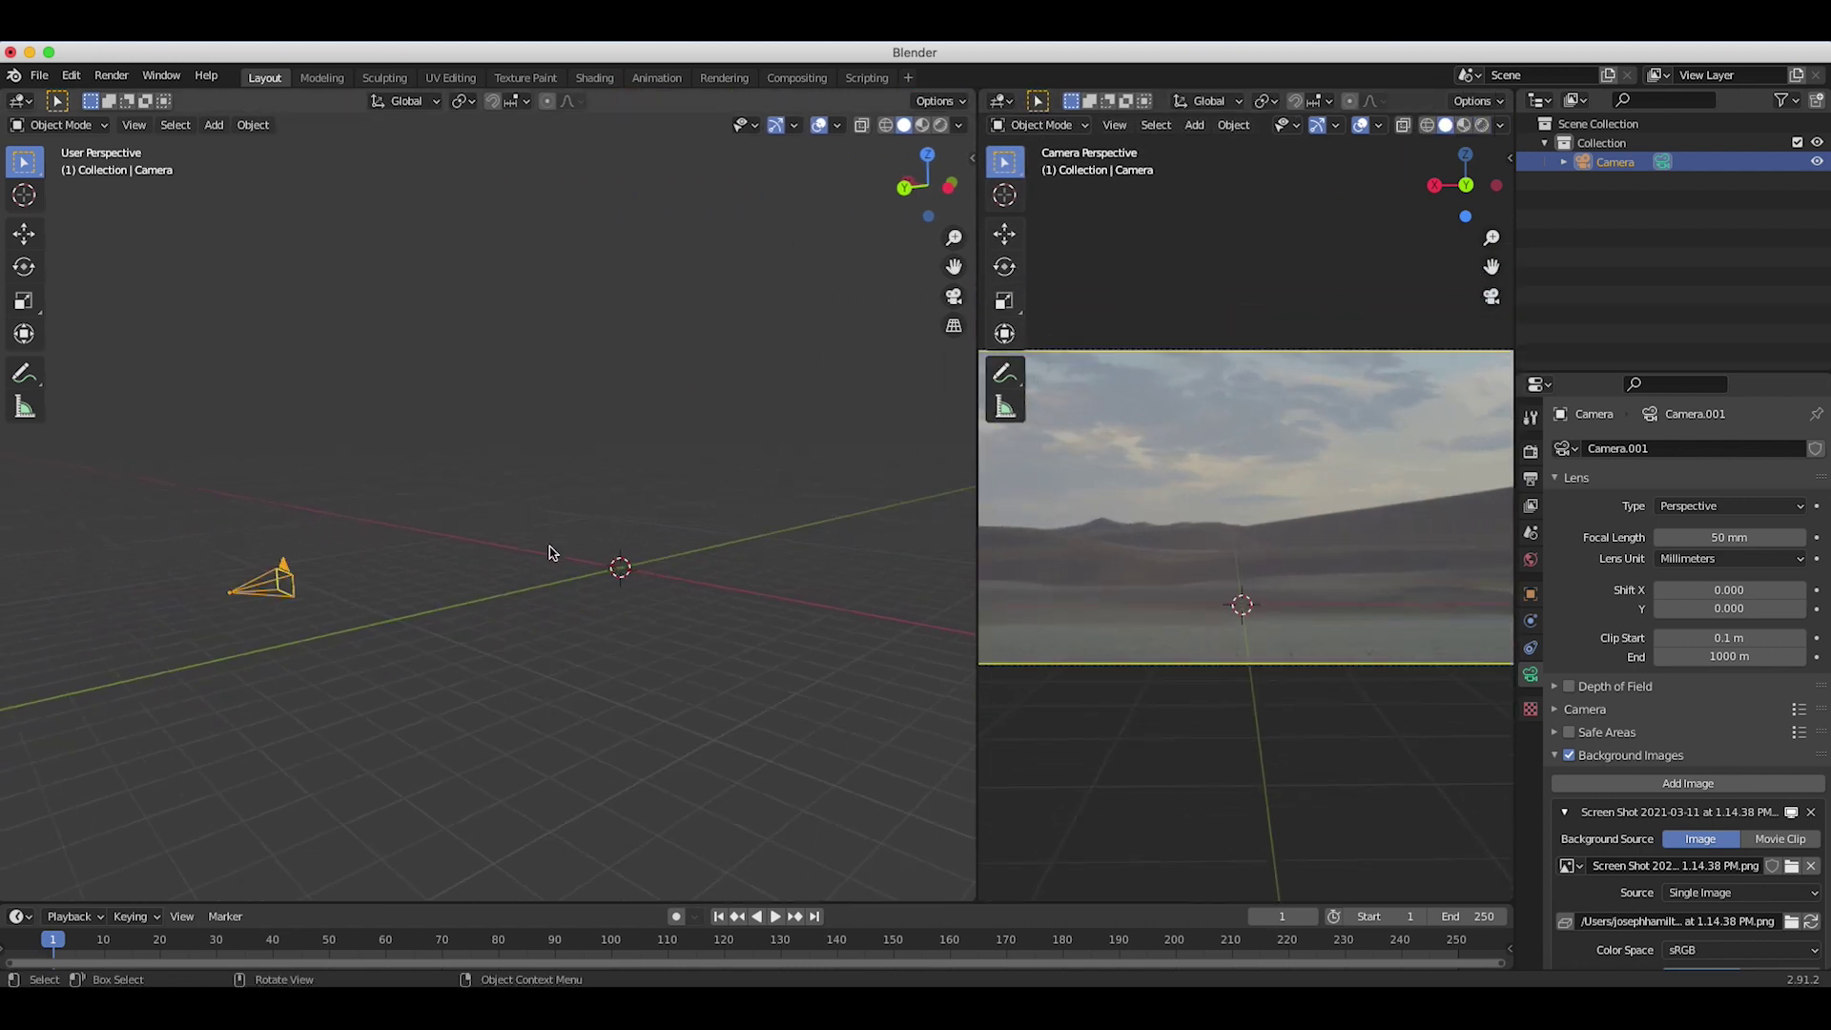
click(972, 160)
Step: In the SPYDERFY! panel, set up Locusts named 'Locust swarm' with 200 bugs and Add Goal ticked
click(964, 296)
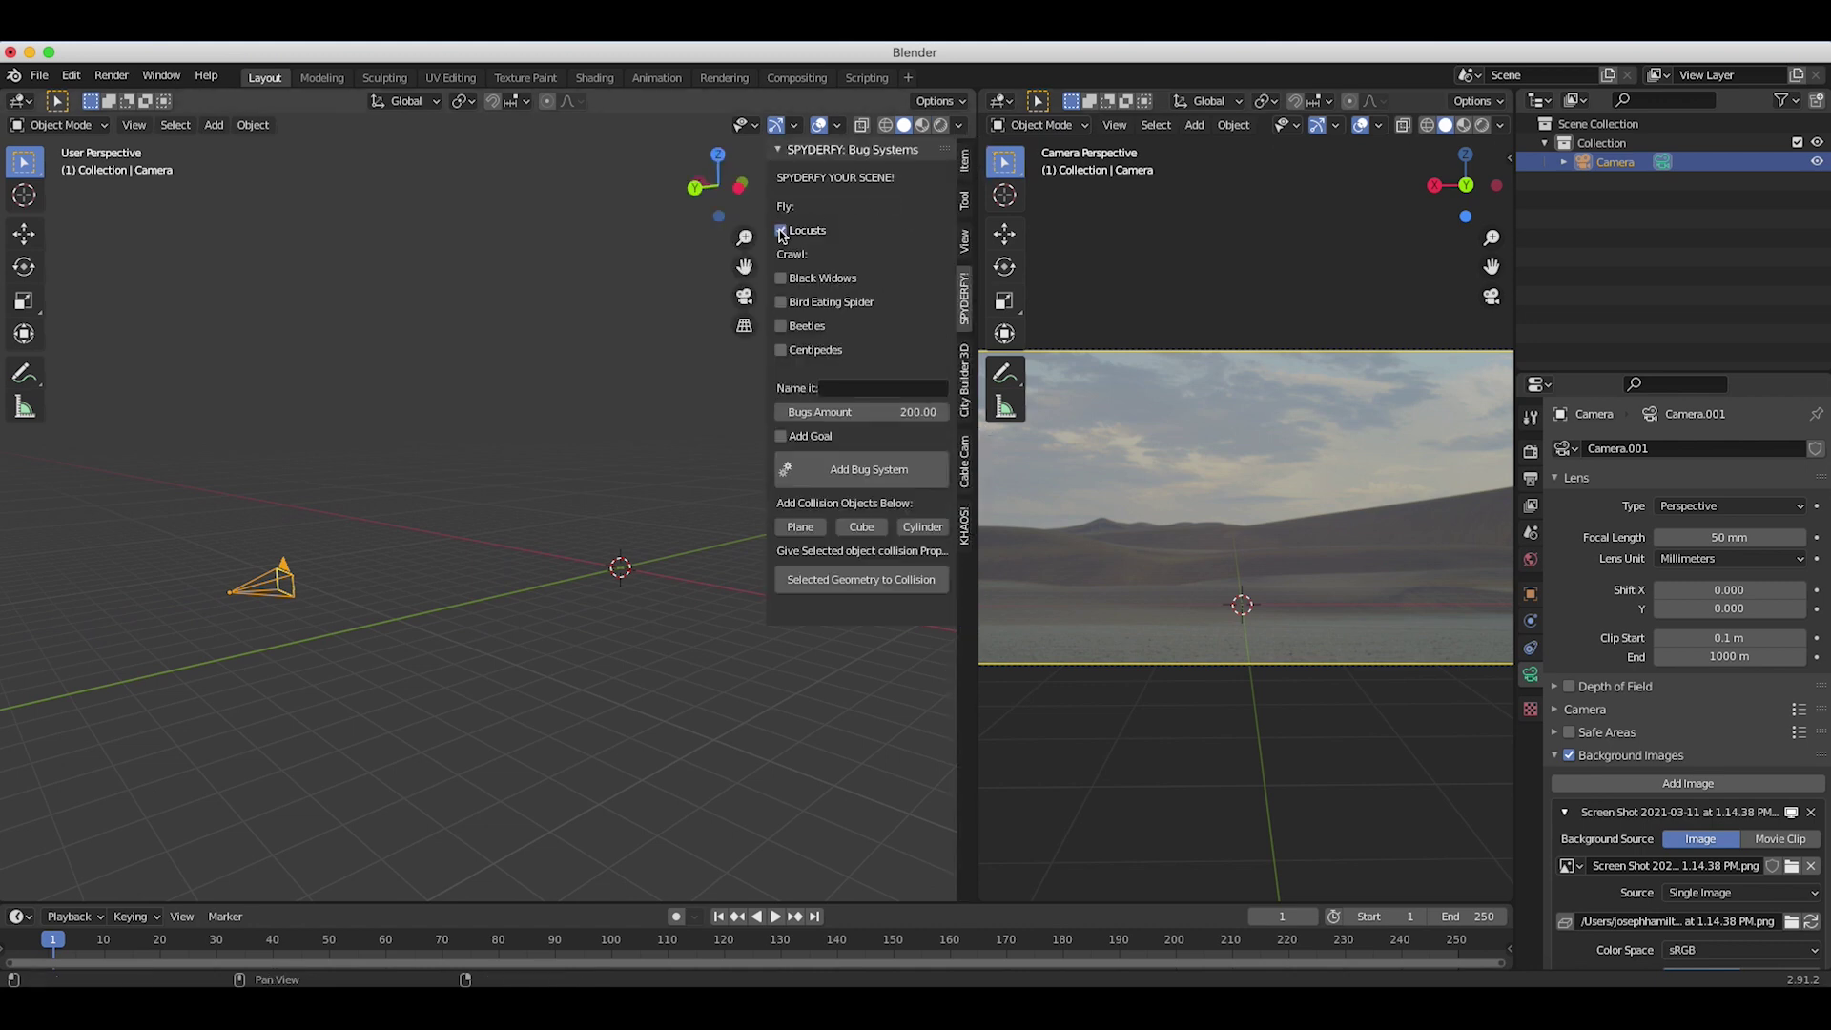
click(856, 387)
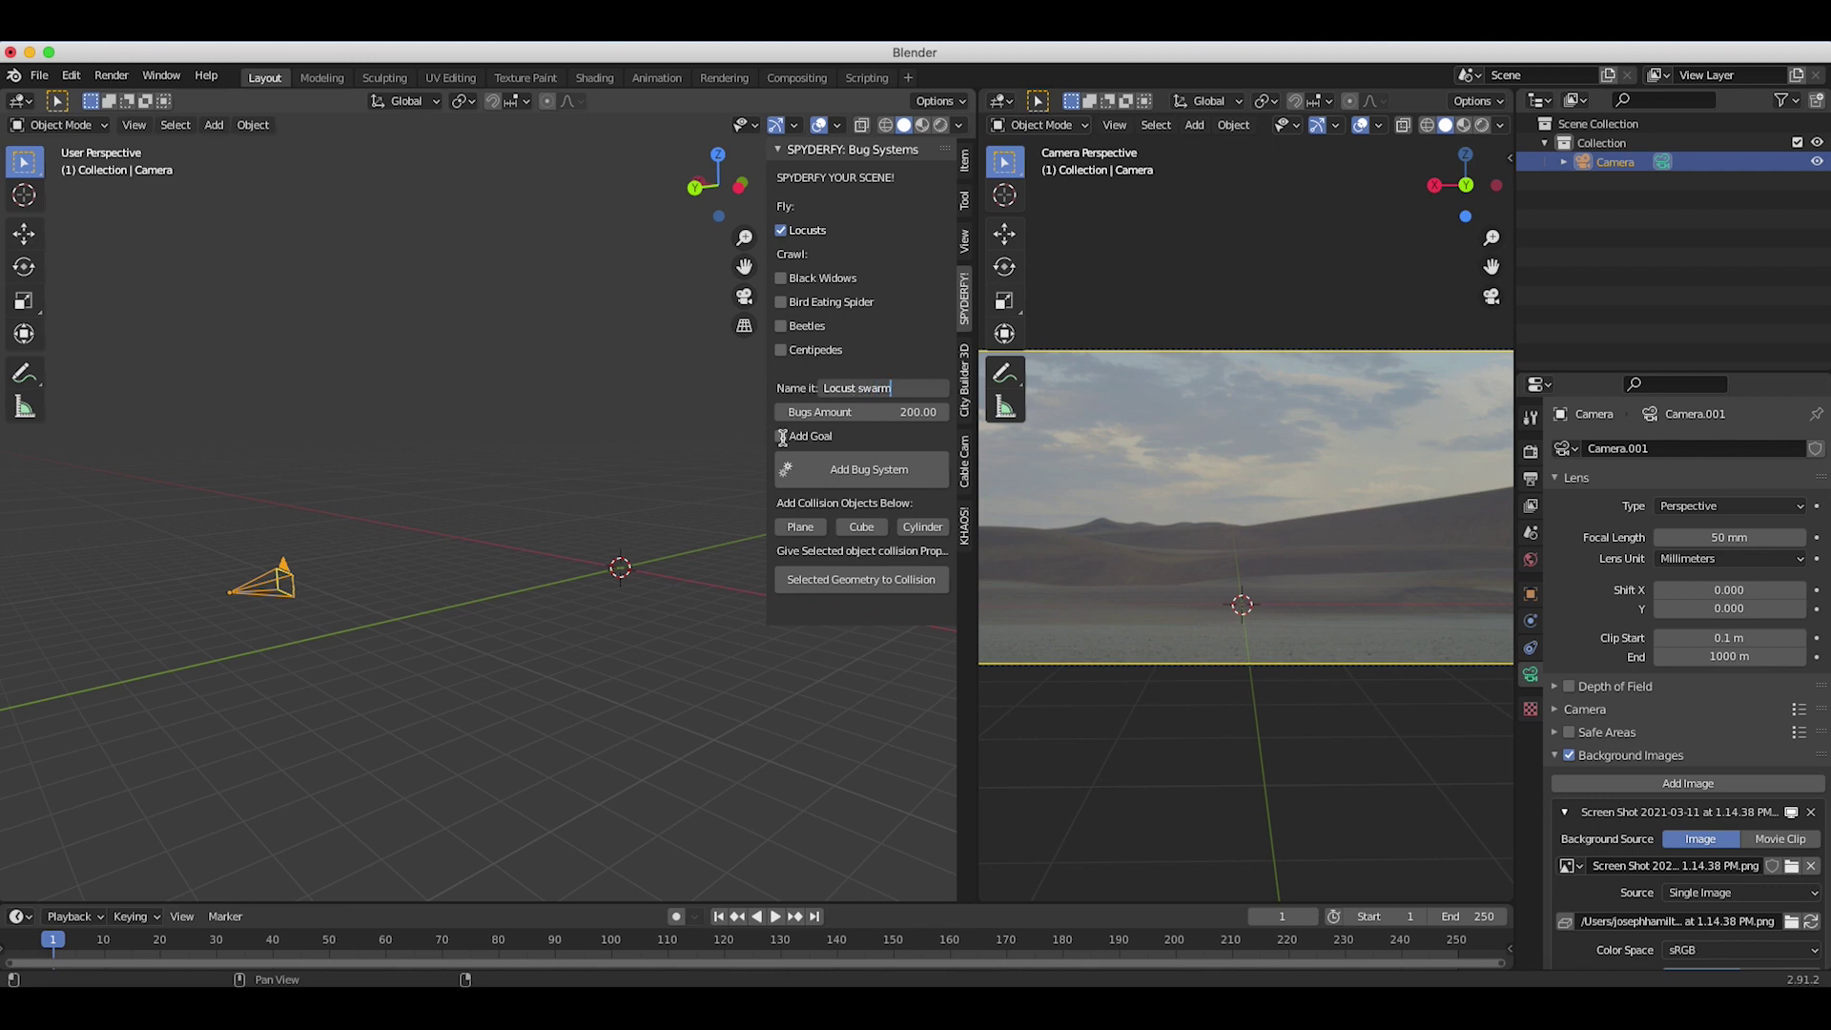
key(Return)
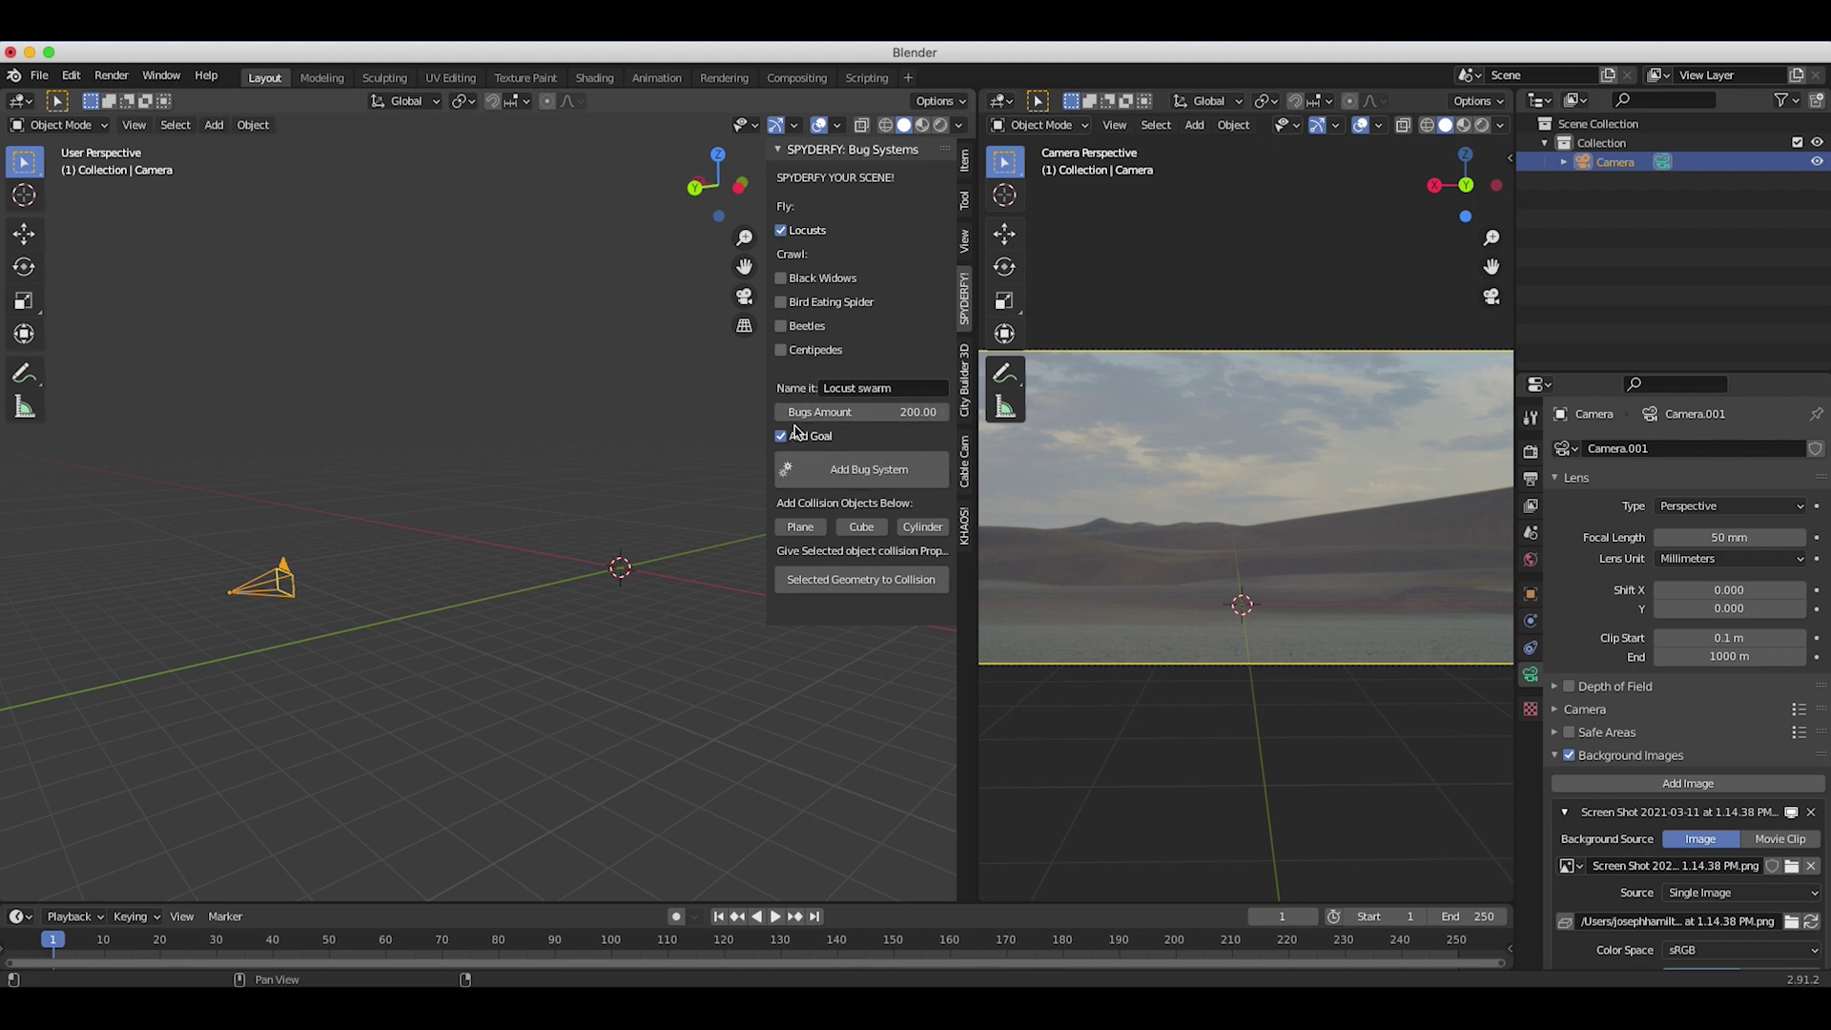
middle_drag(623, 489, 606, 595)
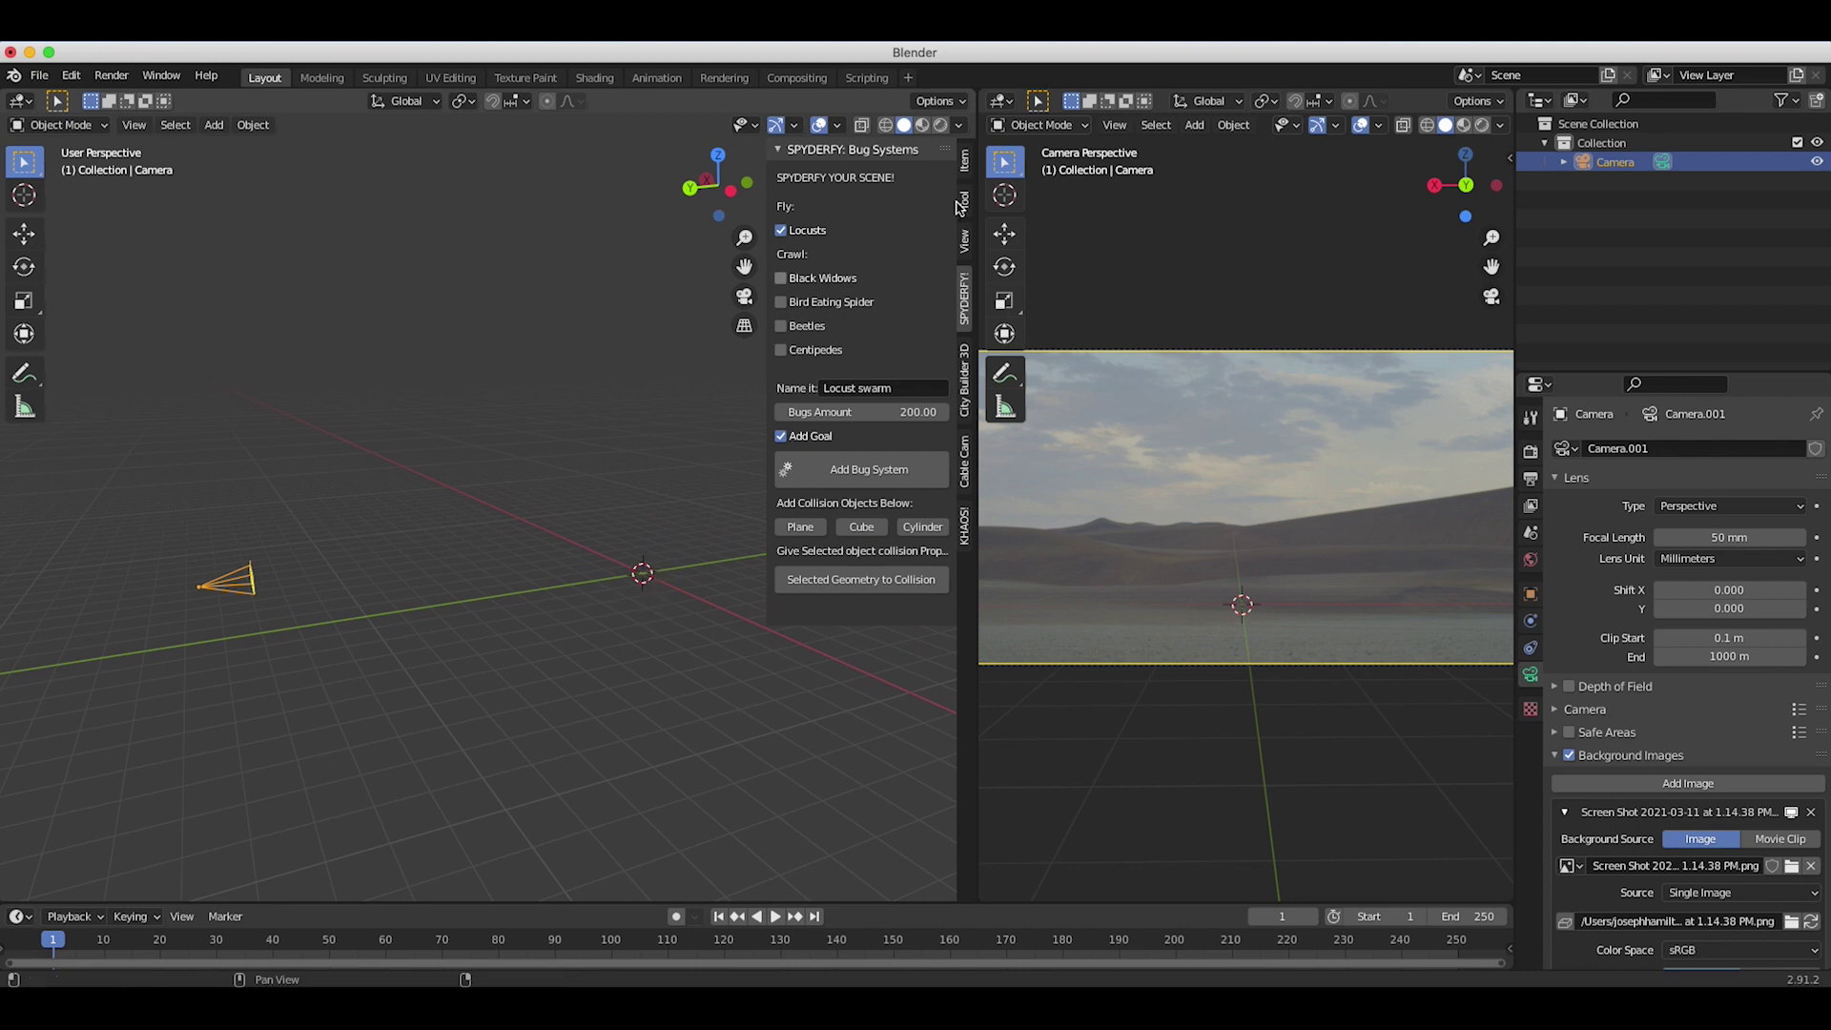
Step: Add the Locust swarm bug system, move its goal, and preview the animation
click(846, 473)
middle_drag(560, 566, 561, 567)
scroll(561, 573, right, 10)
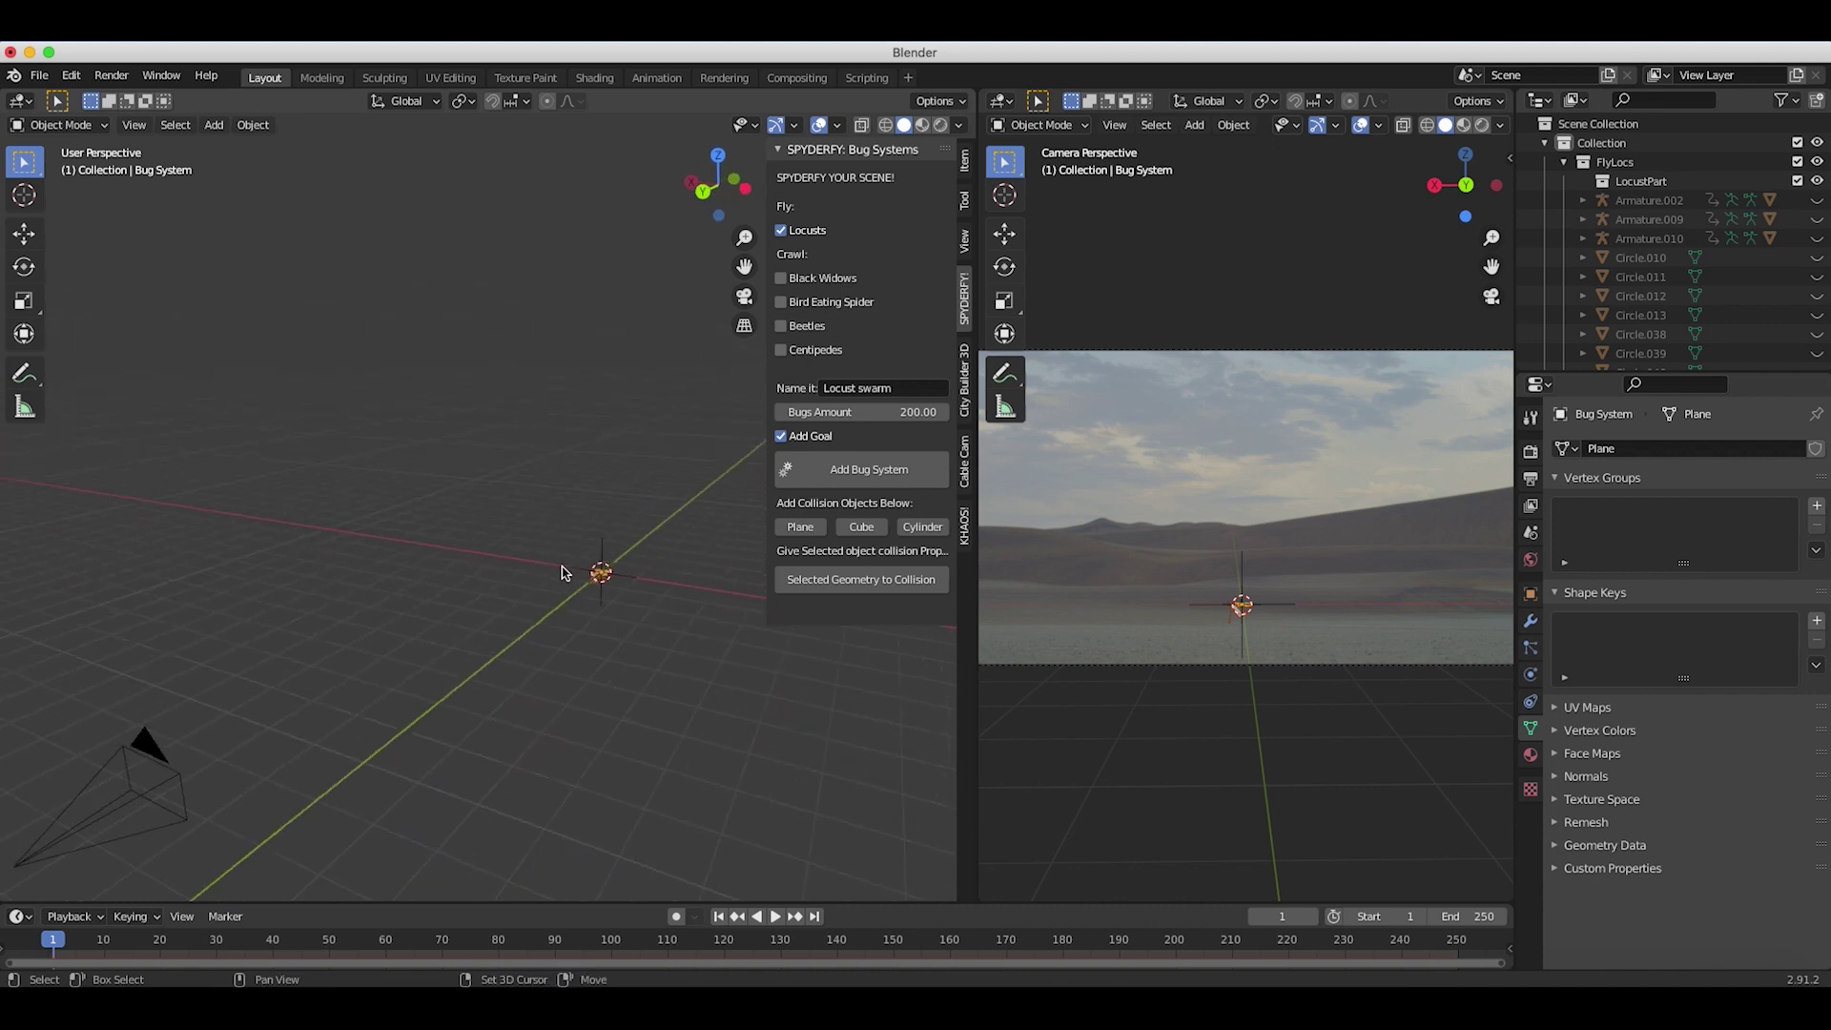
key(space)
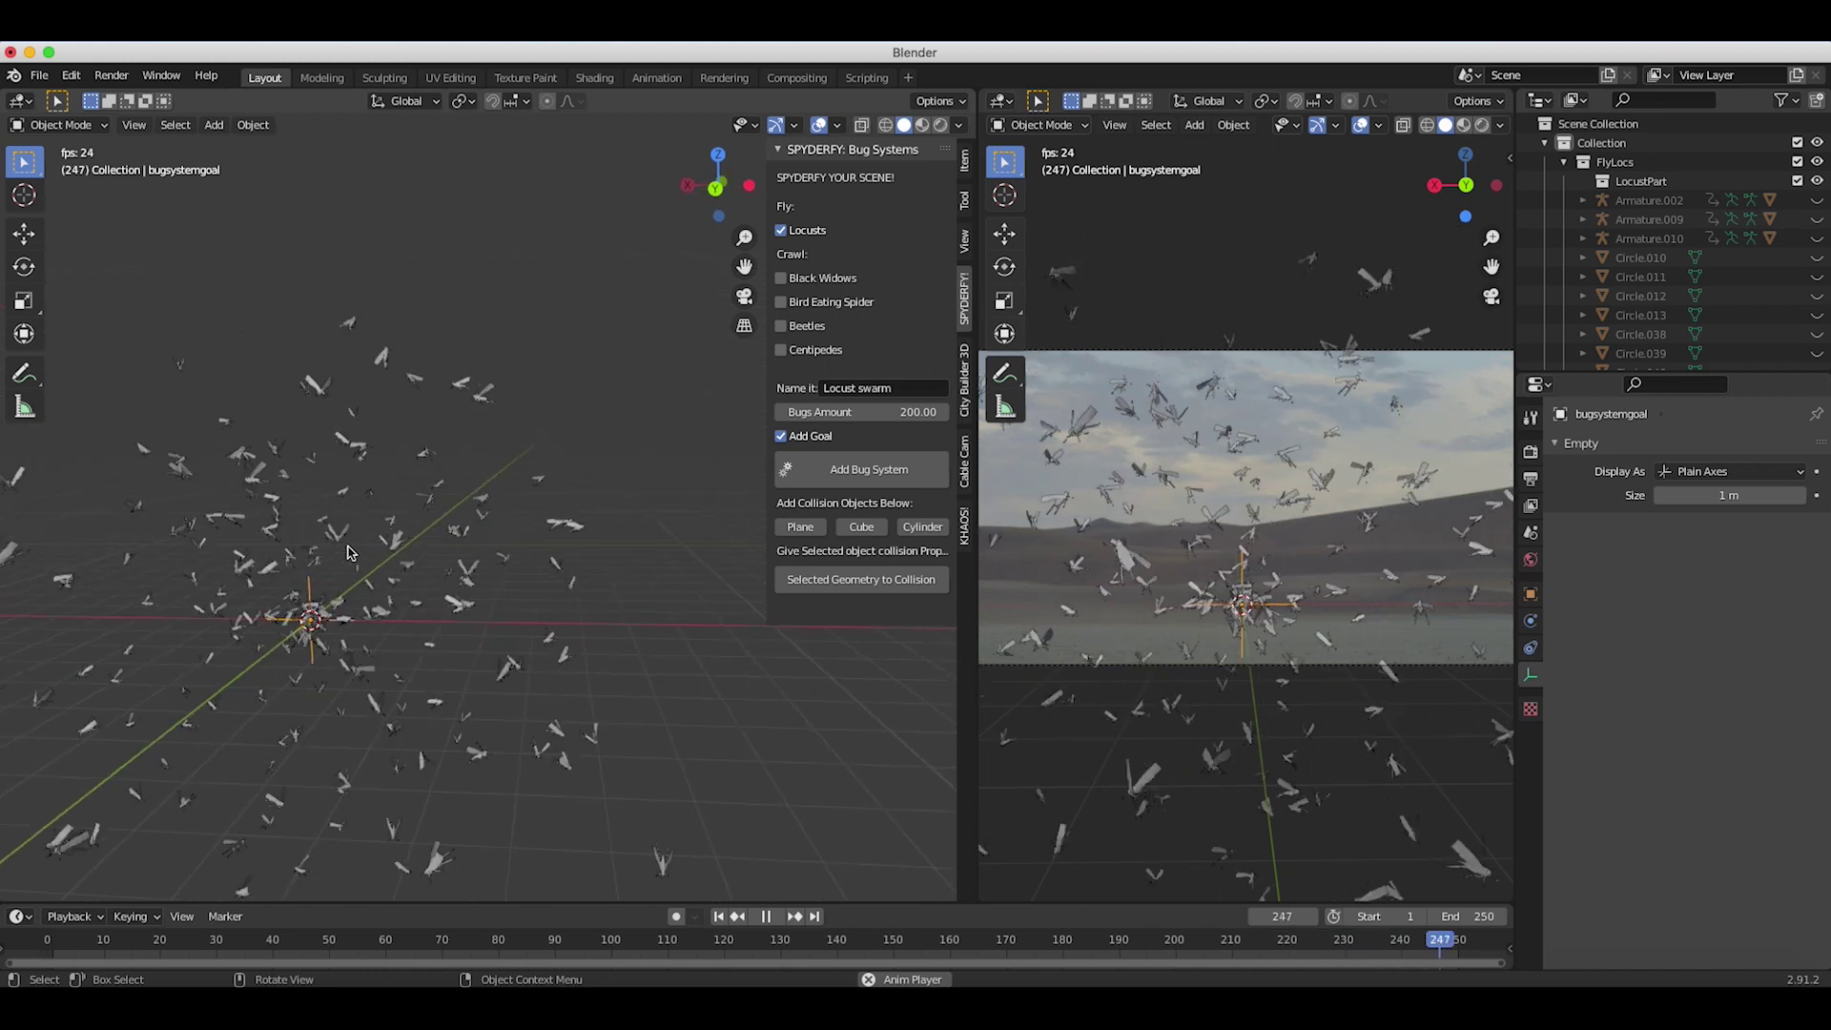
key(g)
click(639, 421)
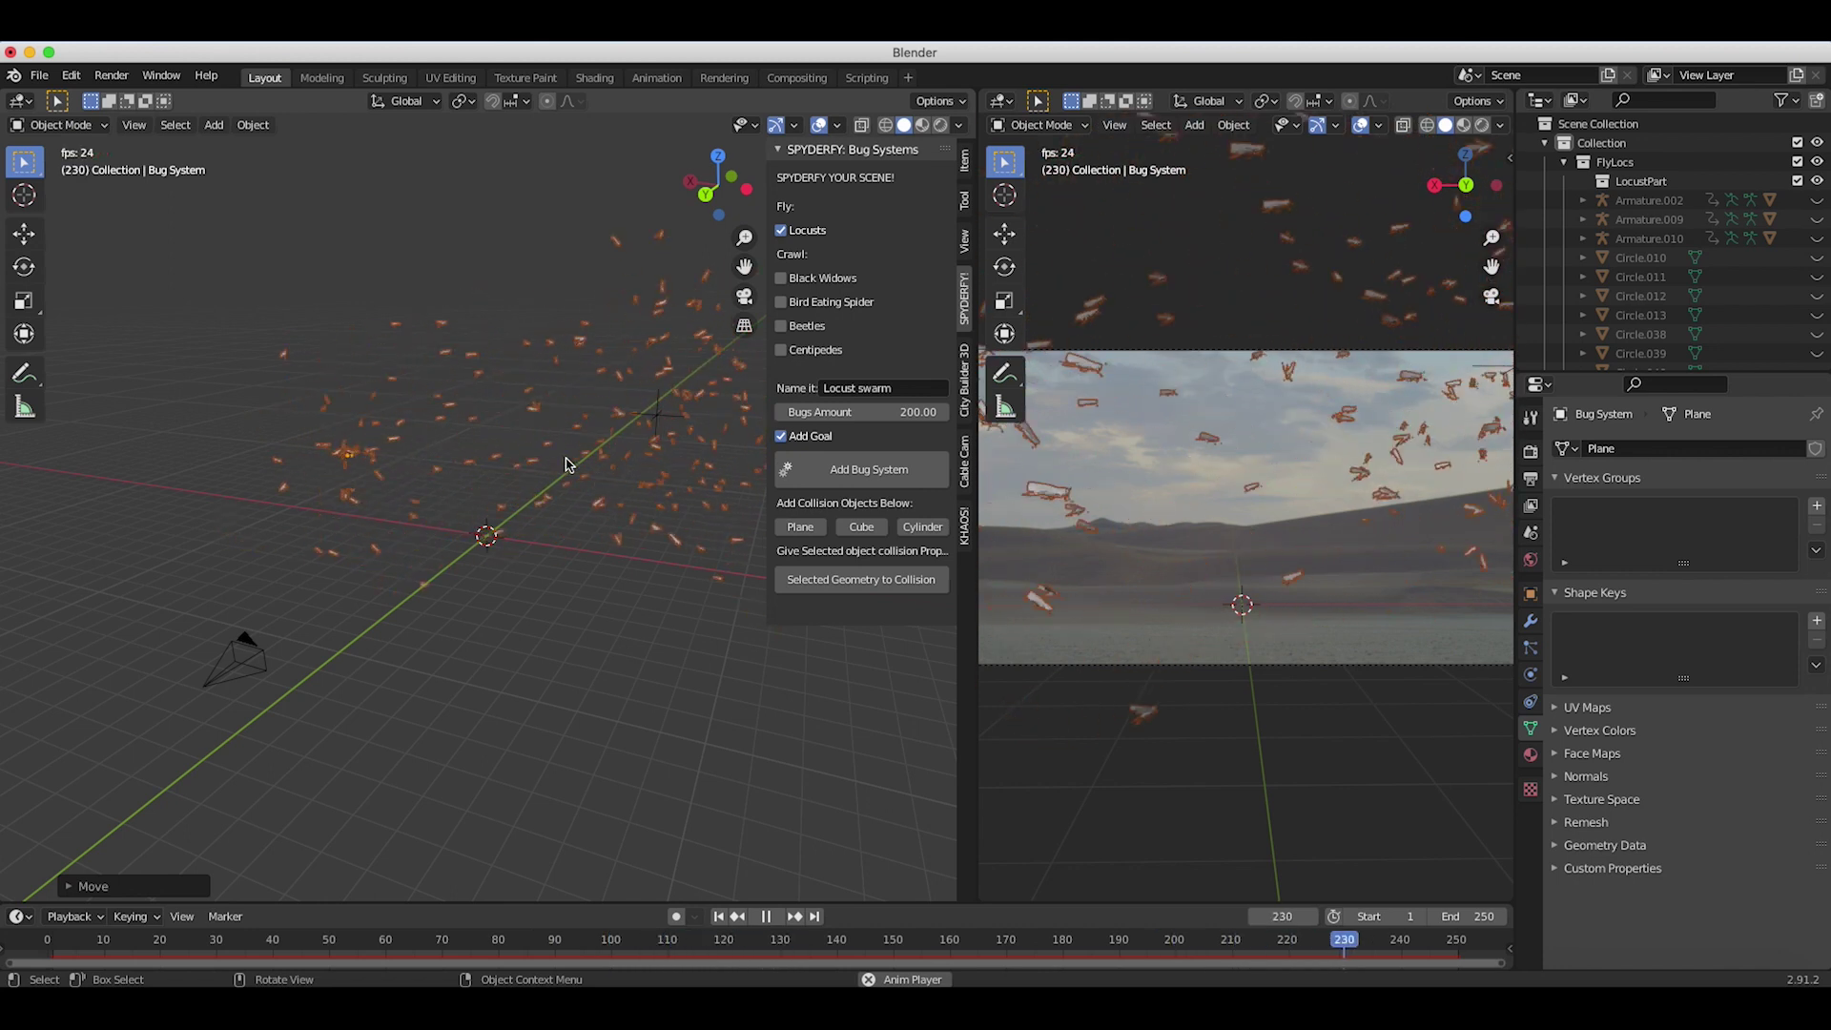
key(space)
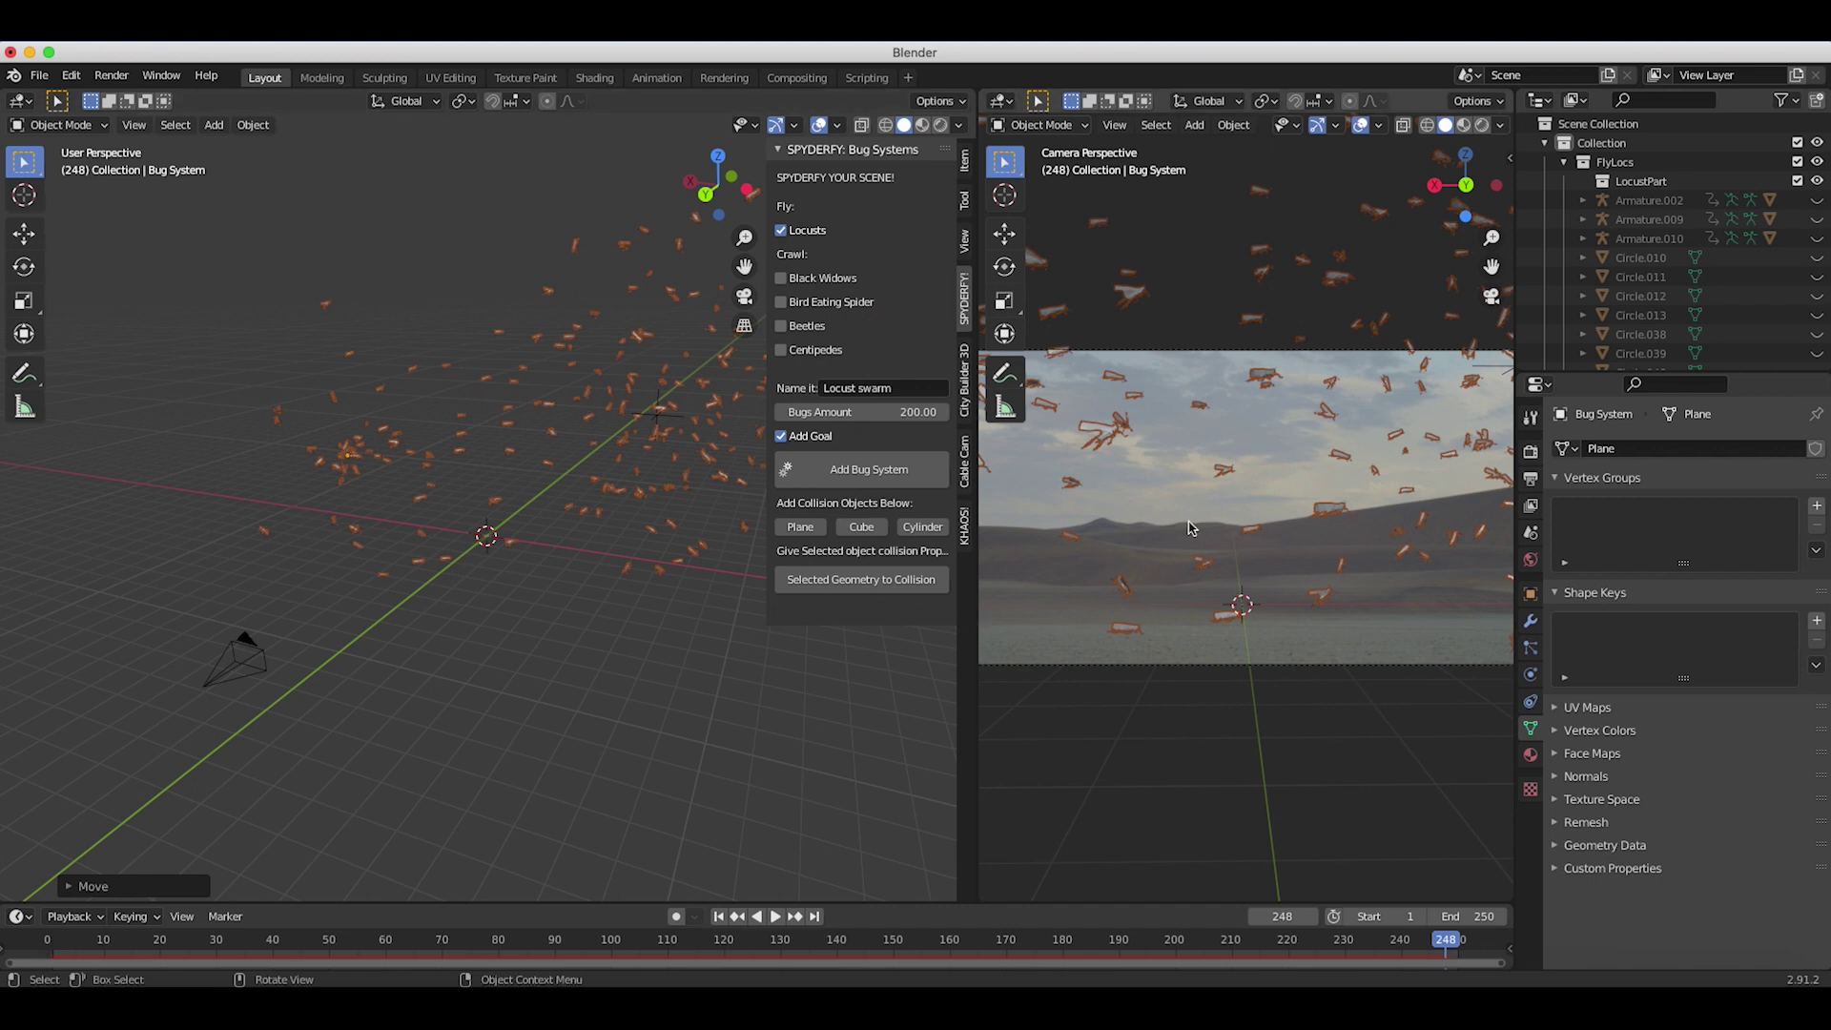
Step: Select the Bug System emitter and move it along the Y axis
middle_drag(576, 626, 353, 627)
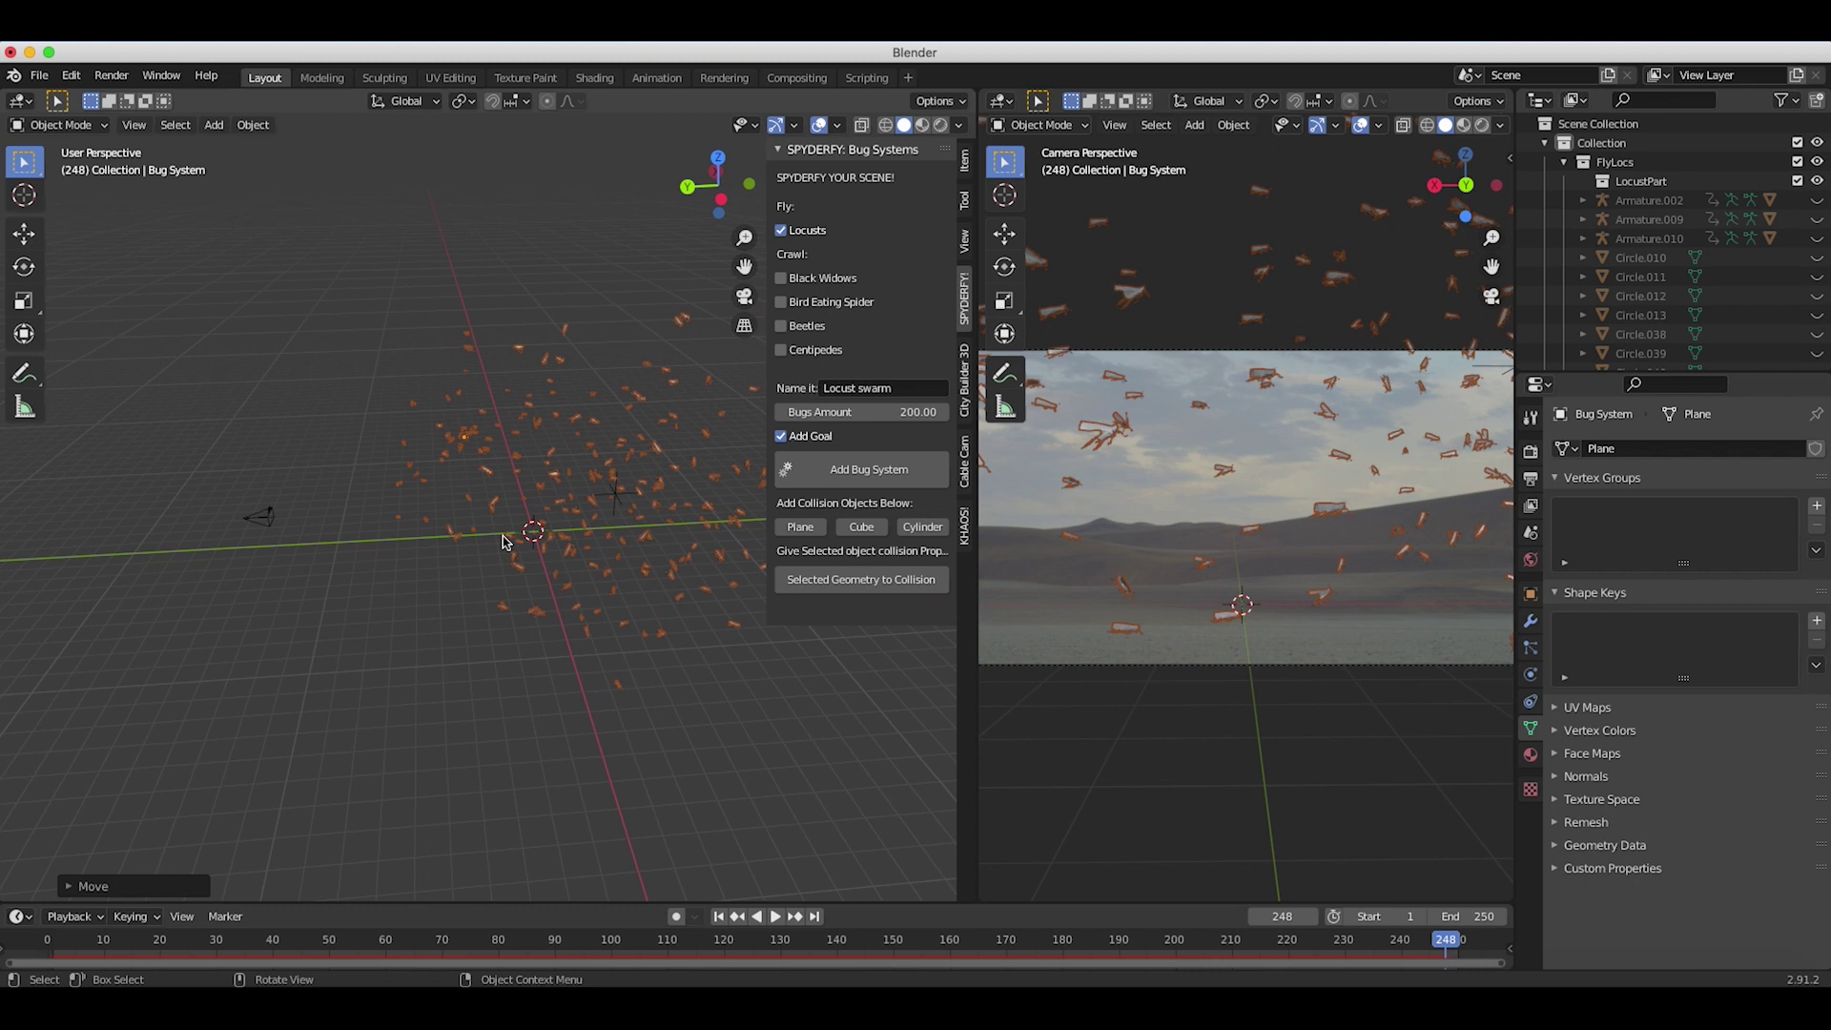
click(625, 498)
middle_drag(622, 498, 453, 442)
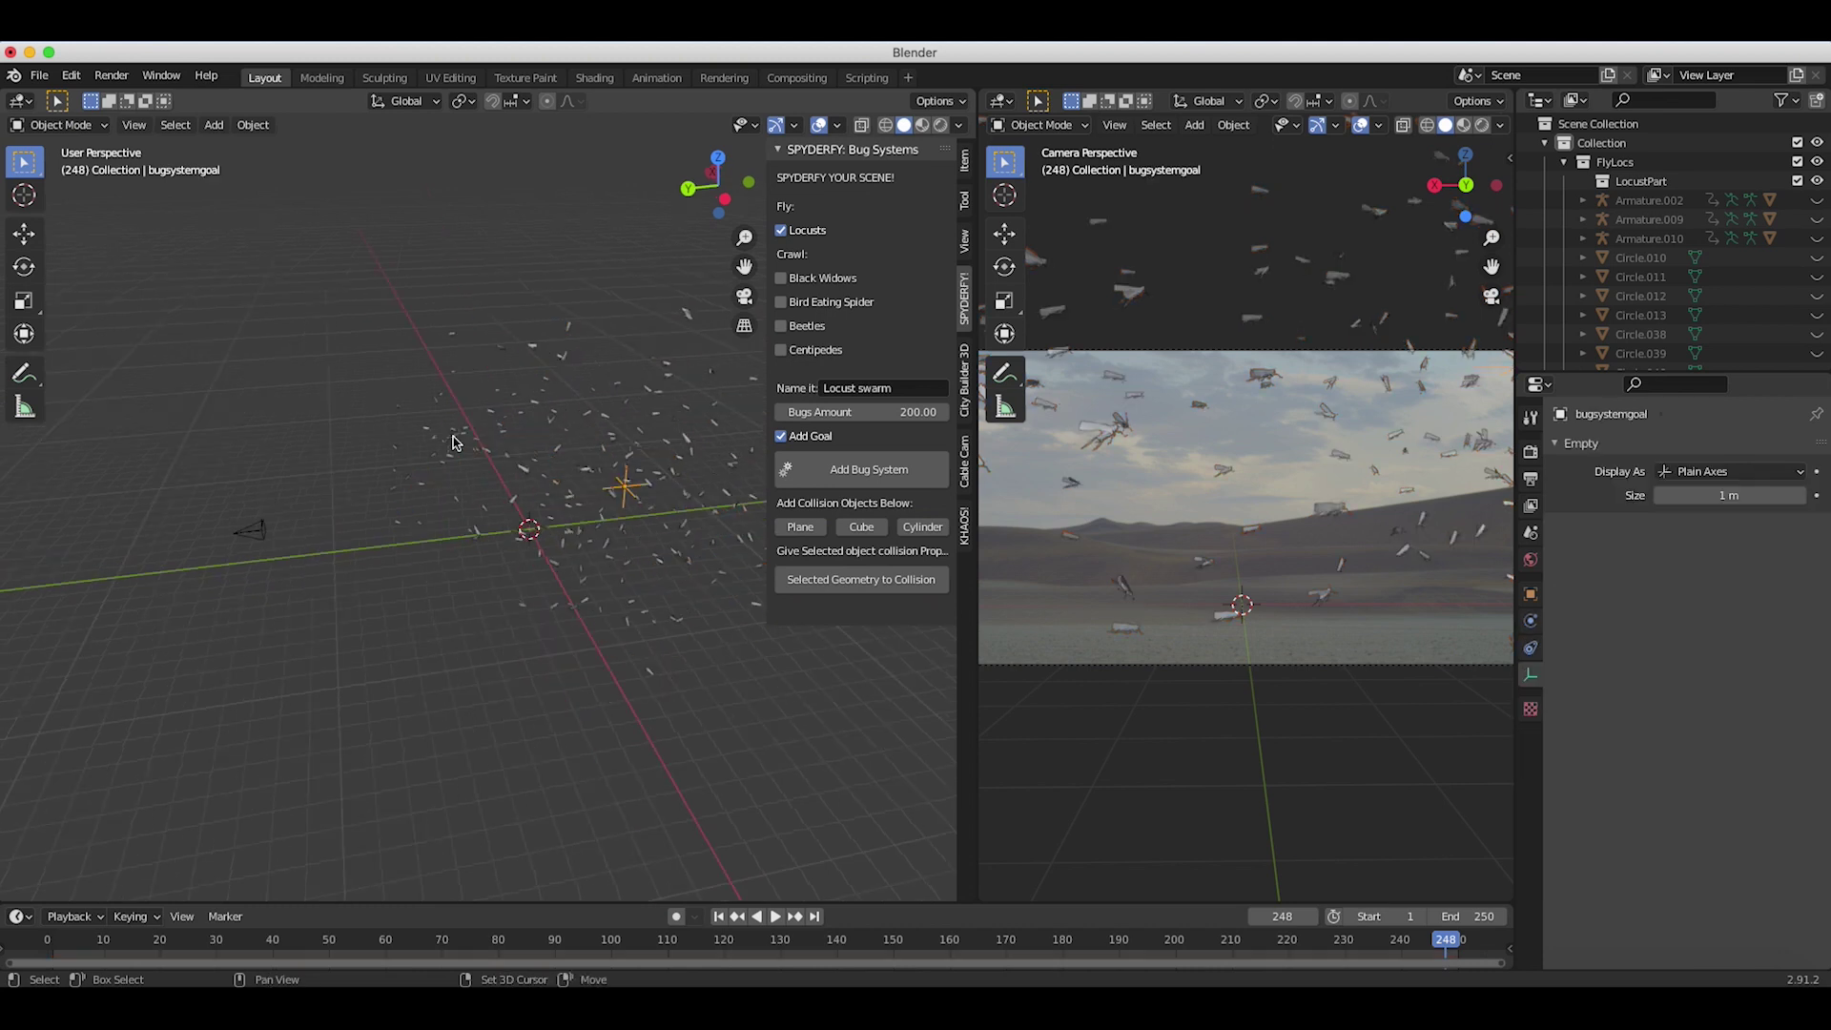
click(453, 442)
middle_drag(580, 543, 583, 555)
key(g)
key(y)
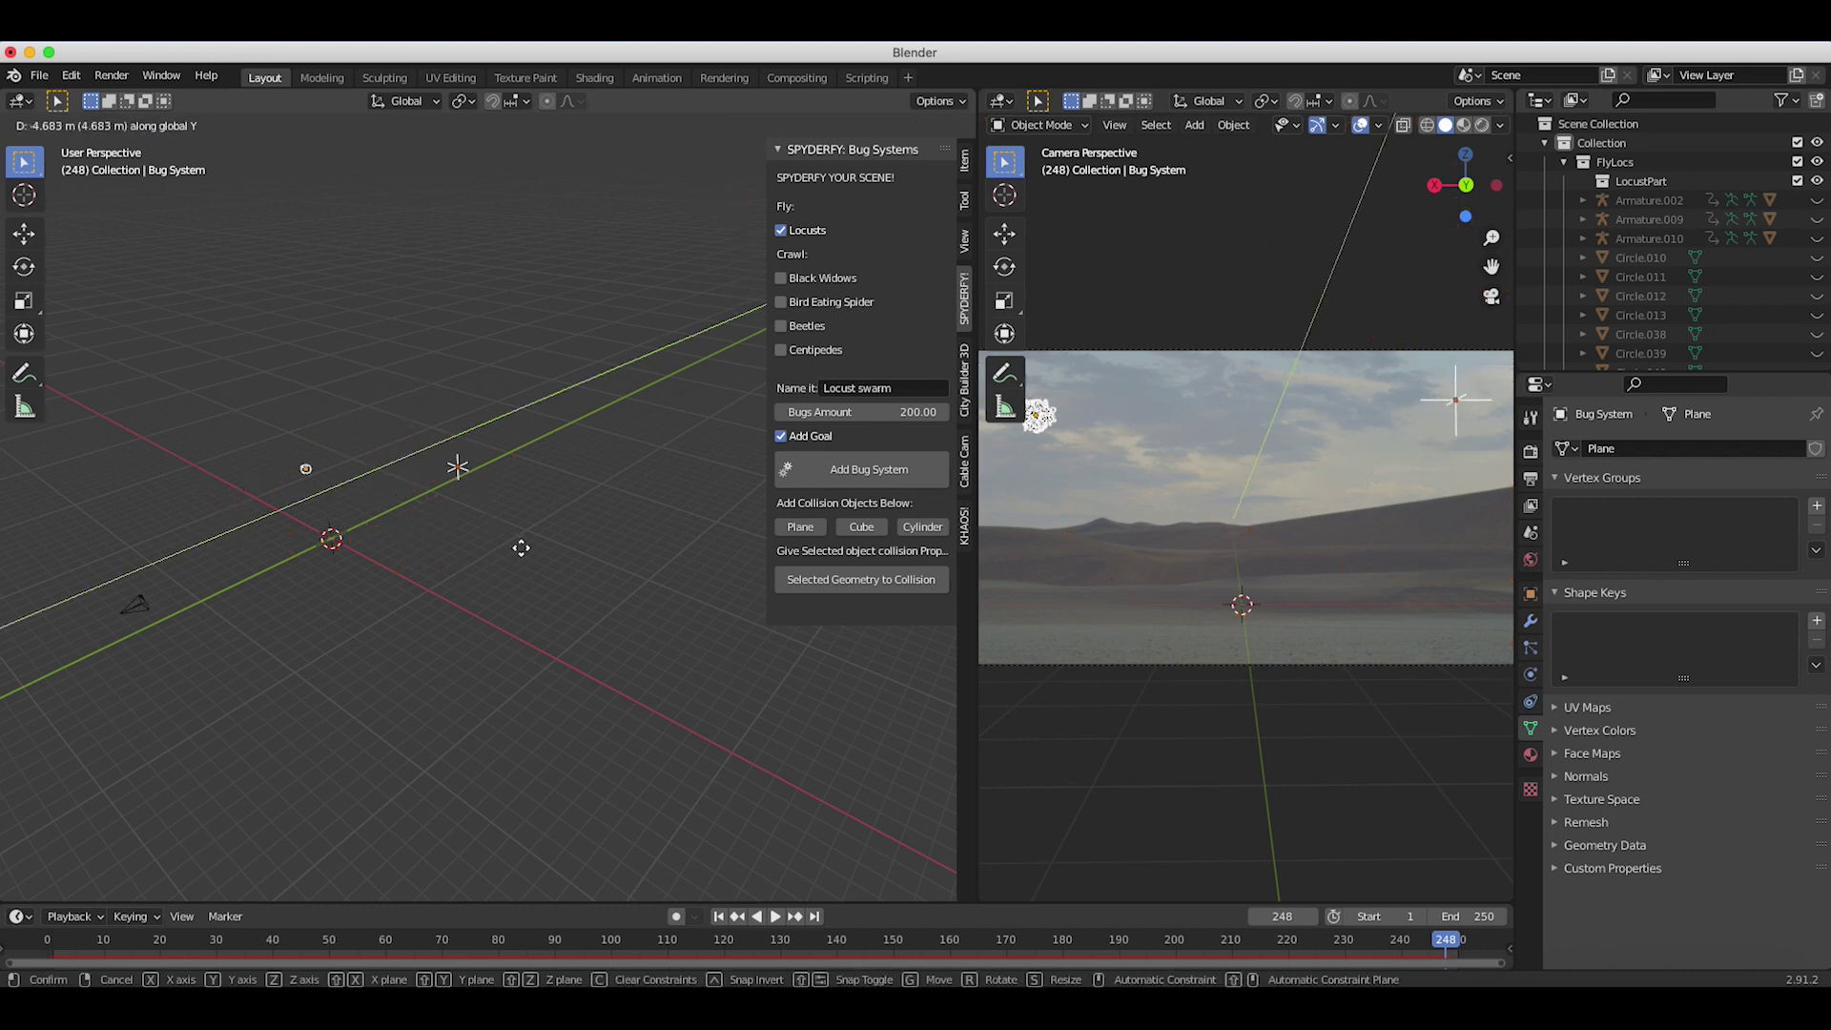
click(728, 470)
shift+middle_drag(727, 471, 777, 348)
drag(765, 343, 993, 341)
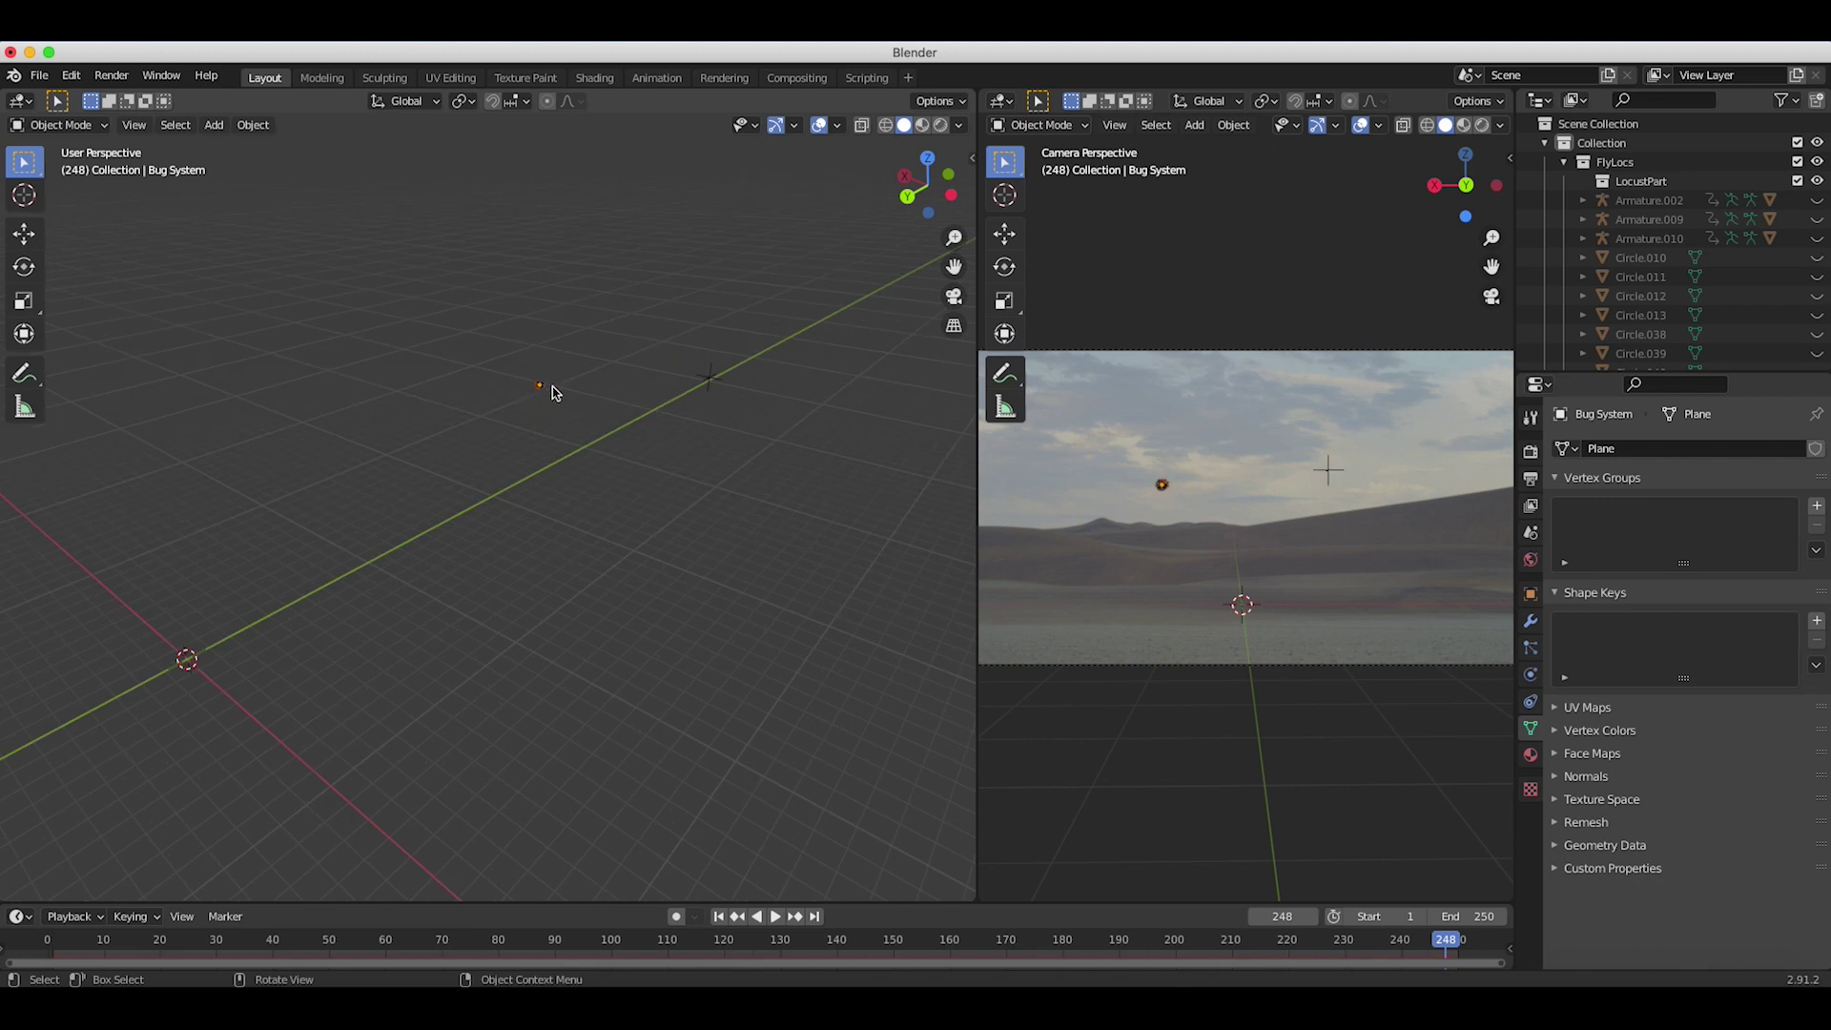
Step: Scale the emitter, then stretch it along X into a long strip
key(s)
click(777, 458)
key(s)
key(x)
click(843, 570)
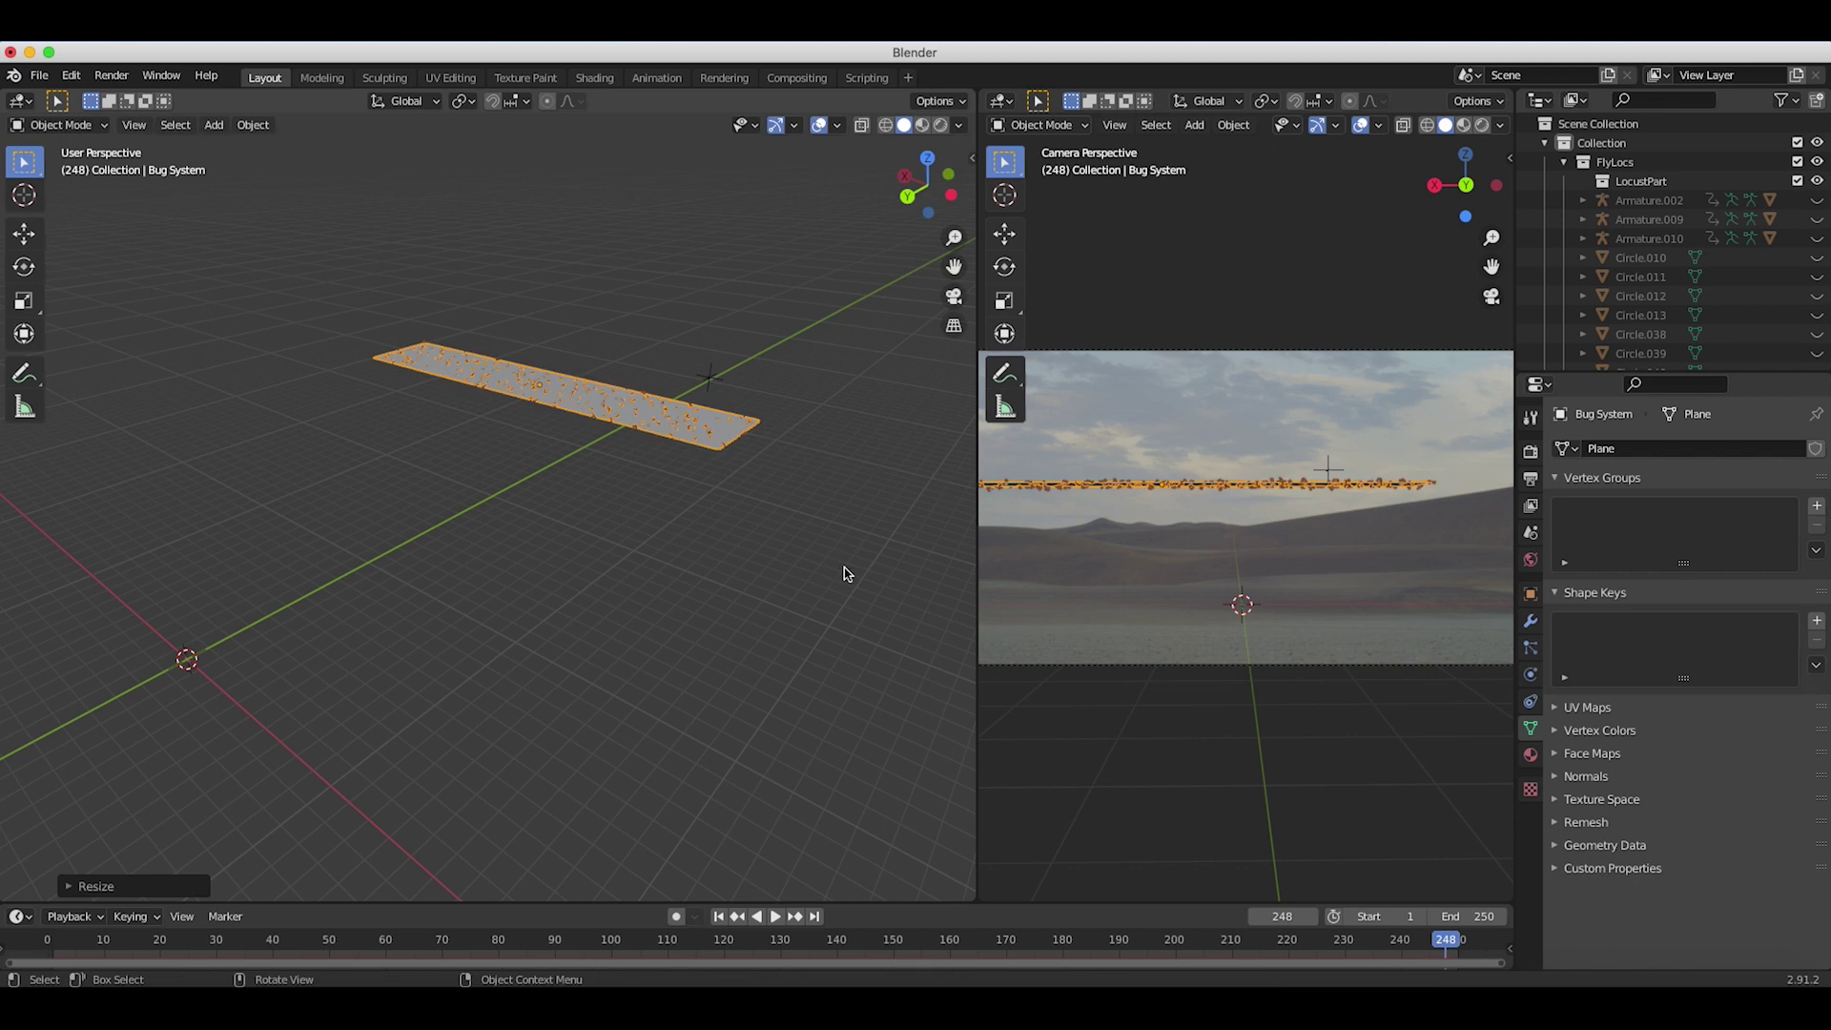
middle_drag(847, 573, 916, 548)
scroll(1353, 531, down, 1)
Step: Stand the emitter plane upright by rotating it on X, then enlarge it
key(r)
key(x)
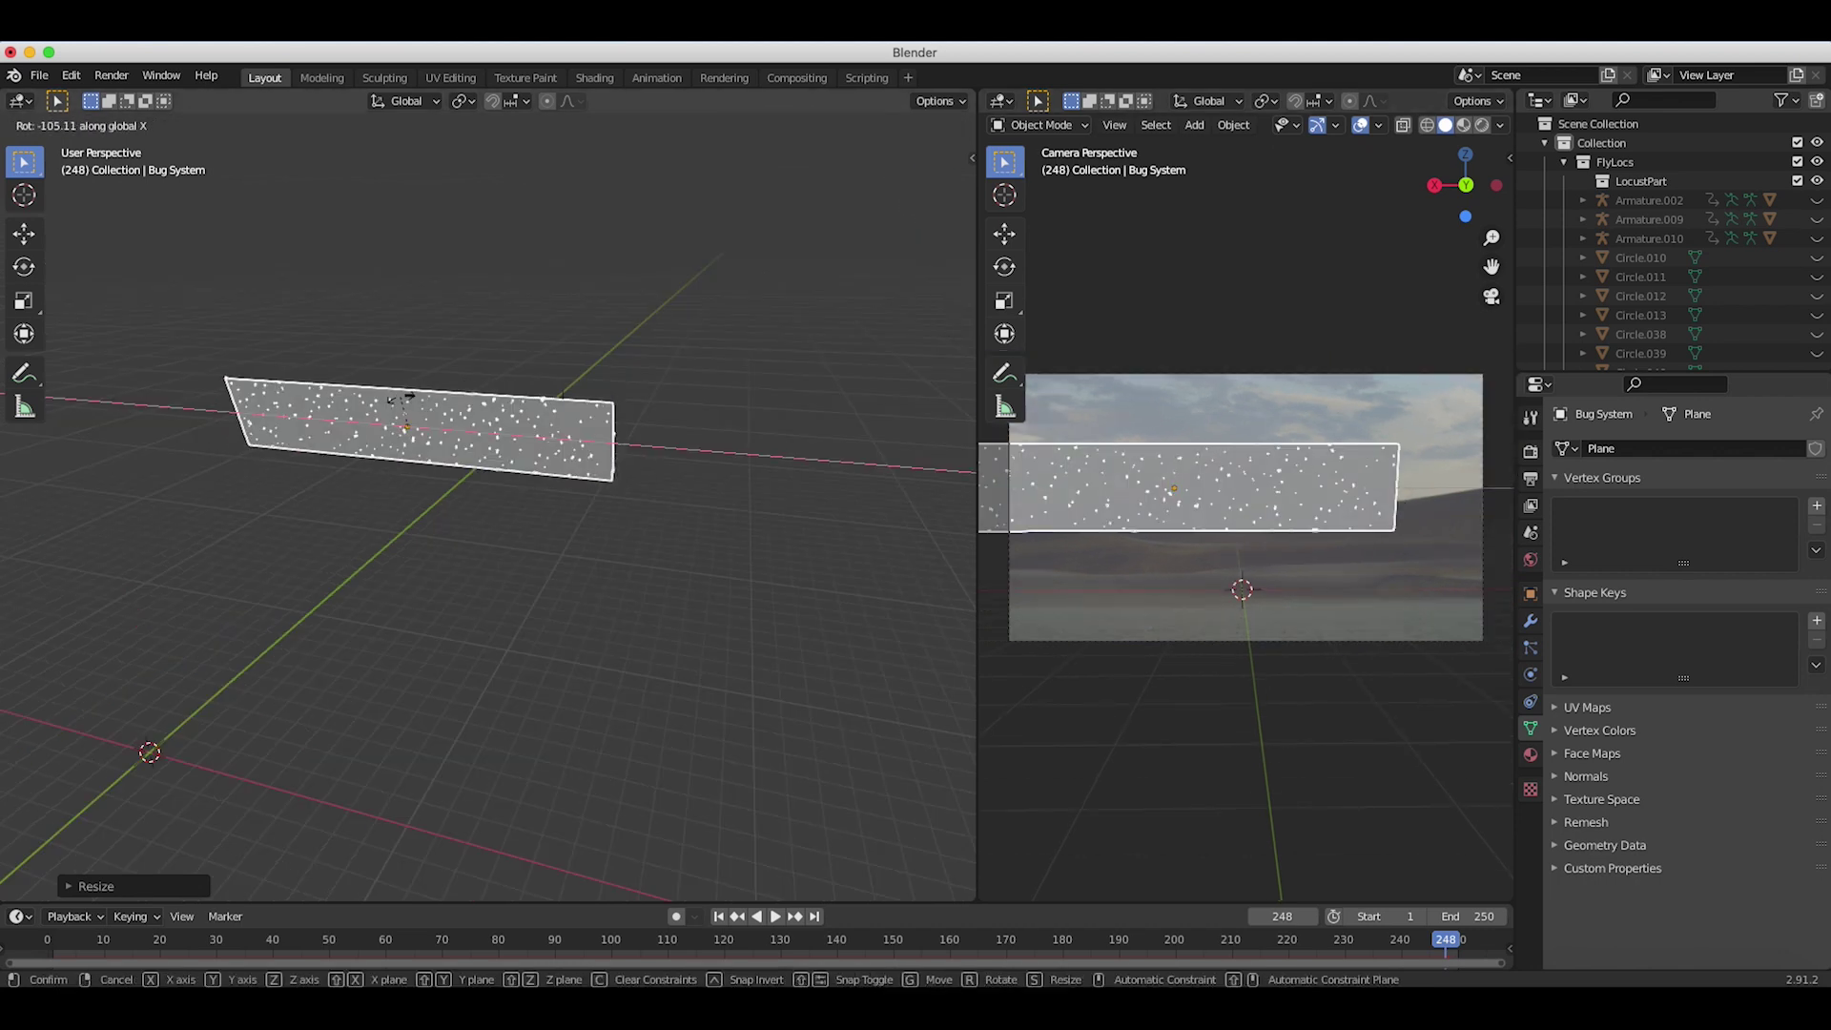
click(410, 392)
middle_drag(411, 392, 416, 414)
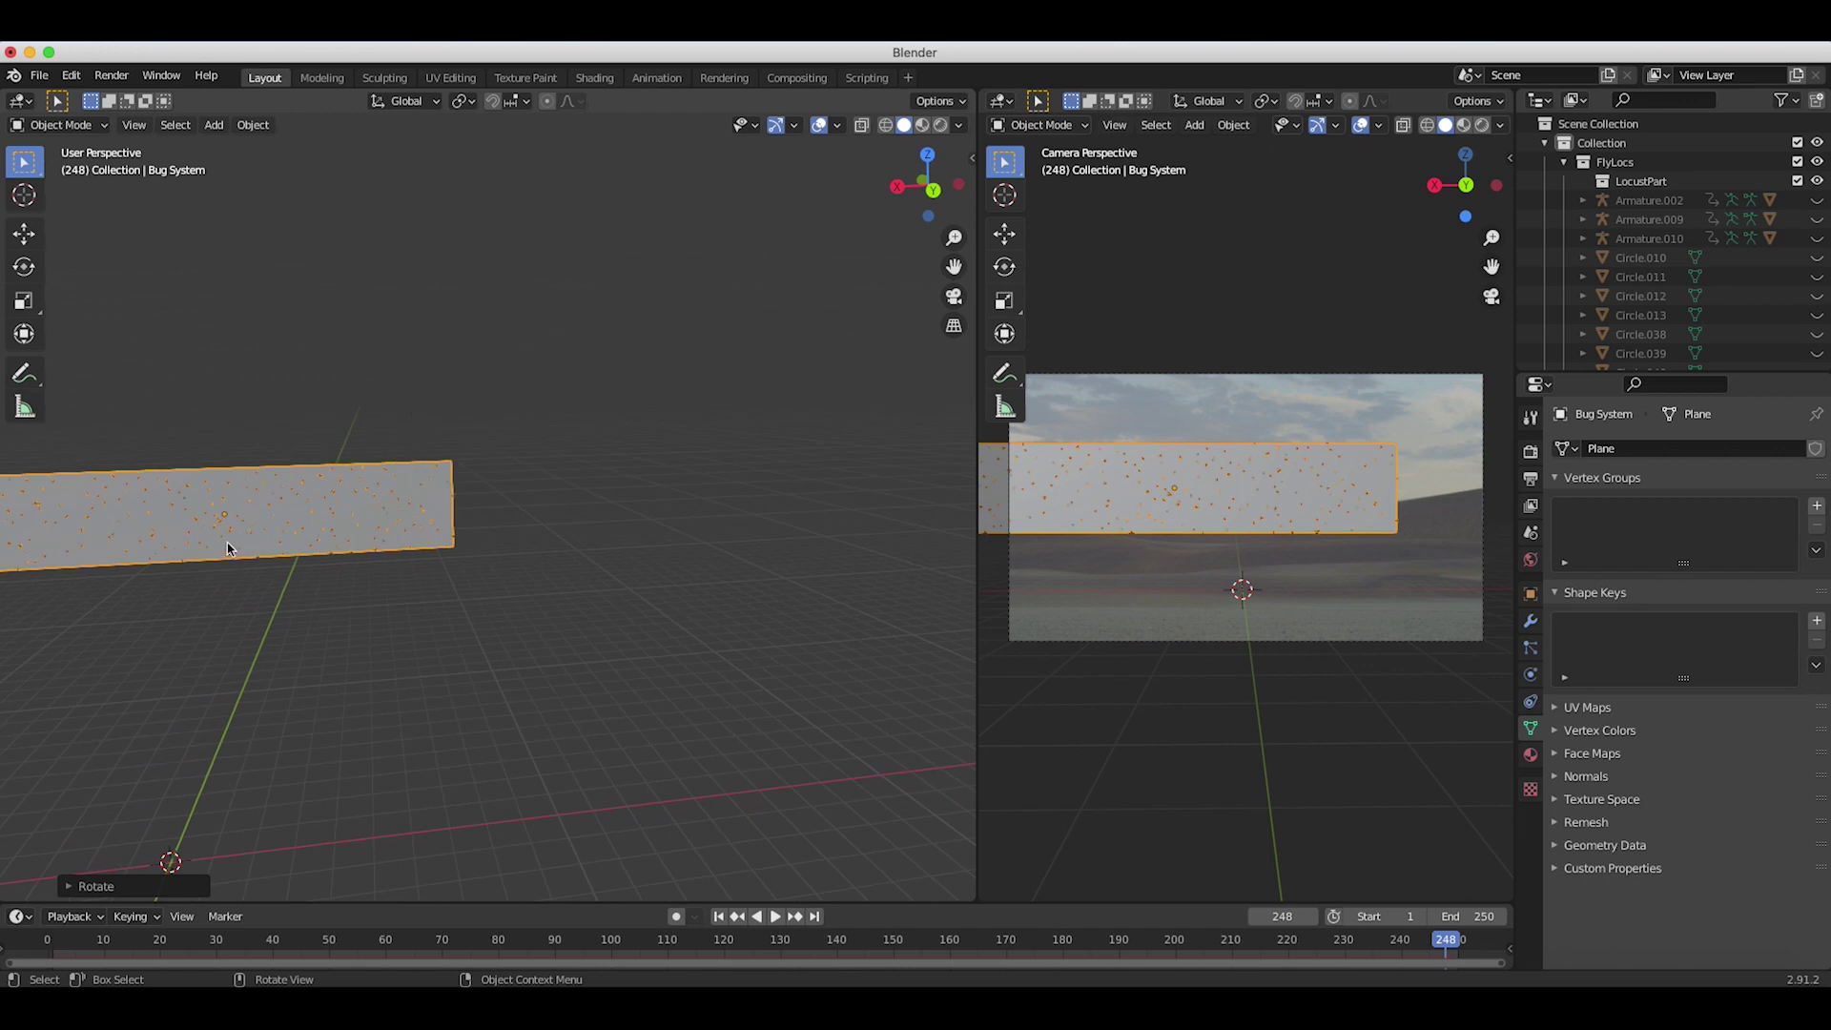
key(s)
click(397, 524)
scroll(615, 546, down, 3)
middle_drag(615, 546, 534, 544)
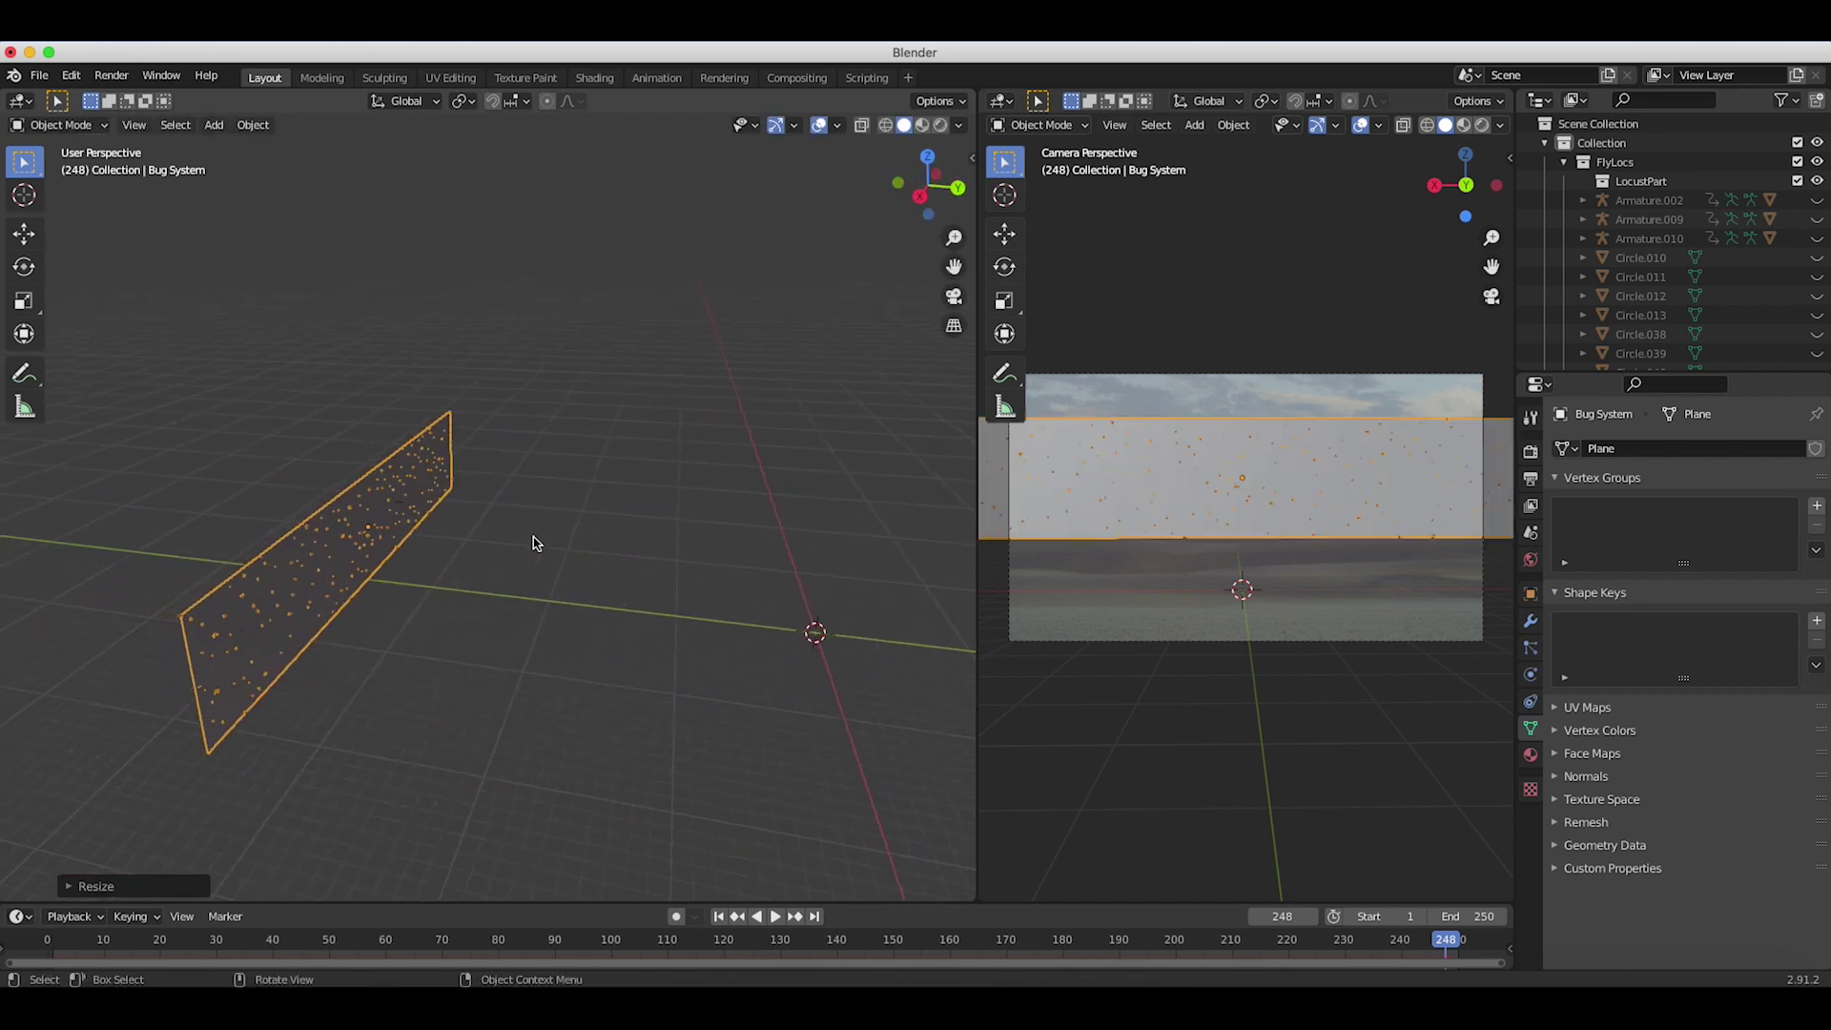
Step: Move the bugsystemgoal empty in front of the plane and replay from frame 1
click(397, 500)
key(g)
click(477, 500)
middle_drag(477, 500, 482, 503)
key(g)
click(416, 587)
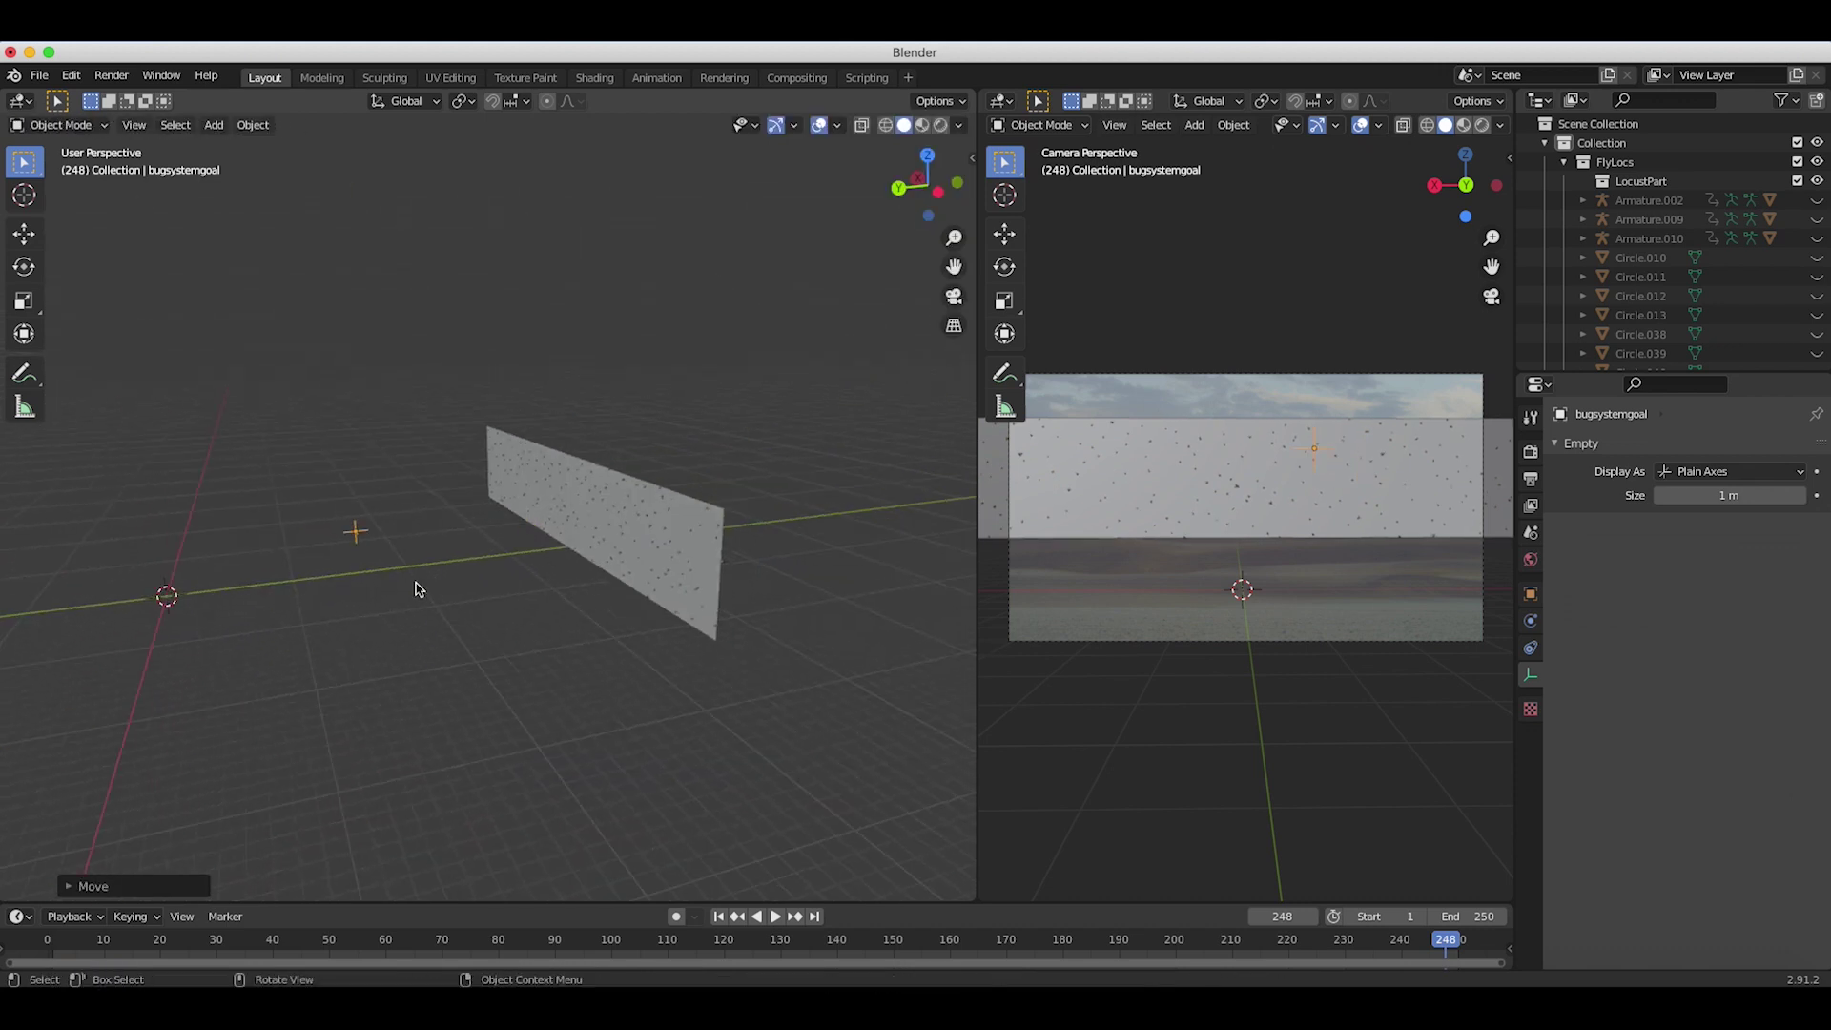
middle_drag(416, 588, 753, 620)
click(720, 916)
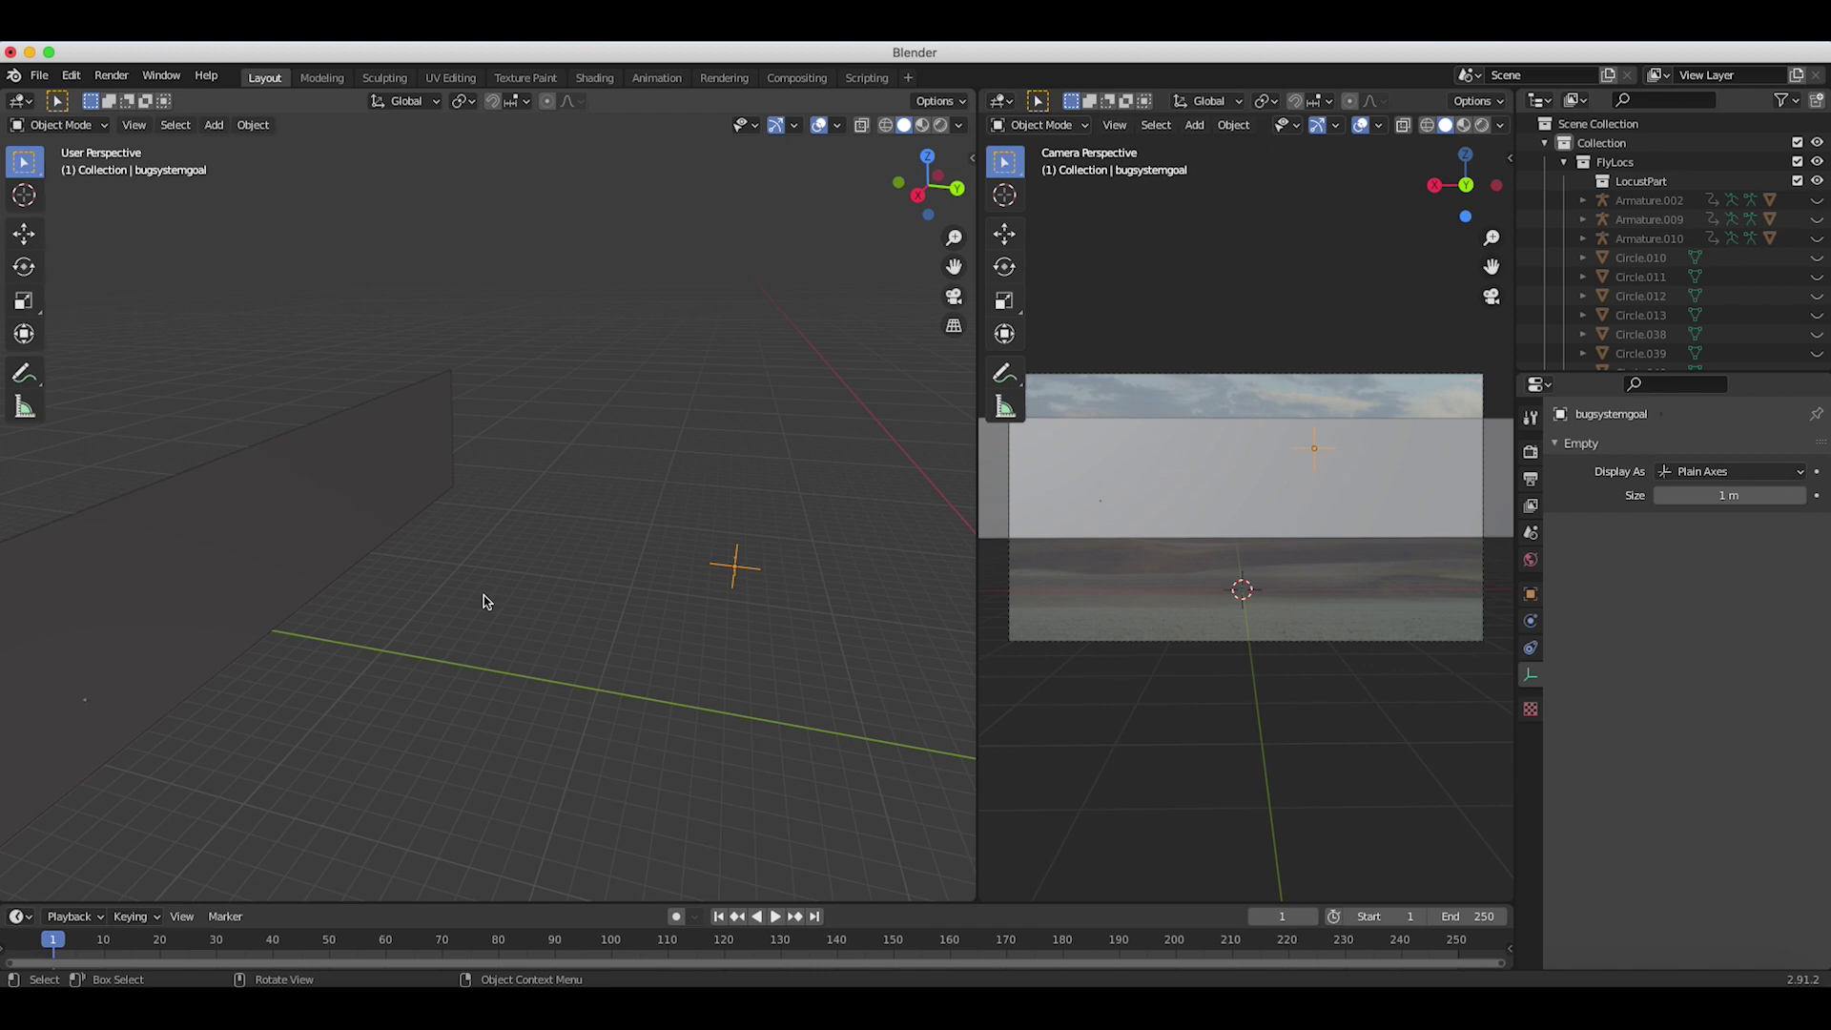
key(space)
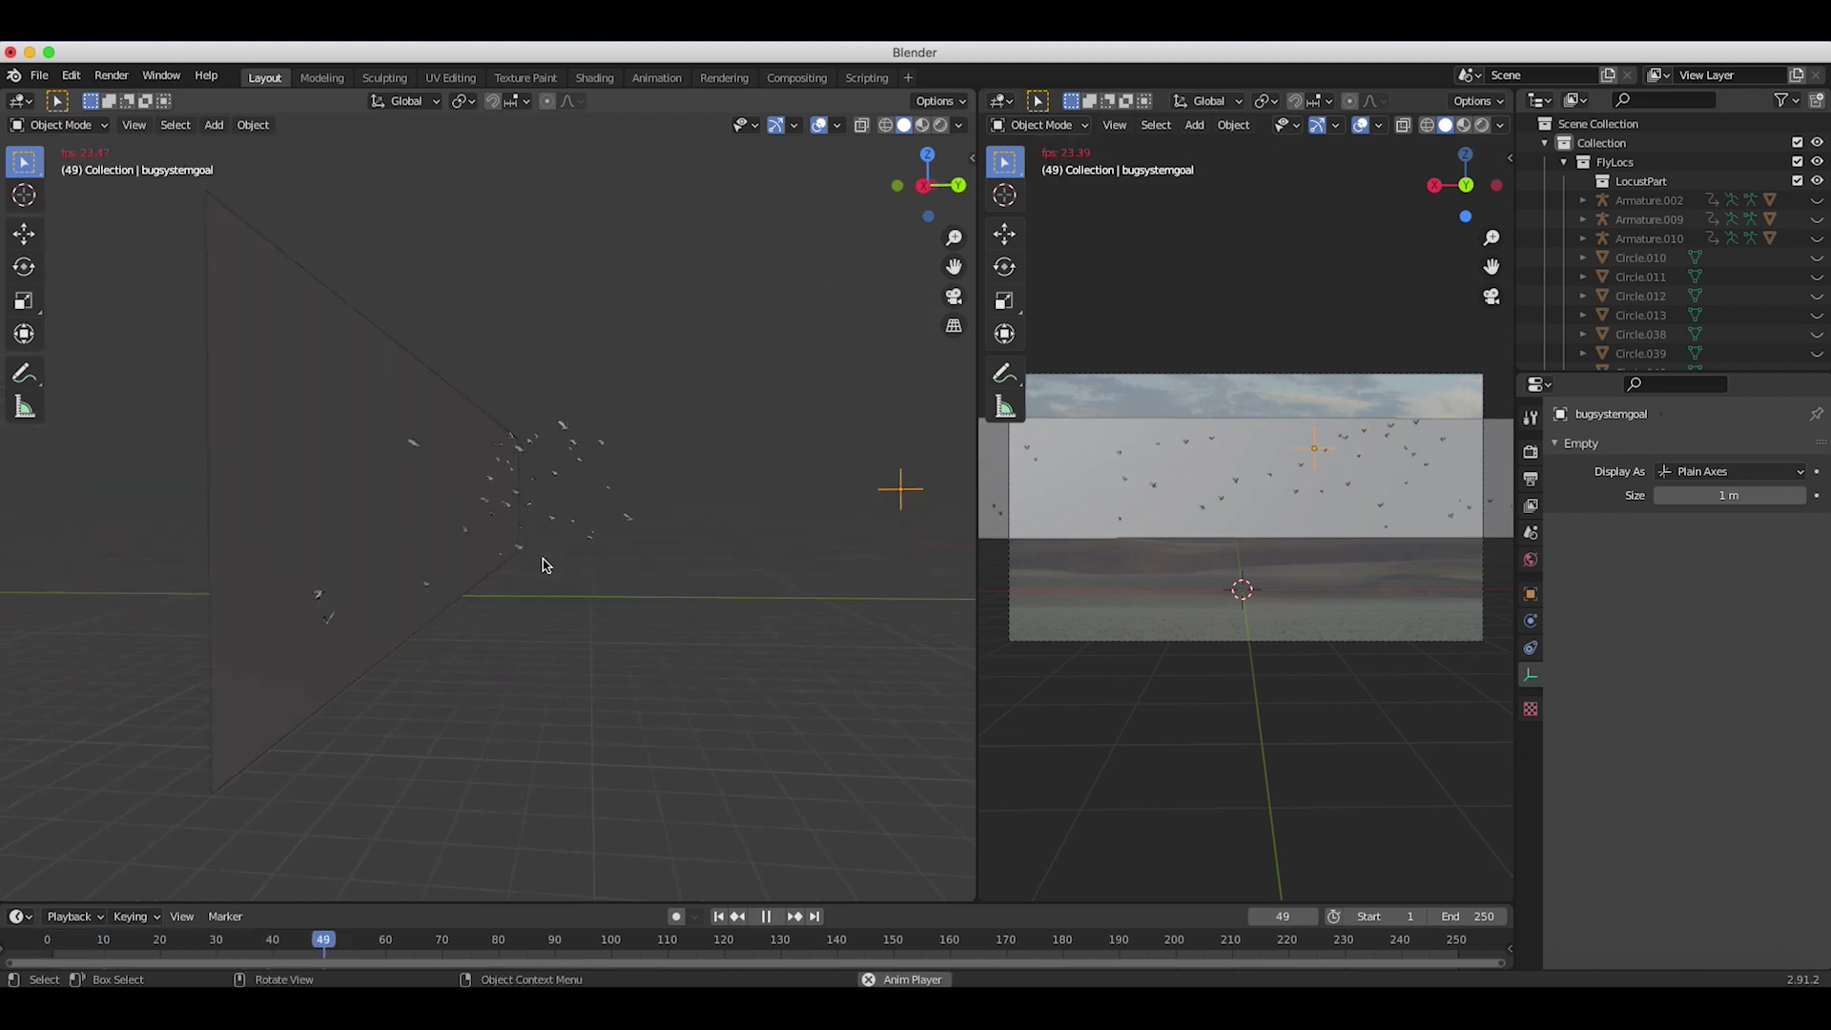
Step: Stop playback at frame 118 and orbit around the locusts leaving the upright plane
key(space)
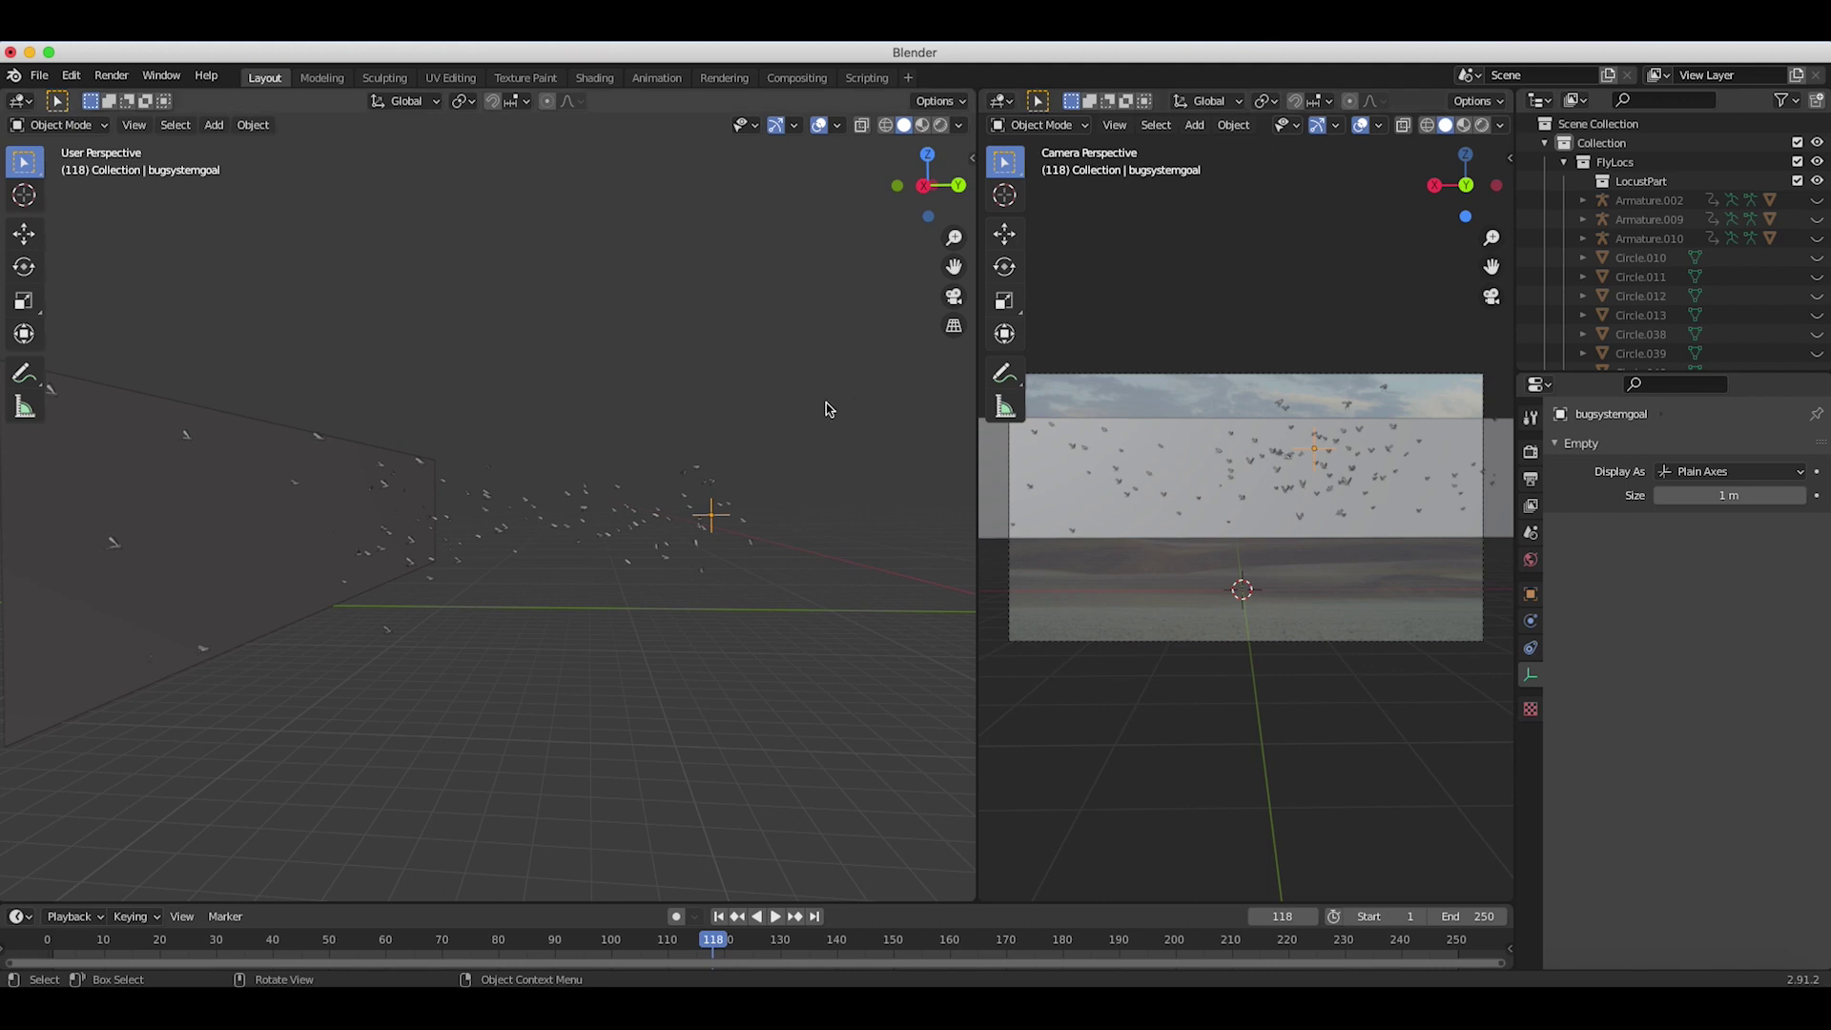
middle_drag(828, 408, 373, 557)
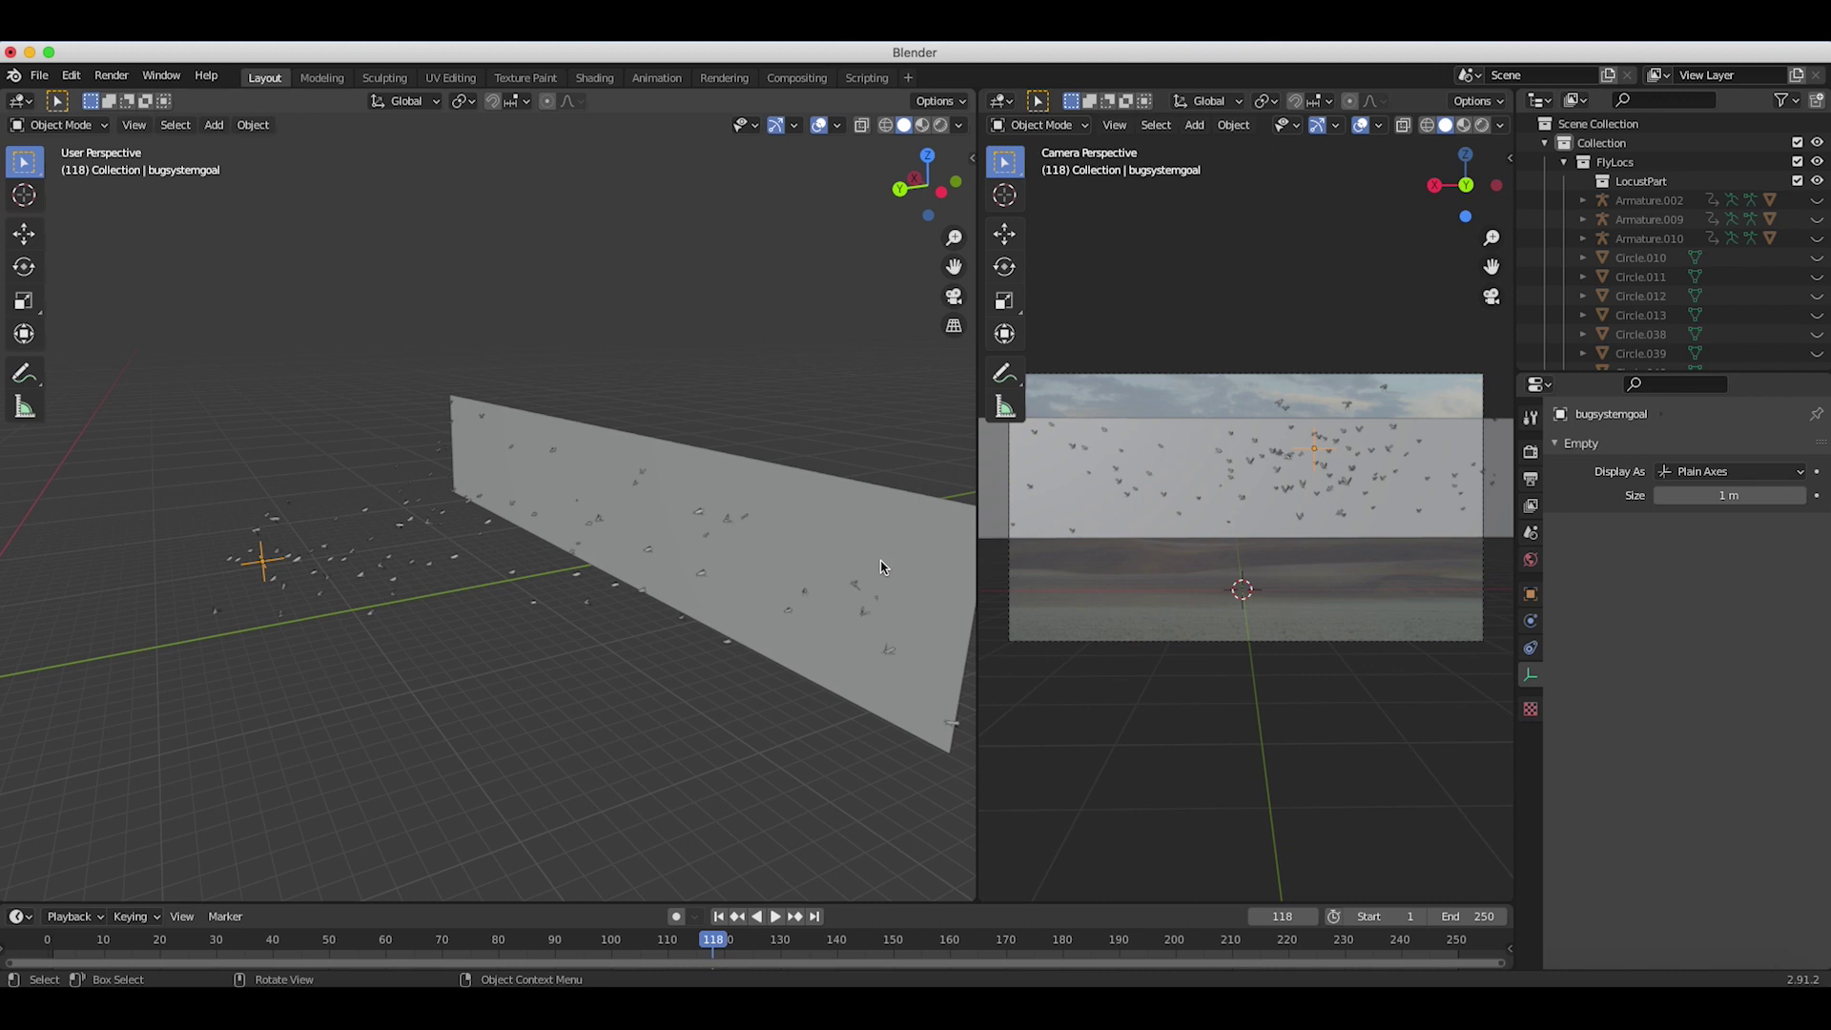
middle_drag(880, 567, 707, 540)
Step: Select the Bug System plane and set its particle Number to 200
click(711, 532)
middle_drag(562, 483, 564, 483)
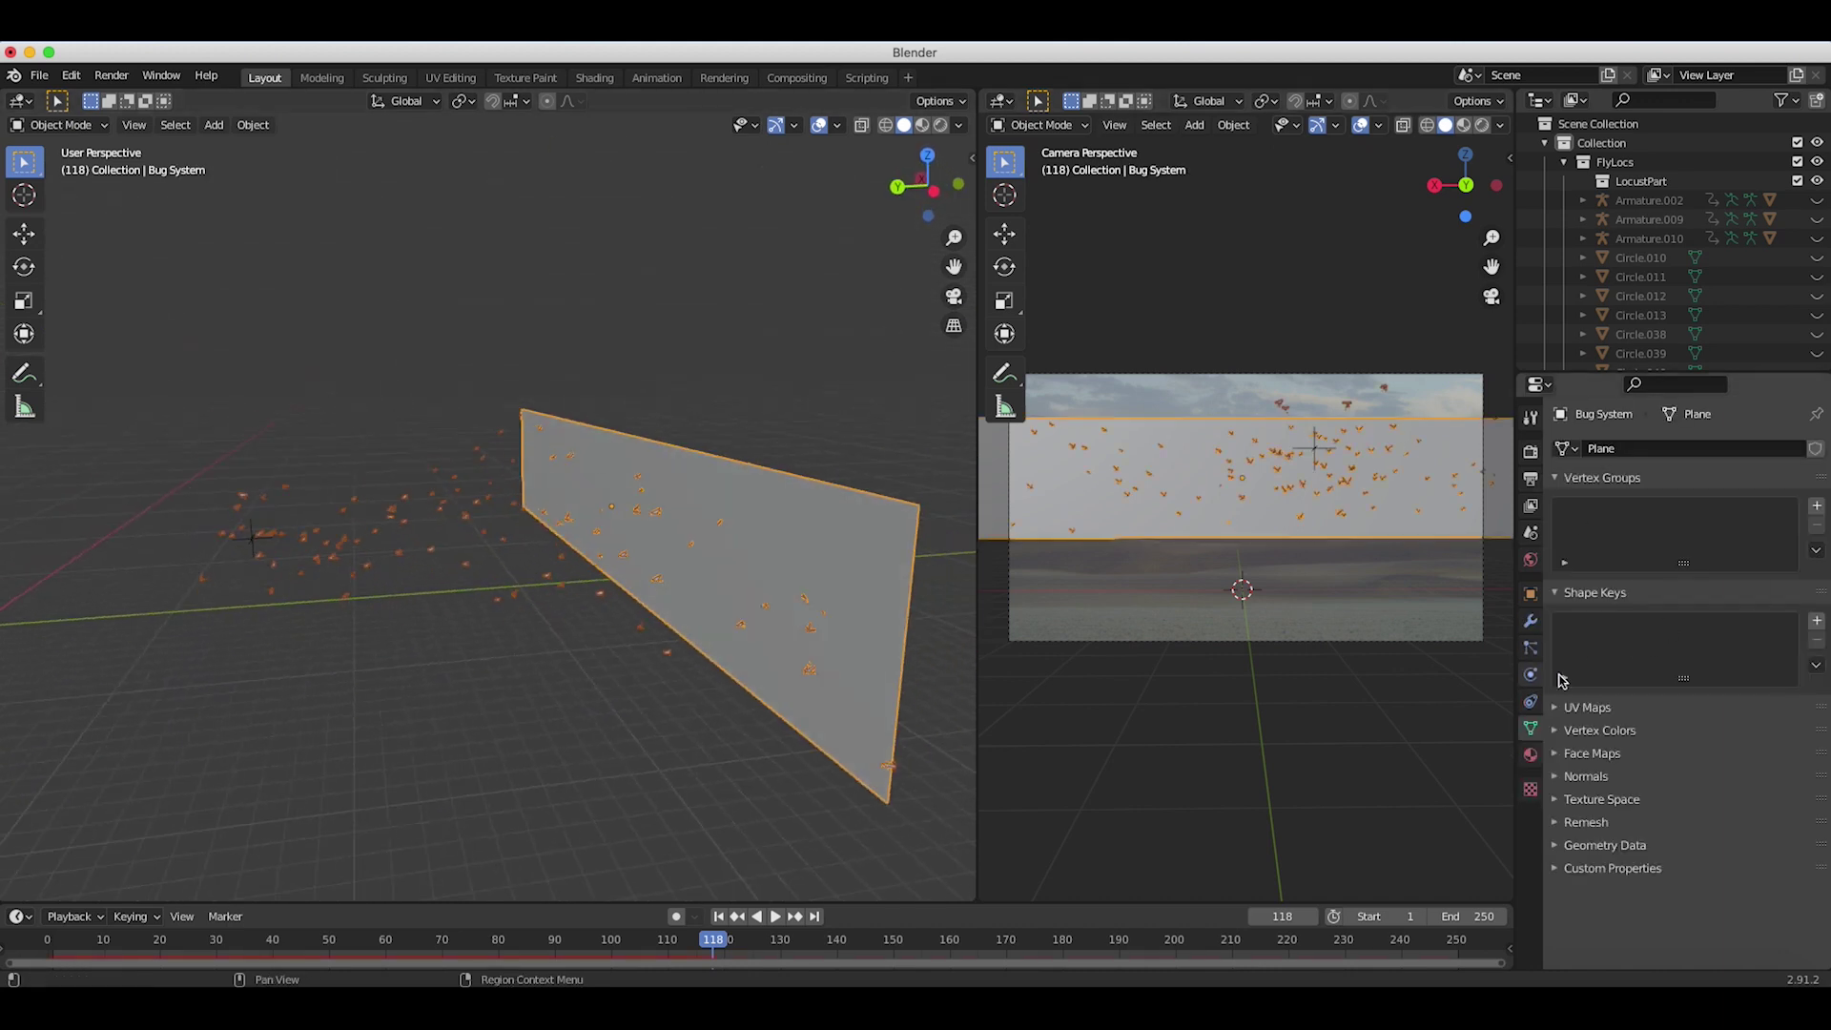
click(1531, 648)
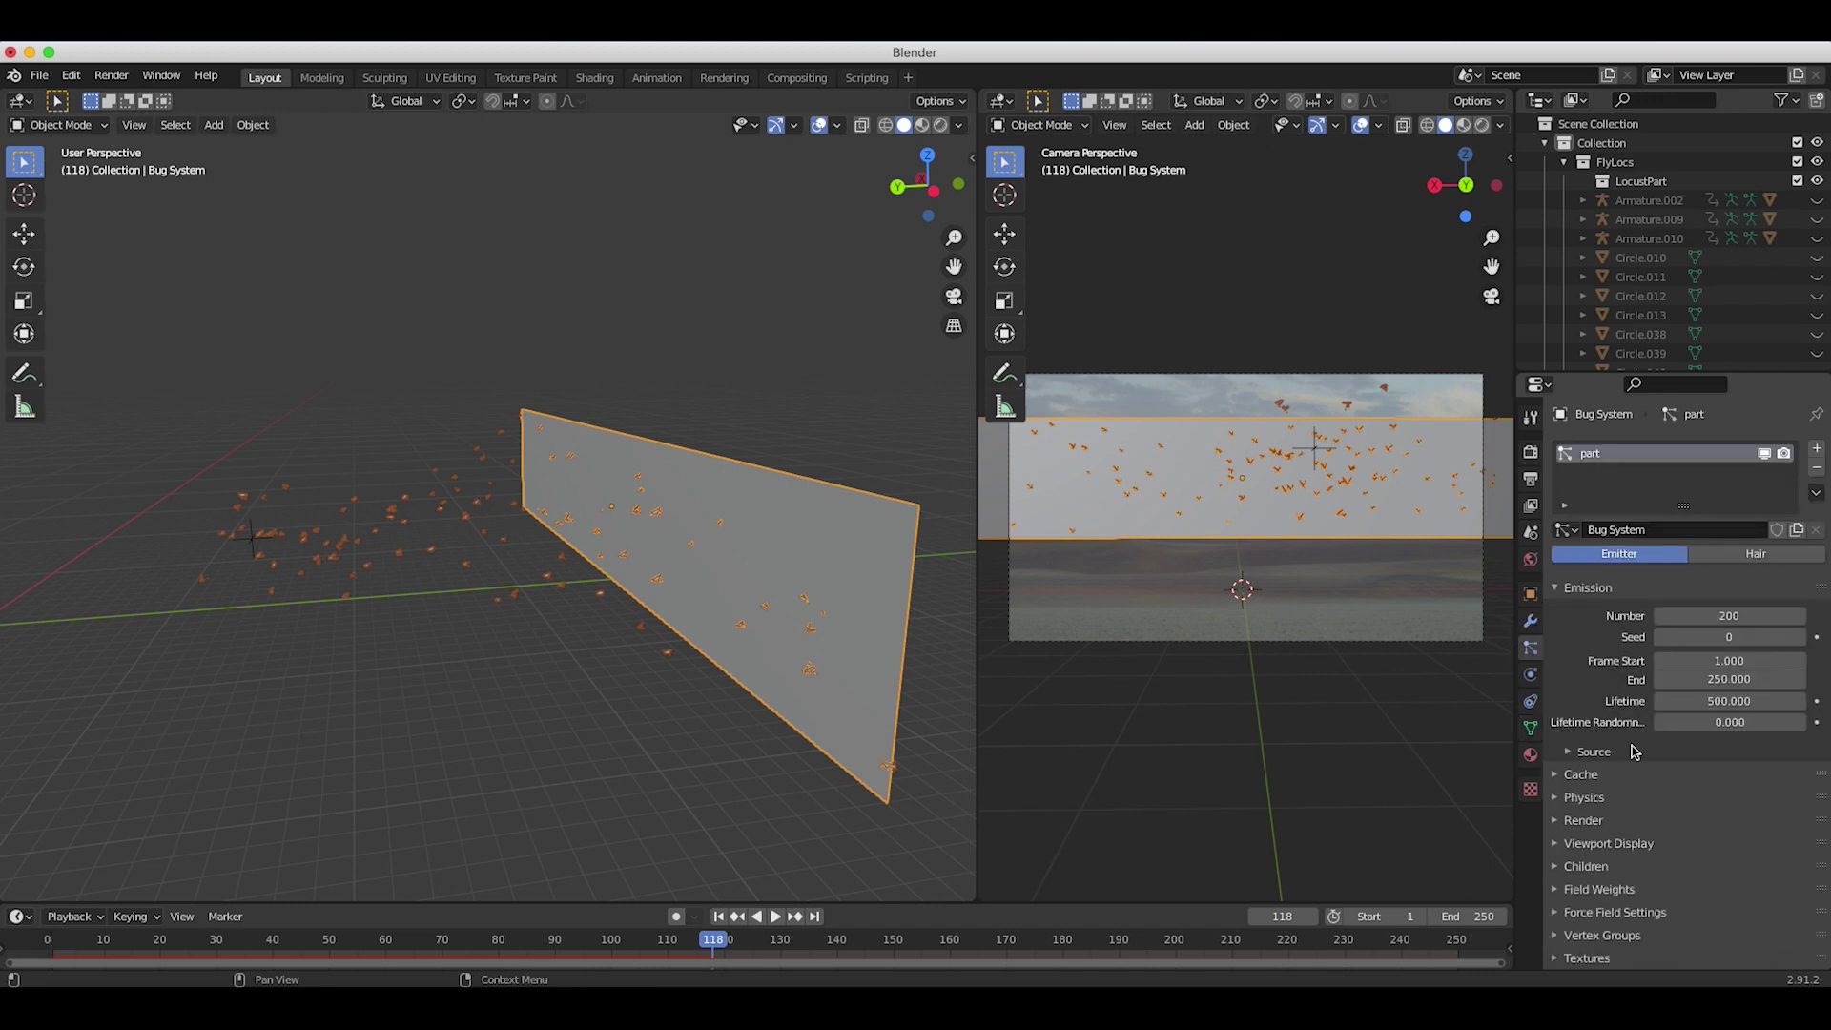
scroll(1640, 744, down, 1)
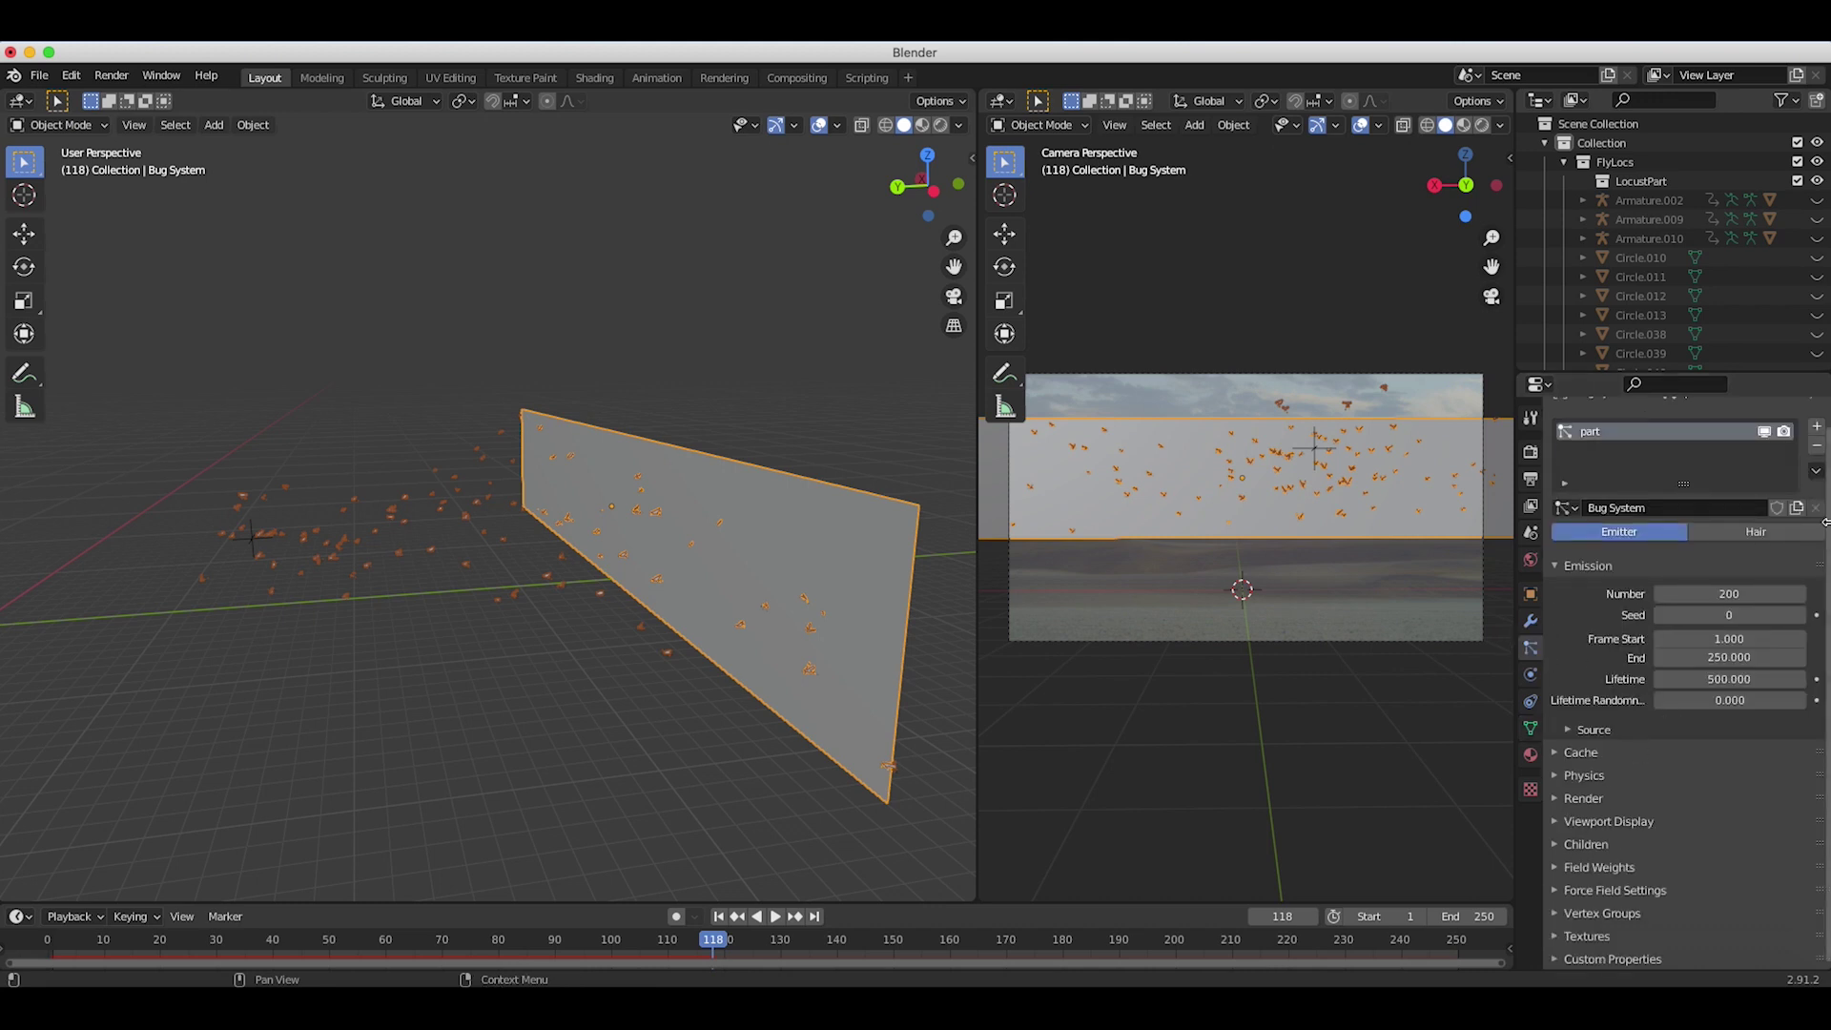
double_click(1717, 594)
text(200)
key(Return)
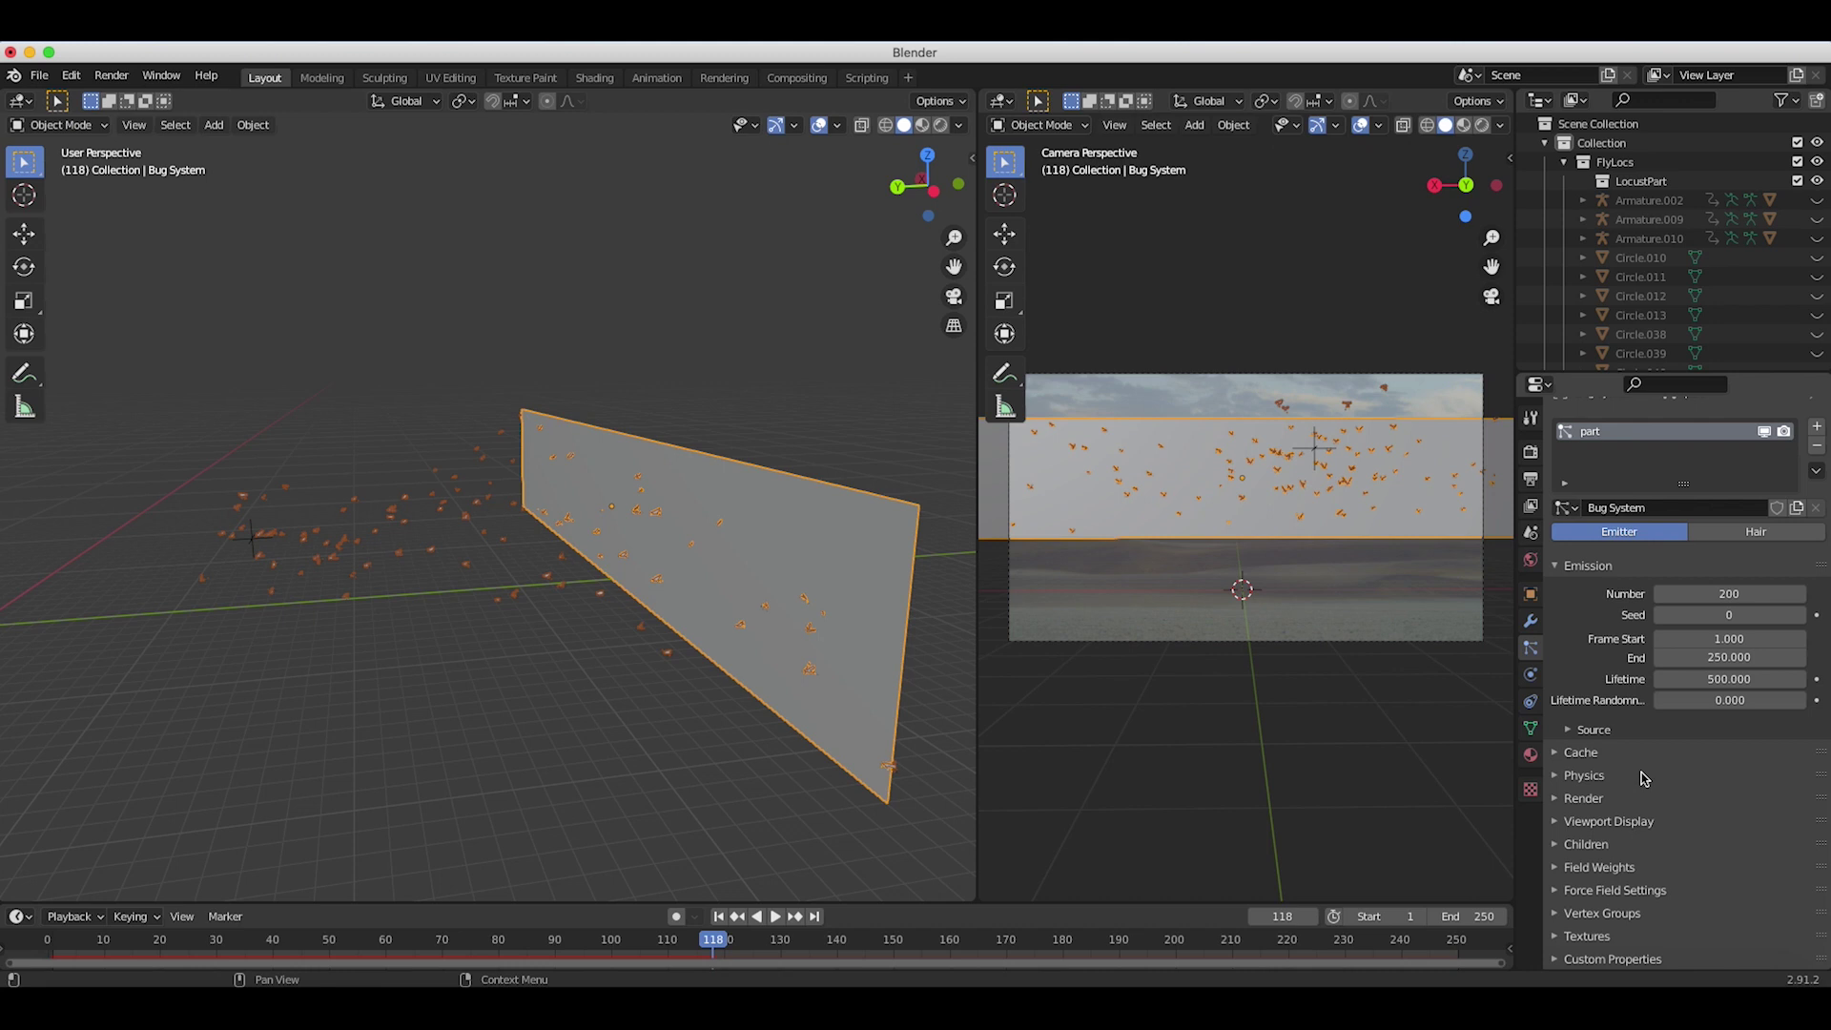
Step: Raise the boid physics Max Air Speed from 10 to 16
click(1564, 777)
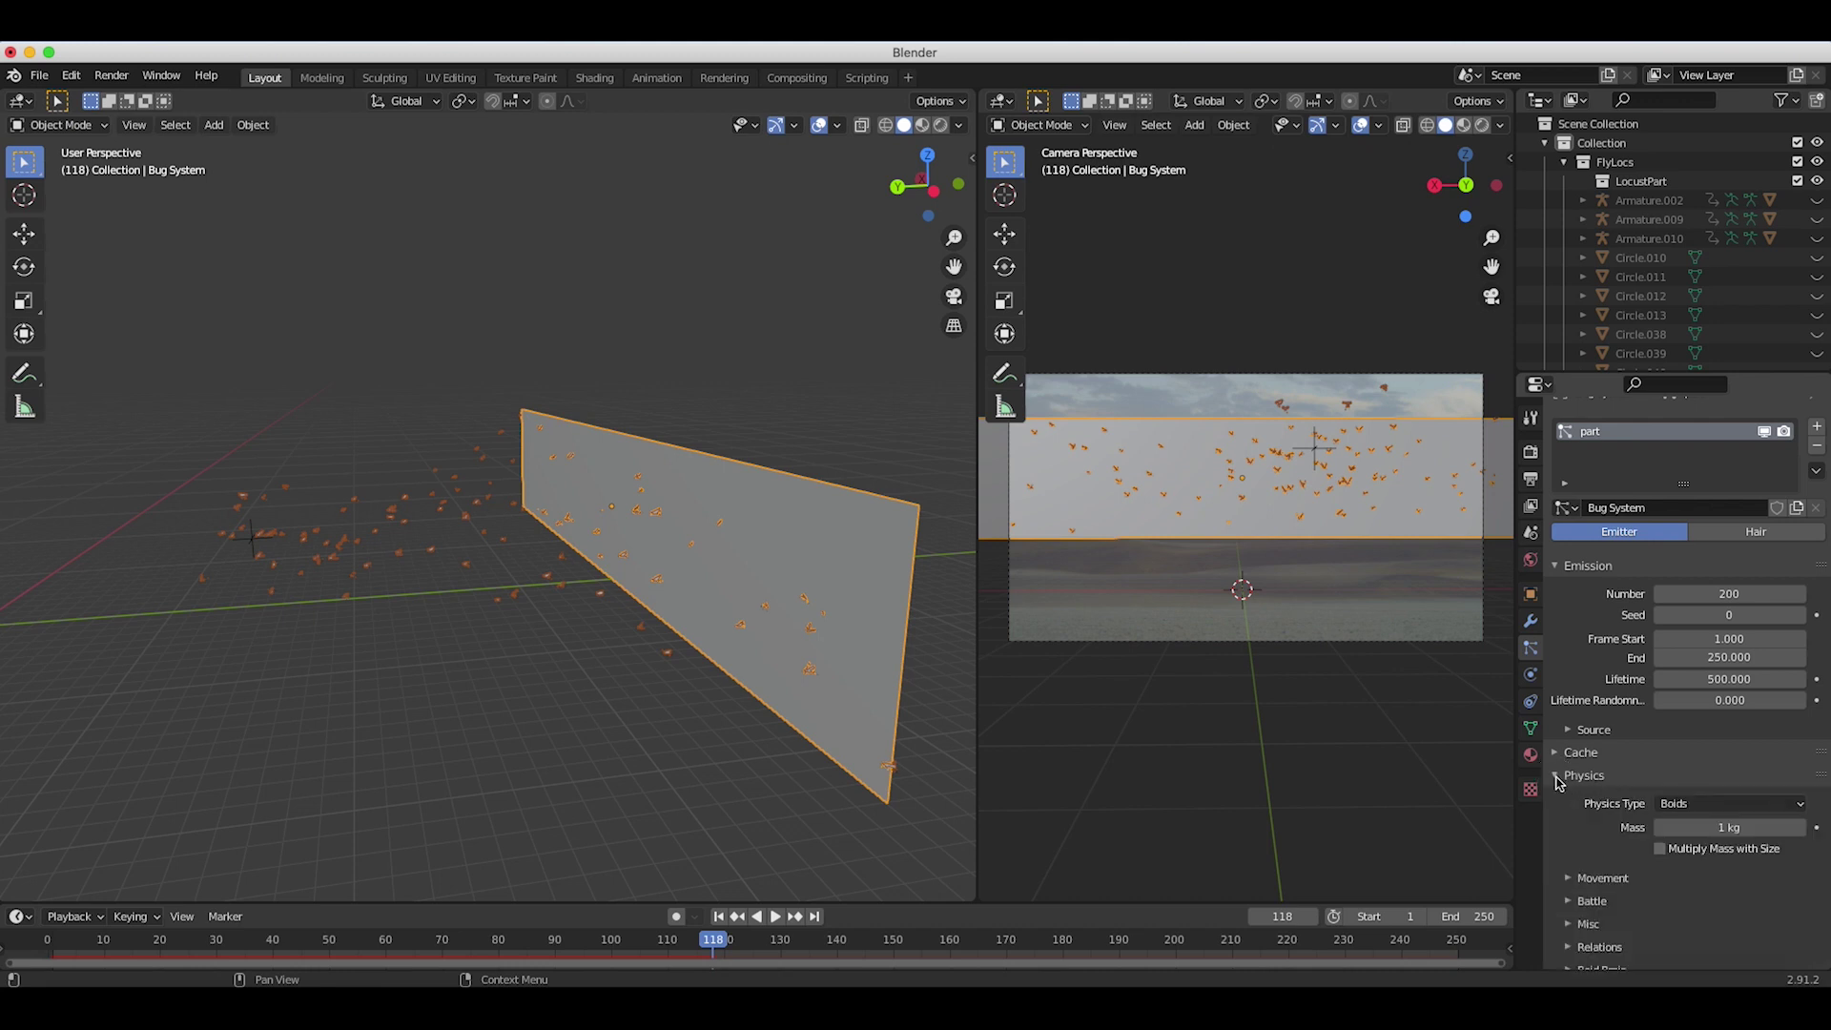
scroll(1571, 687, down, 8)
scroll(1571, 688, down, 2)
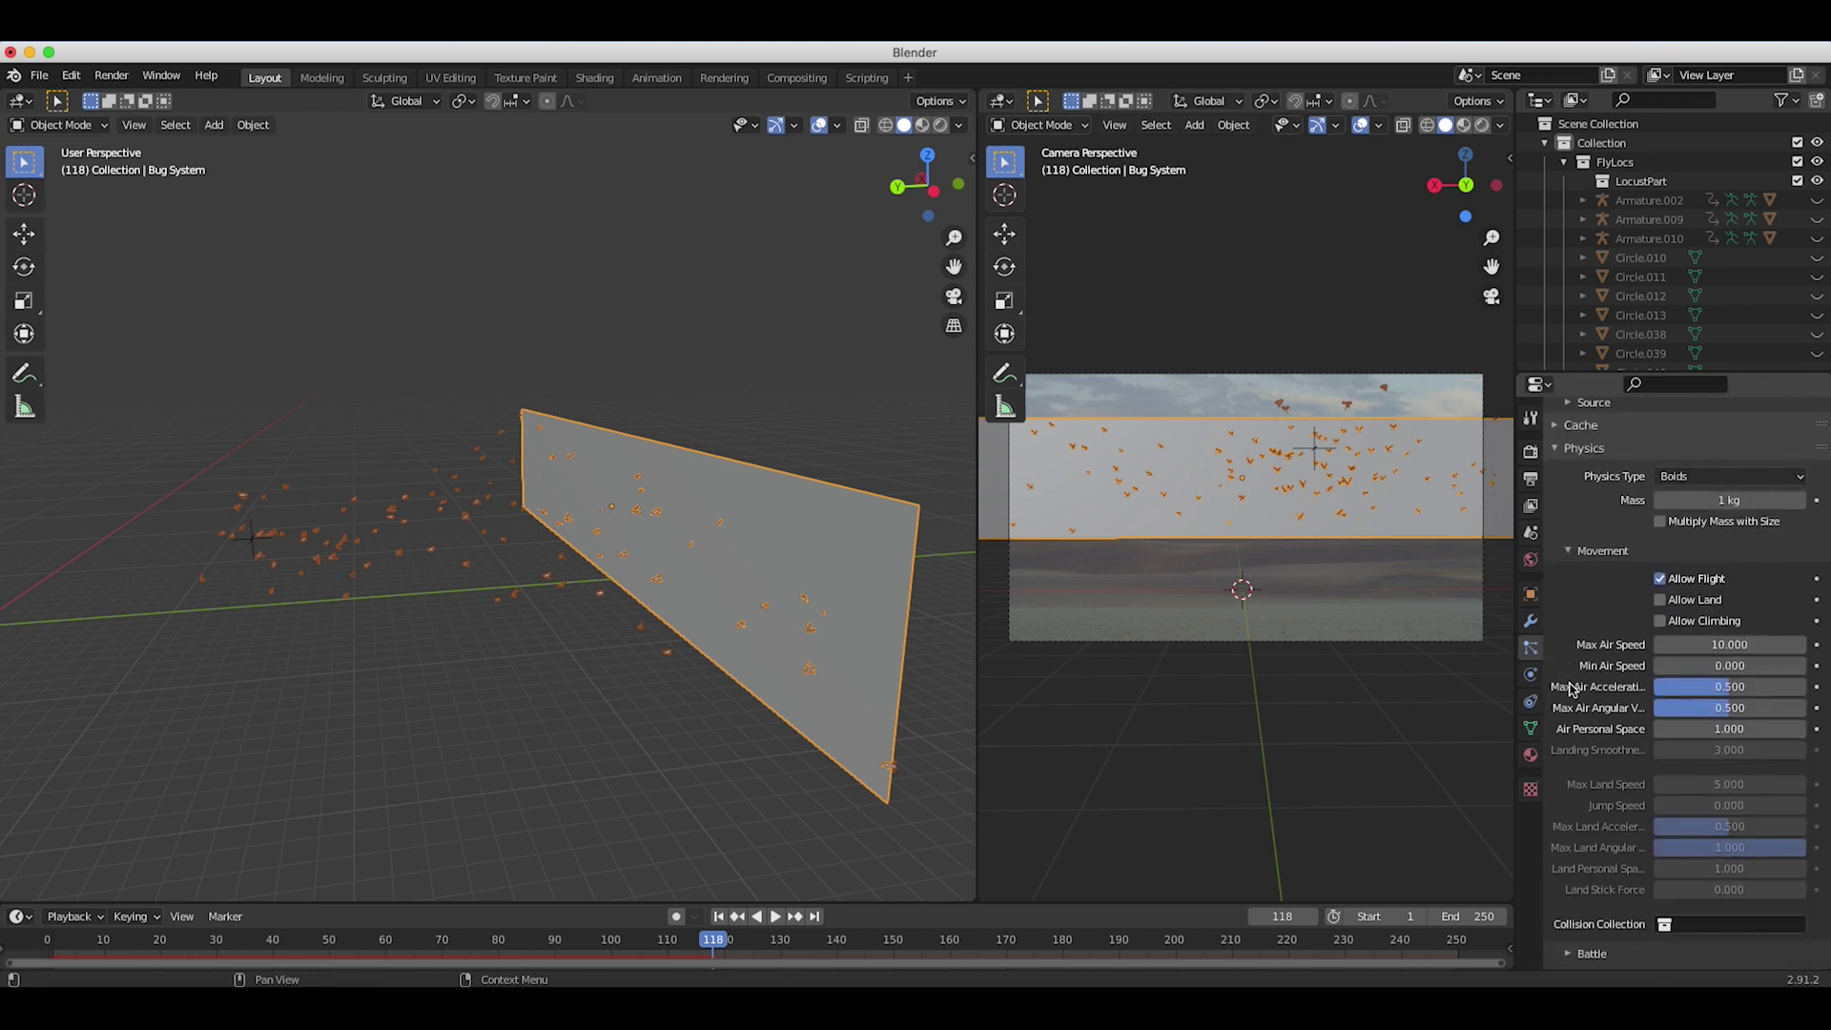
click(1750, 635)
click(1767, 636)
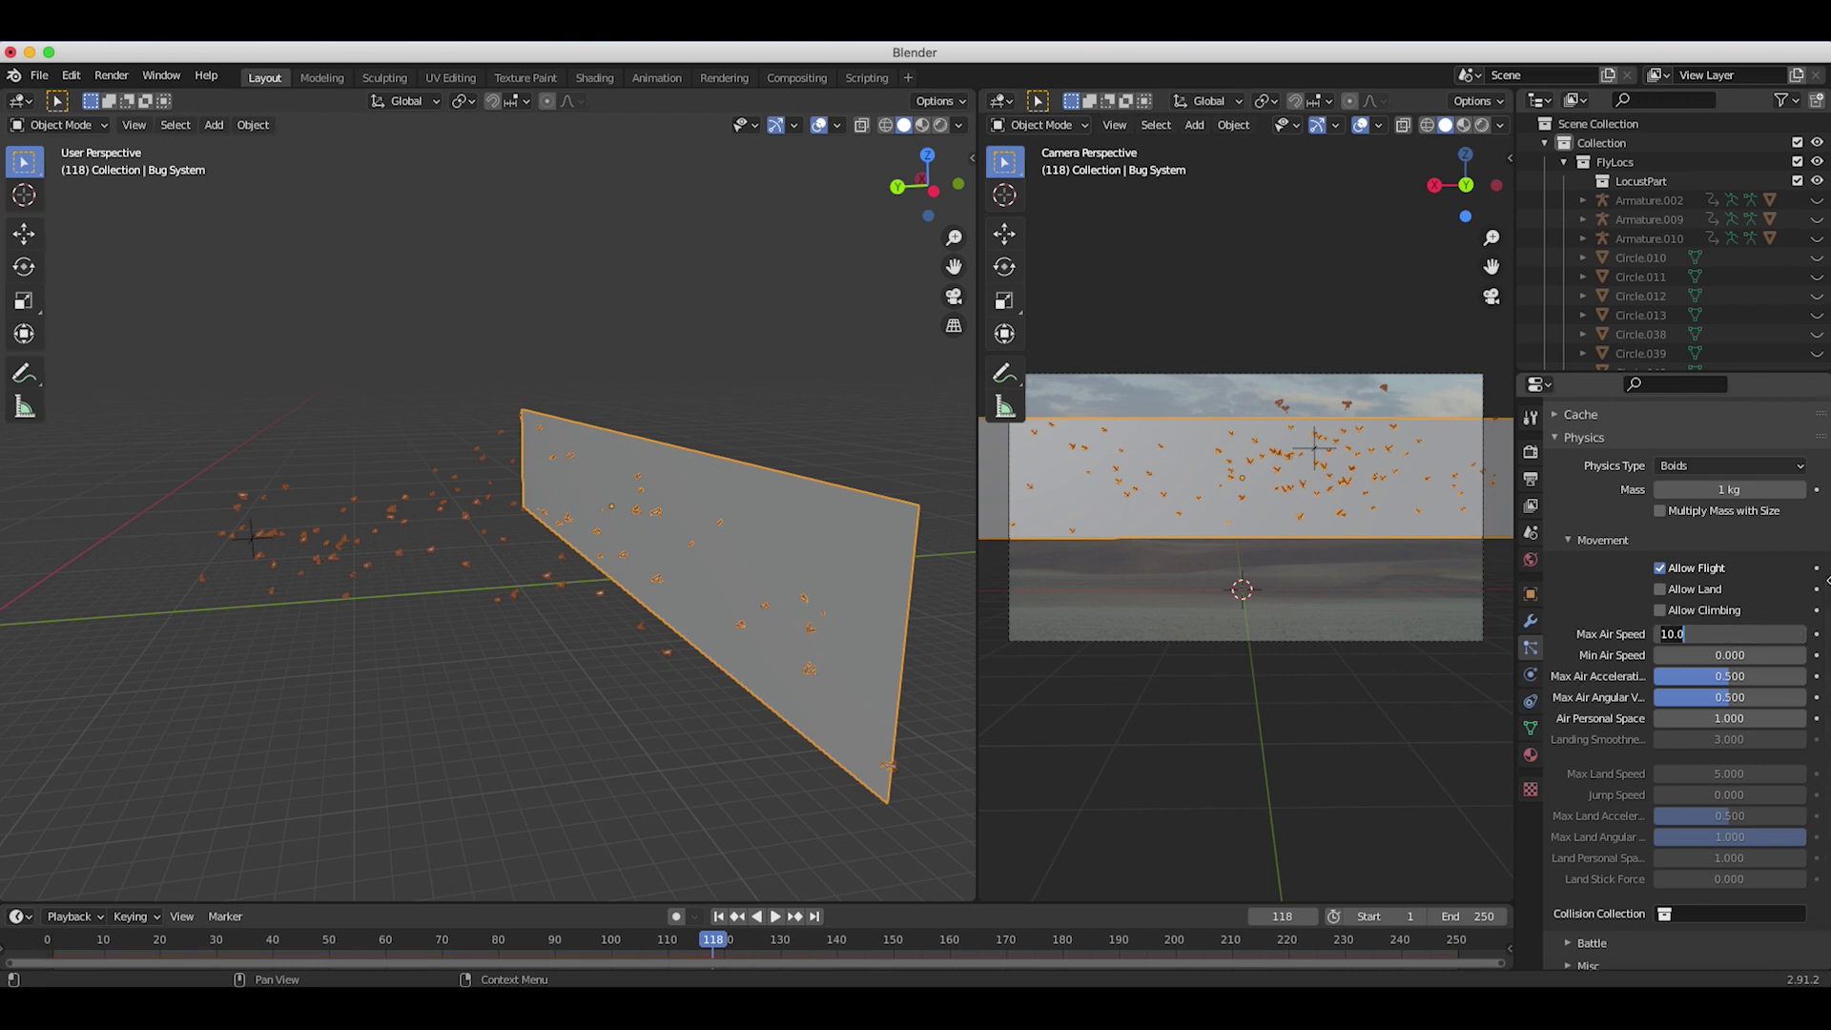
text(16)
key(Return)
Step: Set the particle render Scale Randomness to 1.000
scroll(1574, 897, down, 9)
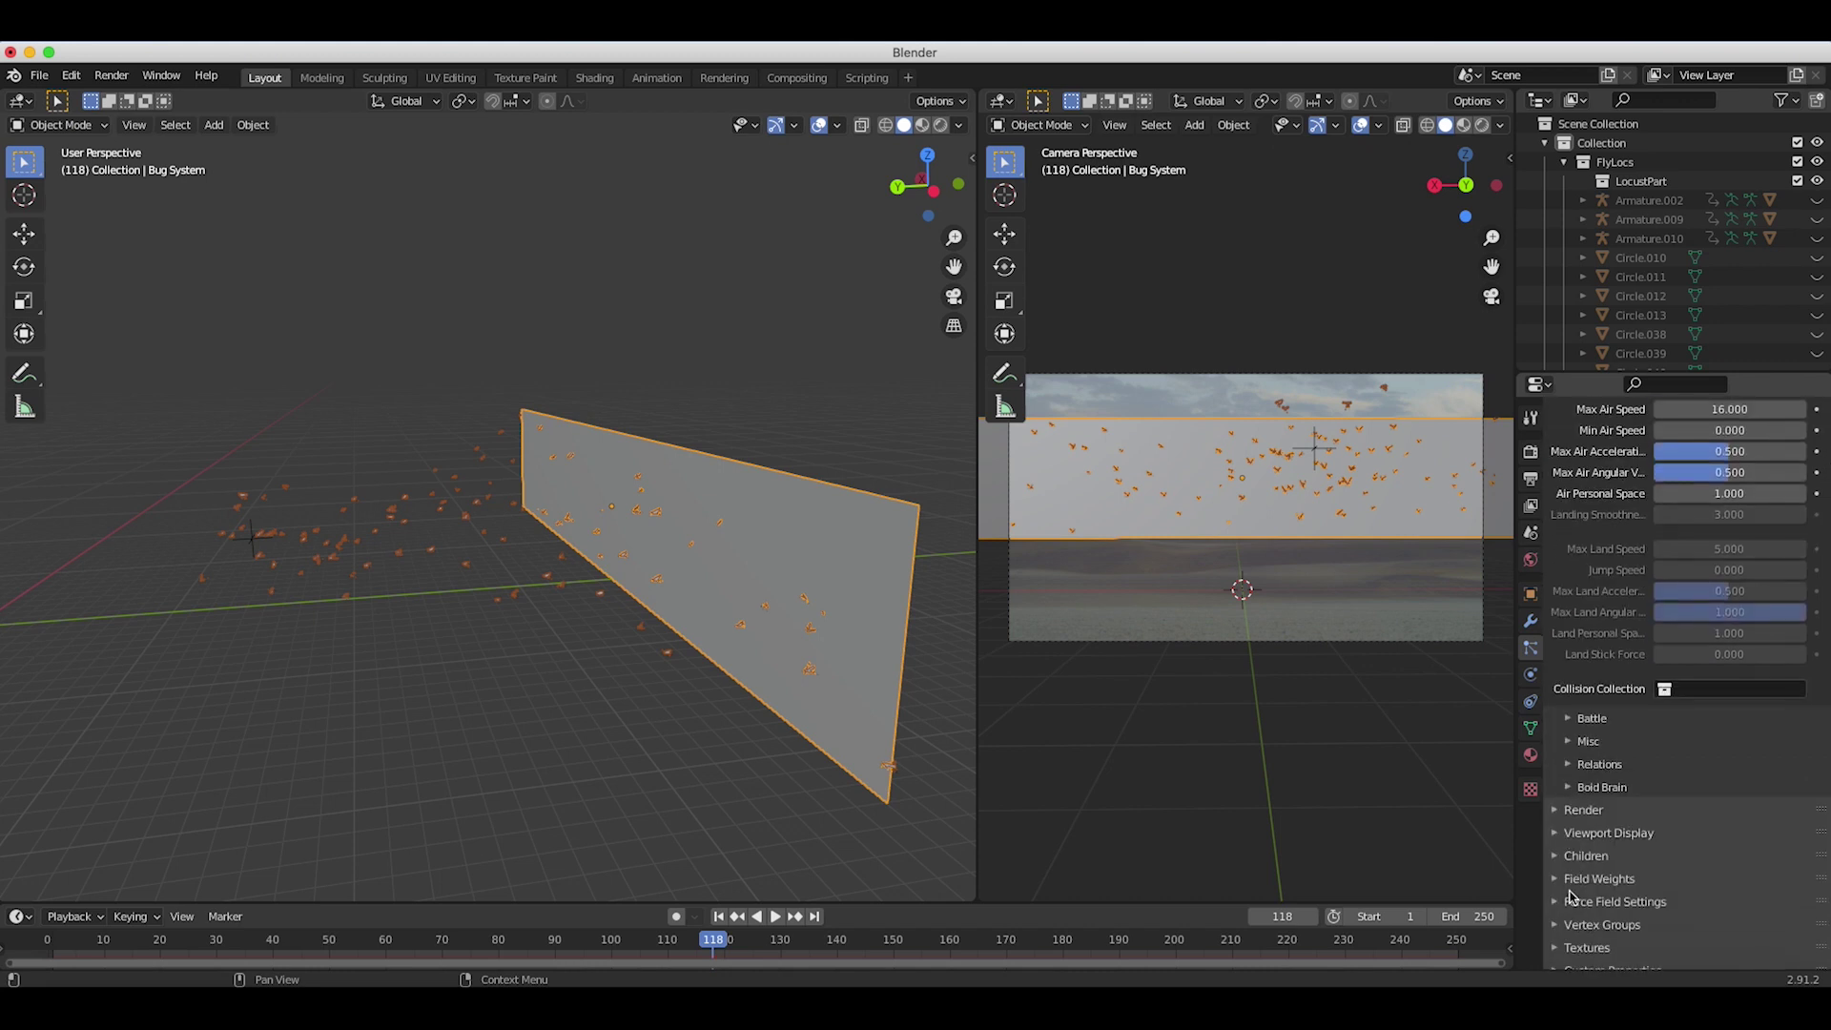
click(1552, 804)
scroll(1622, 782, down, 4)
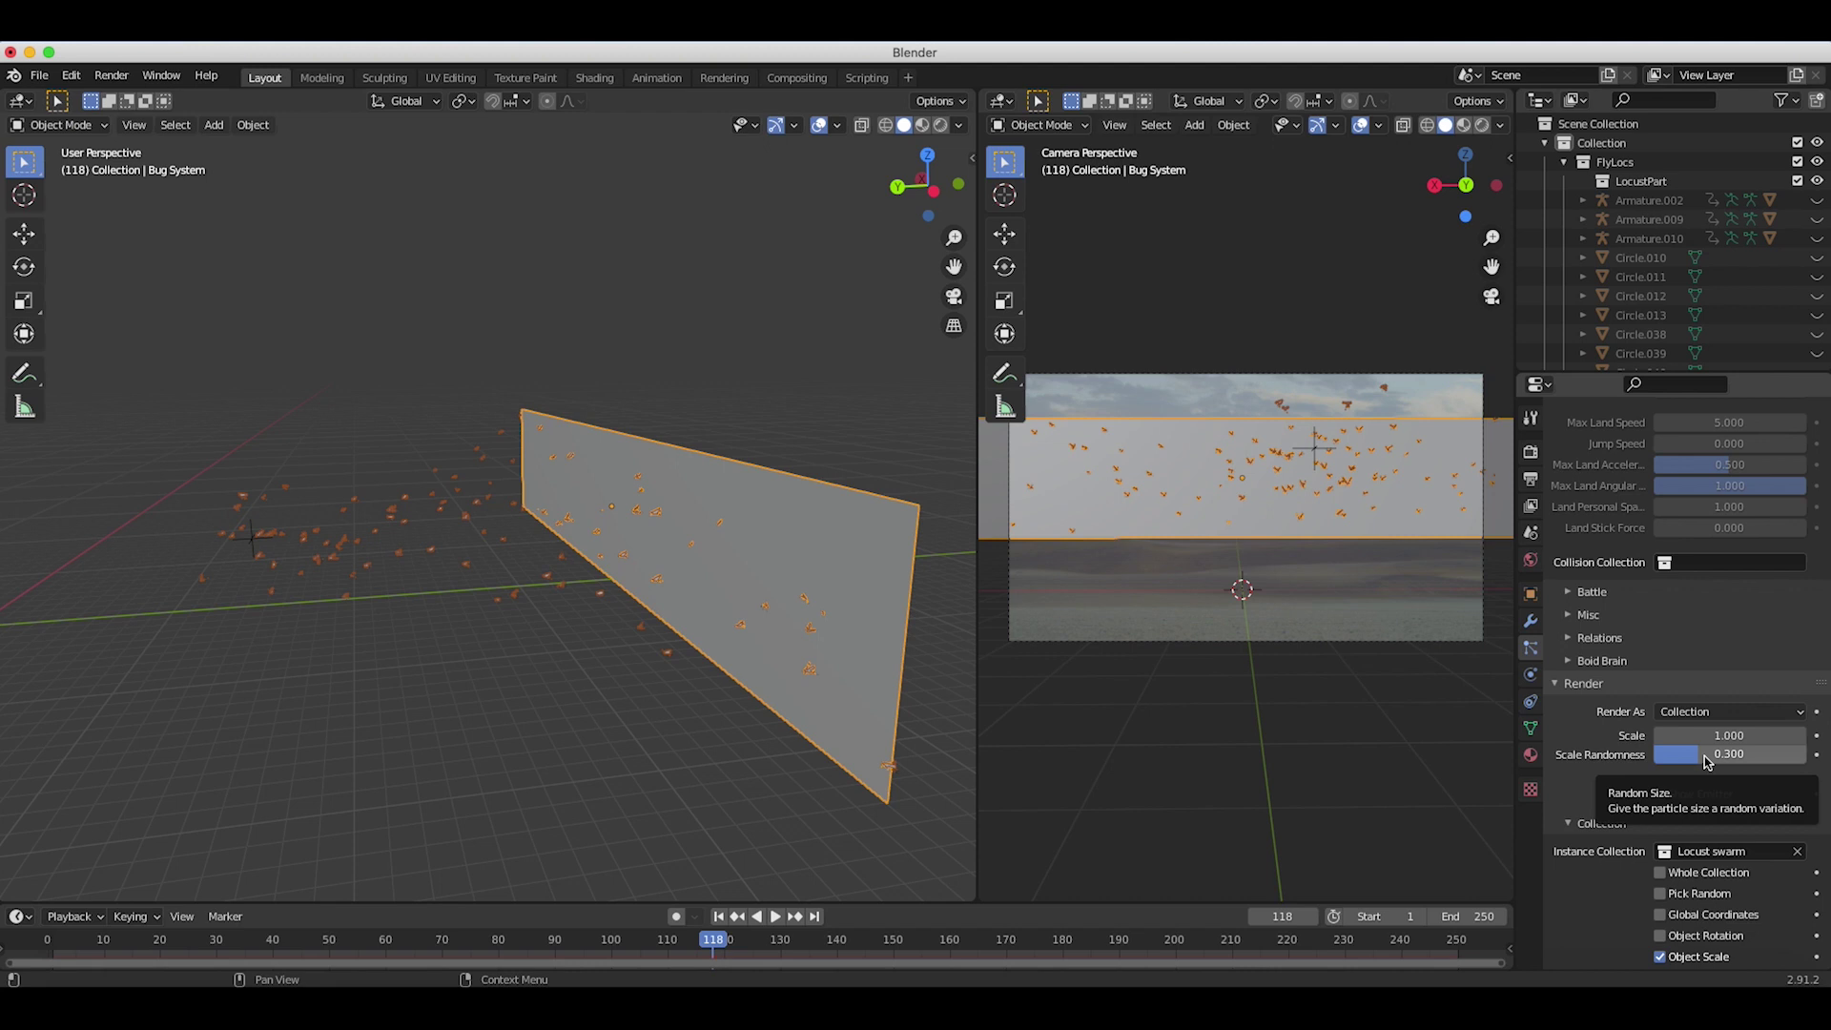
drag(1706, 760, 1812, 761)
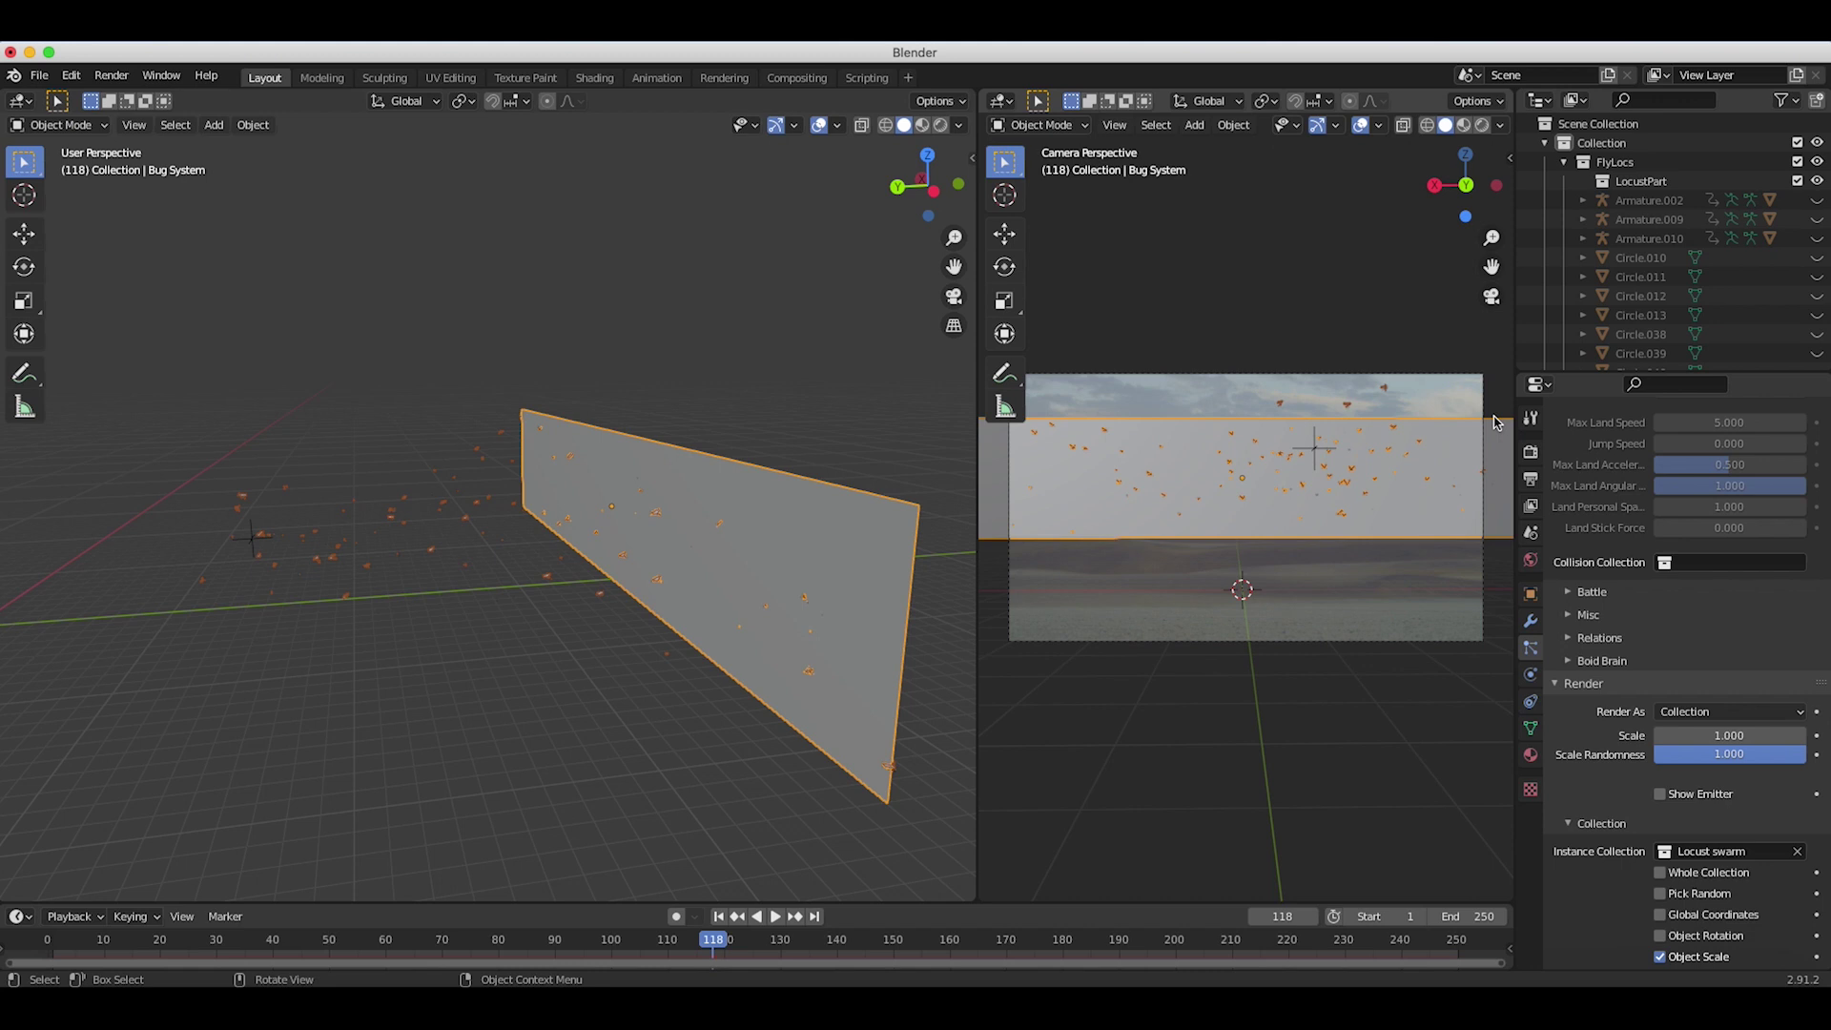
Step: Add a Vortex force field and move it beside the emitter plane
scroll(498, 550, right, 10)
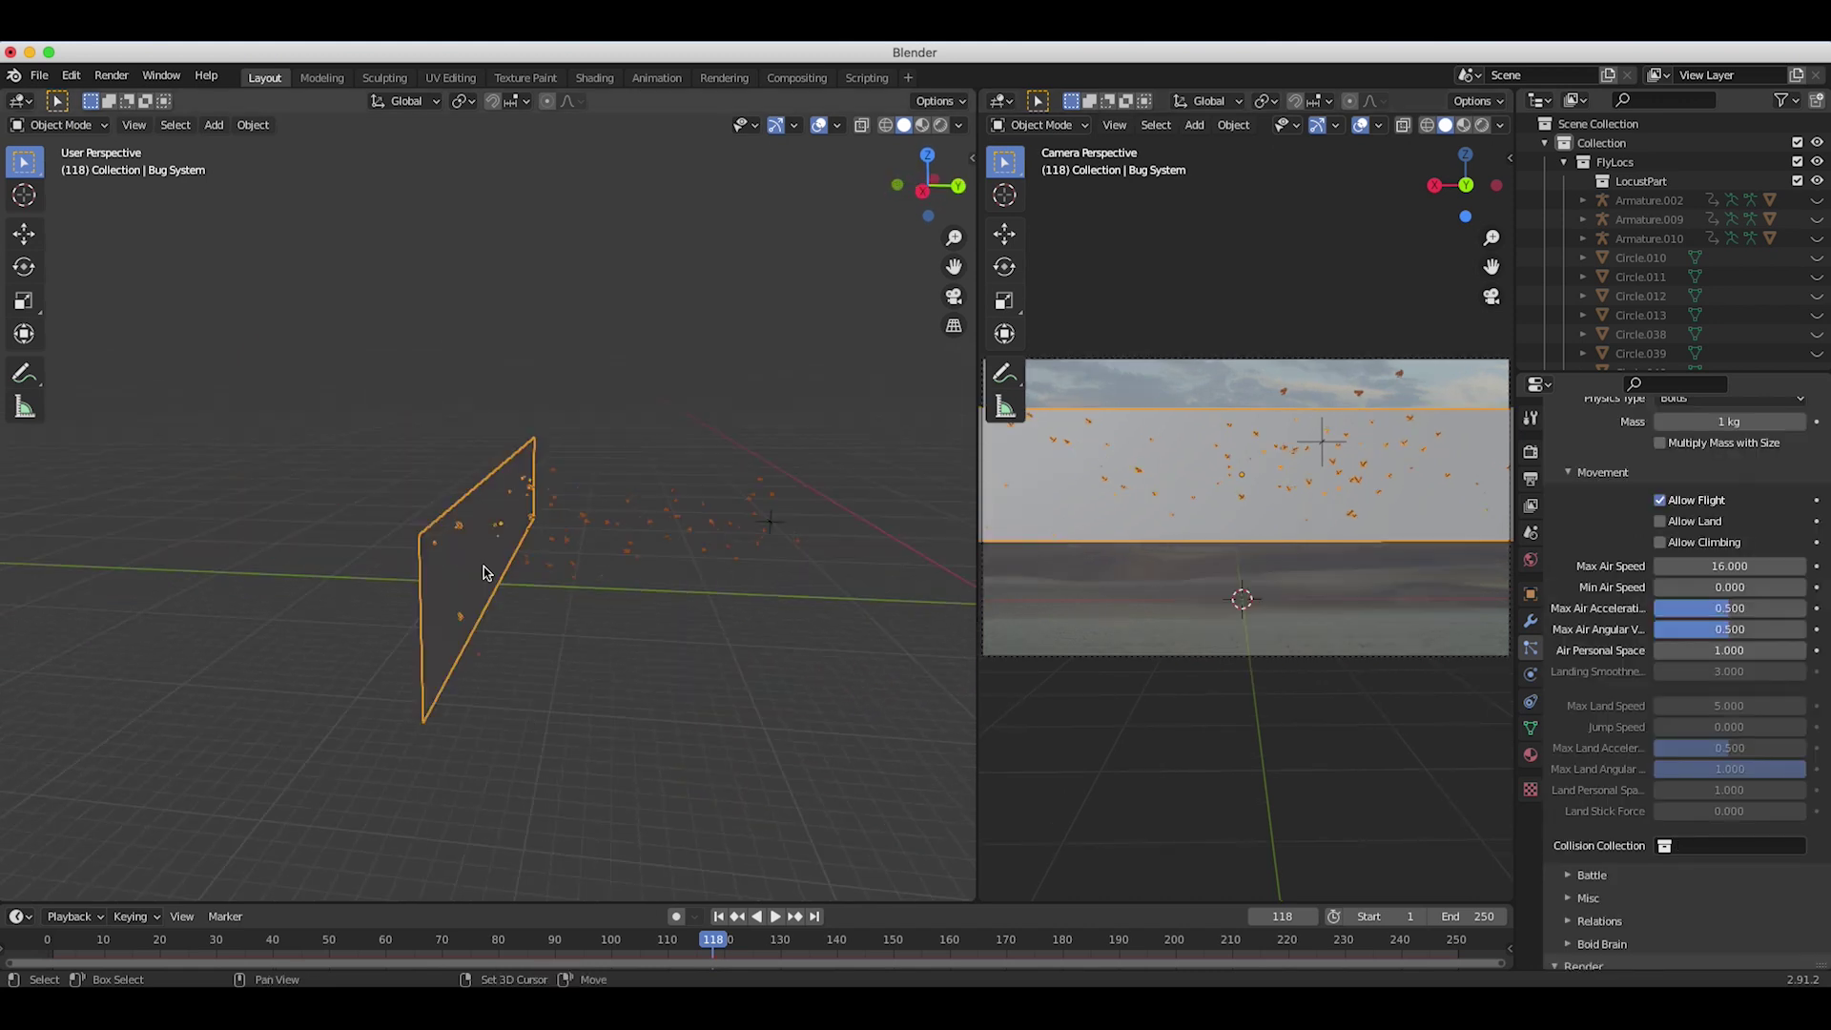
shift+scroll(484, 567, right, 5)
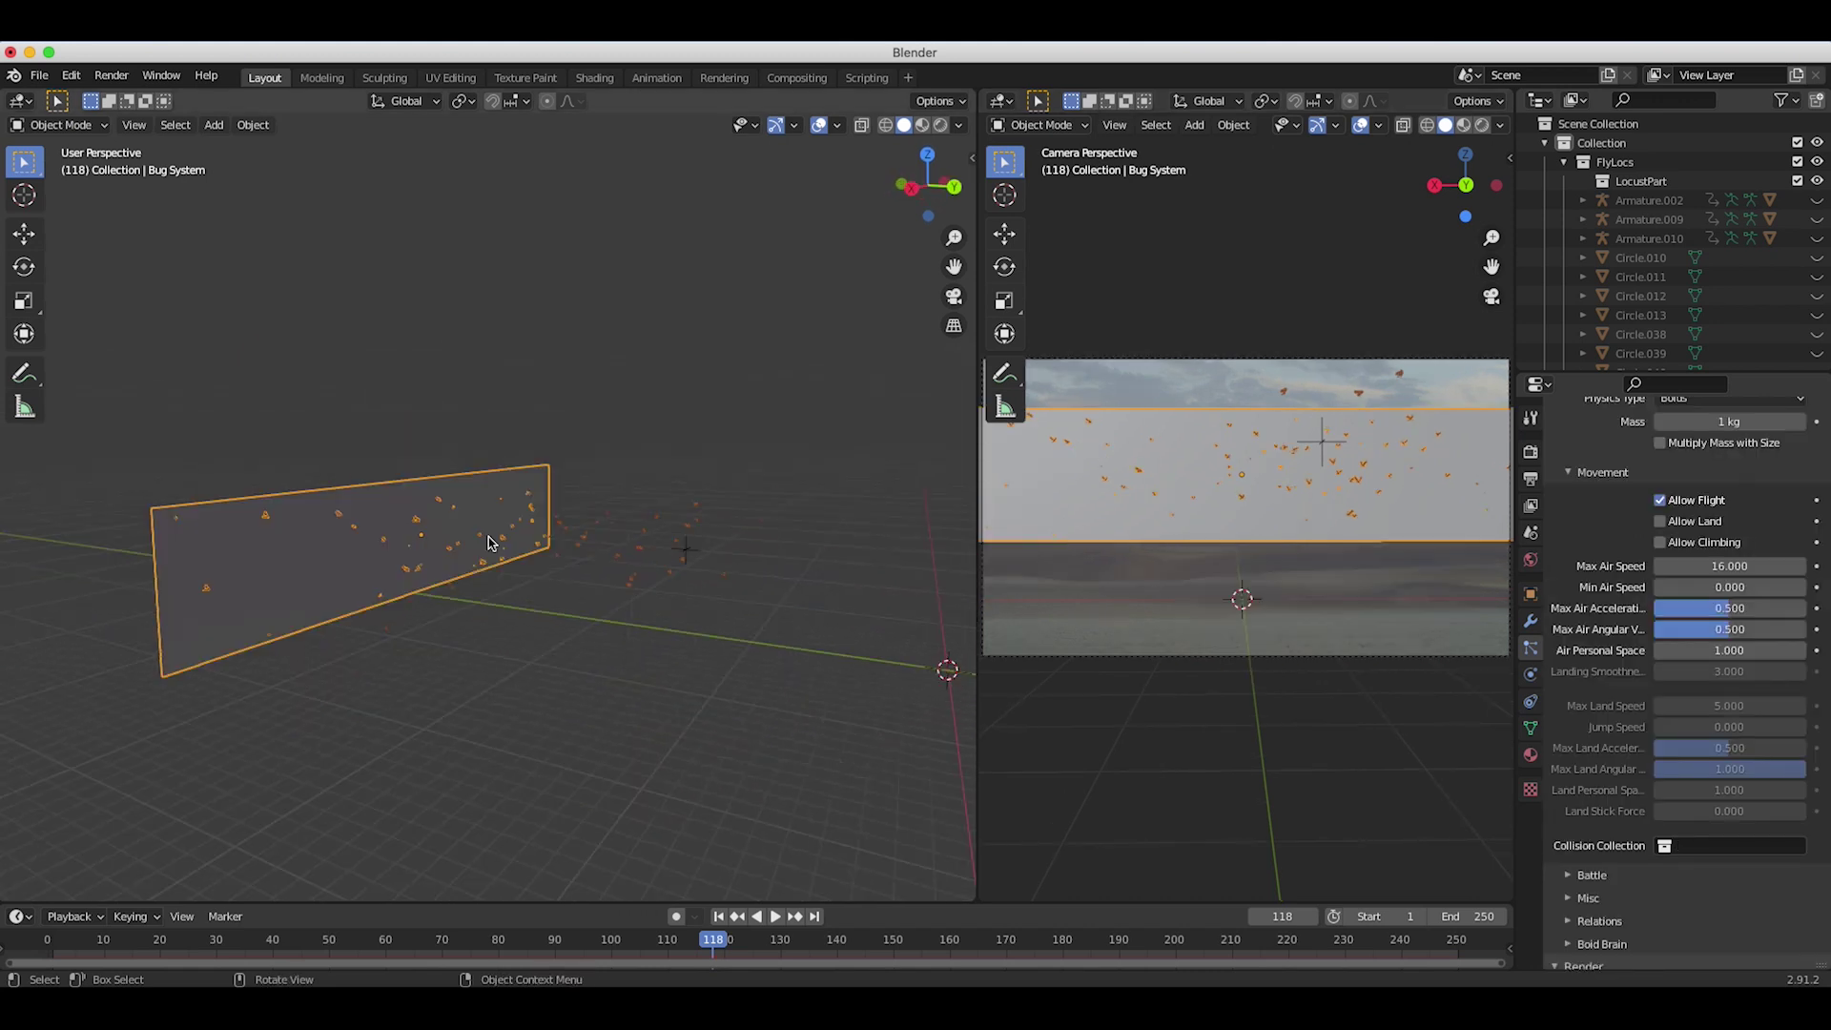
key(shift+a)
mouse_move(420, 618)
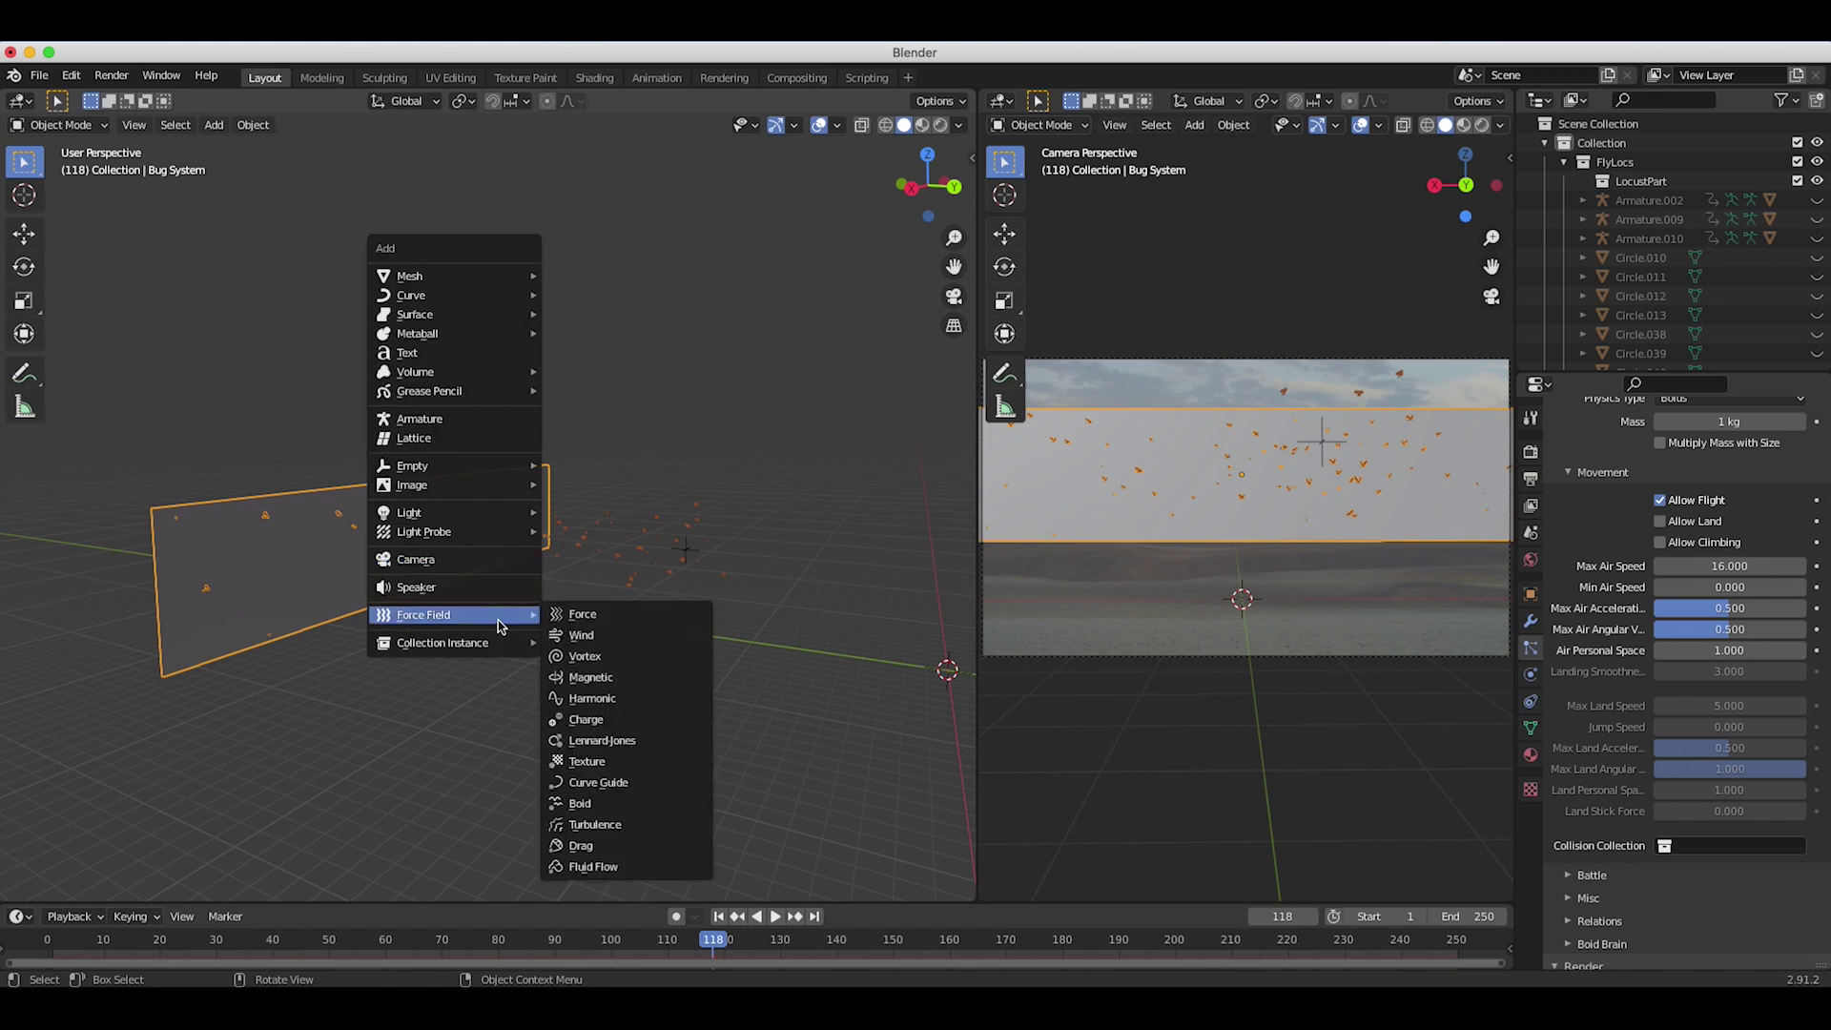
click(579, 657)
scroll(897, 593, down, 2)
shift+middle_drag(876, 648, 780, 658)
key(g)
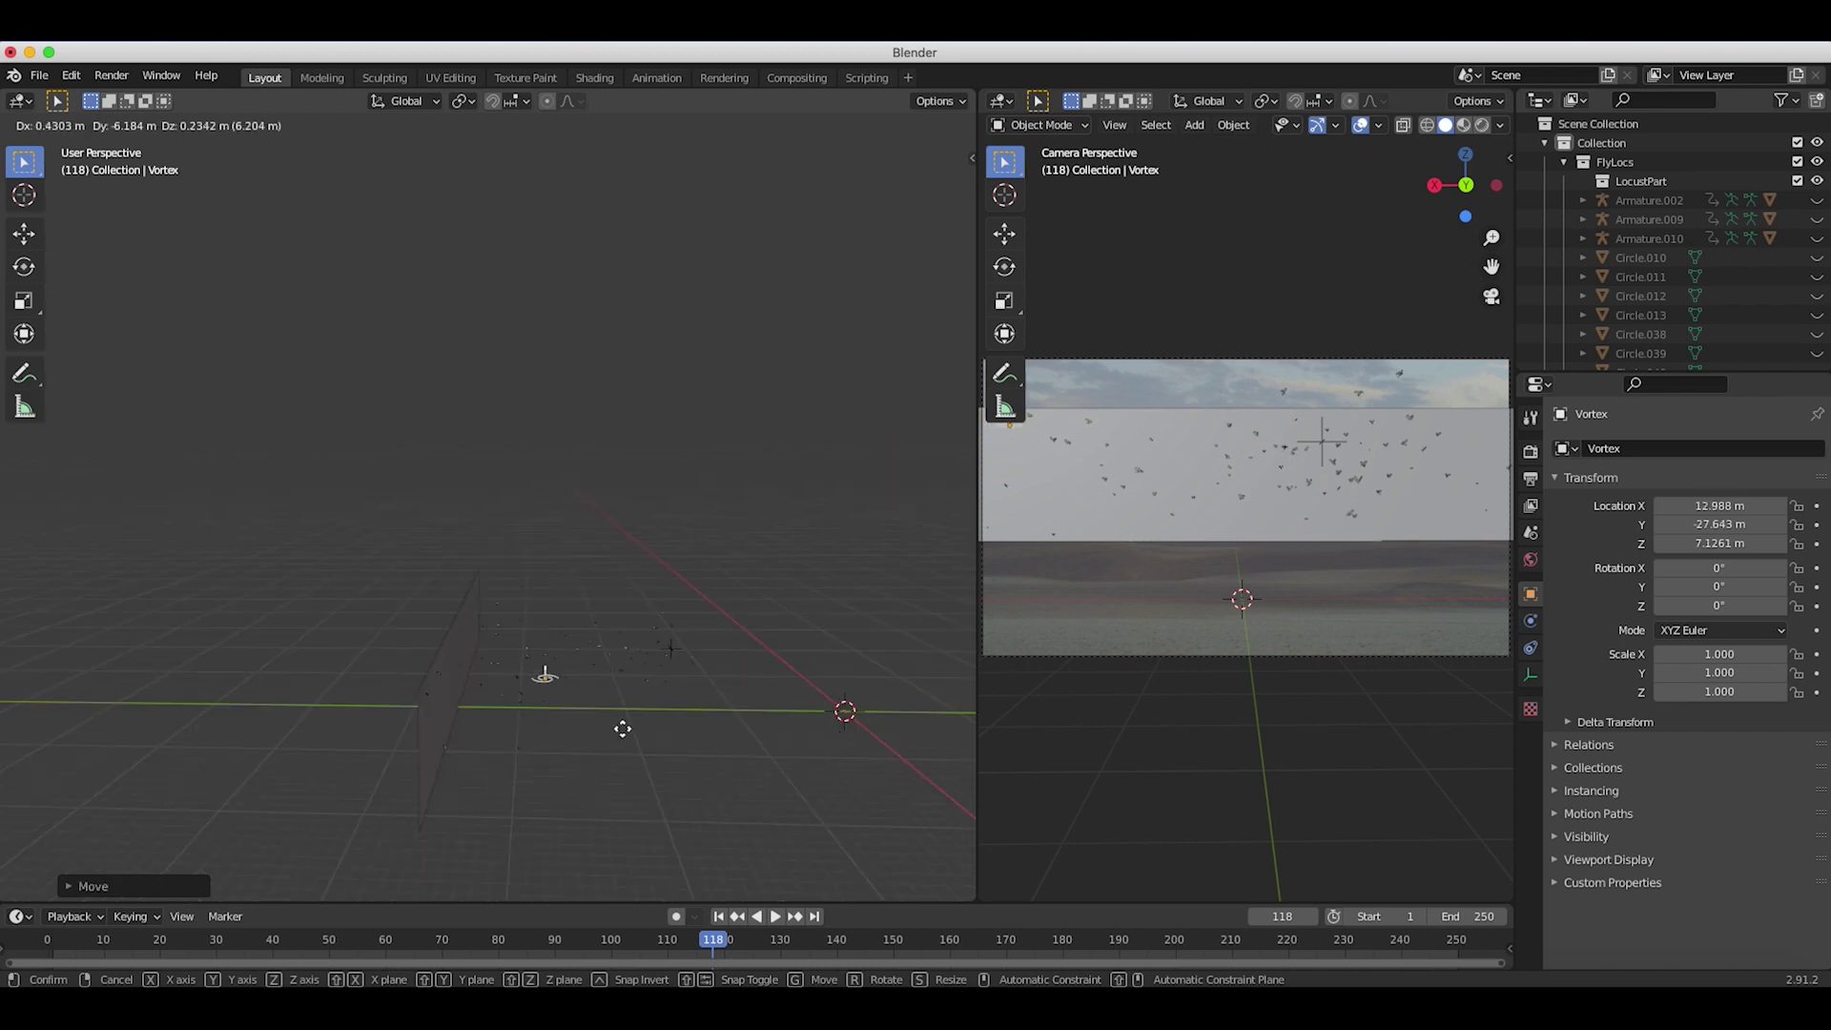
click(568, 745)
Step: Scale the Vortex to 6.874 and rotate it 90° around Y
middle_drag(768, 625, 630, 702)
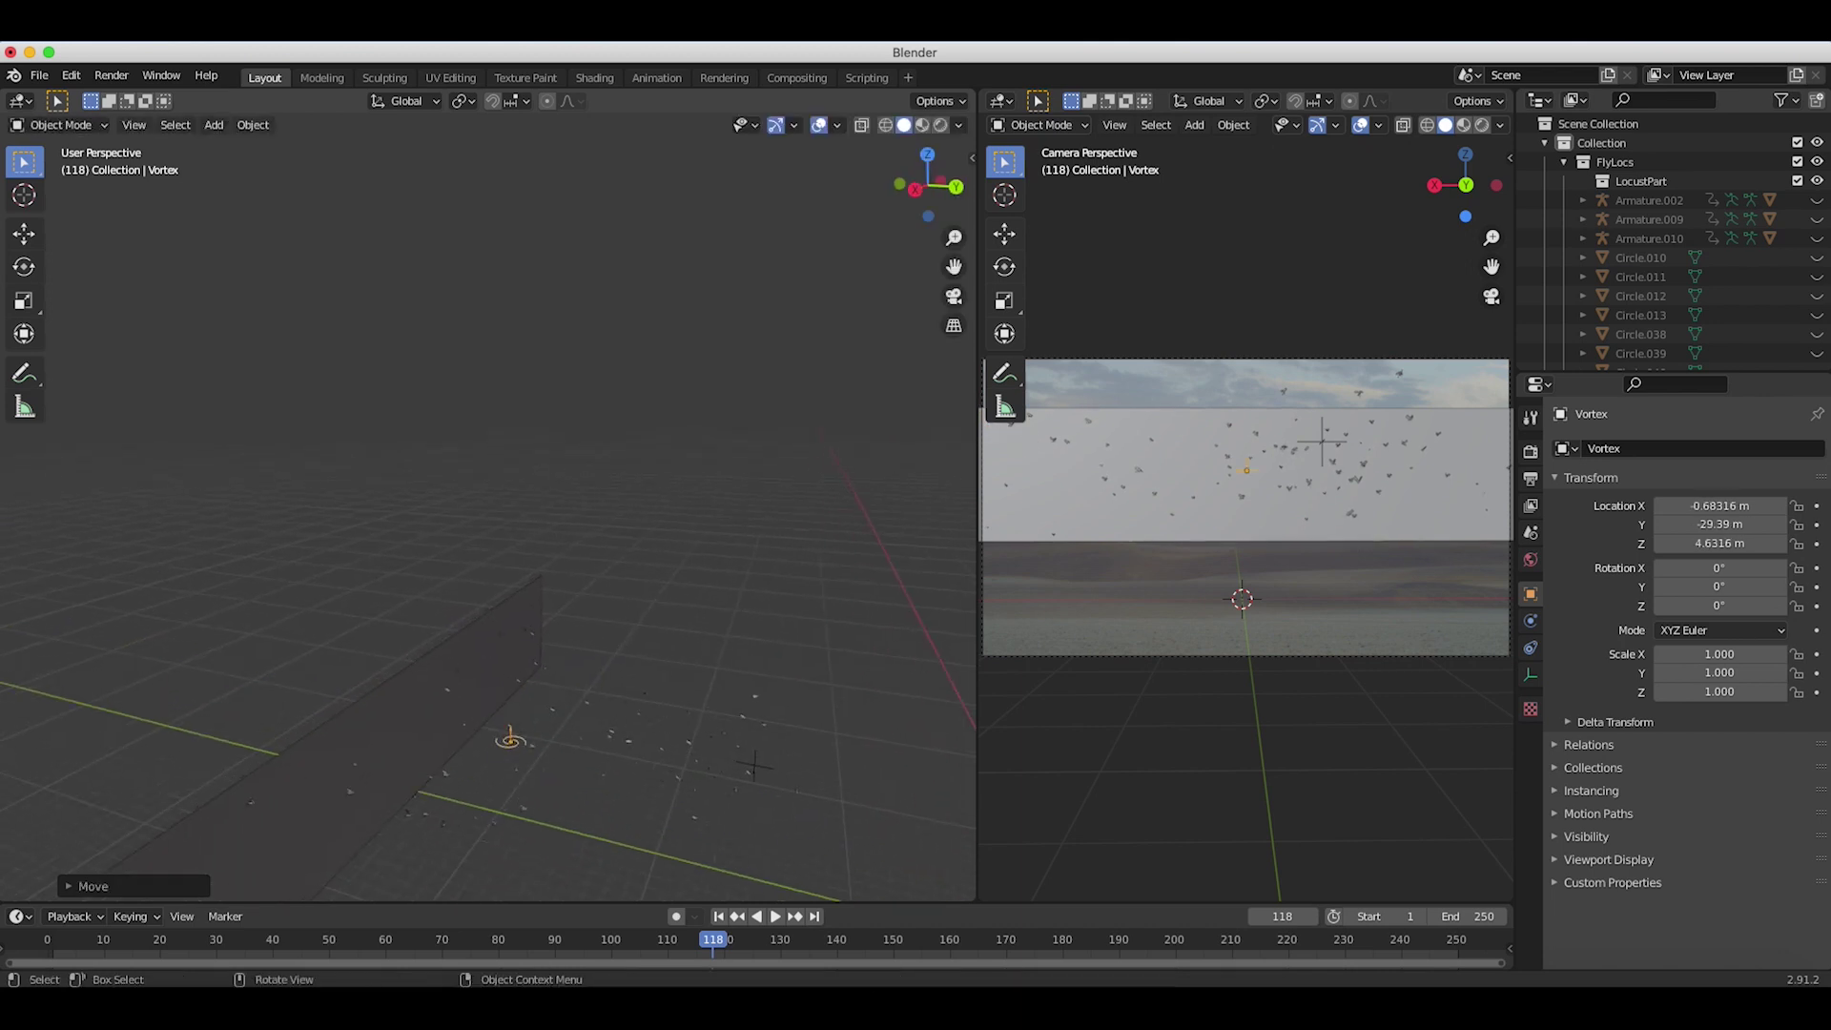
key(s)
click(636, 636)
key(r)
key(x)
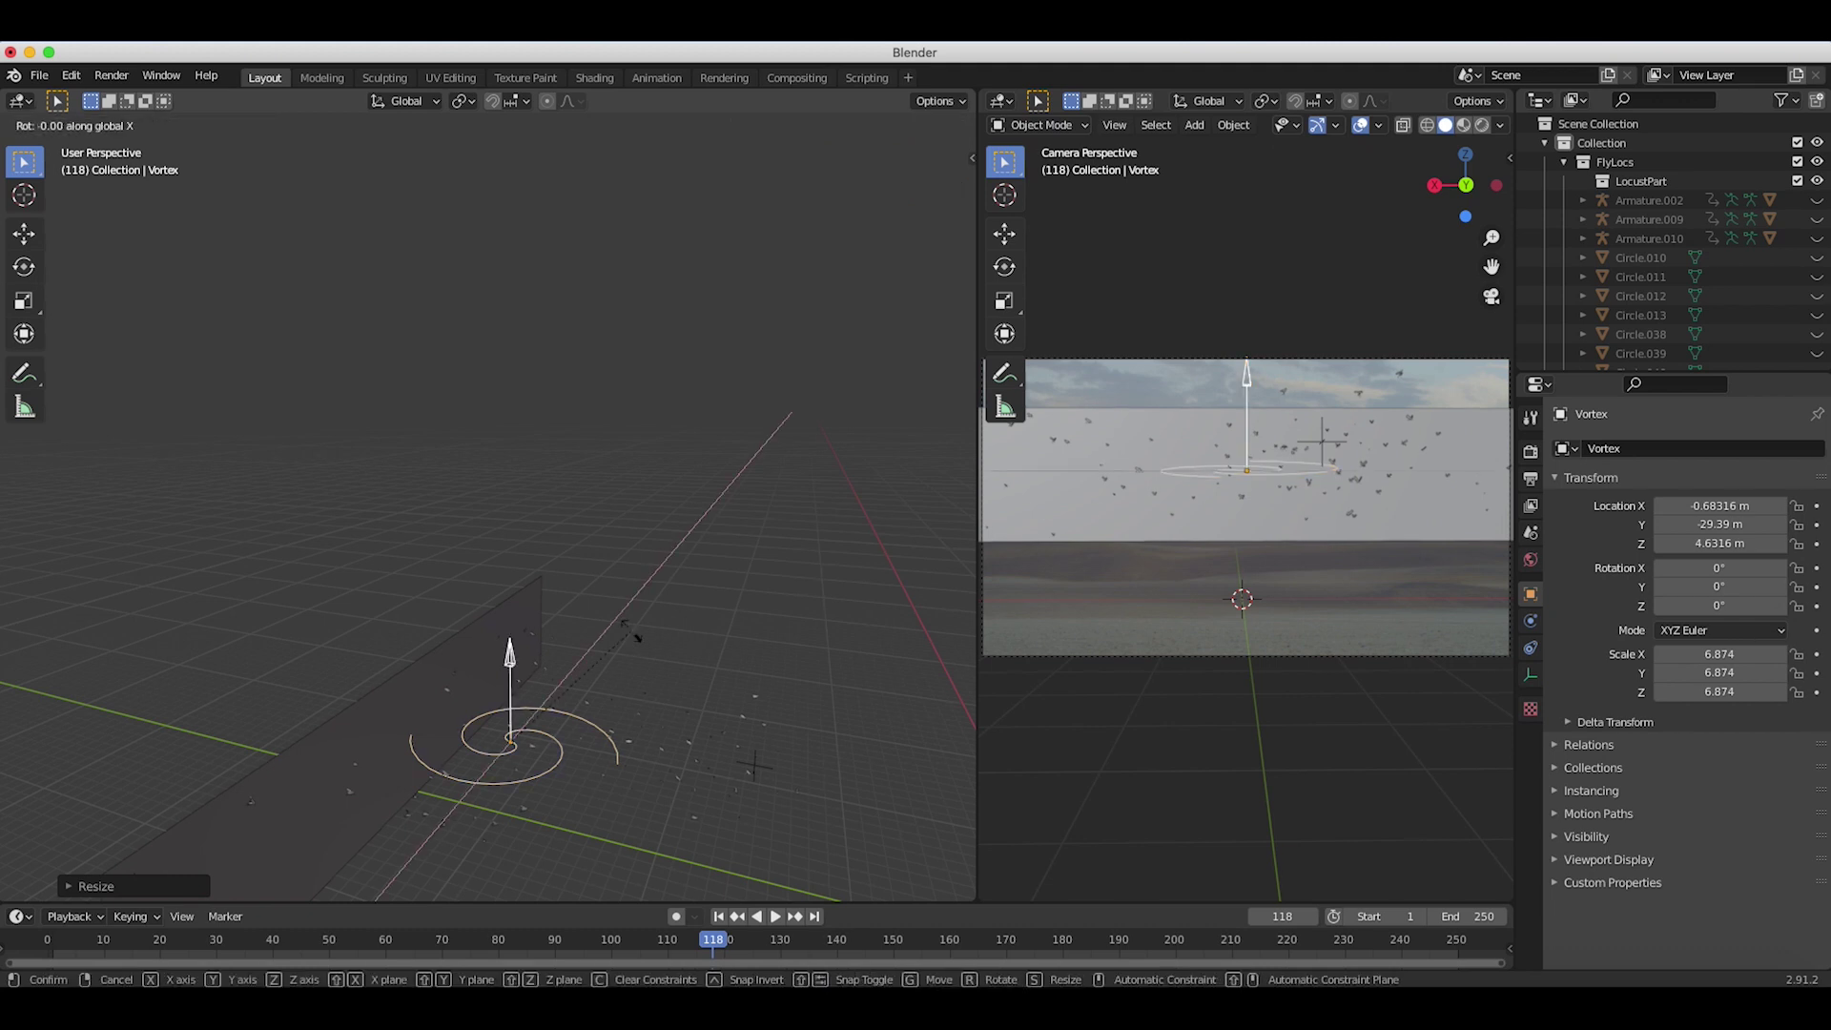
text(y90)
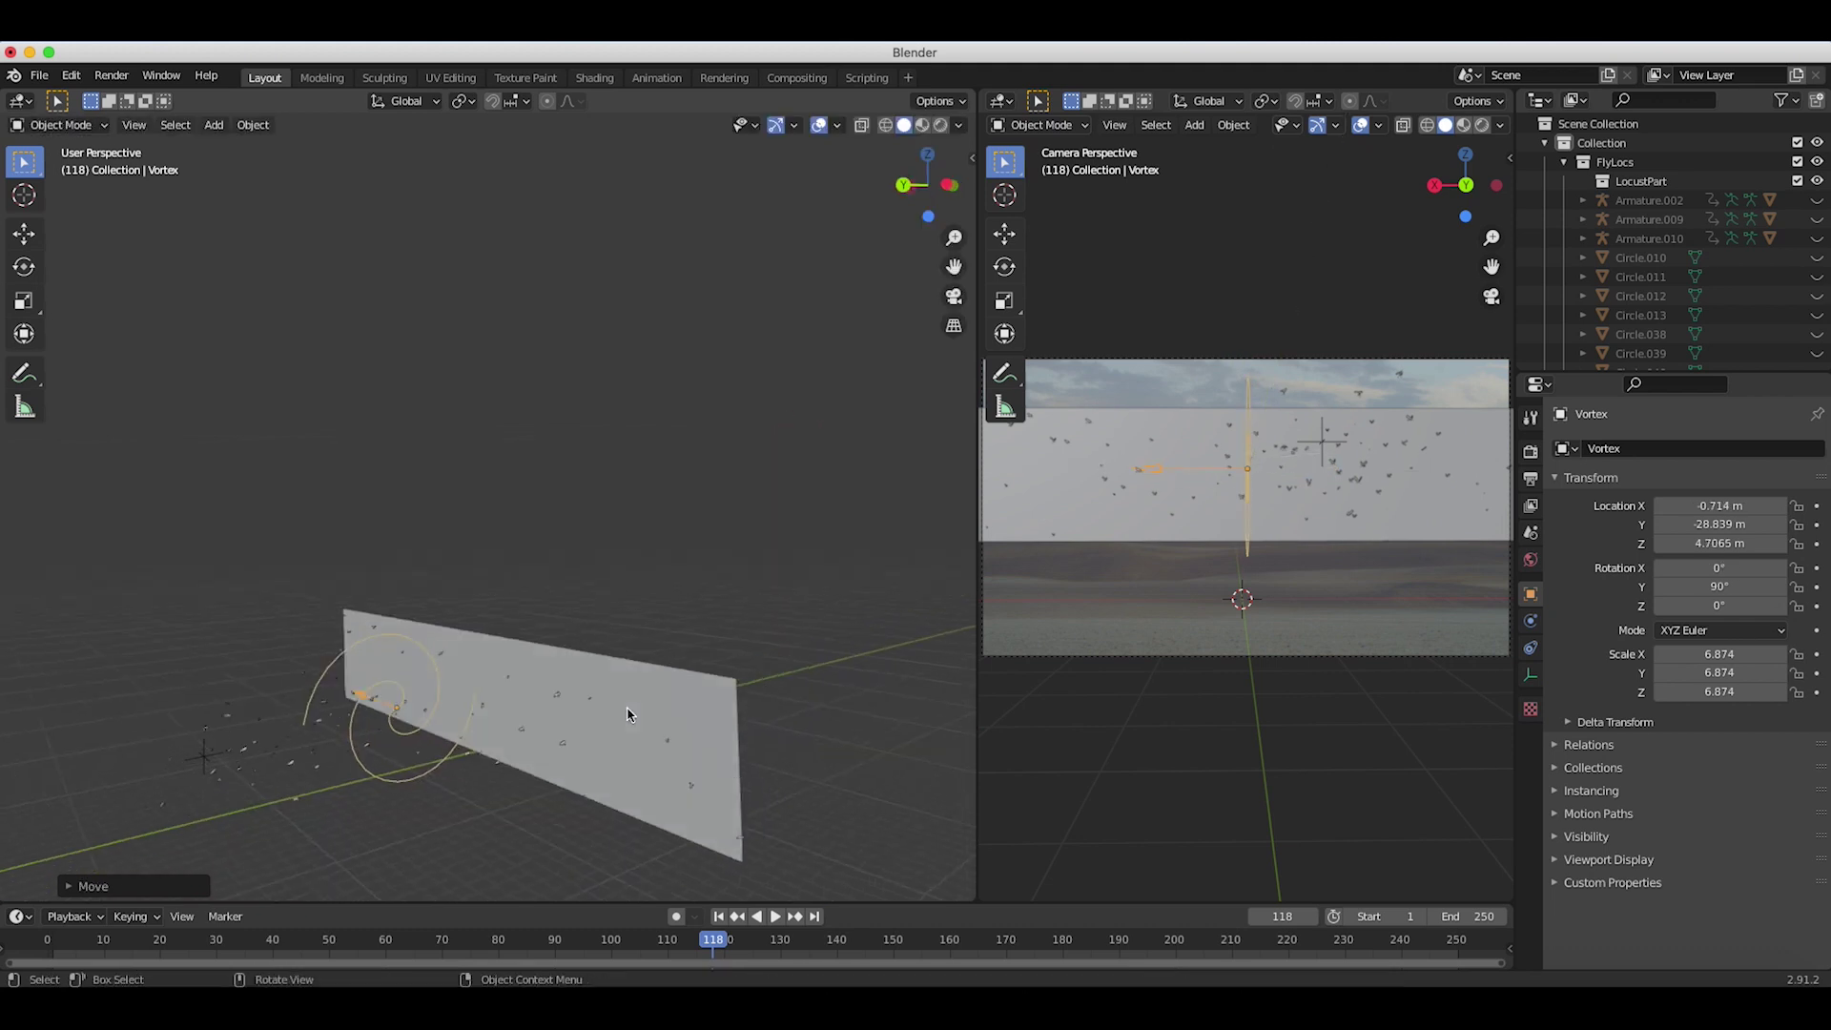
middle_drag(628, 715, 547, 695)
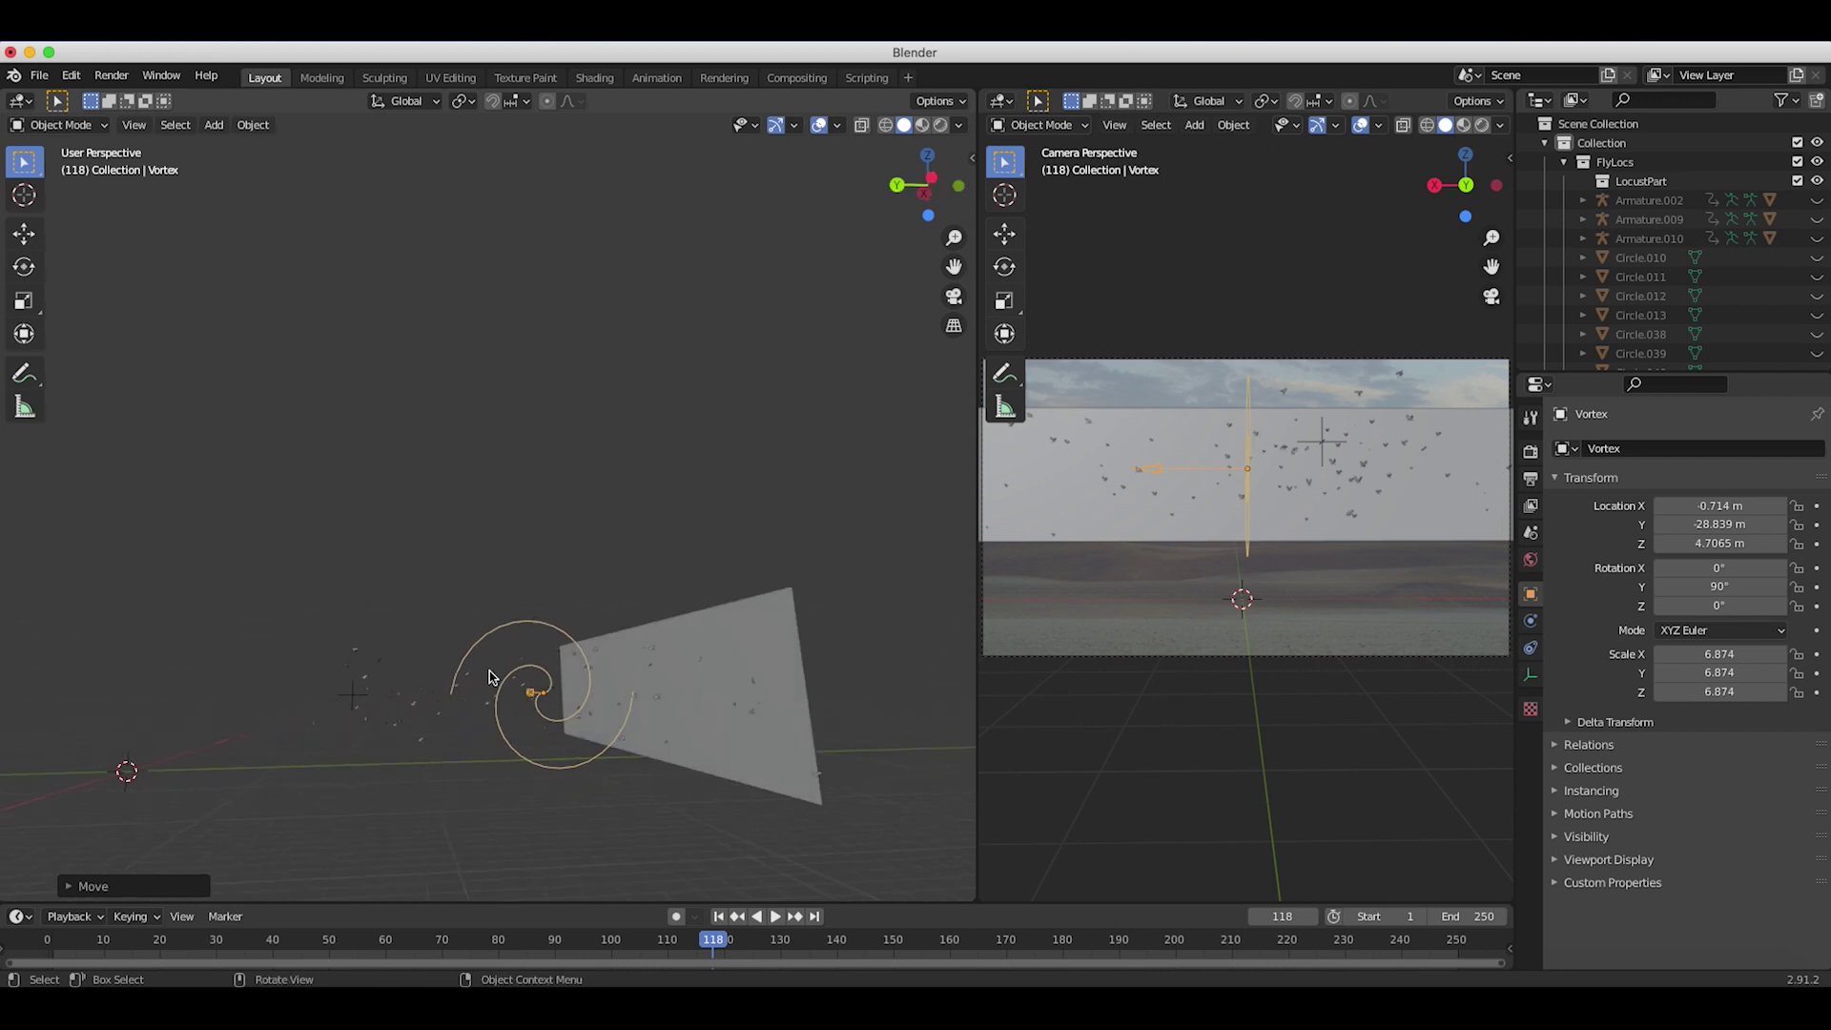
middle_drag(417, 657, 963, 701)
Step: Set the Vortex field's Noise Amount to 1.4
click(1530, 624)
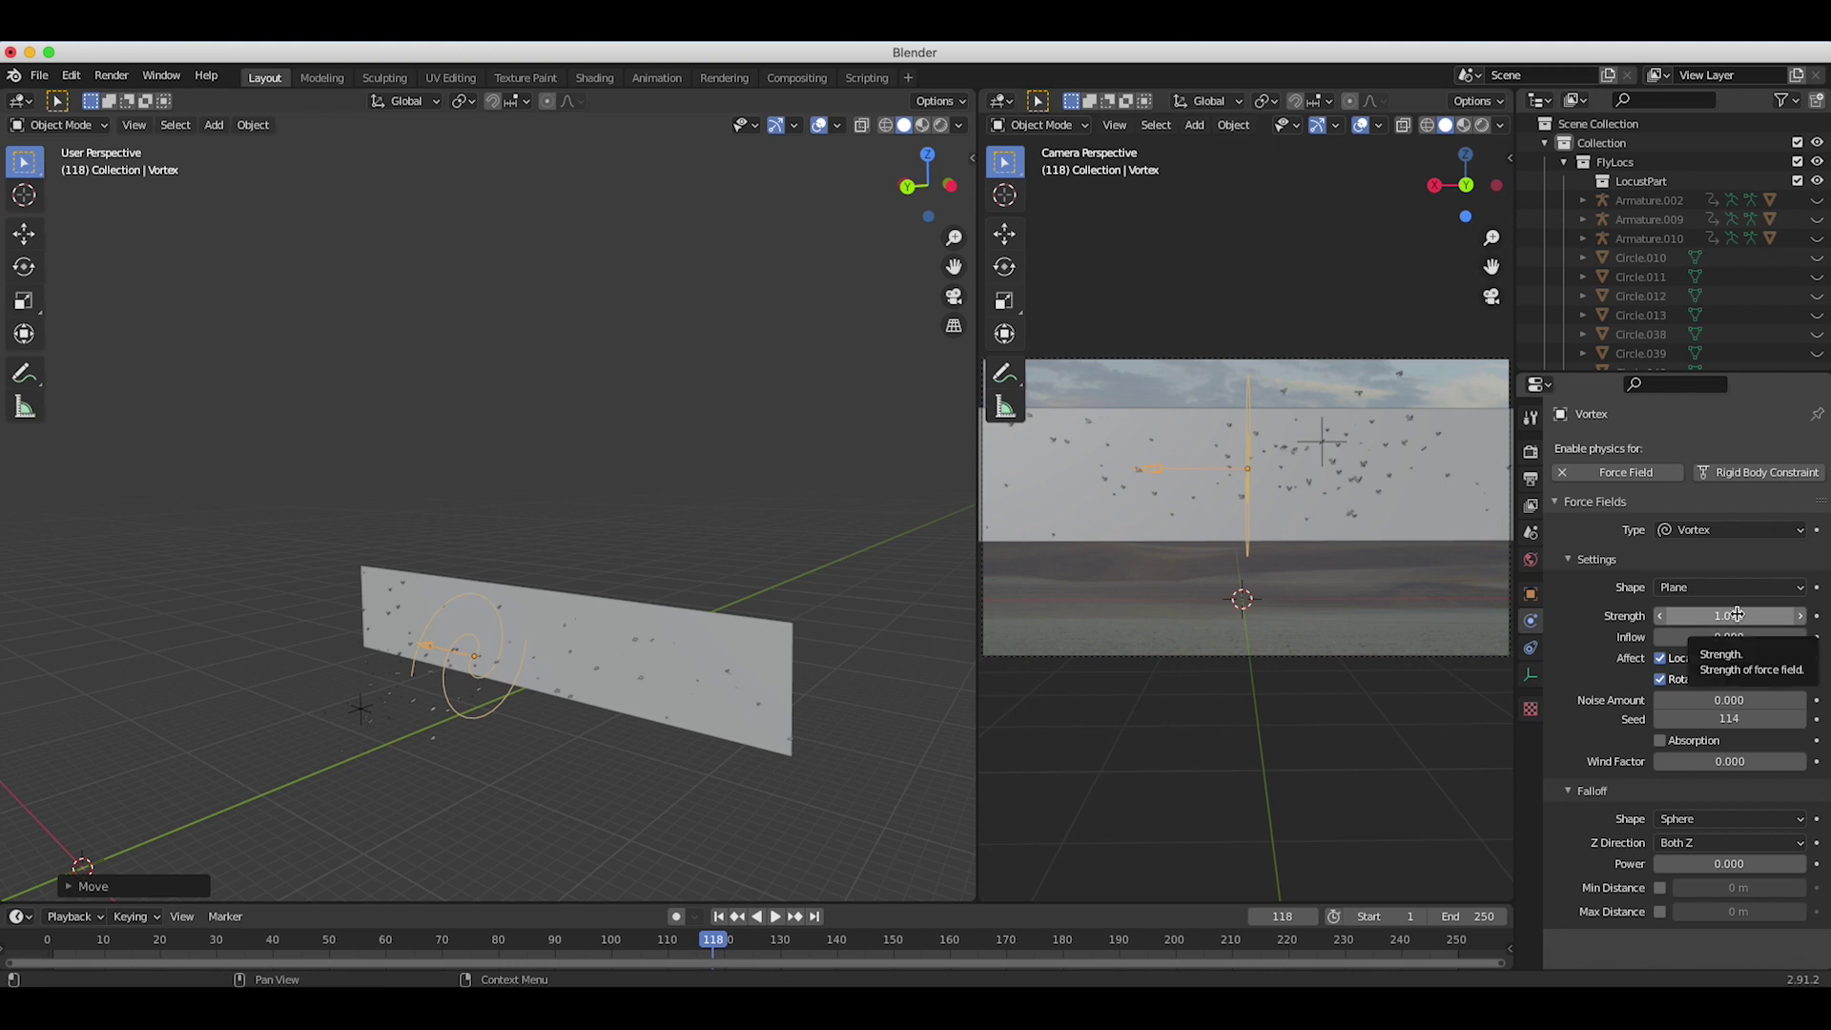
click(1725, 700)
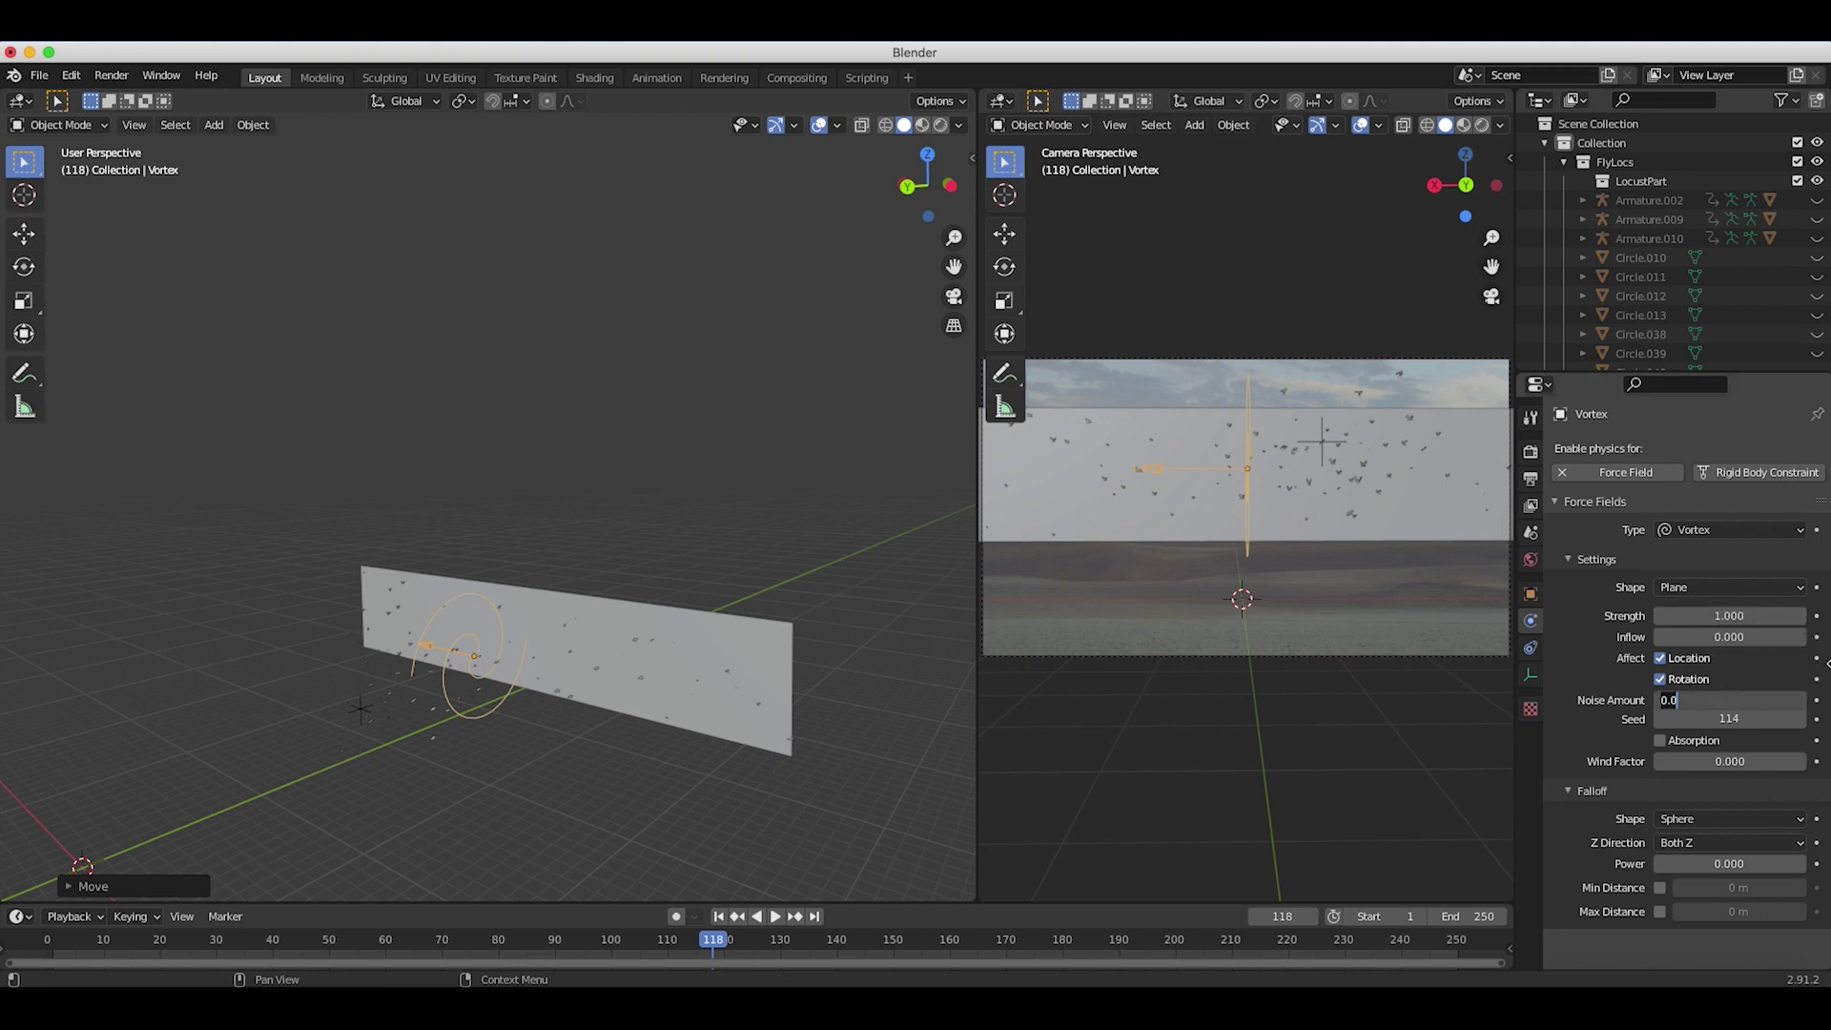
text(1.4)
key(Return)
Step: Enlarge the Vortex field and move it to a new position
middle_drag(410, 687, 568, 680)
key(s)
click(569, 679)
key(g)
click(346, 683)
middle_drag(345, 683, 329, 631)
Step: Select the camera and begin moving it along the Y axis
click(339, 630)
key(g)
key(y)
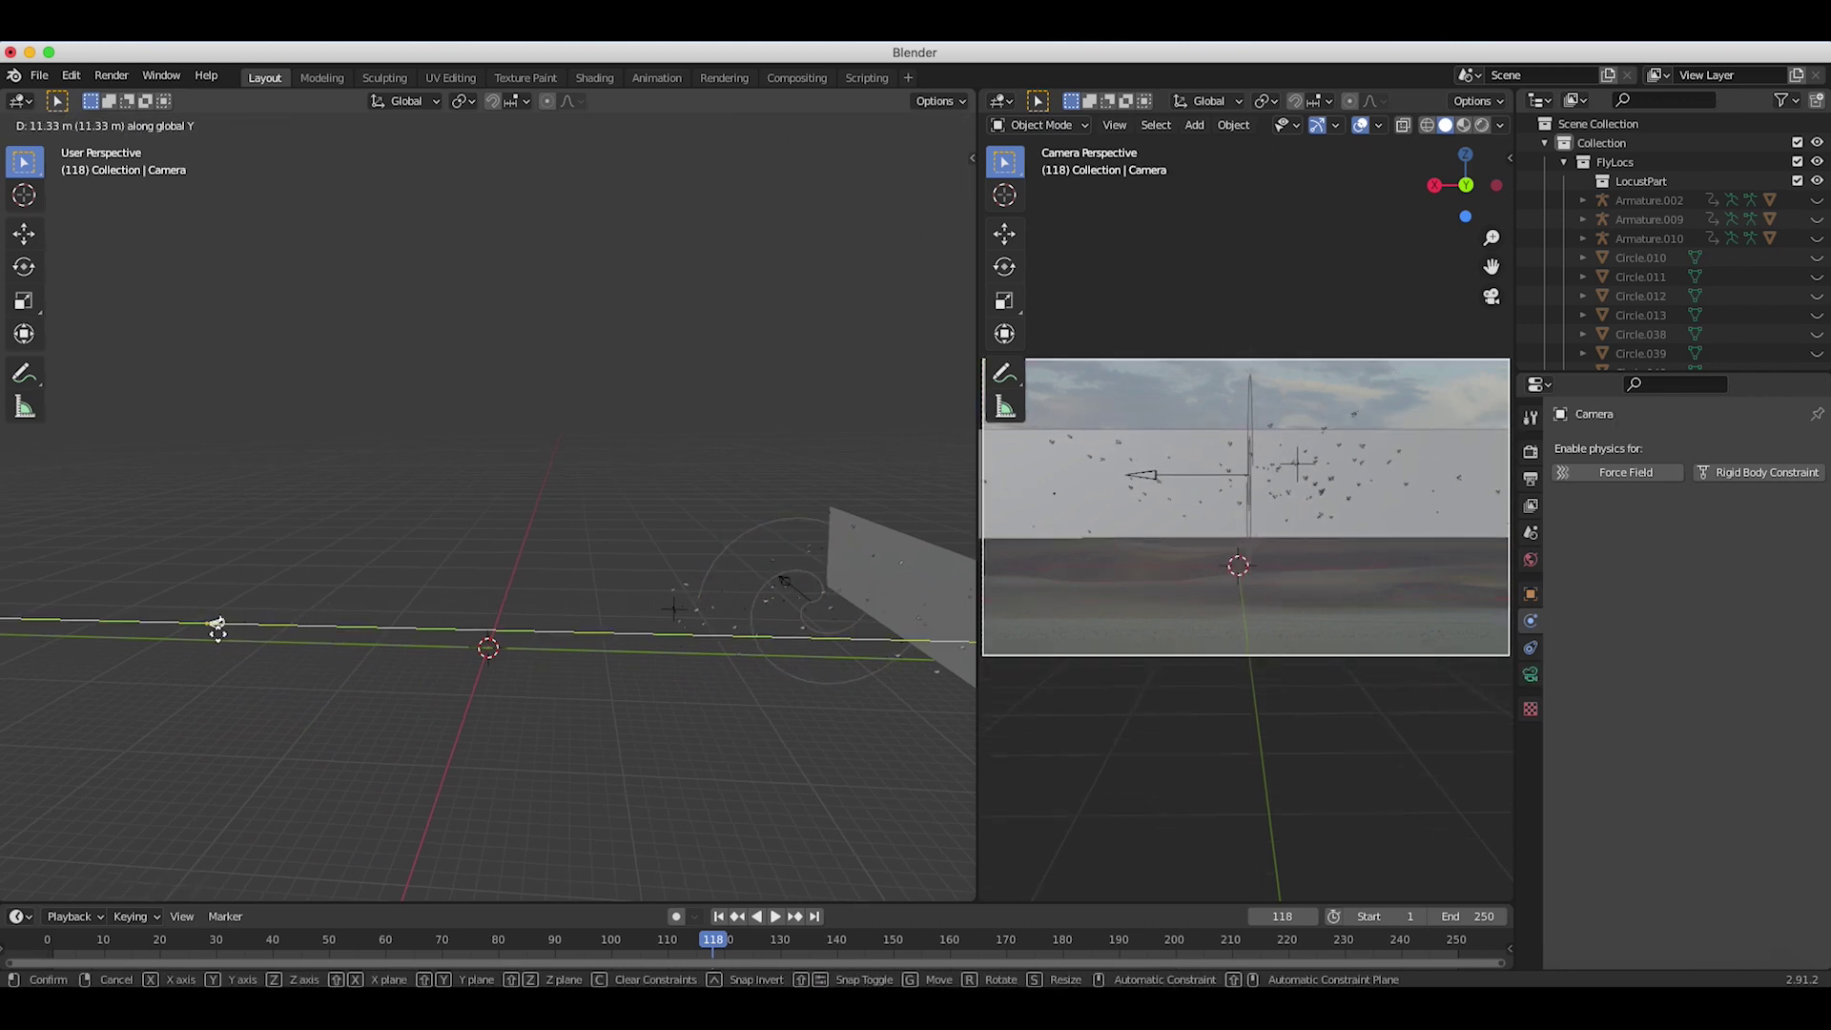
Step: Confirm the camera's move back along Y and set its focal length to 35 mm
click(204, 638)
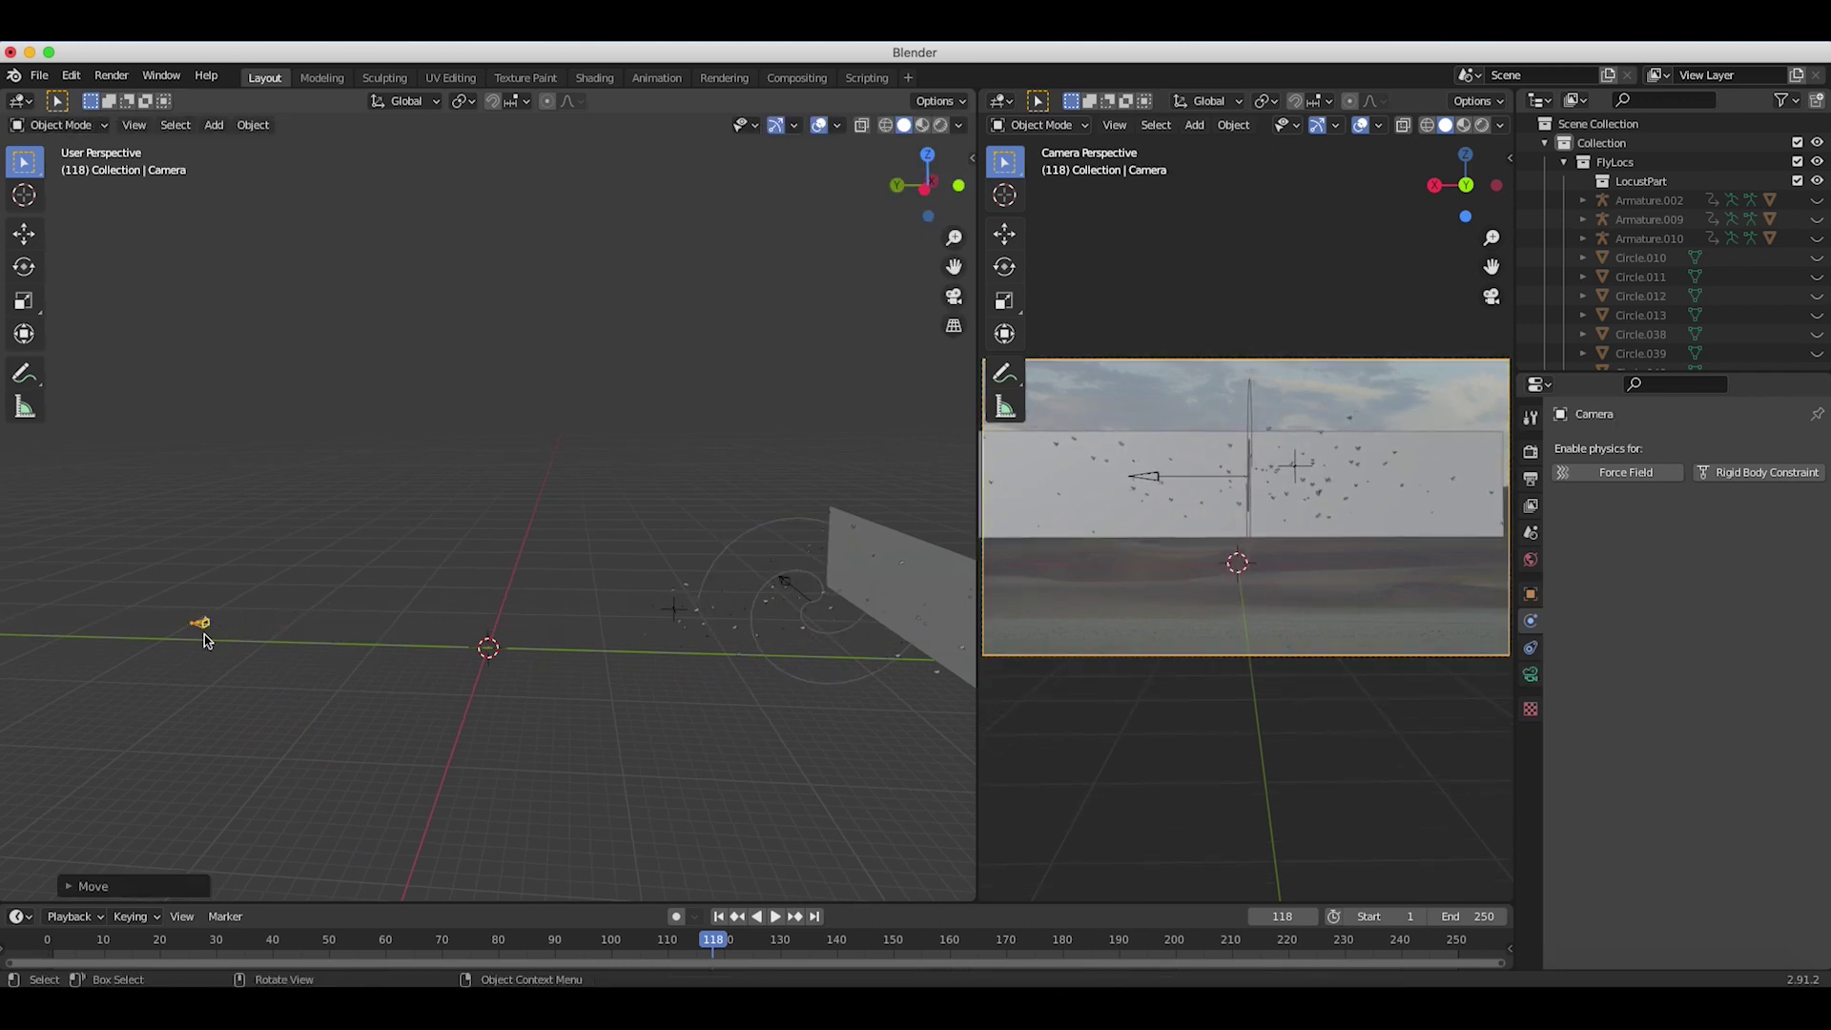
click(1530, 677)
click(1717, 538)
text(35)
key(Return)
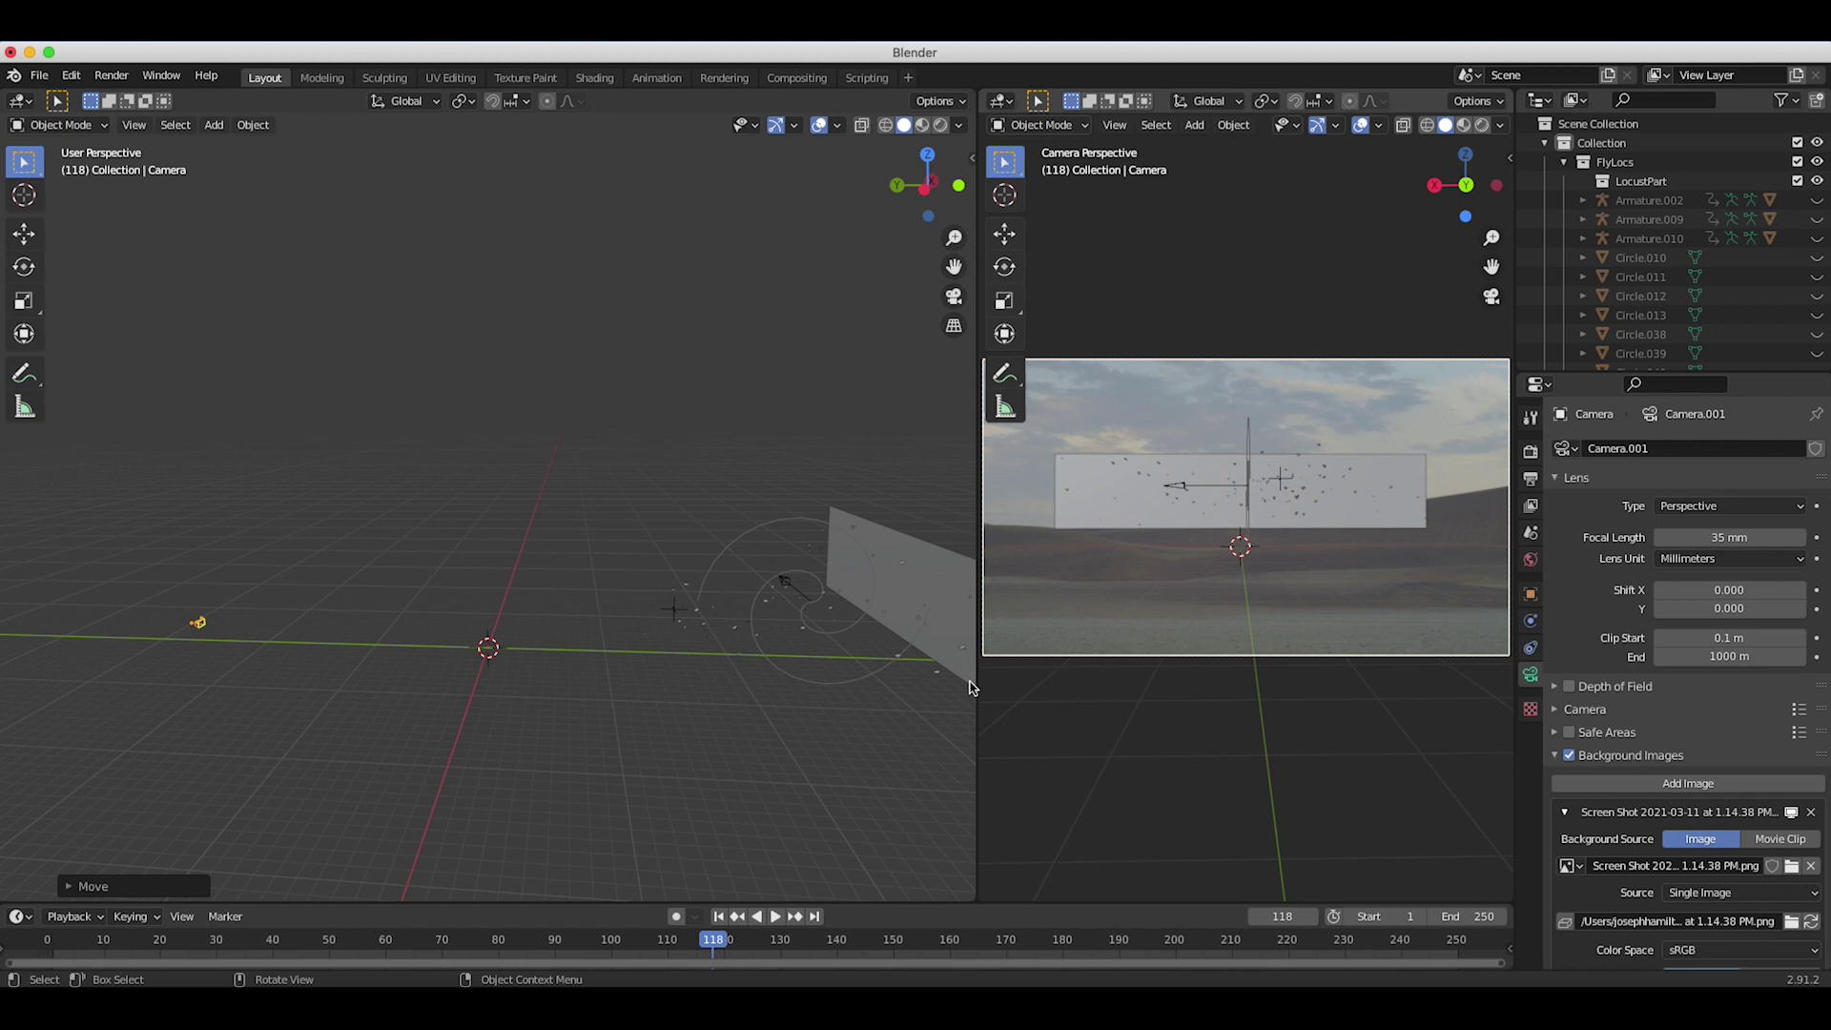
Step: Scale up the Bug System emitter plane so it spans the camera's full width
shift+scroll(445, 670, right, 5)
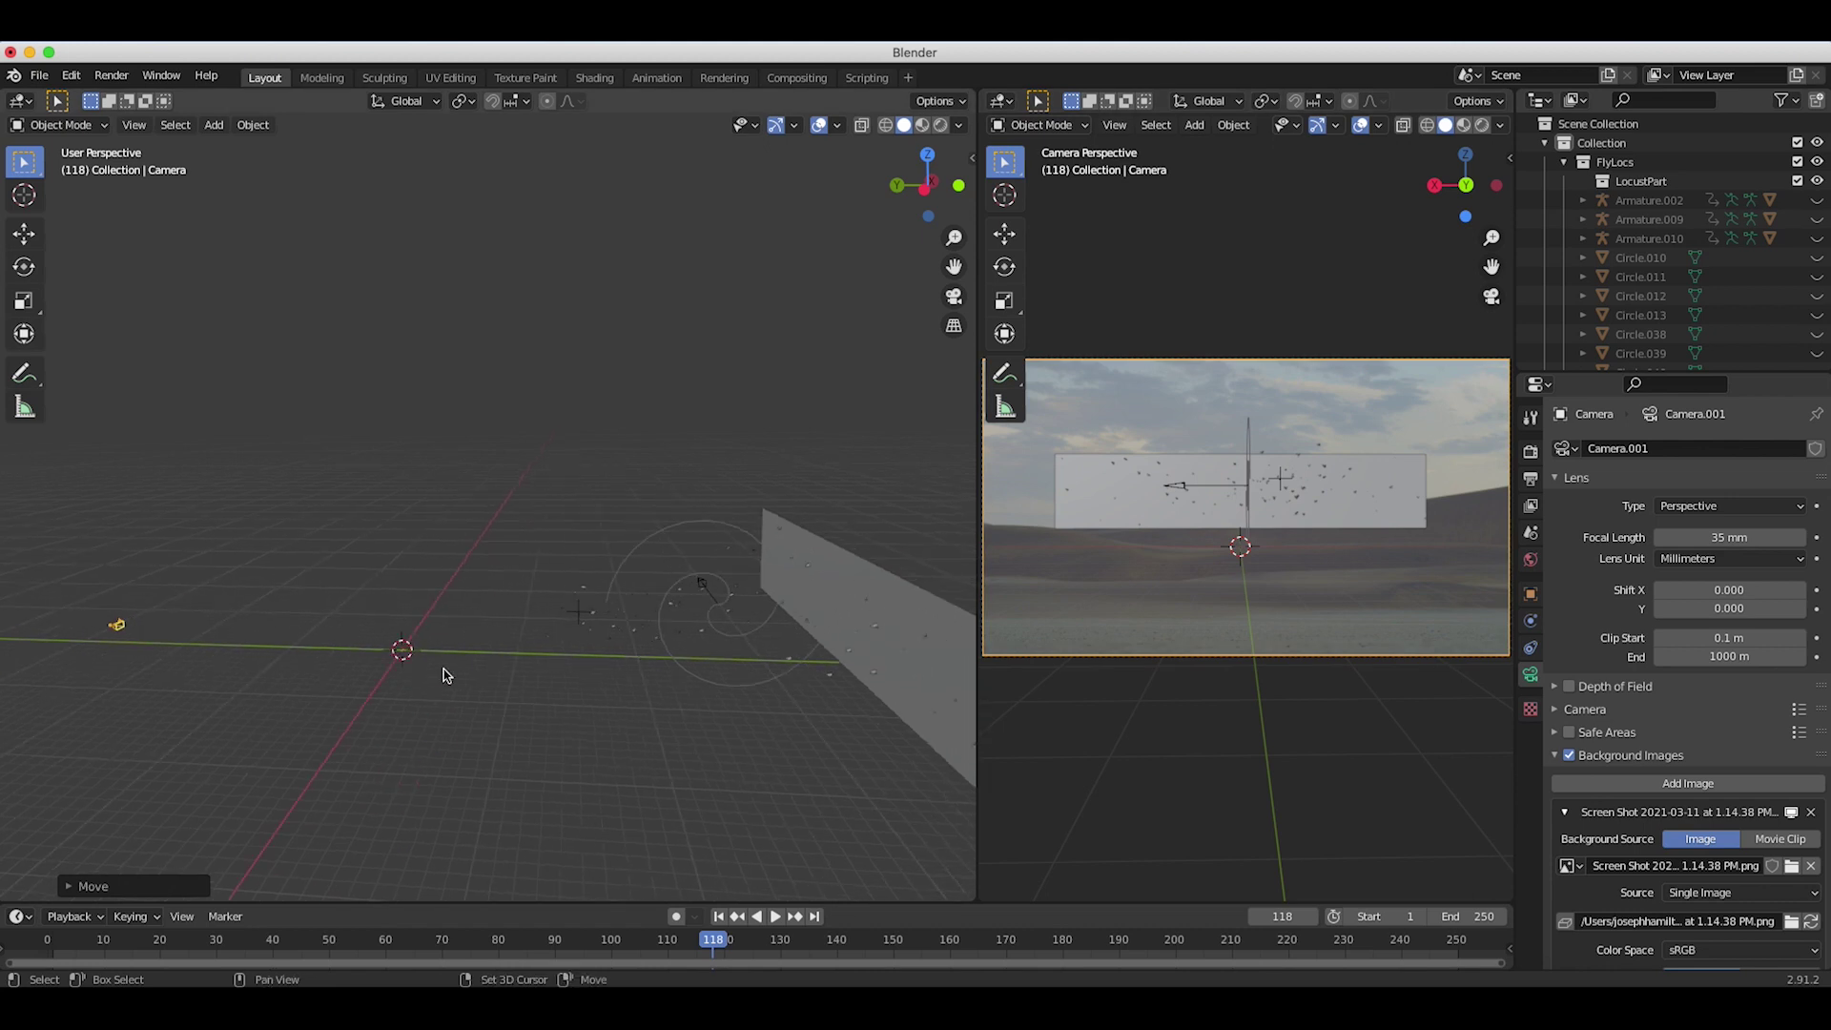
click(867, 608)
scroll(872, 609, left, 10)
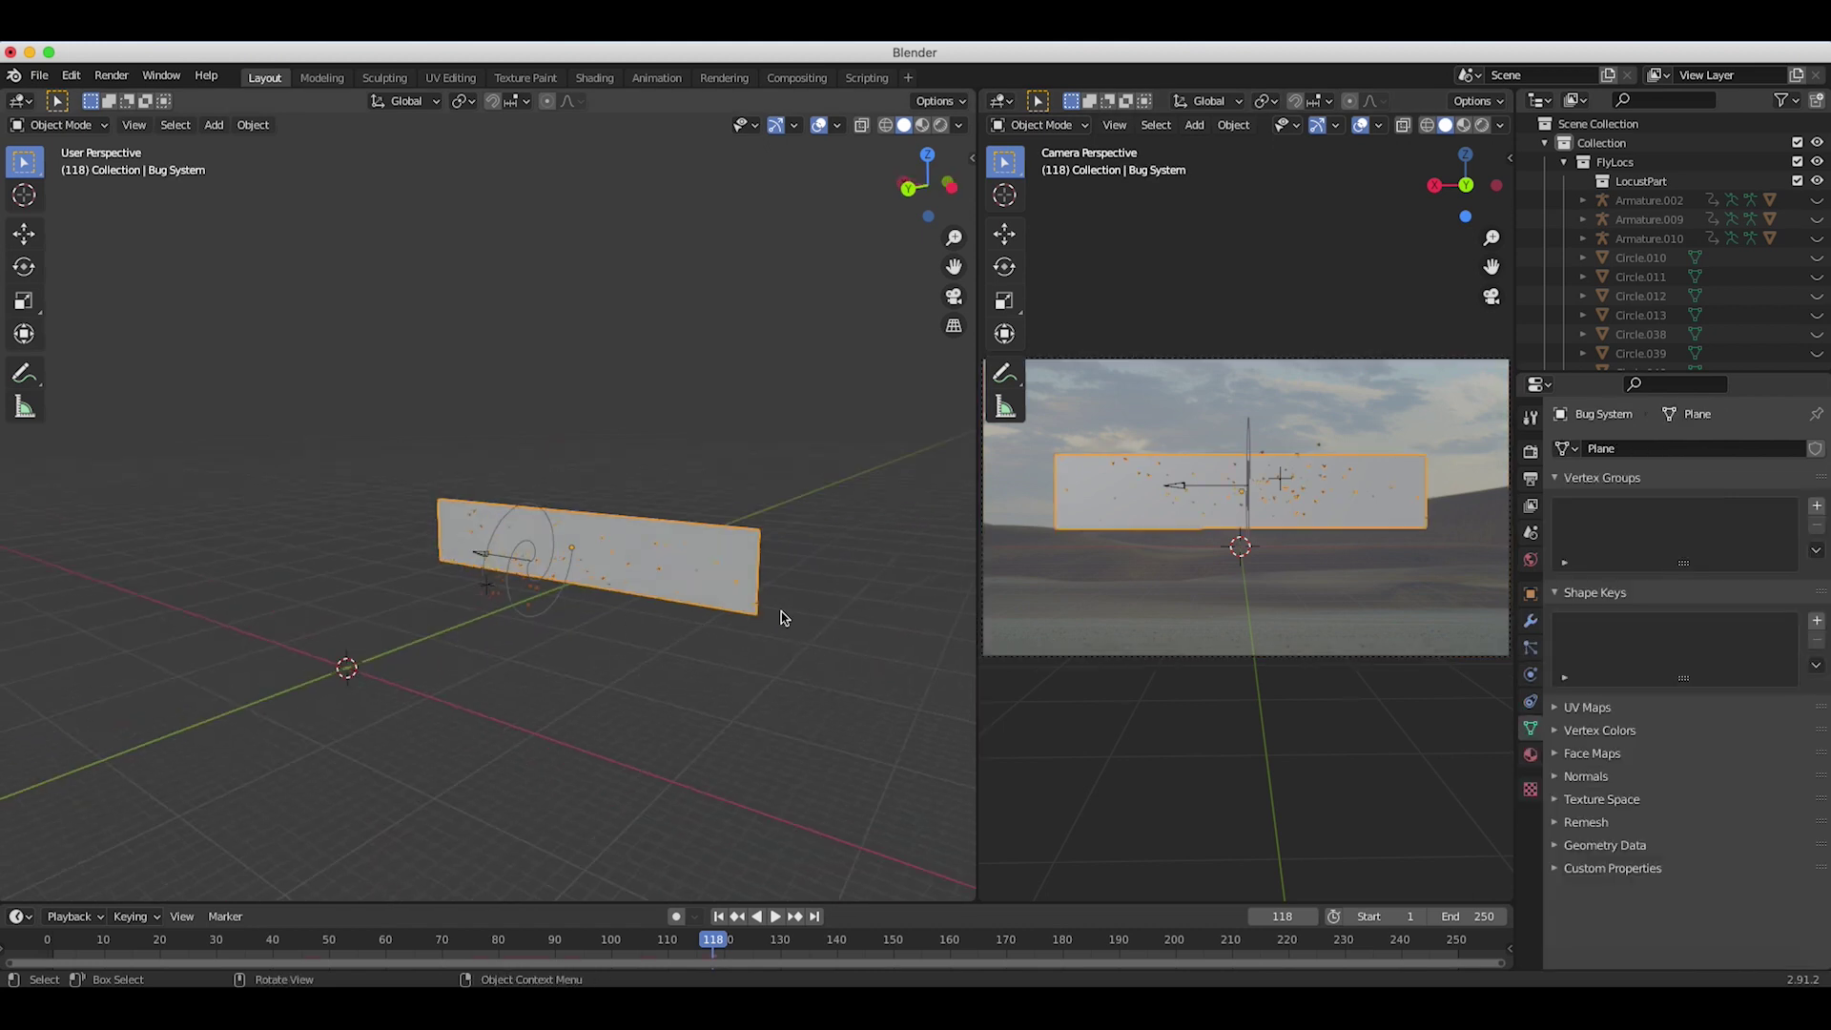
key(s)
click(939, 628)
scroll(495, 639, right, 10)
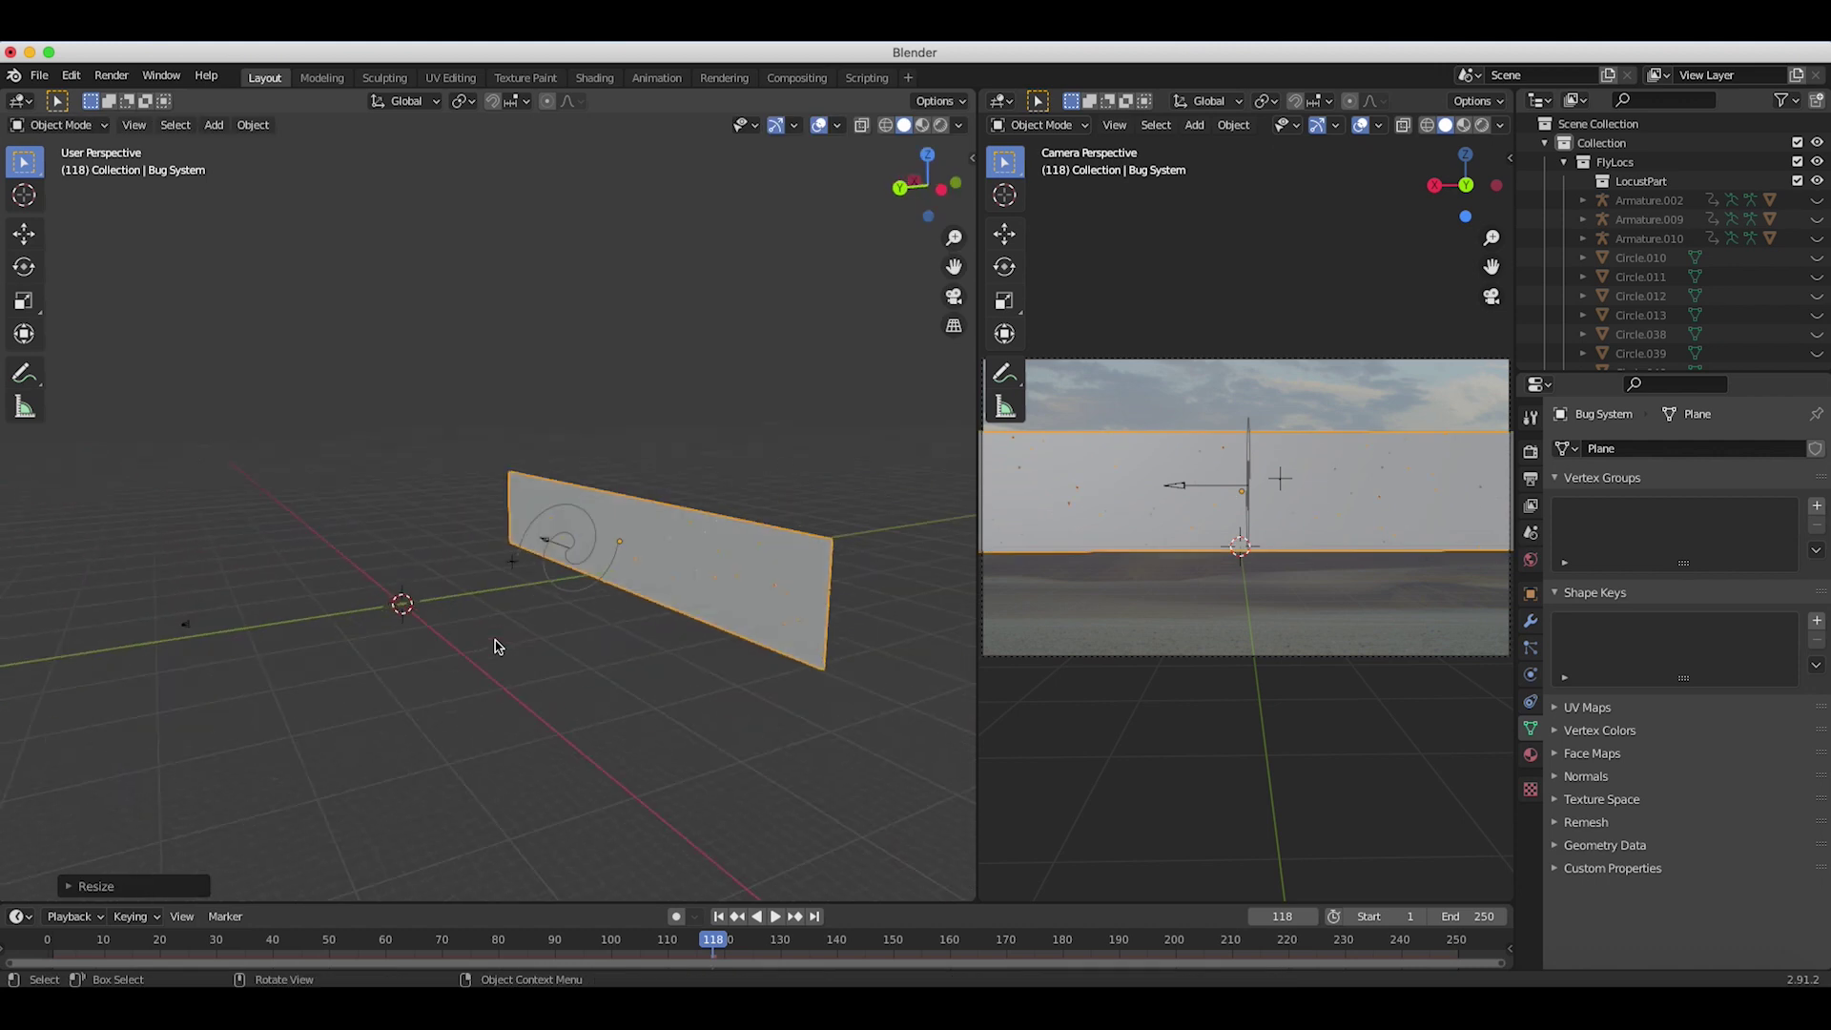
scroll(495, 639, up, 5)
middle_drag(495, 640, 665, 640)
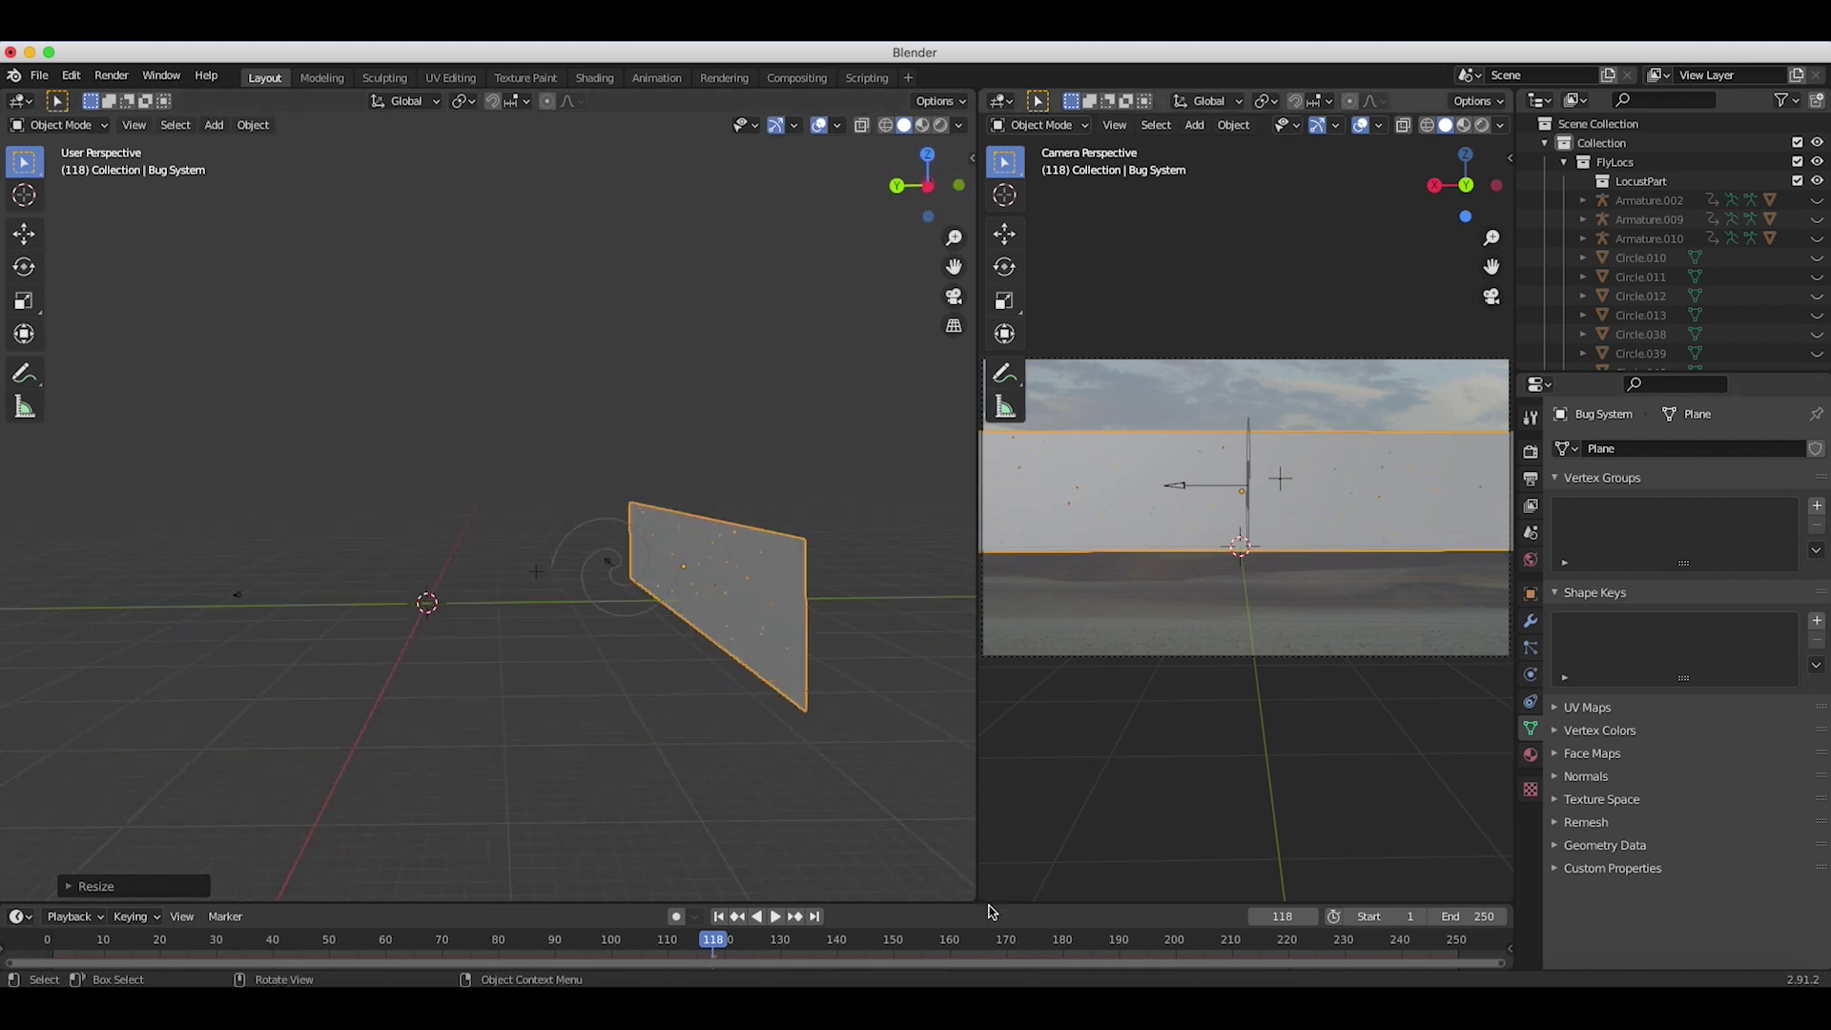
scroll(337, 592, left, 5)
scroll(334, 592, up, 3)
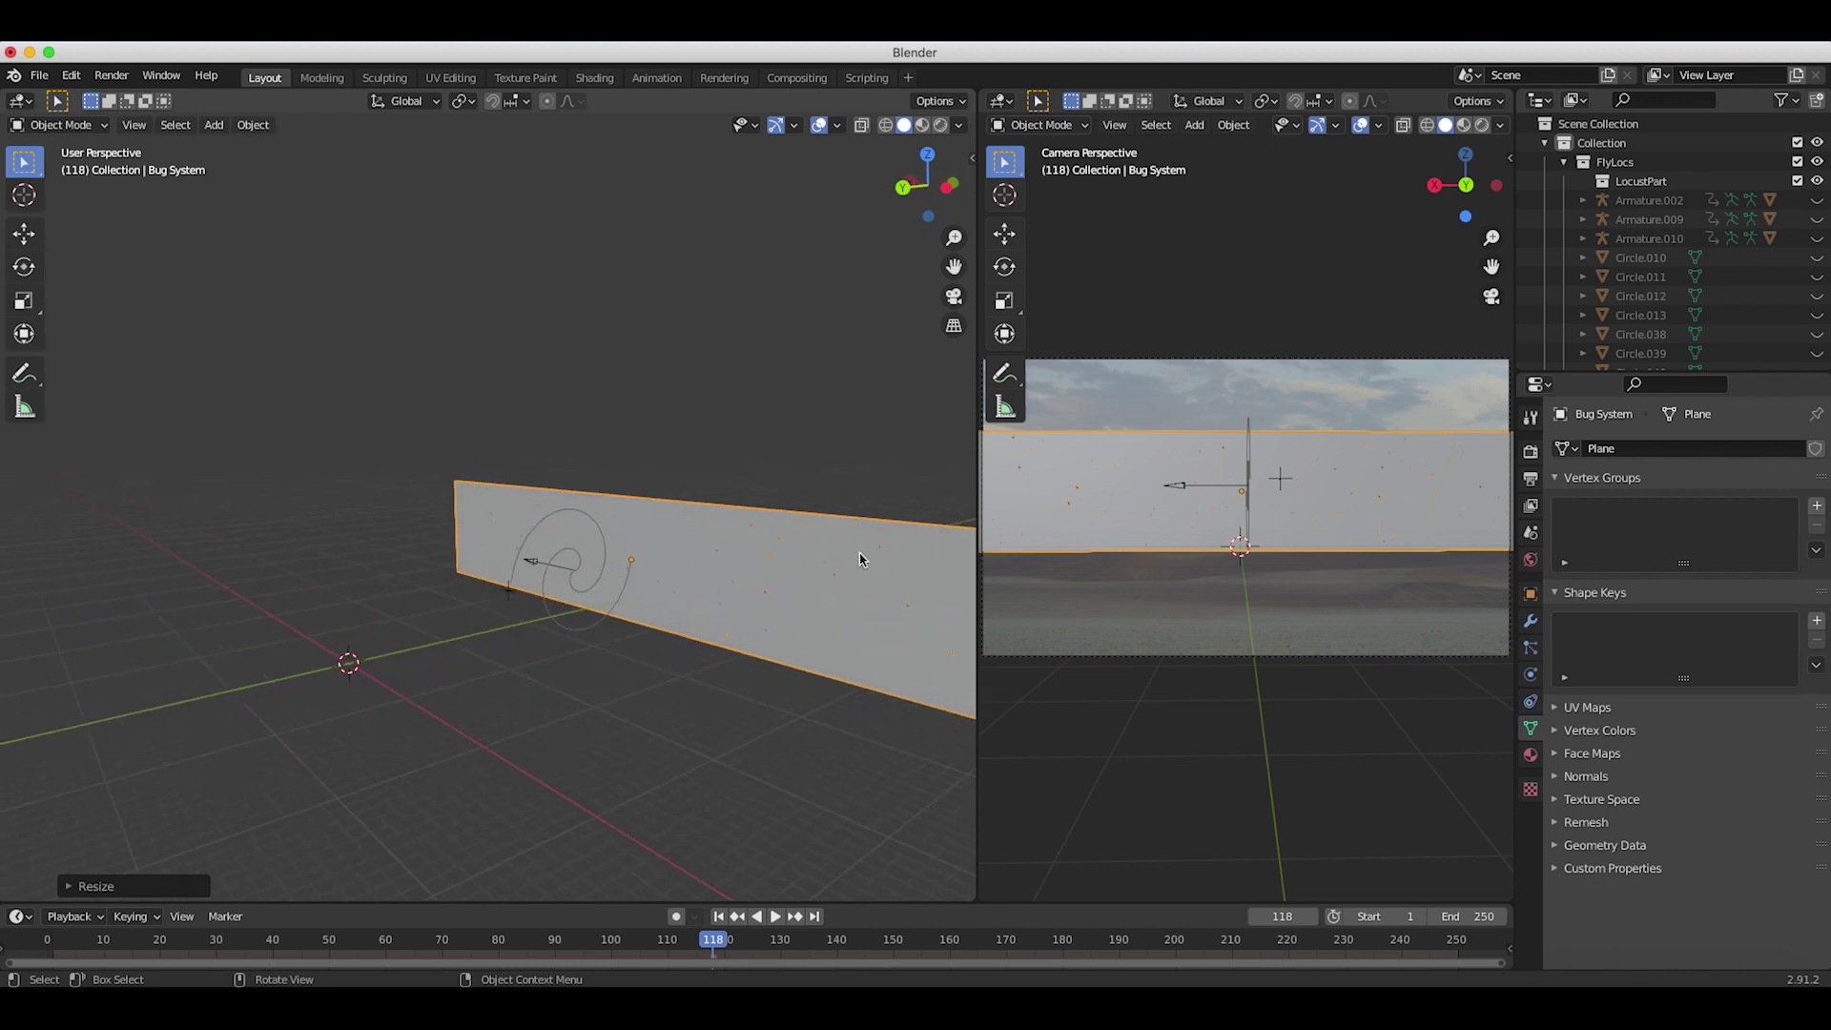
click(1532, 648)
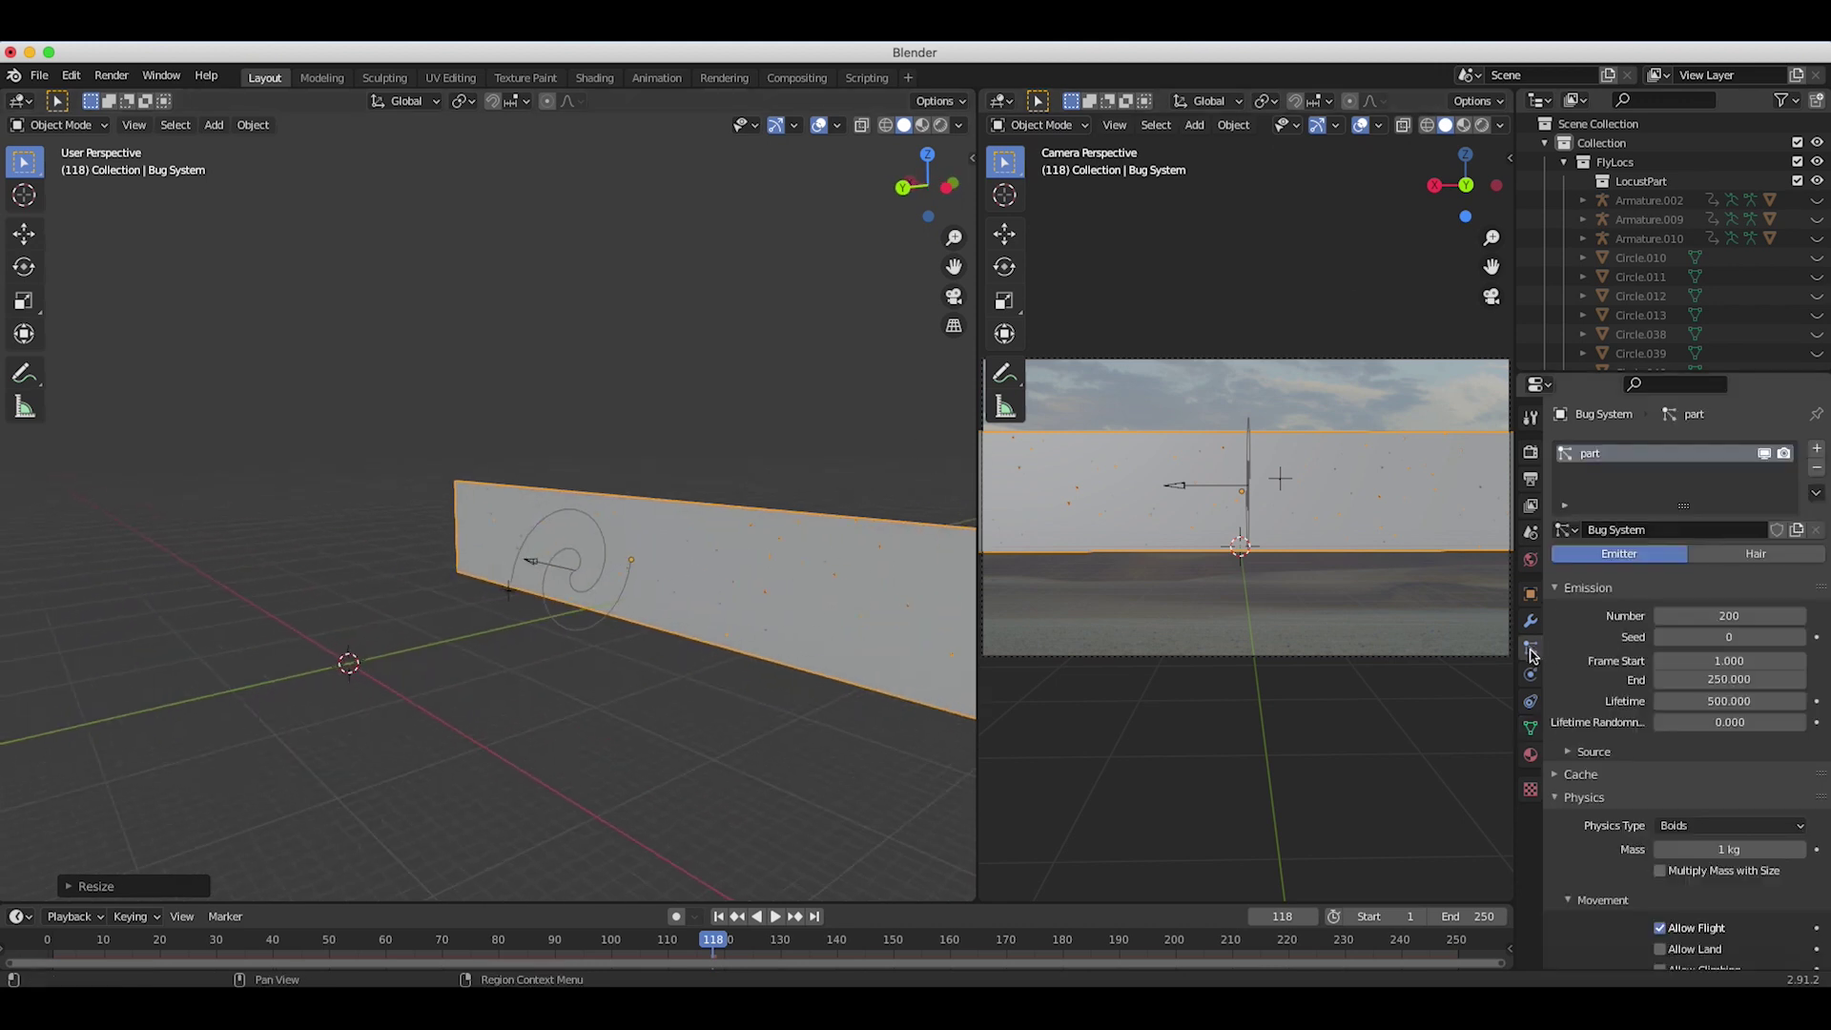
Step: Bake the Bug System particle cache for all 250 frames
scroll(1583, 839, down, 2)
click(1555, 706)
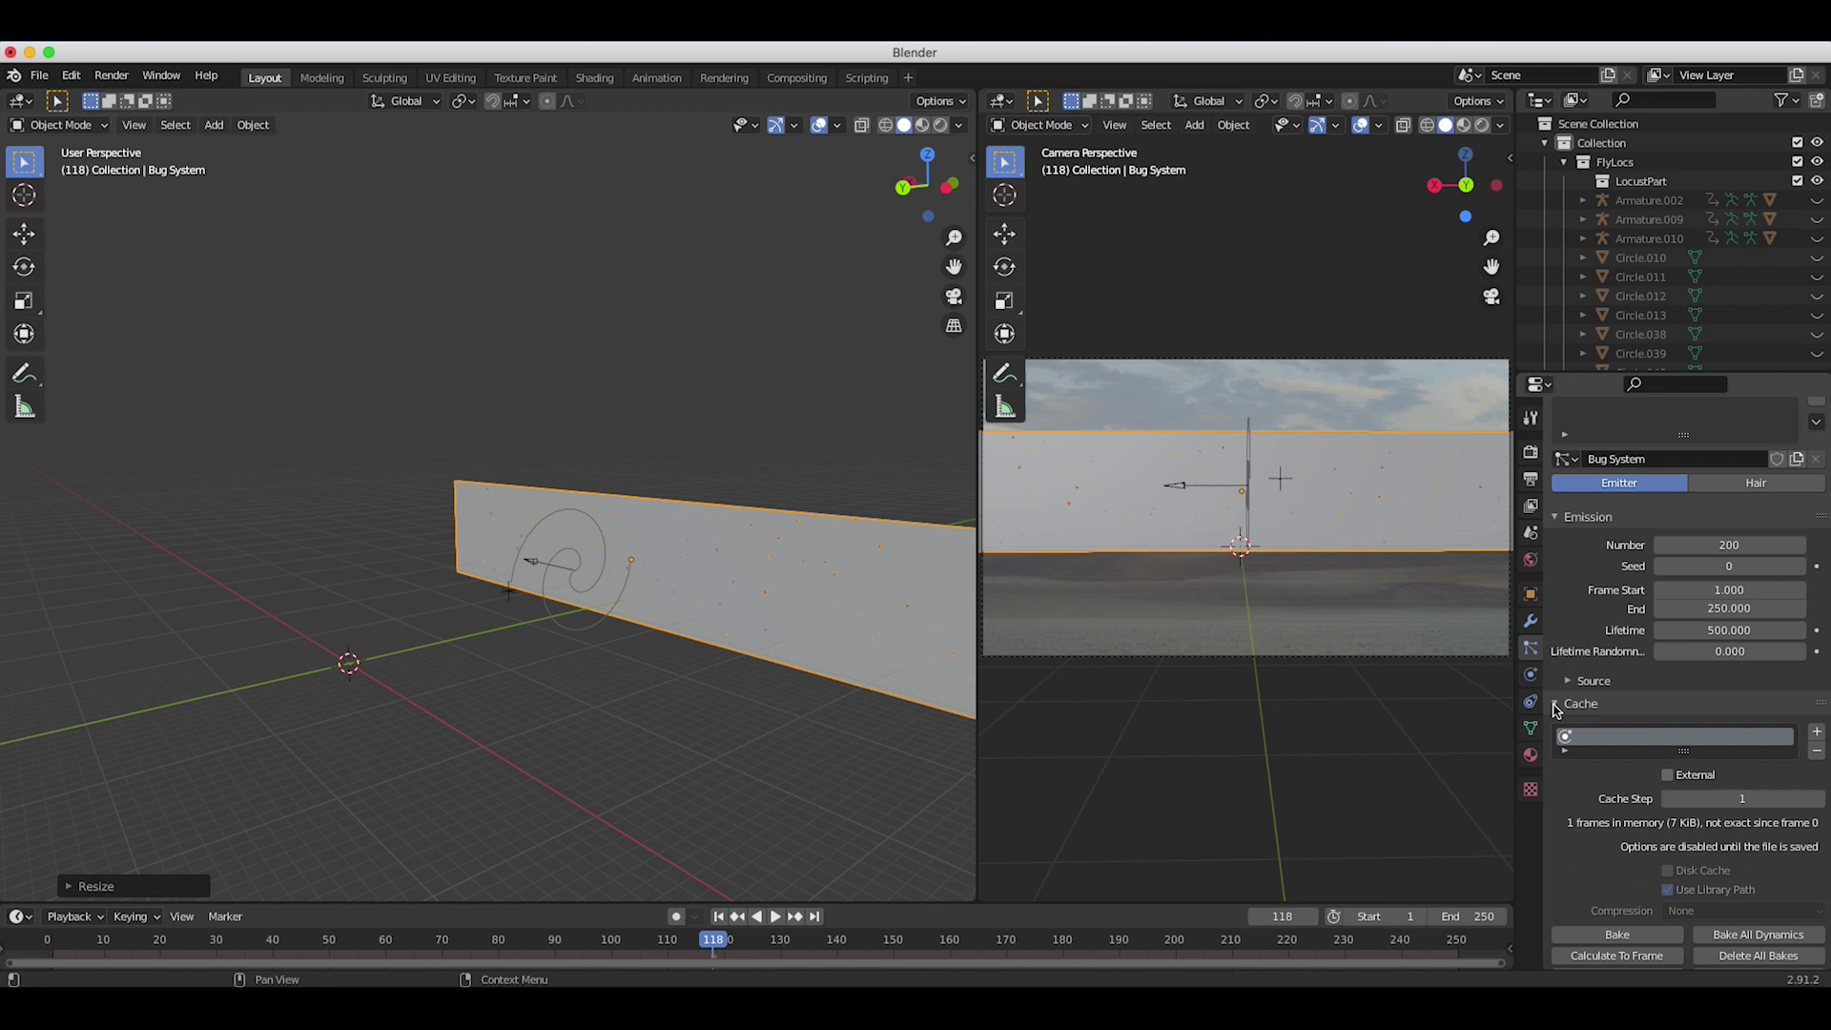
scroll(1622, 697, down, 3)
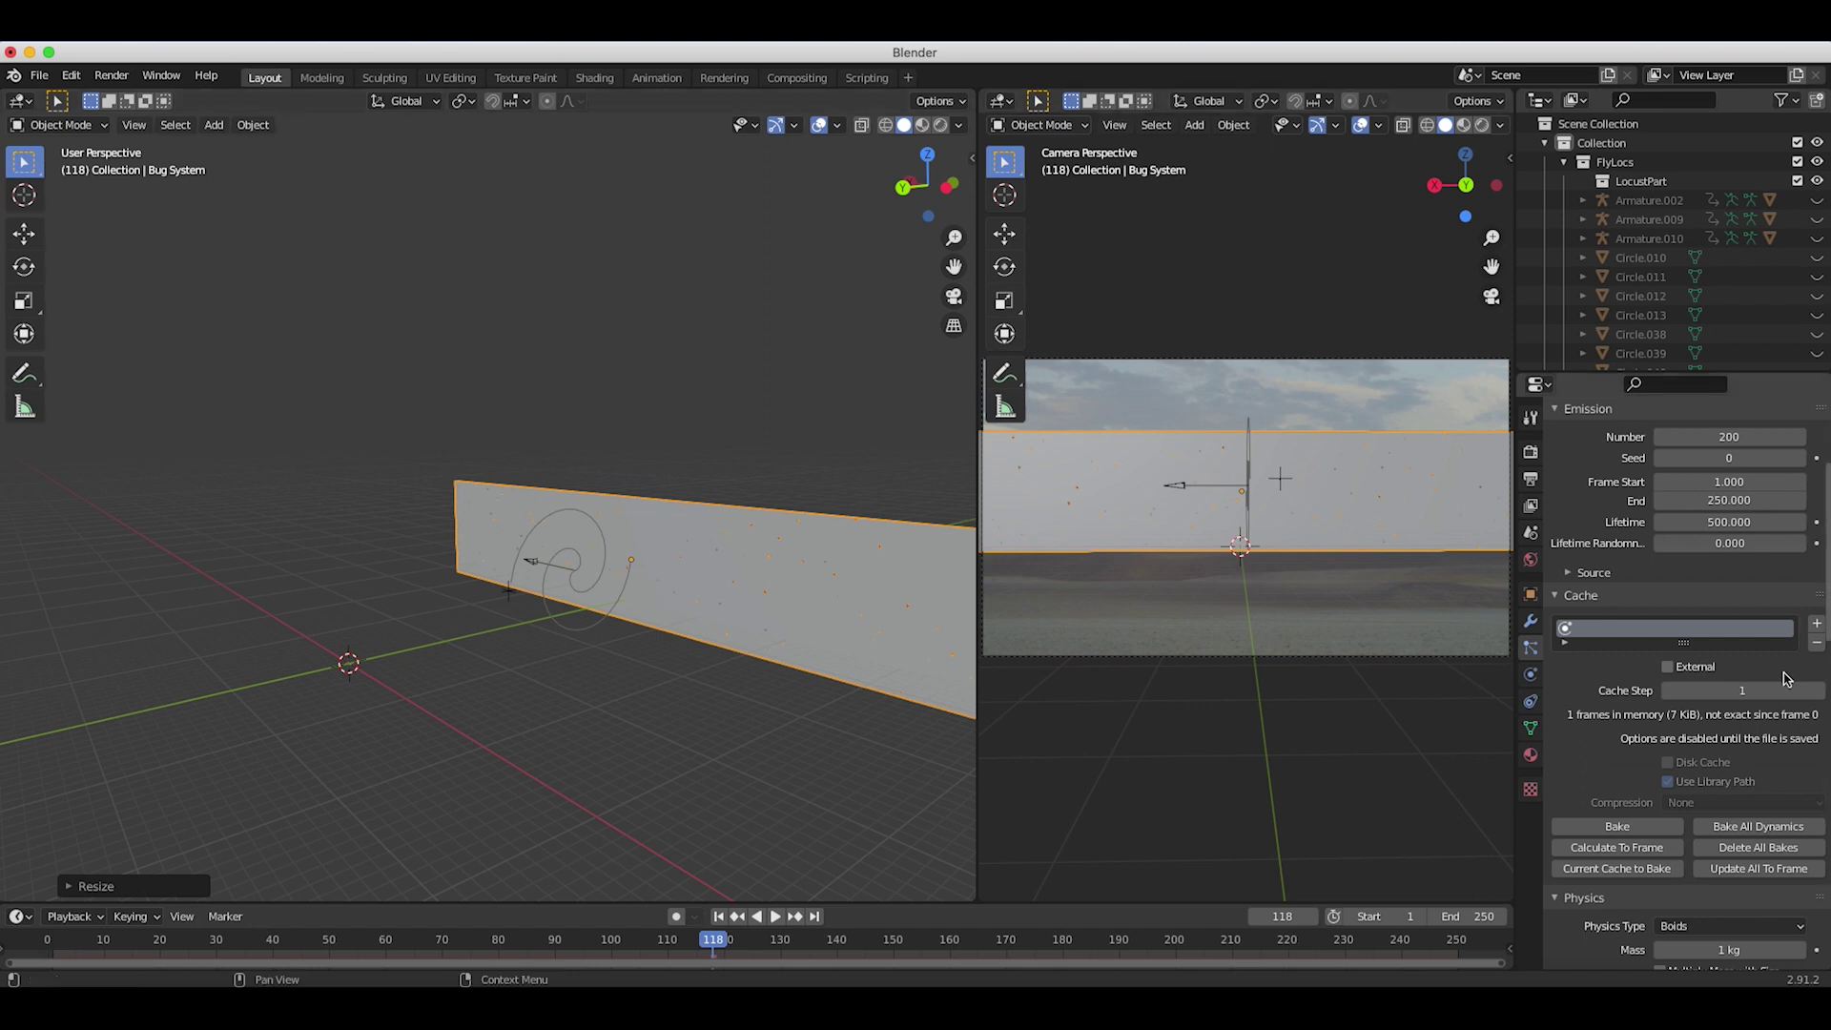
click(1618, 825)
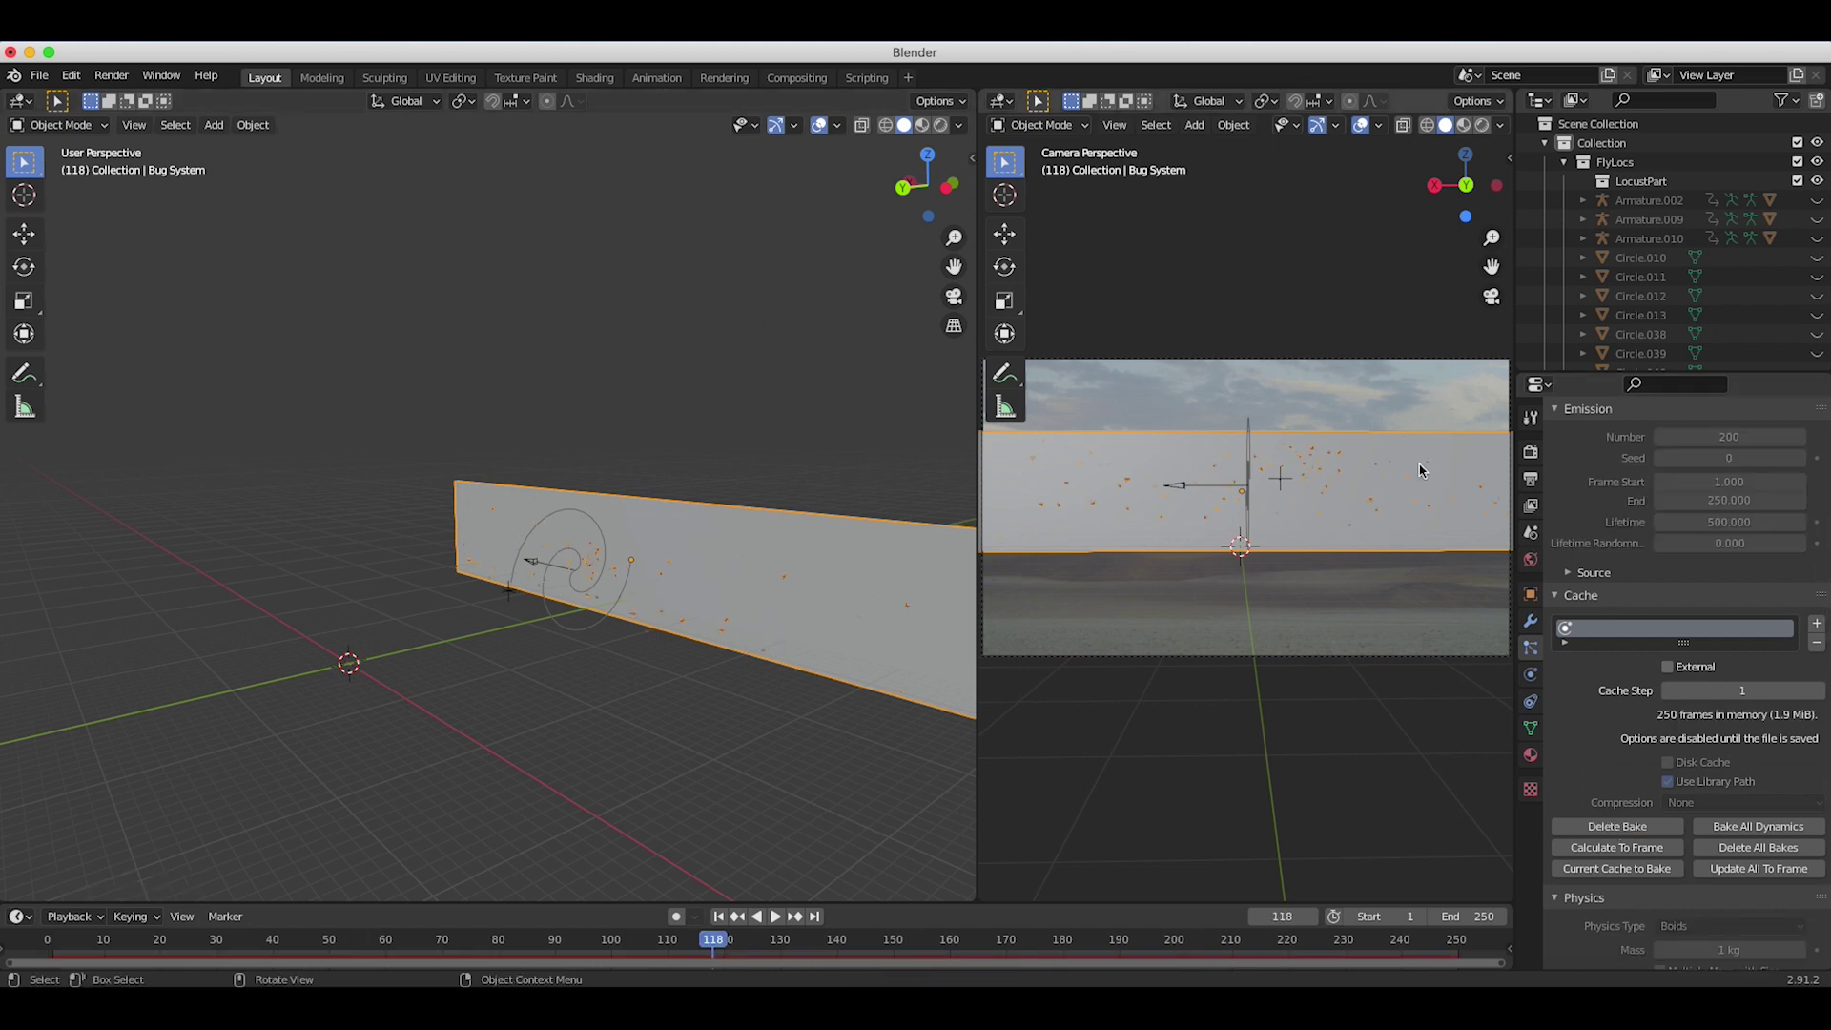
Step: Scrub the timeline to frame 145 to watch the locust swarm swirl
scroll(658, 574, up, 3)
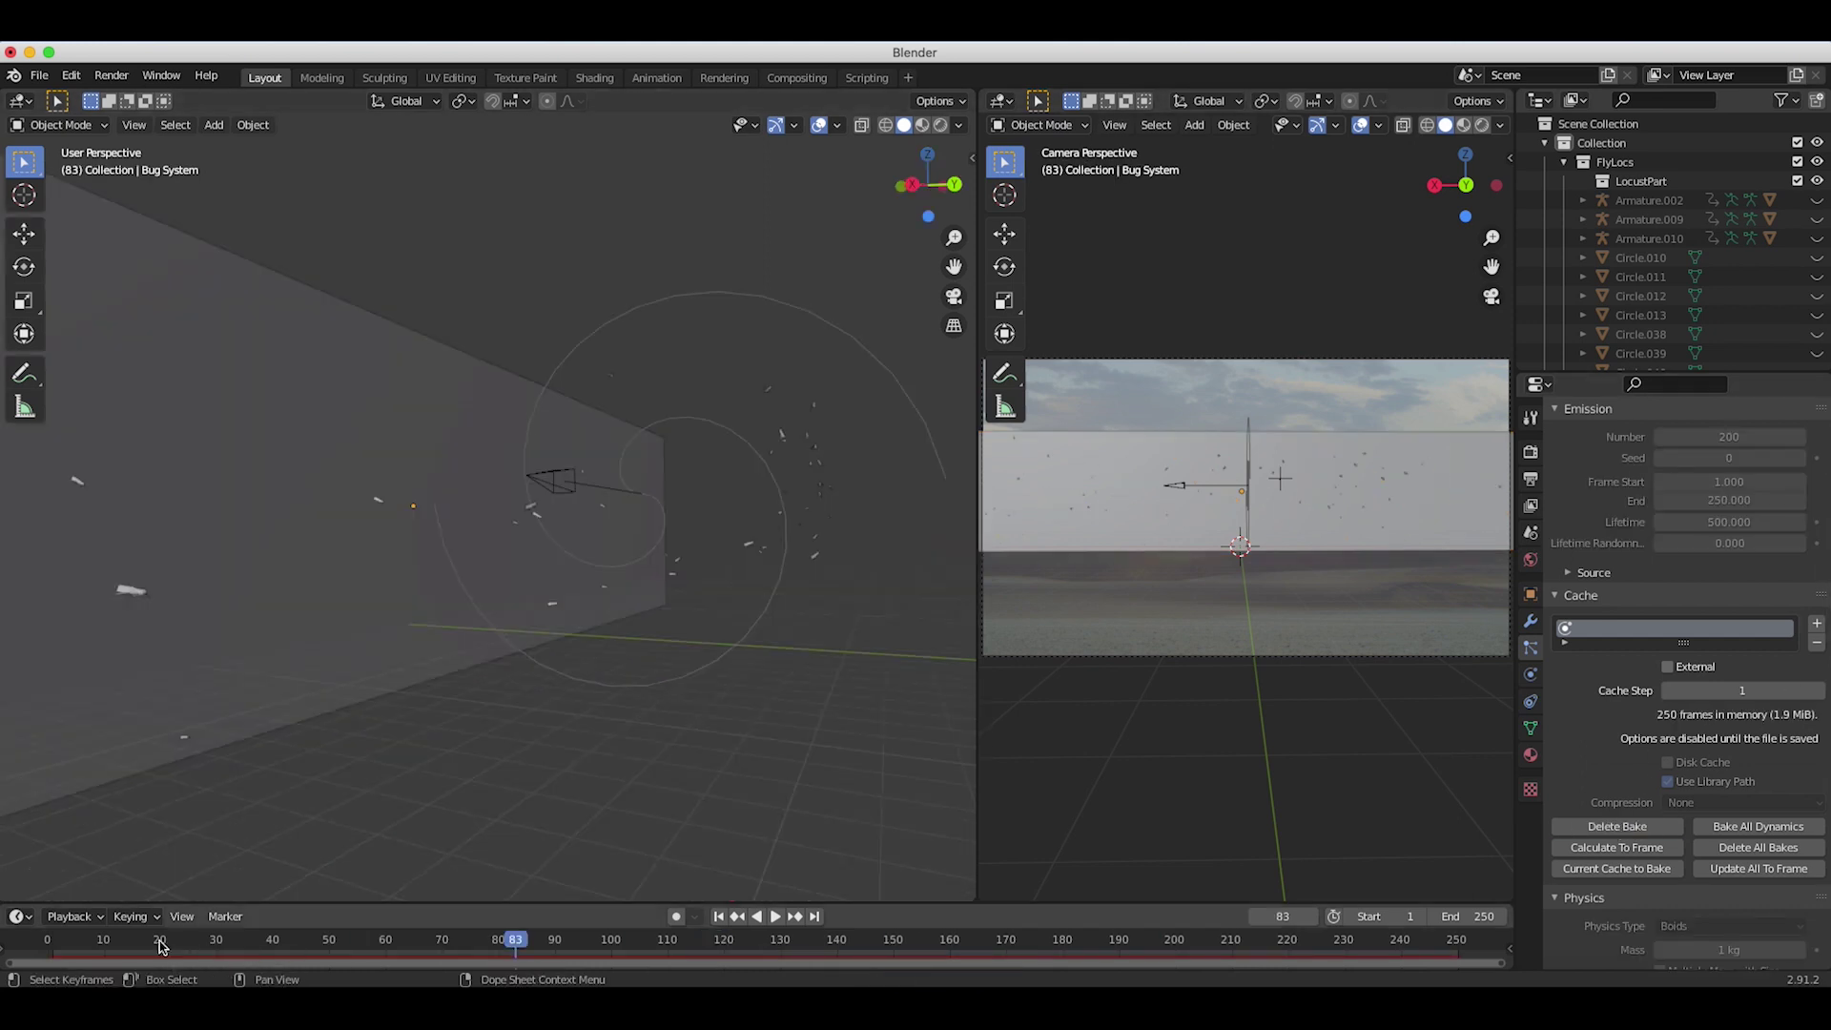
drag(151, 940, 868, 946)
scroll(503, 472, right, 10)
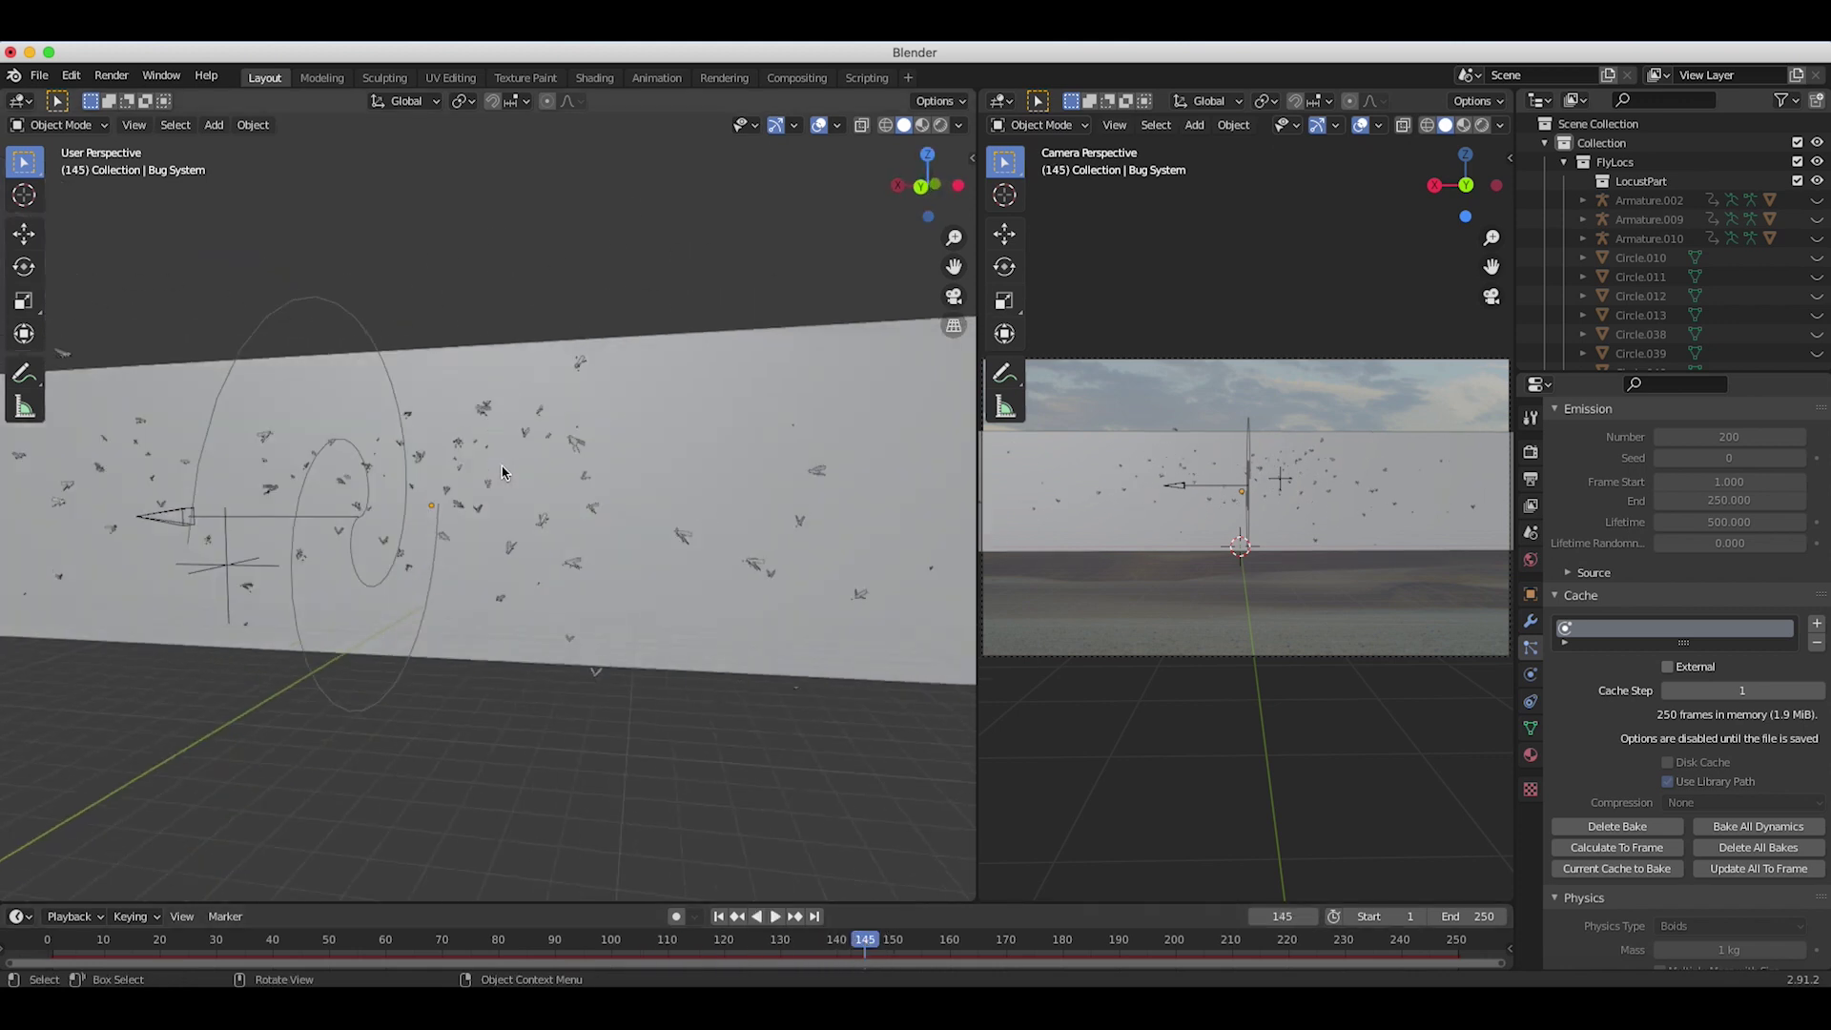
Step: Duplicate the Vortex field and slide the copy along X to the plane's left side
ctrl+scroll(503, 472, down, 5)
scroll(502, 474, down, 4)
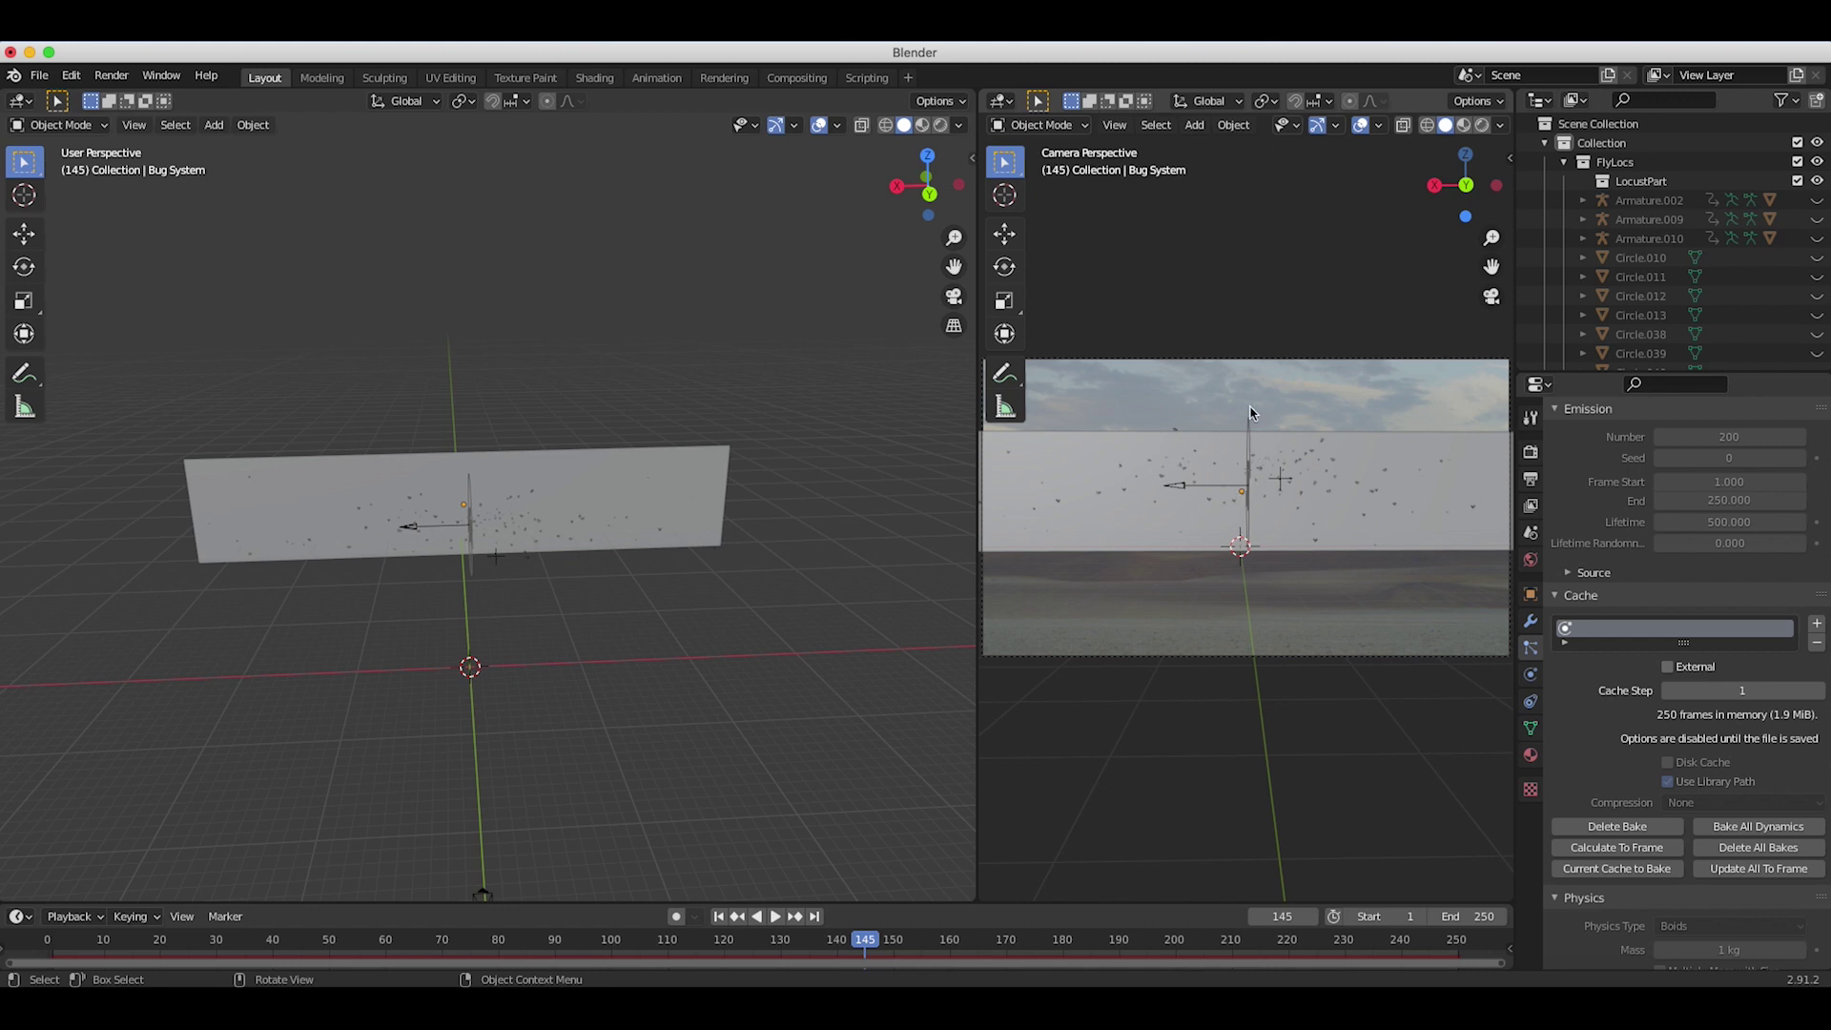
scroll(437, 540, up, 4)
shift+scroll(437, 540, left, 5)
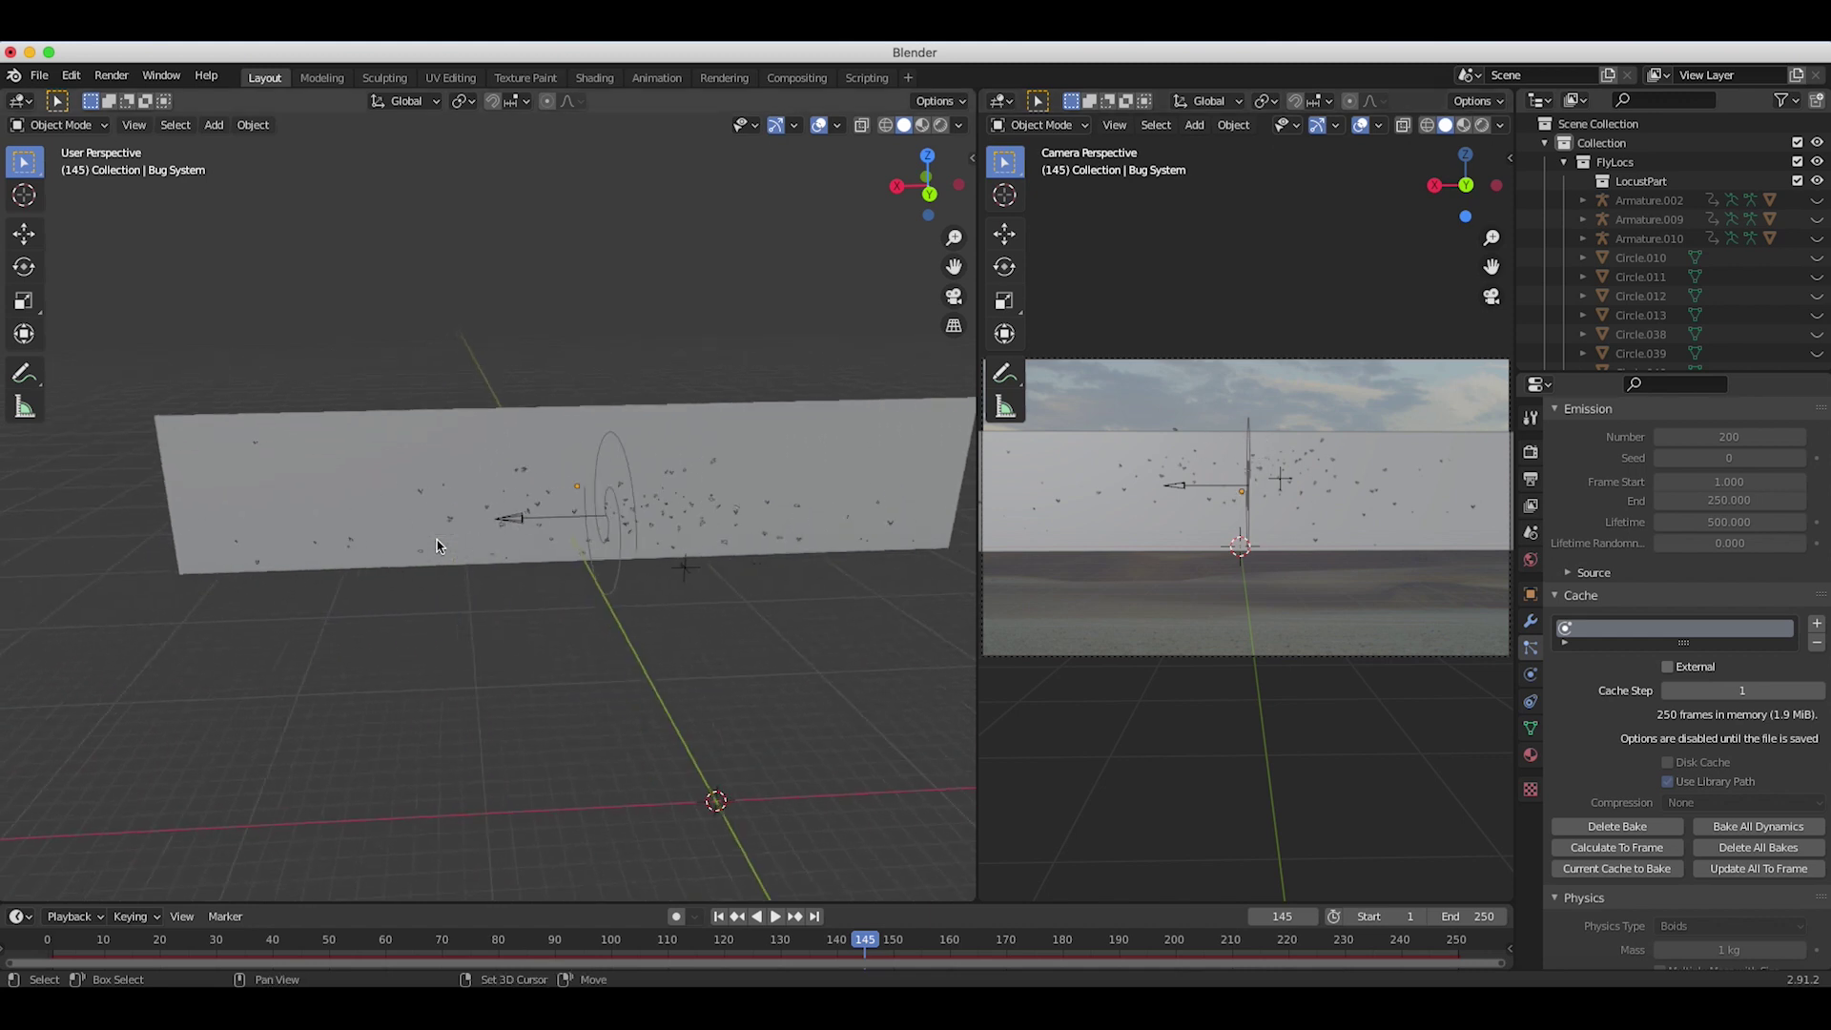
click(631, 447)
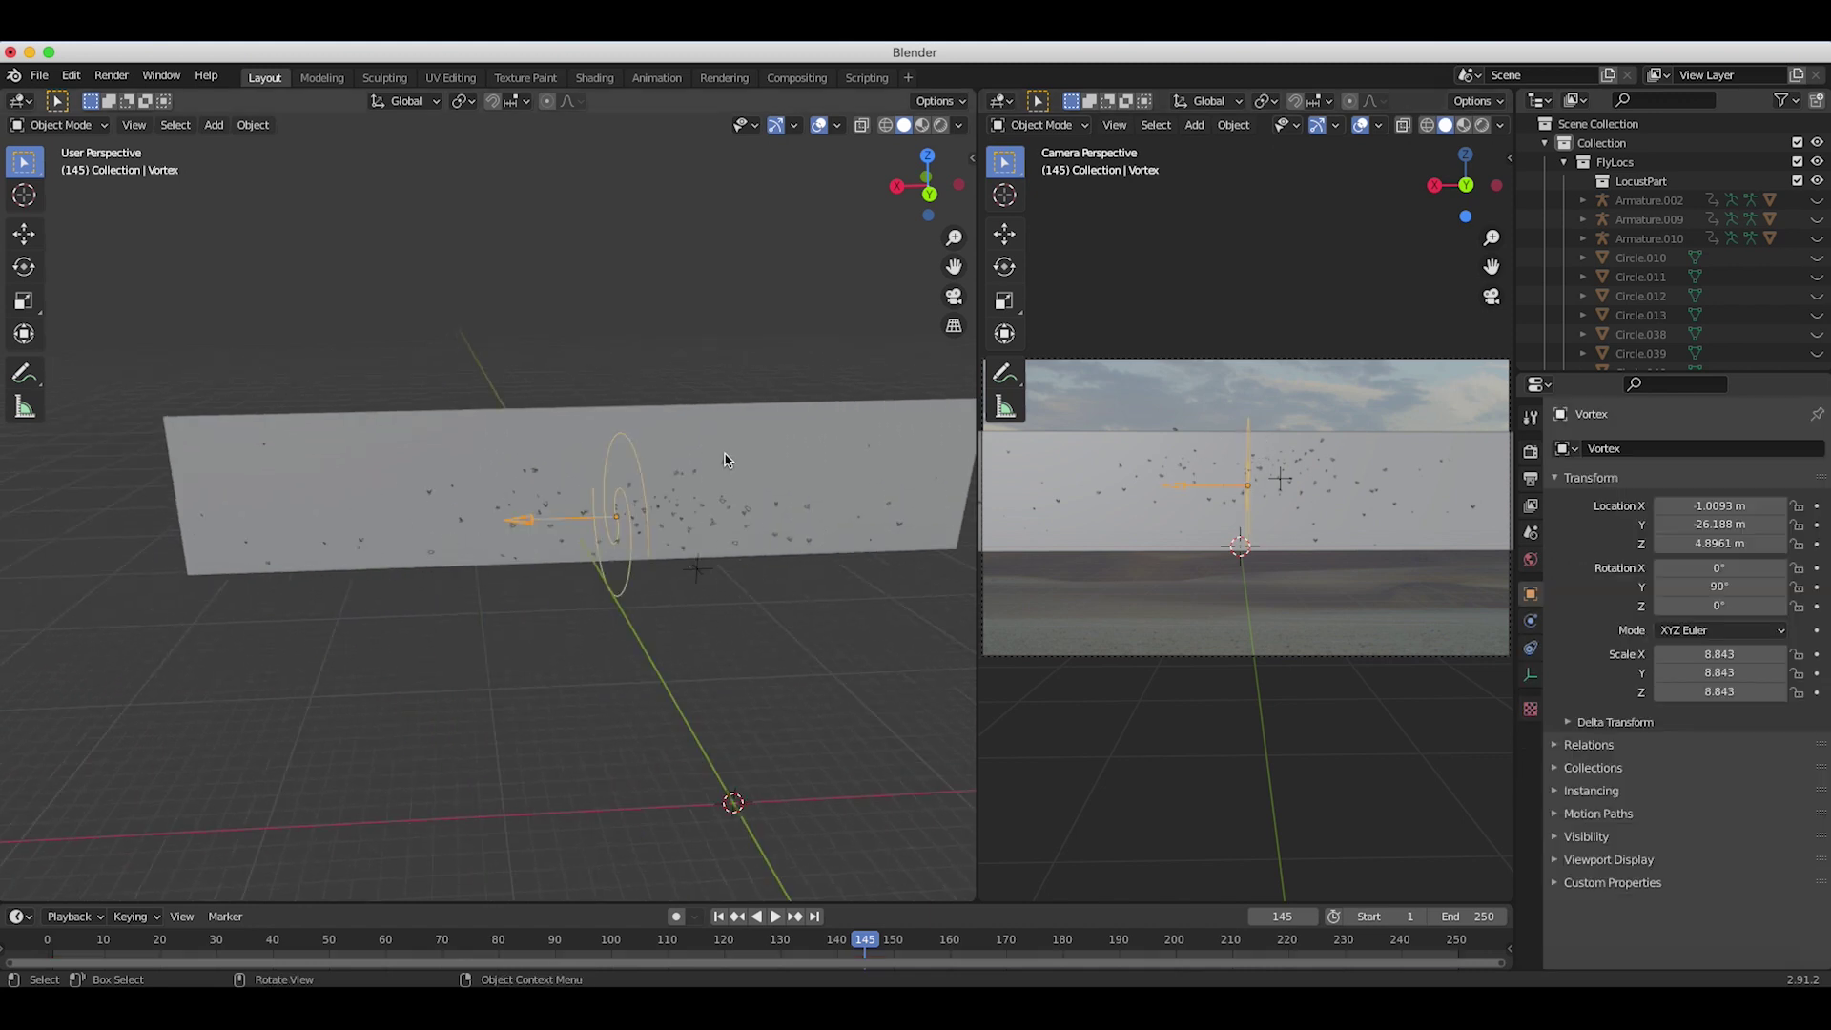
key(shift+d)
key(x)
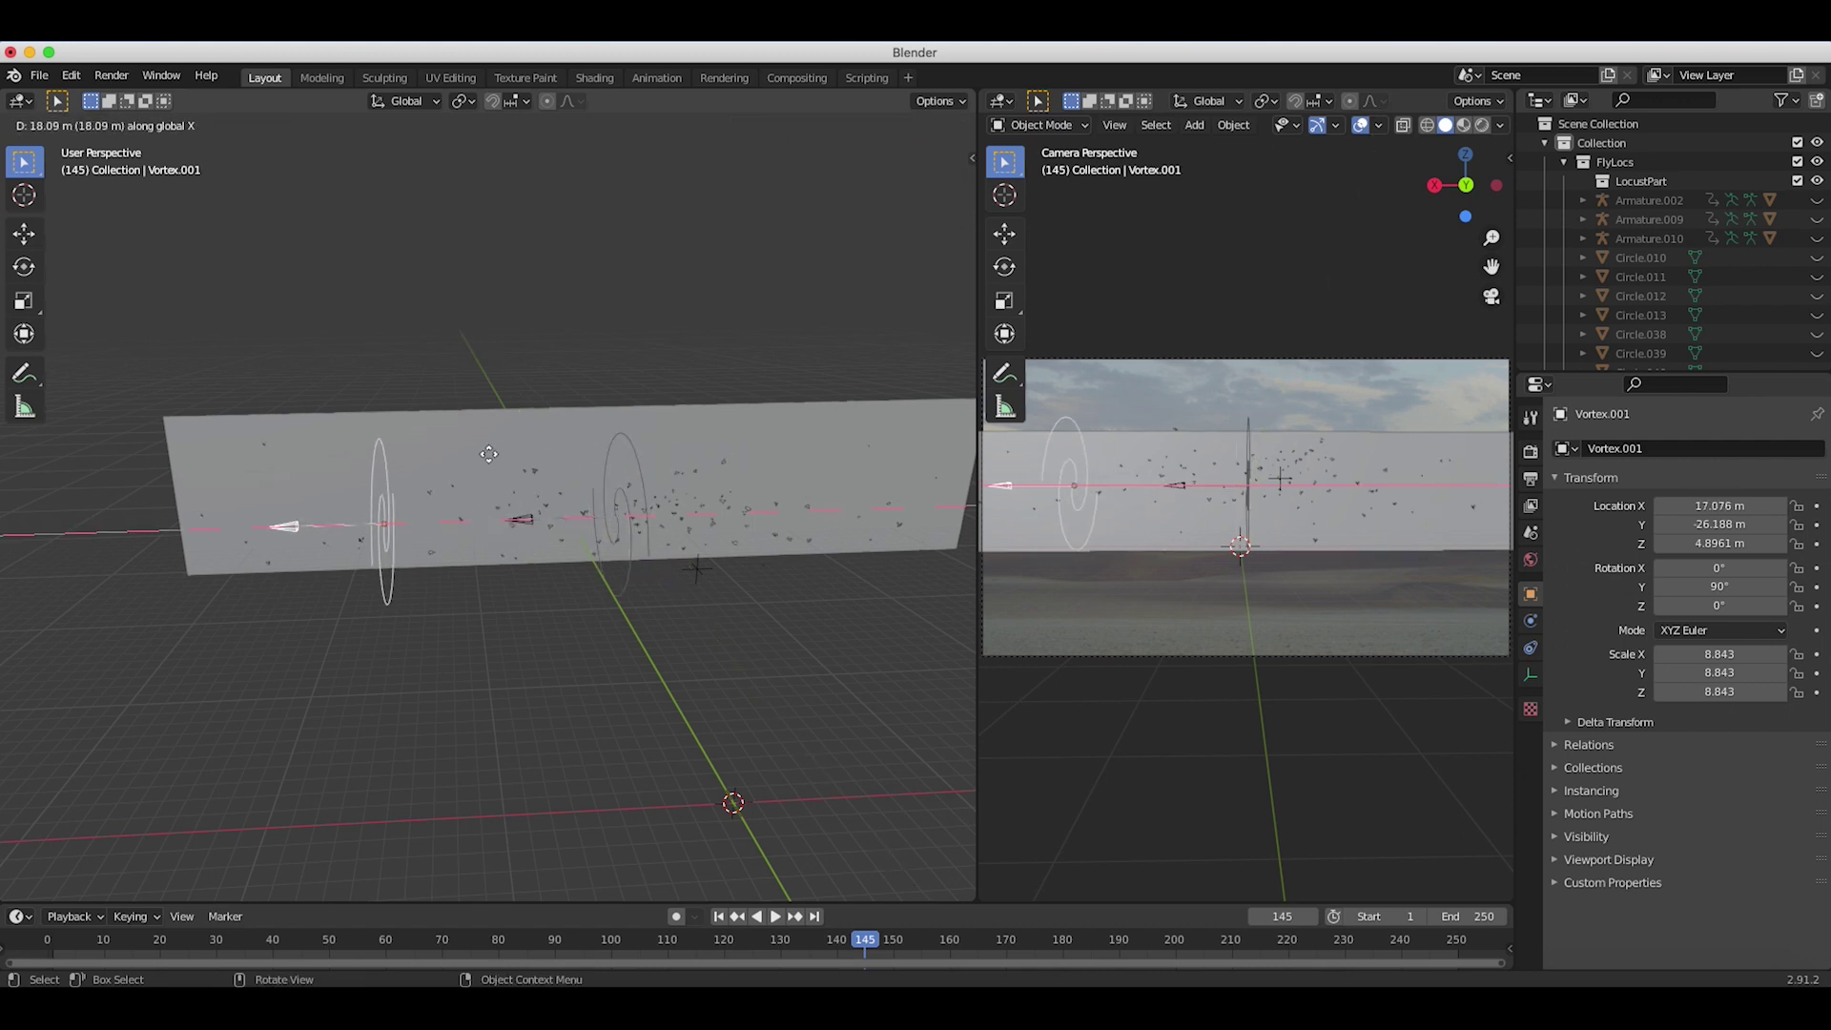
click(448, 450)
scroll(630, 561, down, 2)
shift+scroll(630, 560, right, 4)
middle_drag(629, 567, 626, 564)
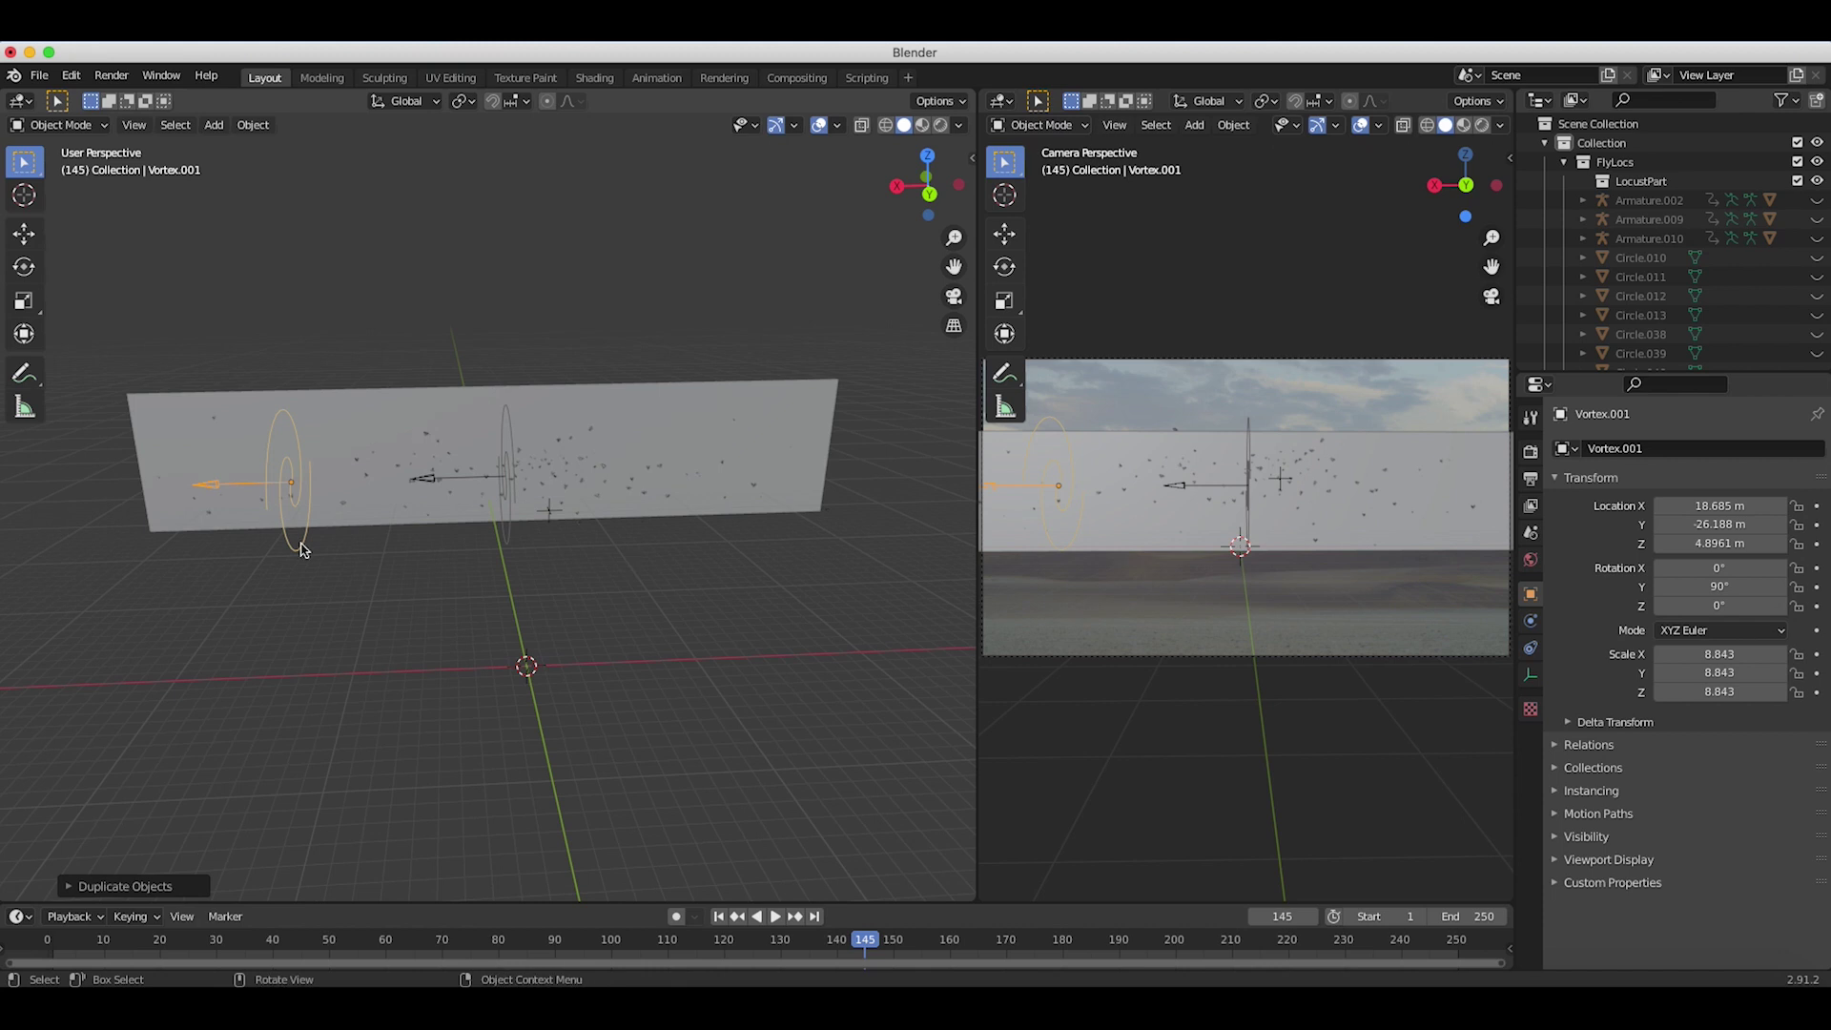
Step: Add a third vortex along X at the plane's other end and scale it slightly smaller
key(shift+d)
key(y)
key(x)
click(751, 521)
key(s)
click(757, 426)
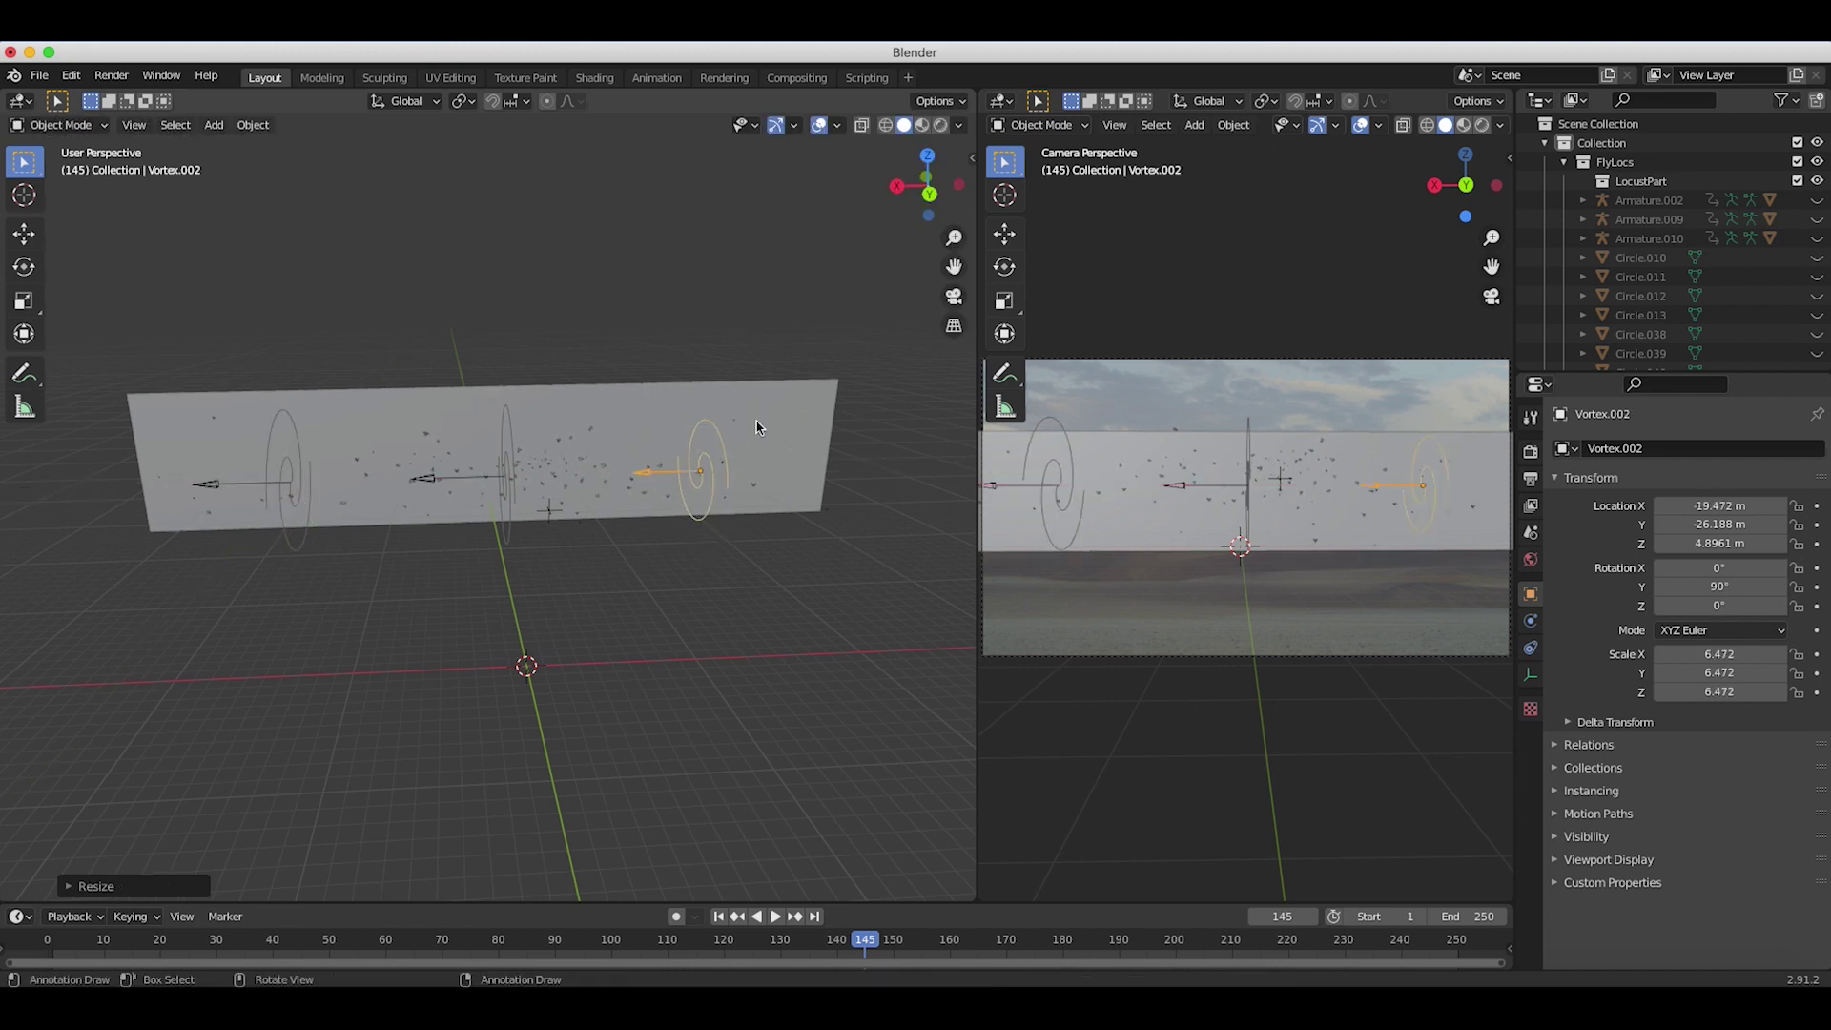
Step: Shrink the left vortex copy slightly and nudge it upward
click(276, 427)
key(s)
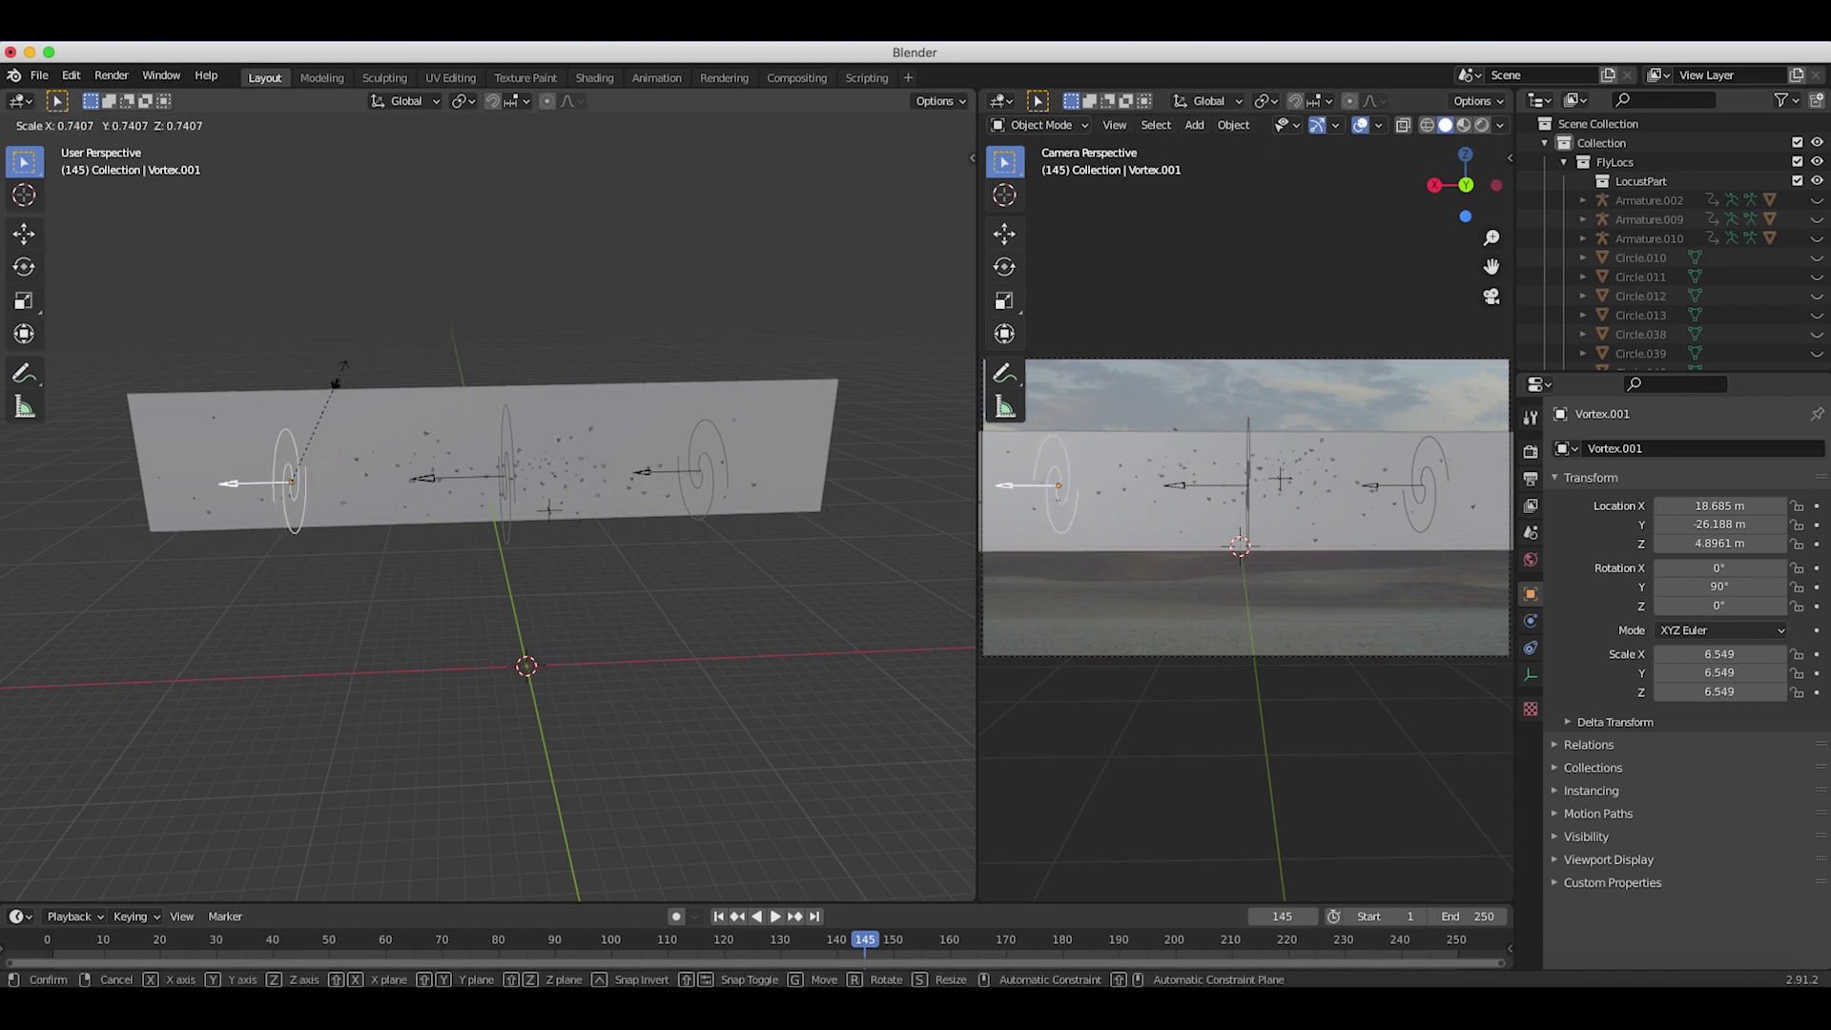
click(335, 384)
key(g)
click(359, 522)
click(729, 480)
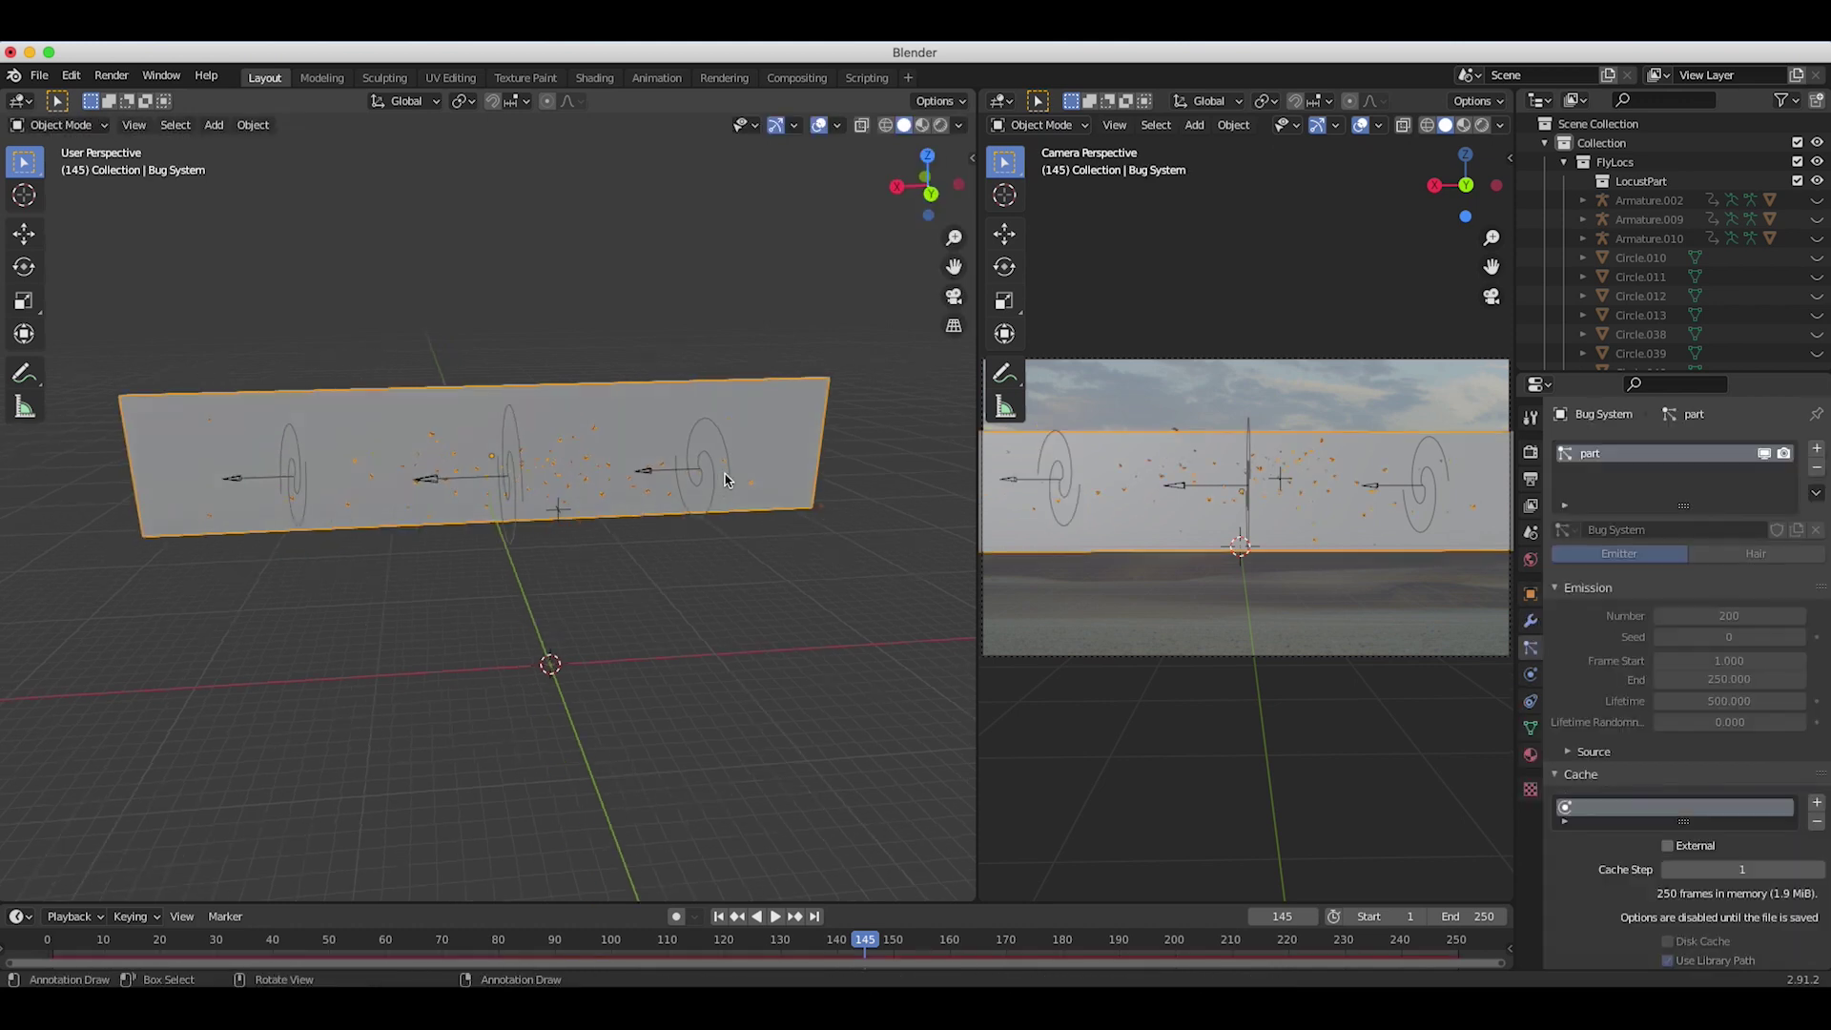
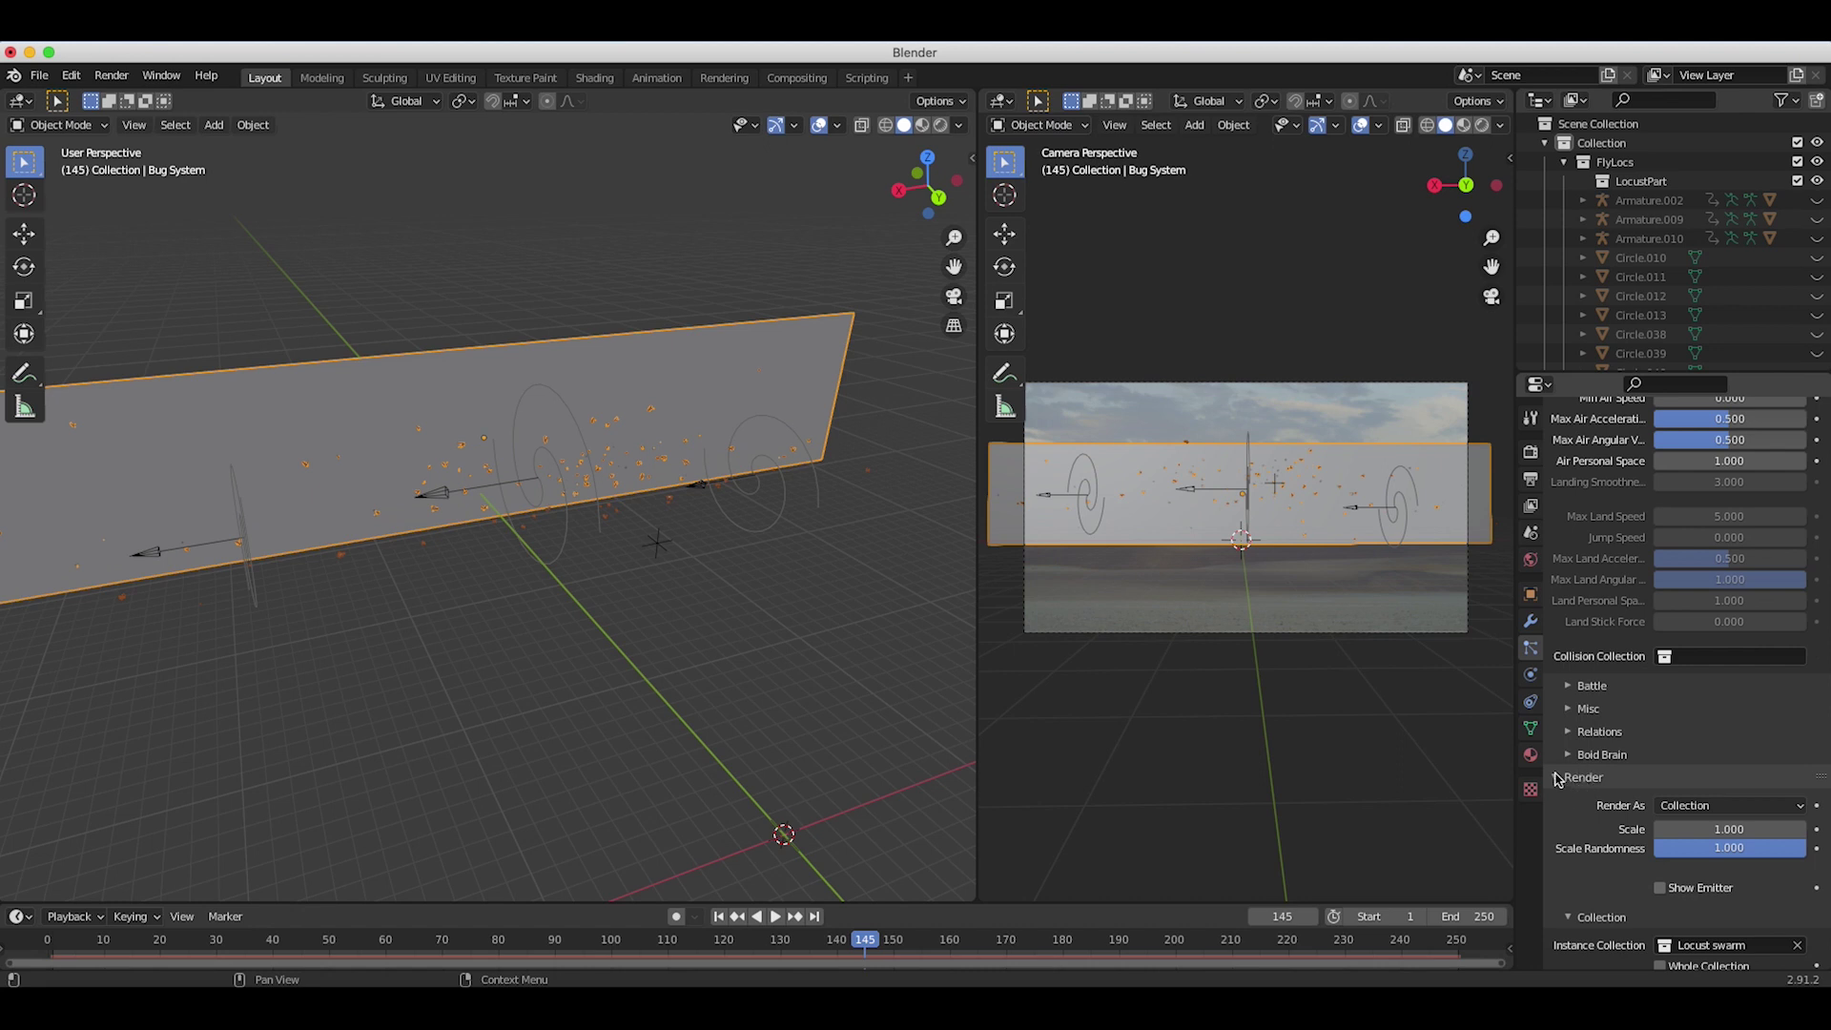
Step: Change the particle Render Scale from 1.0 to 0.6 so the instanced locusts shrink
double_click(1712, 828)
text(1.0)
key(BackSpace)
key(BackSpace)
key(BackSpace)
text(.6)
key(Return)
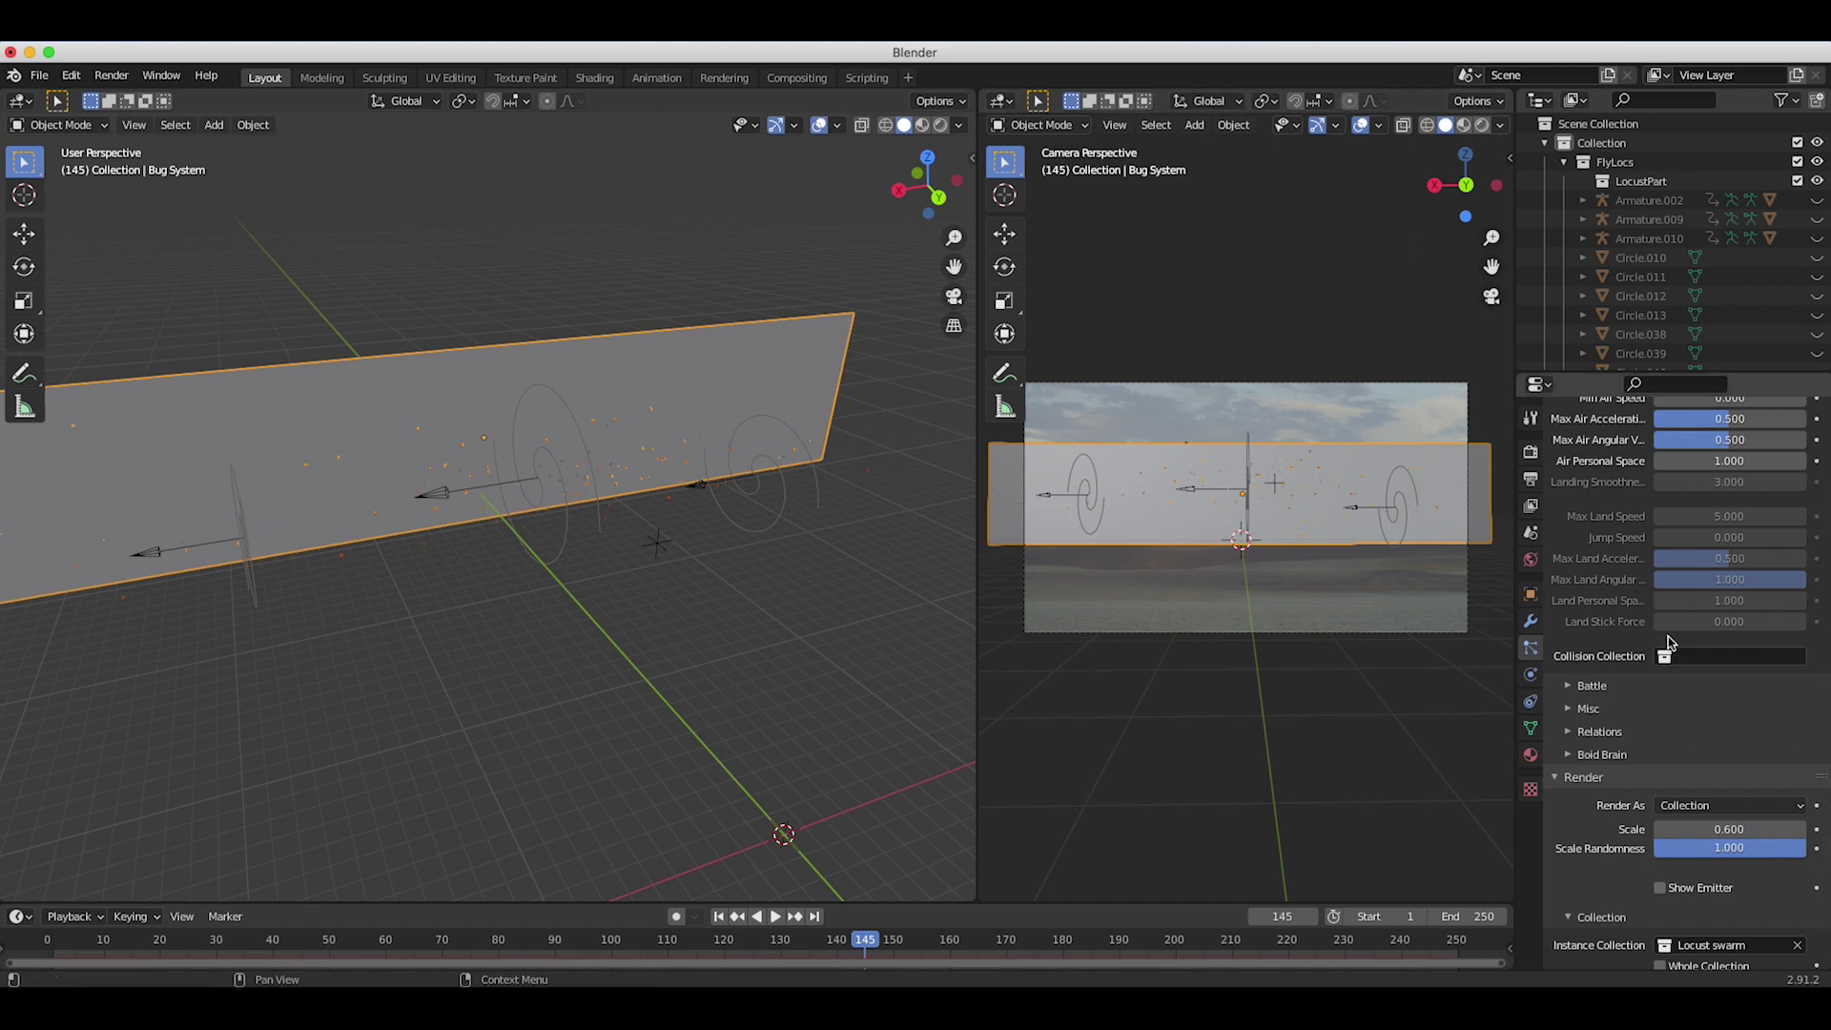
scroll(1679, 630, up, 20)
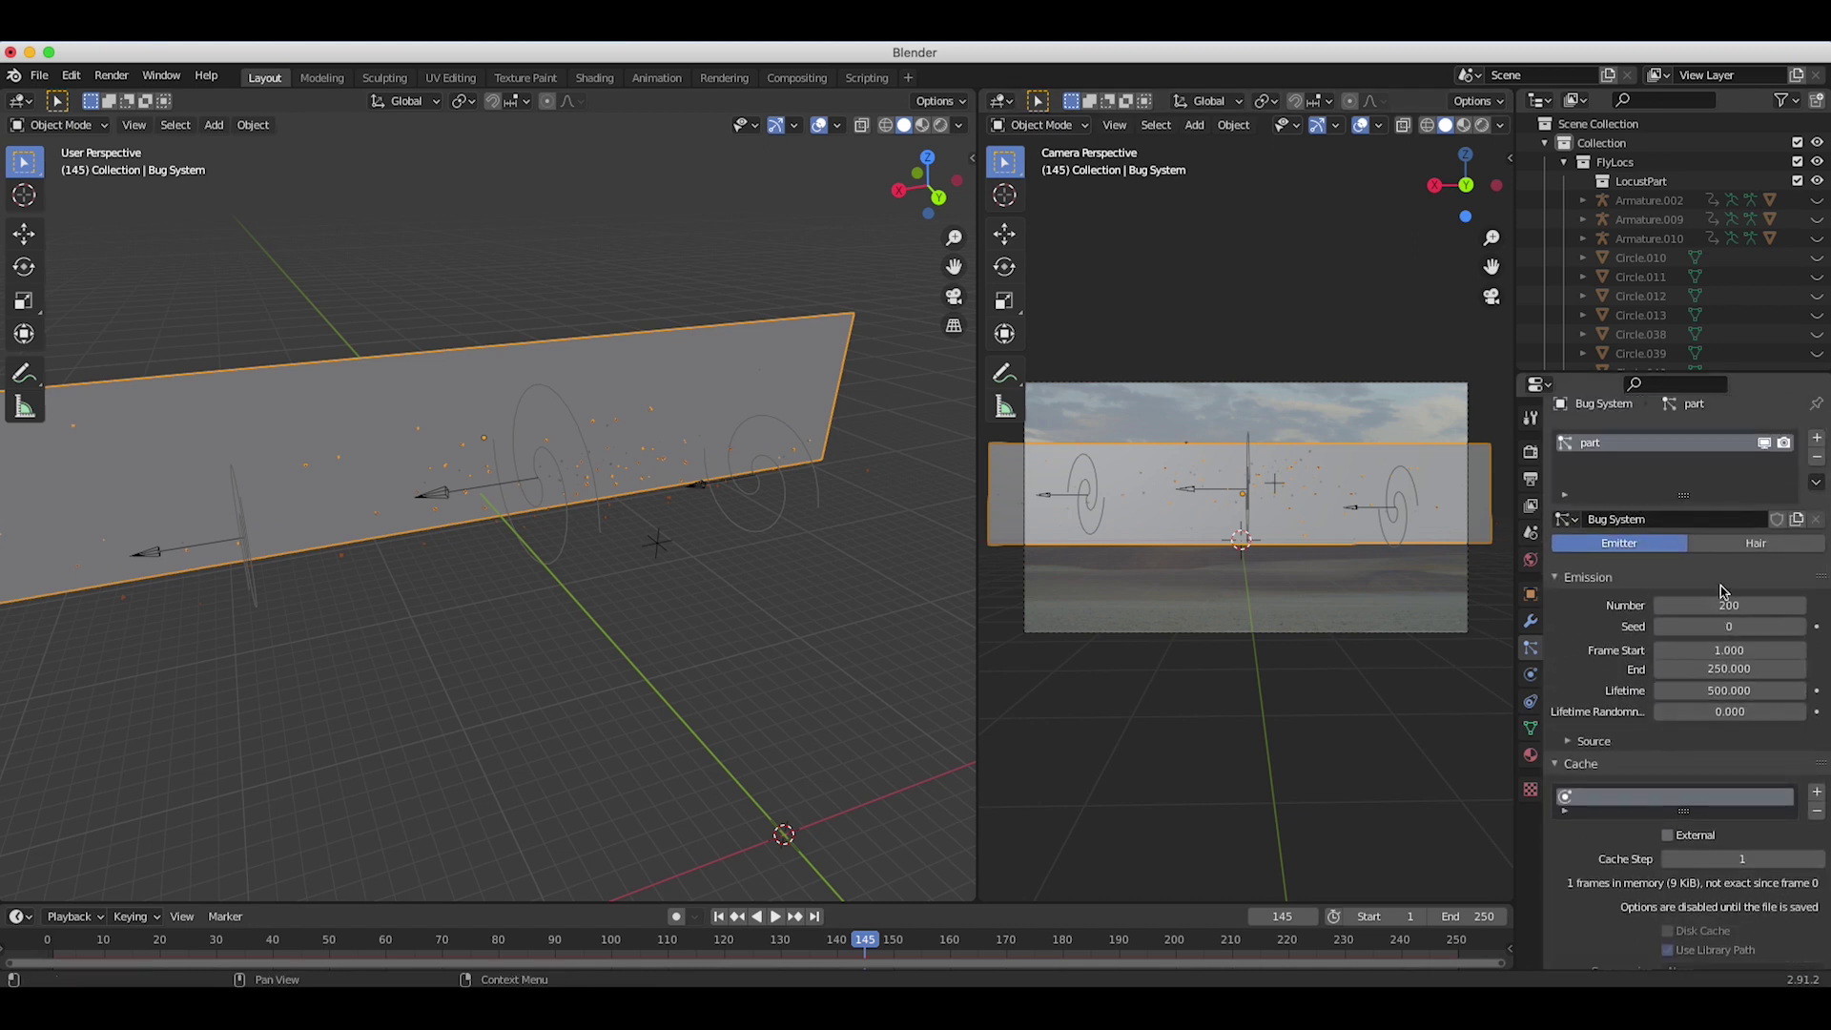
Step: Set the Emission particle Number to 45000
click(1723, 605)
text(45000)
key(Return)
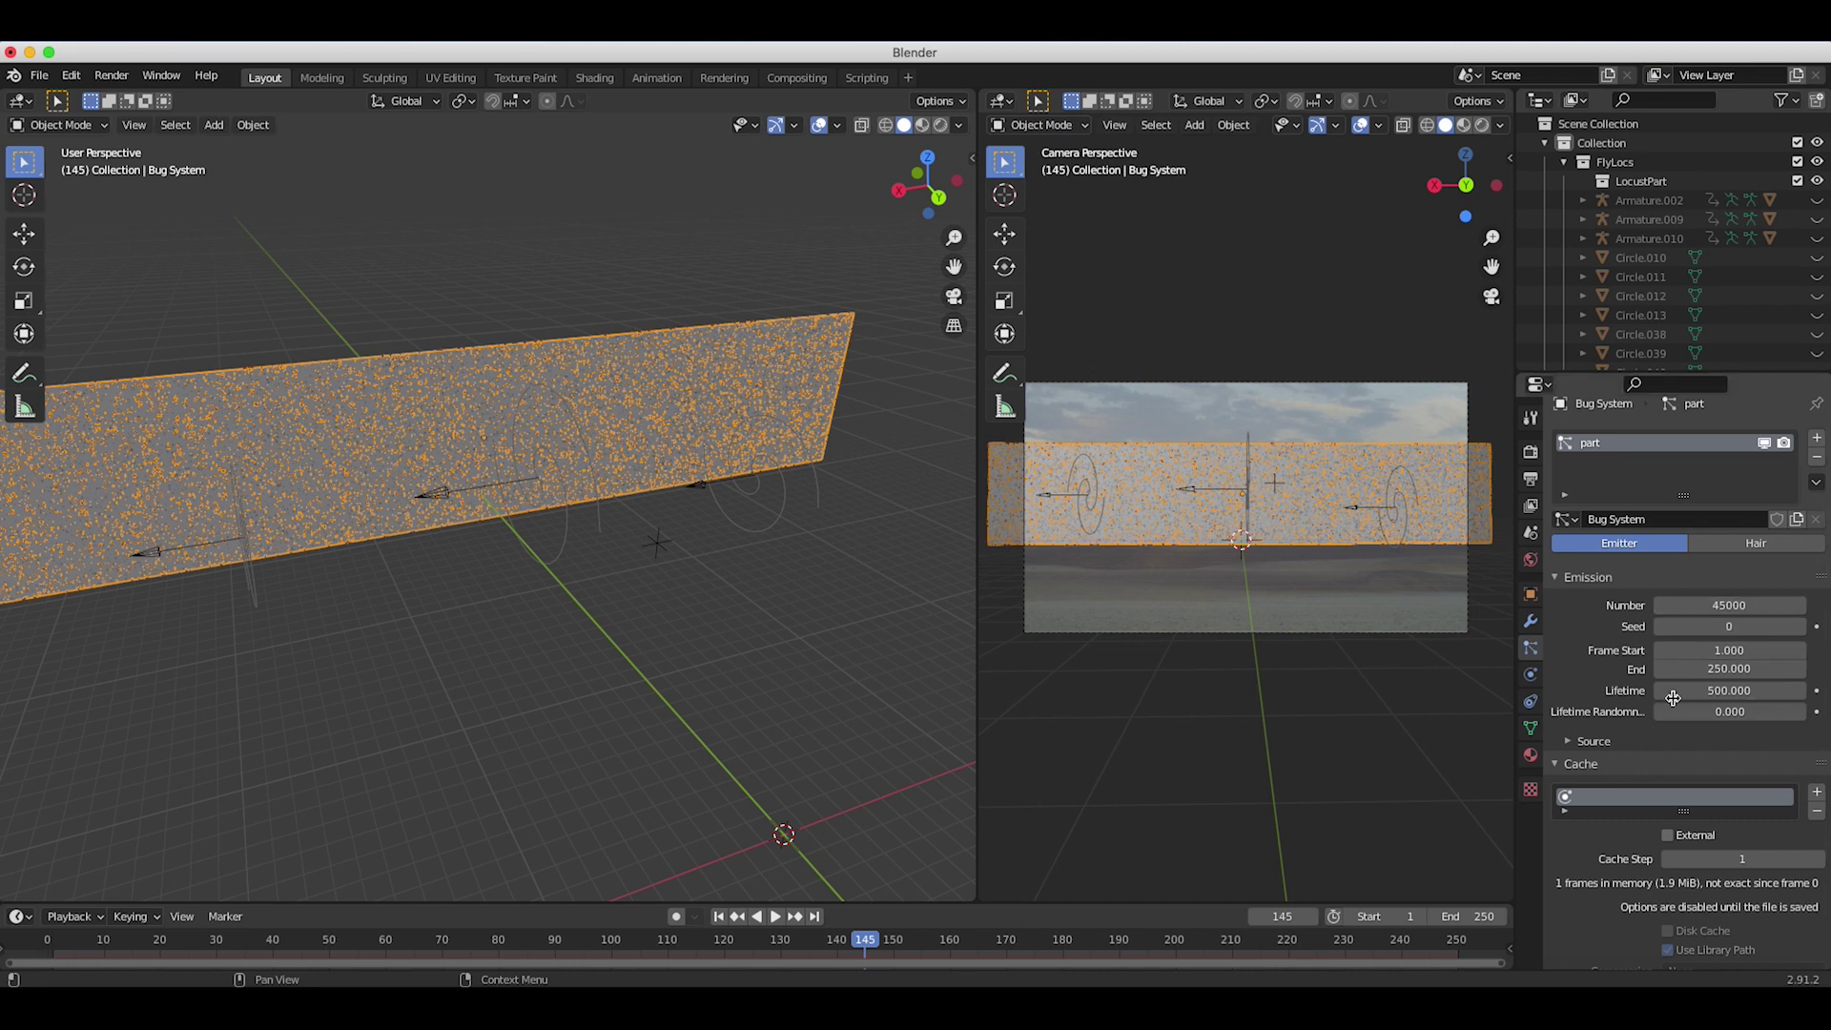
Step: Bake the Bug System particle cache
scroll(1606, 706, down, 3)
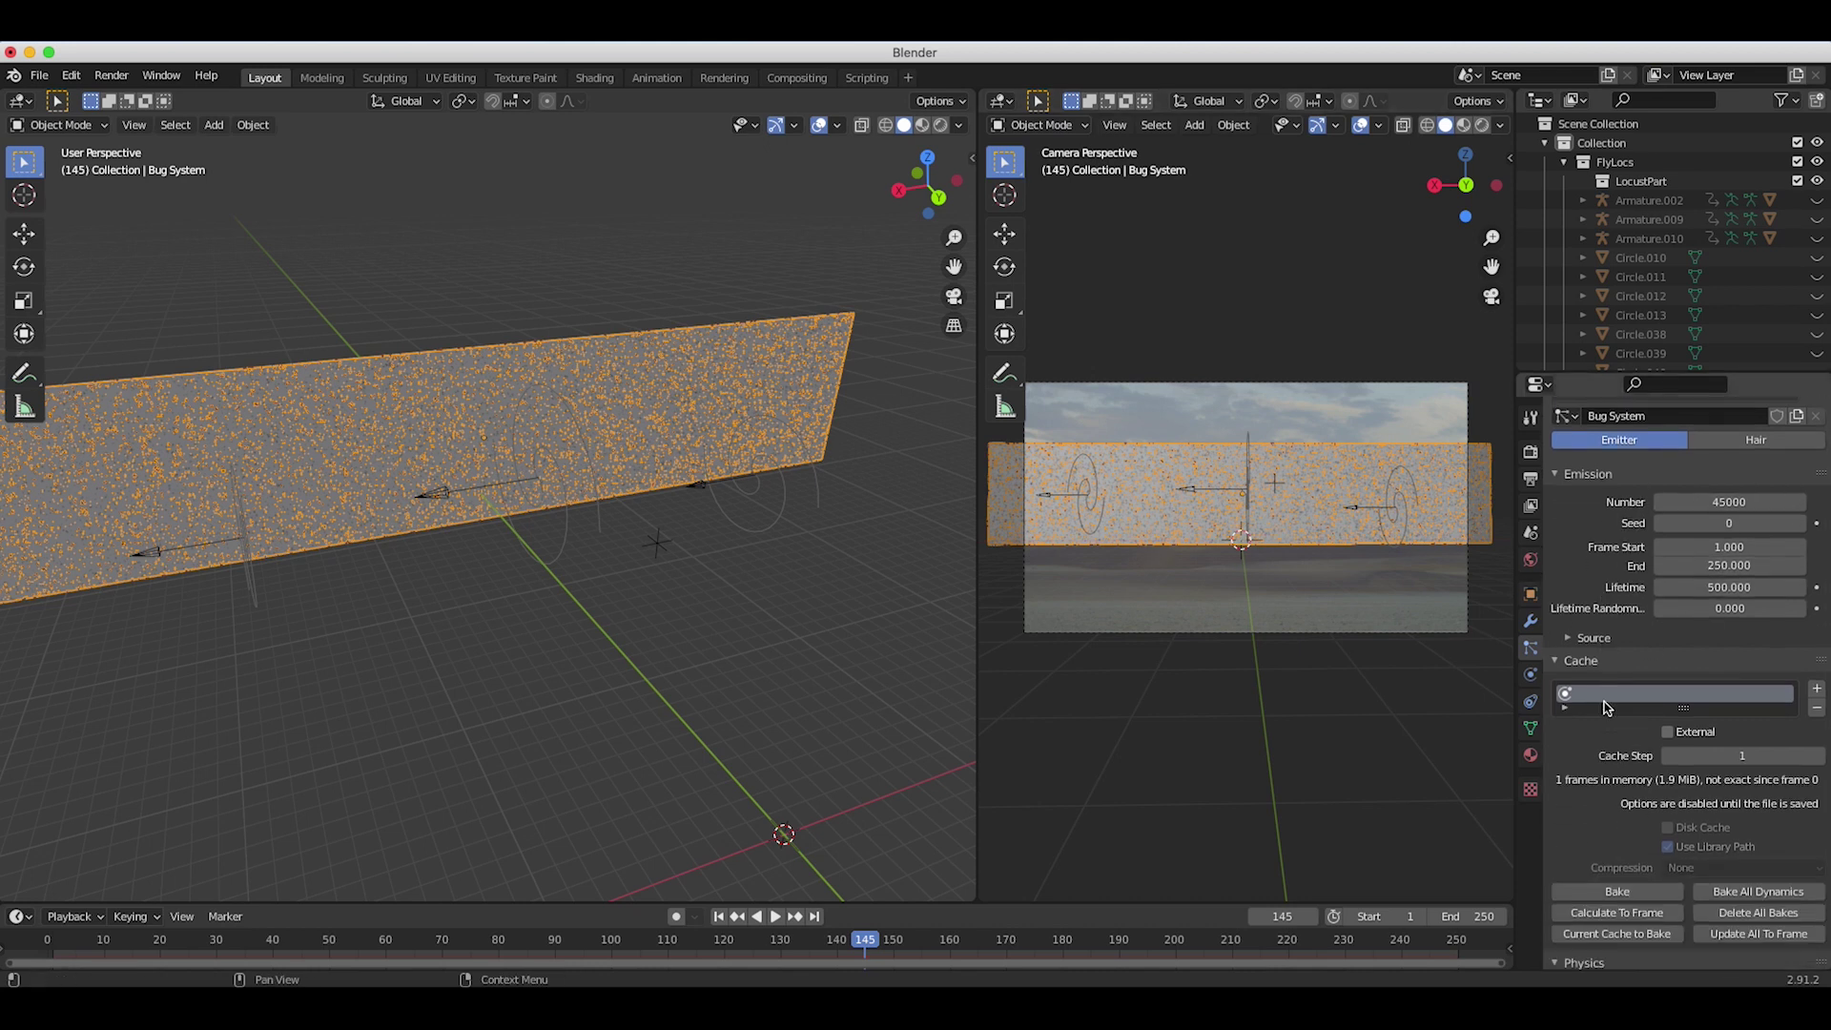
scroll(1609, 691, up, 2)
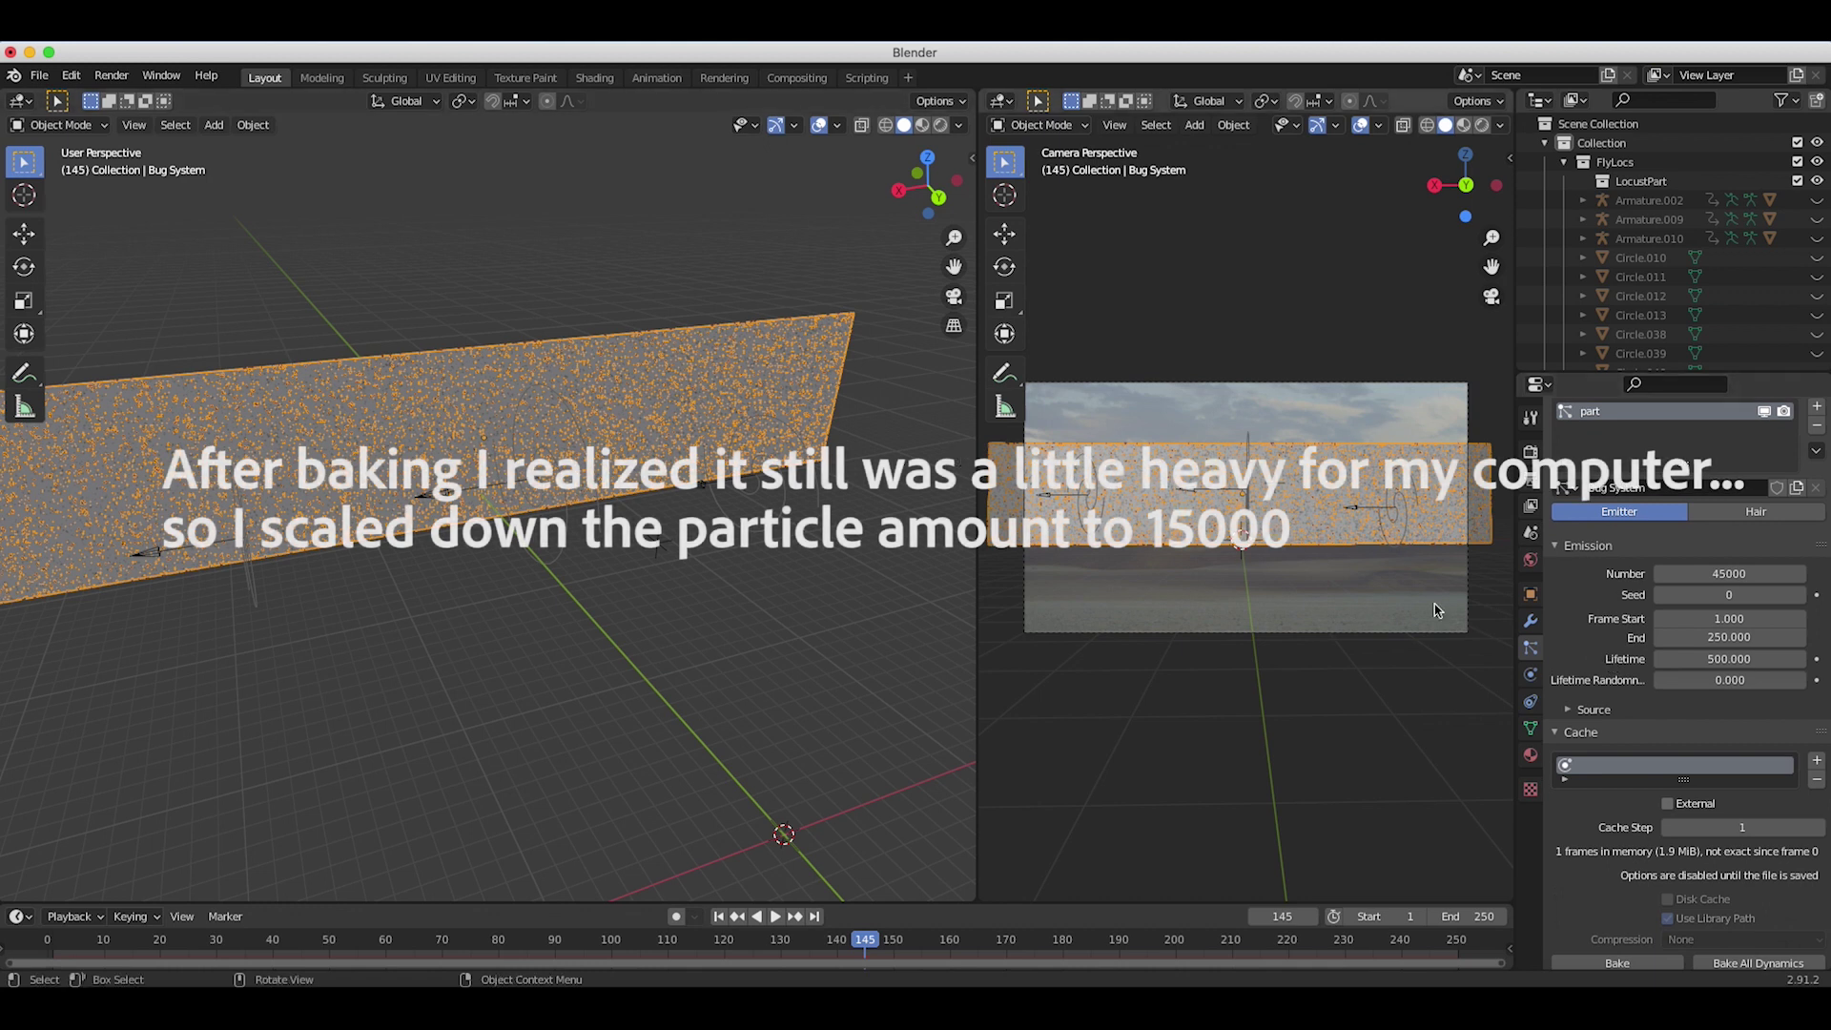
scroll(1731, 776, down, 10)
scroll(1600, 689, up, 5)
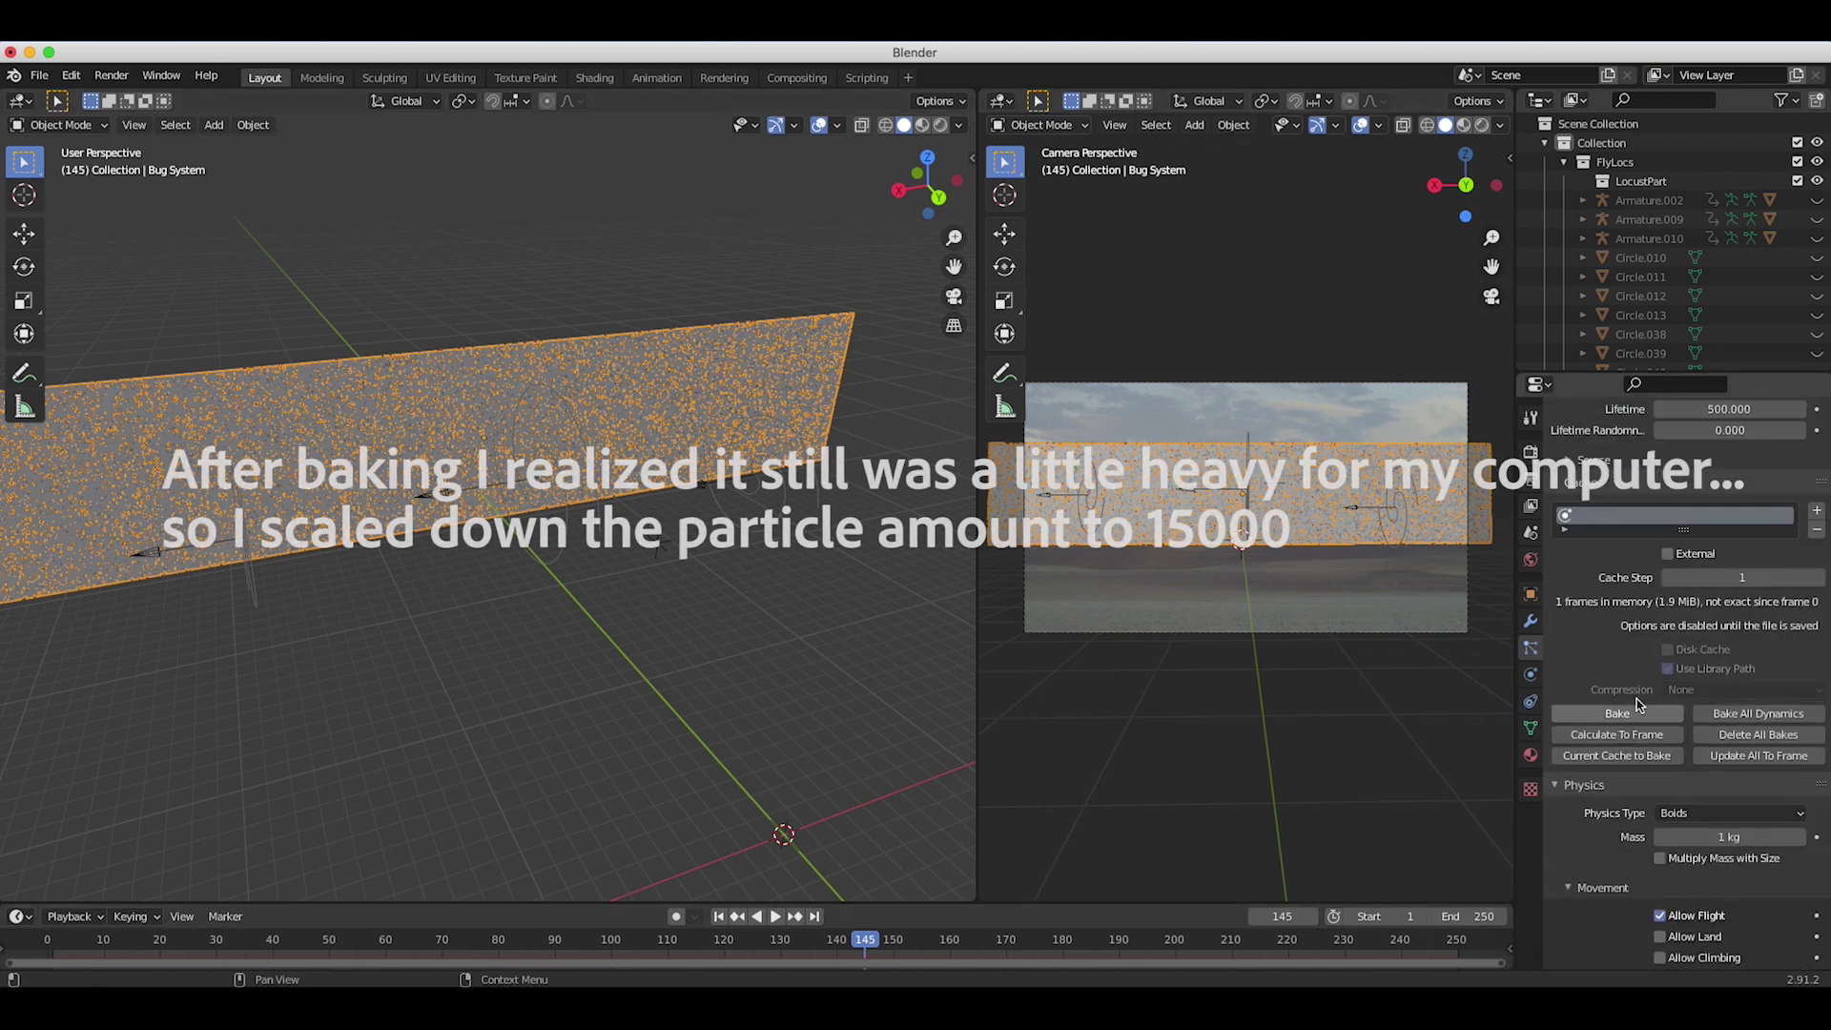
click(1618, 785)
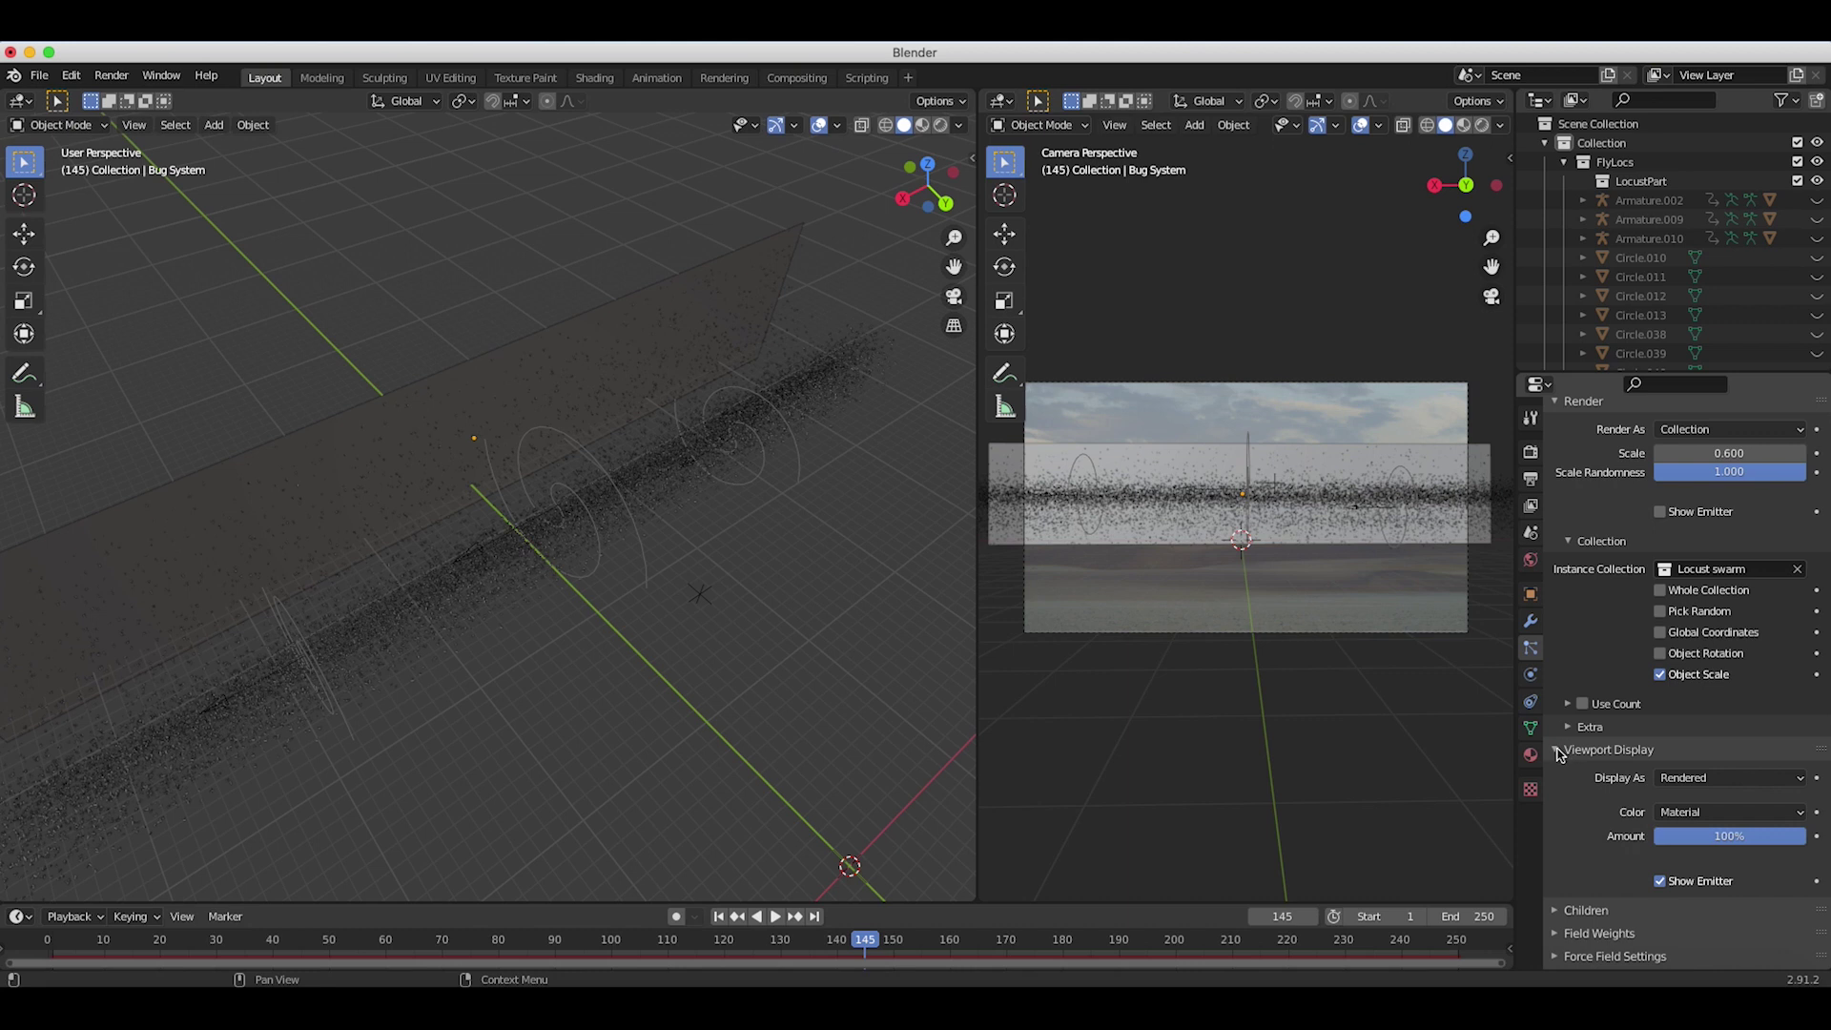
Step: Lower the Viewport Display Amount to 20% of the particles
click(1720, 838)
text(20)
key(Return)
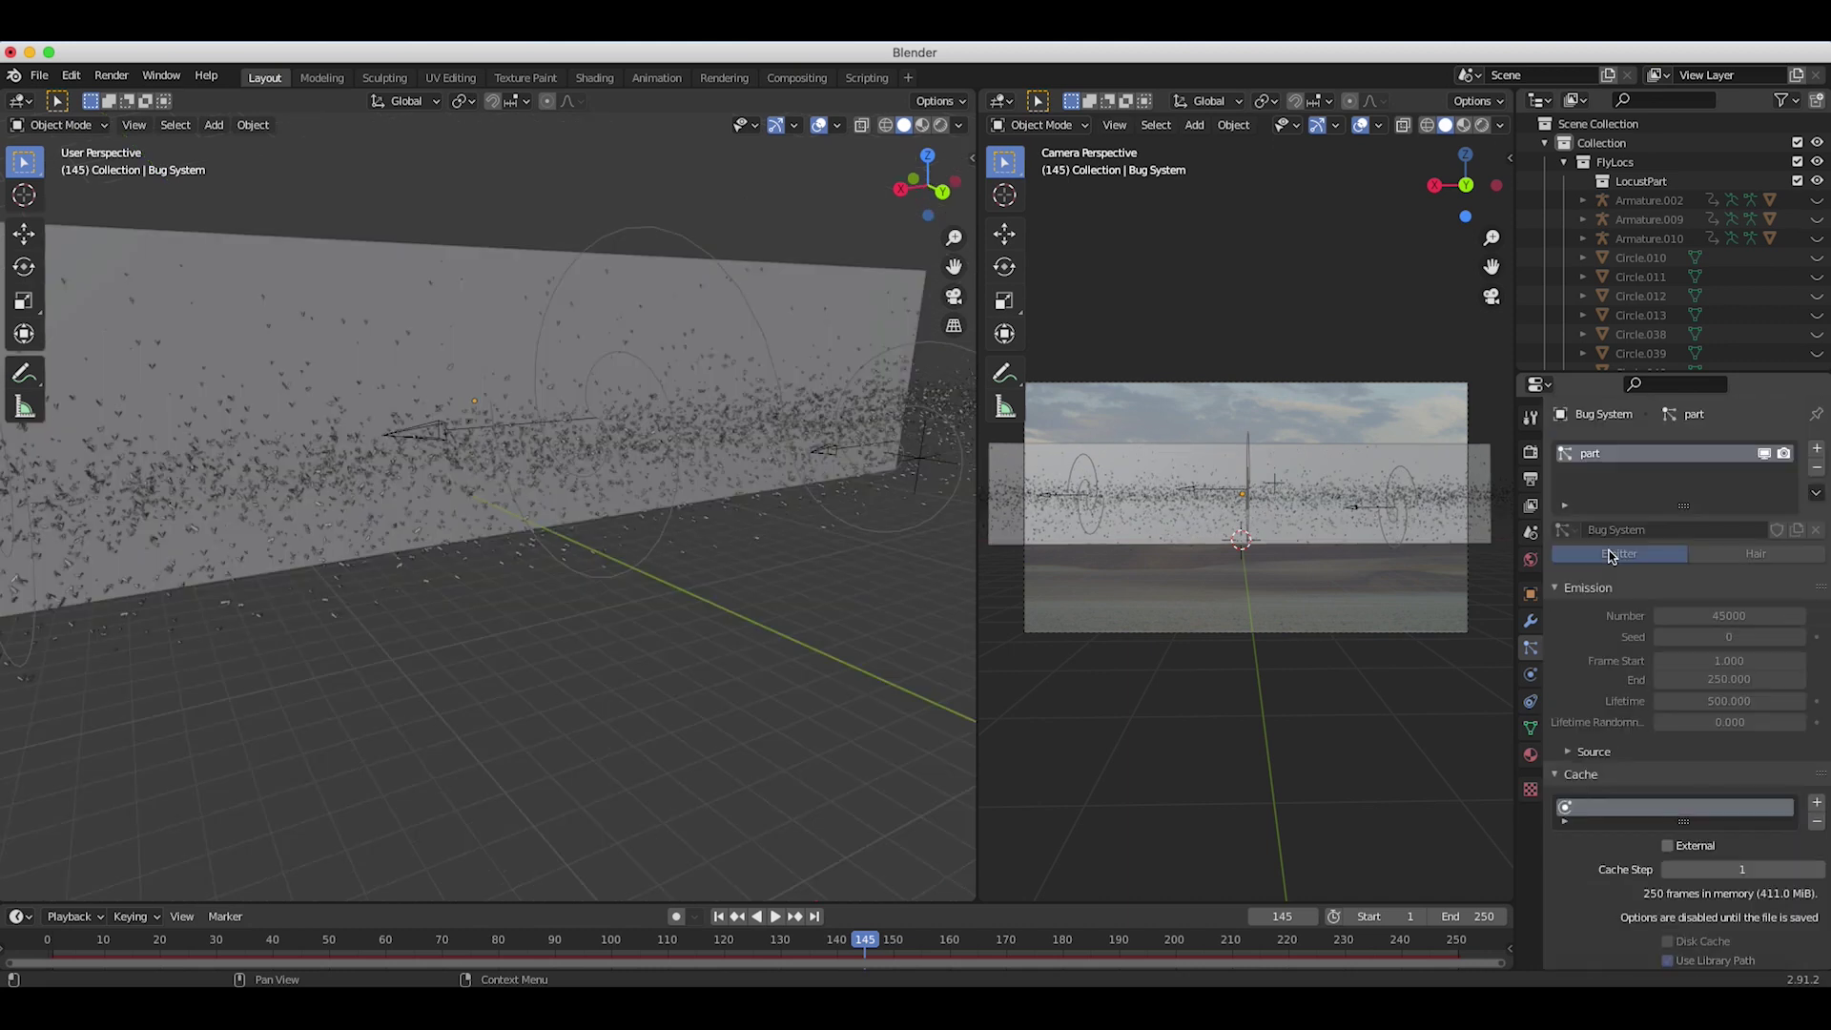
scroll(1610, 556, down, 3)
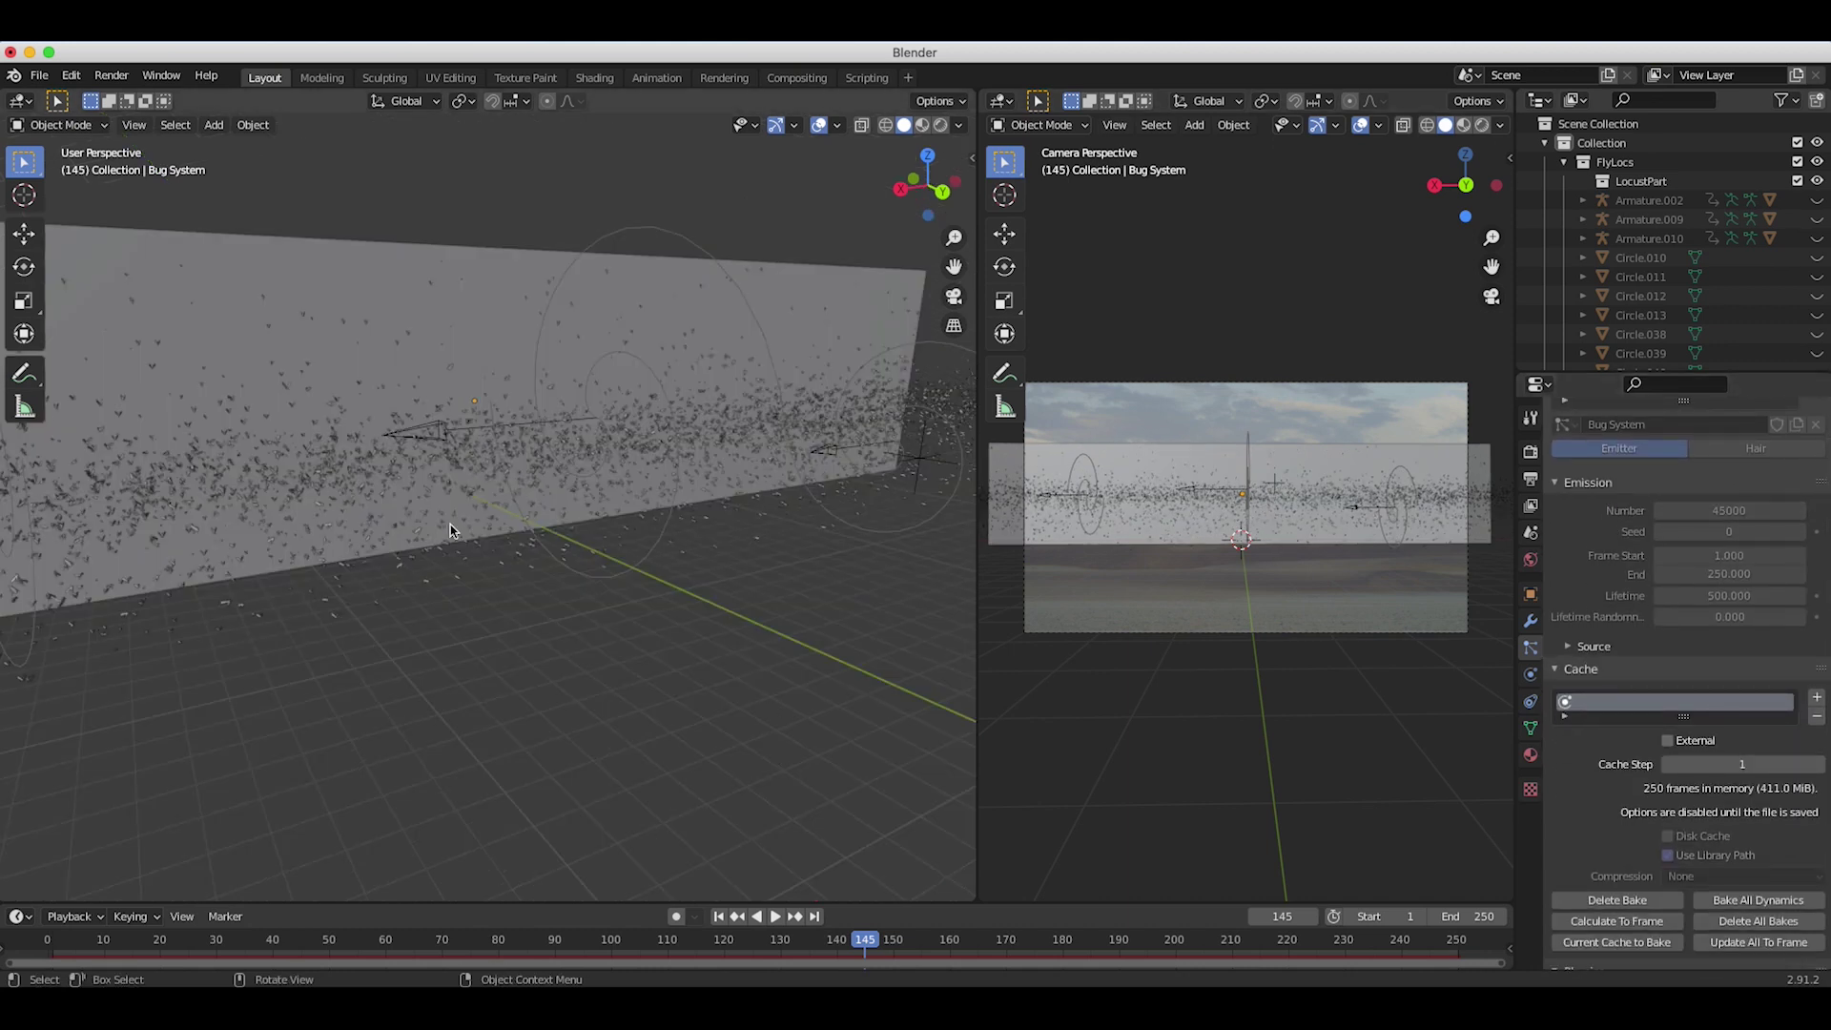
middle_drag(450, 524, 451, 531)
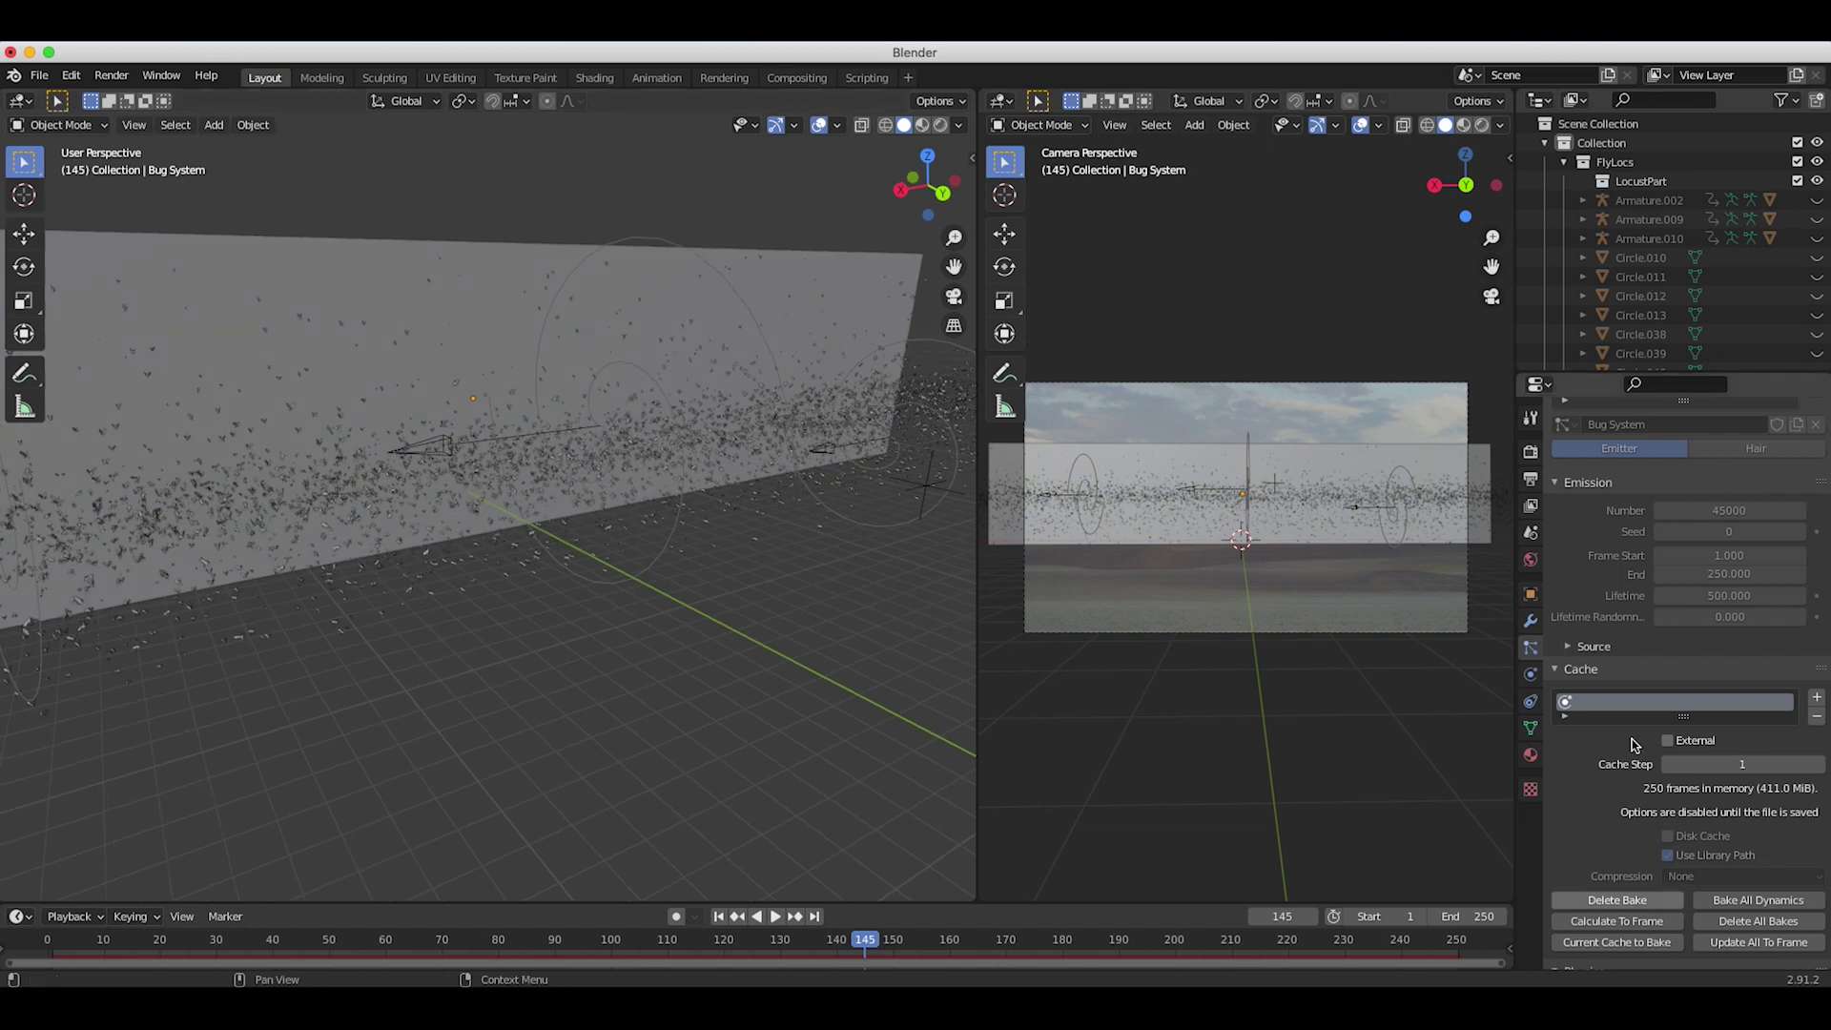
Step: Delete the existing bake and start entering 15000 as the emitted particle Number
click(1617, 899)
click(1717, 510)
text(1000)
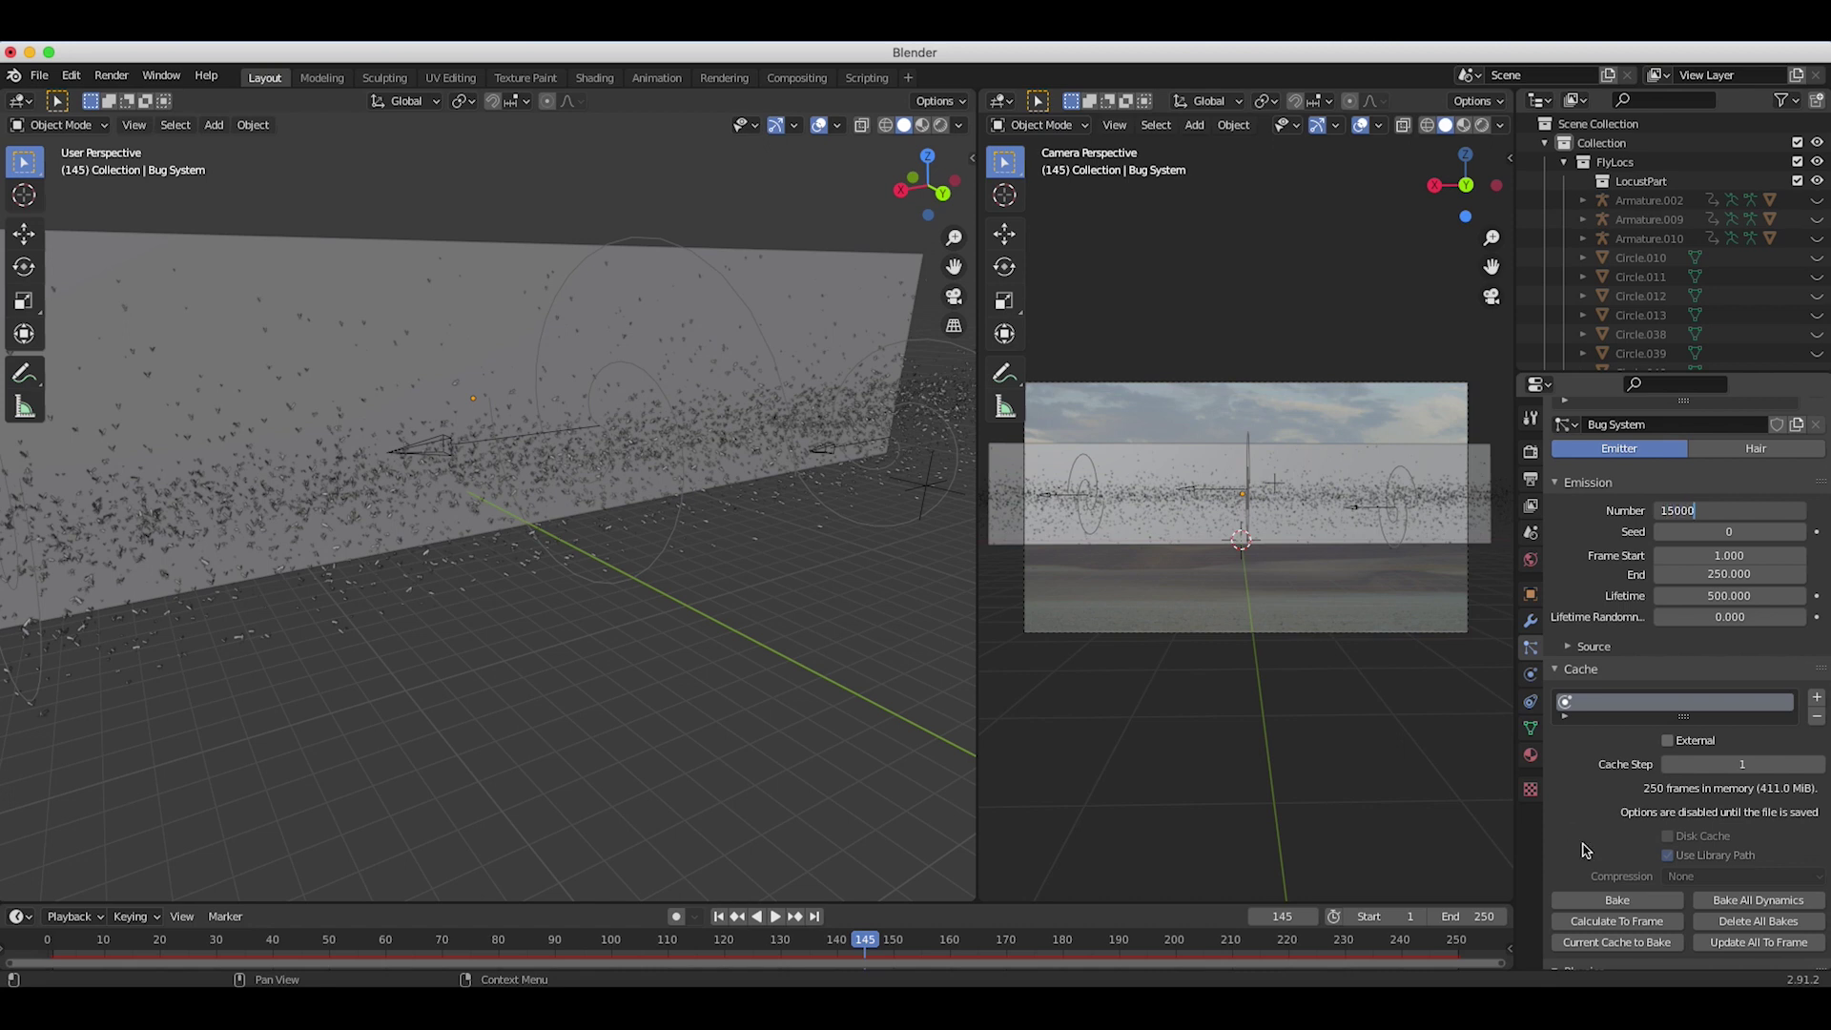
Step: Rebake the 15000-particle cache and restore the Viewport Display Amount to 100%
click(1608, 900)
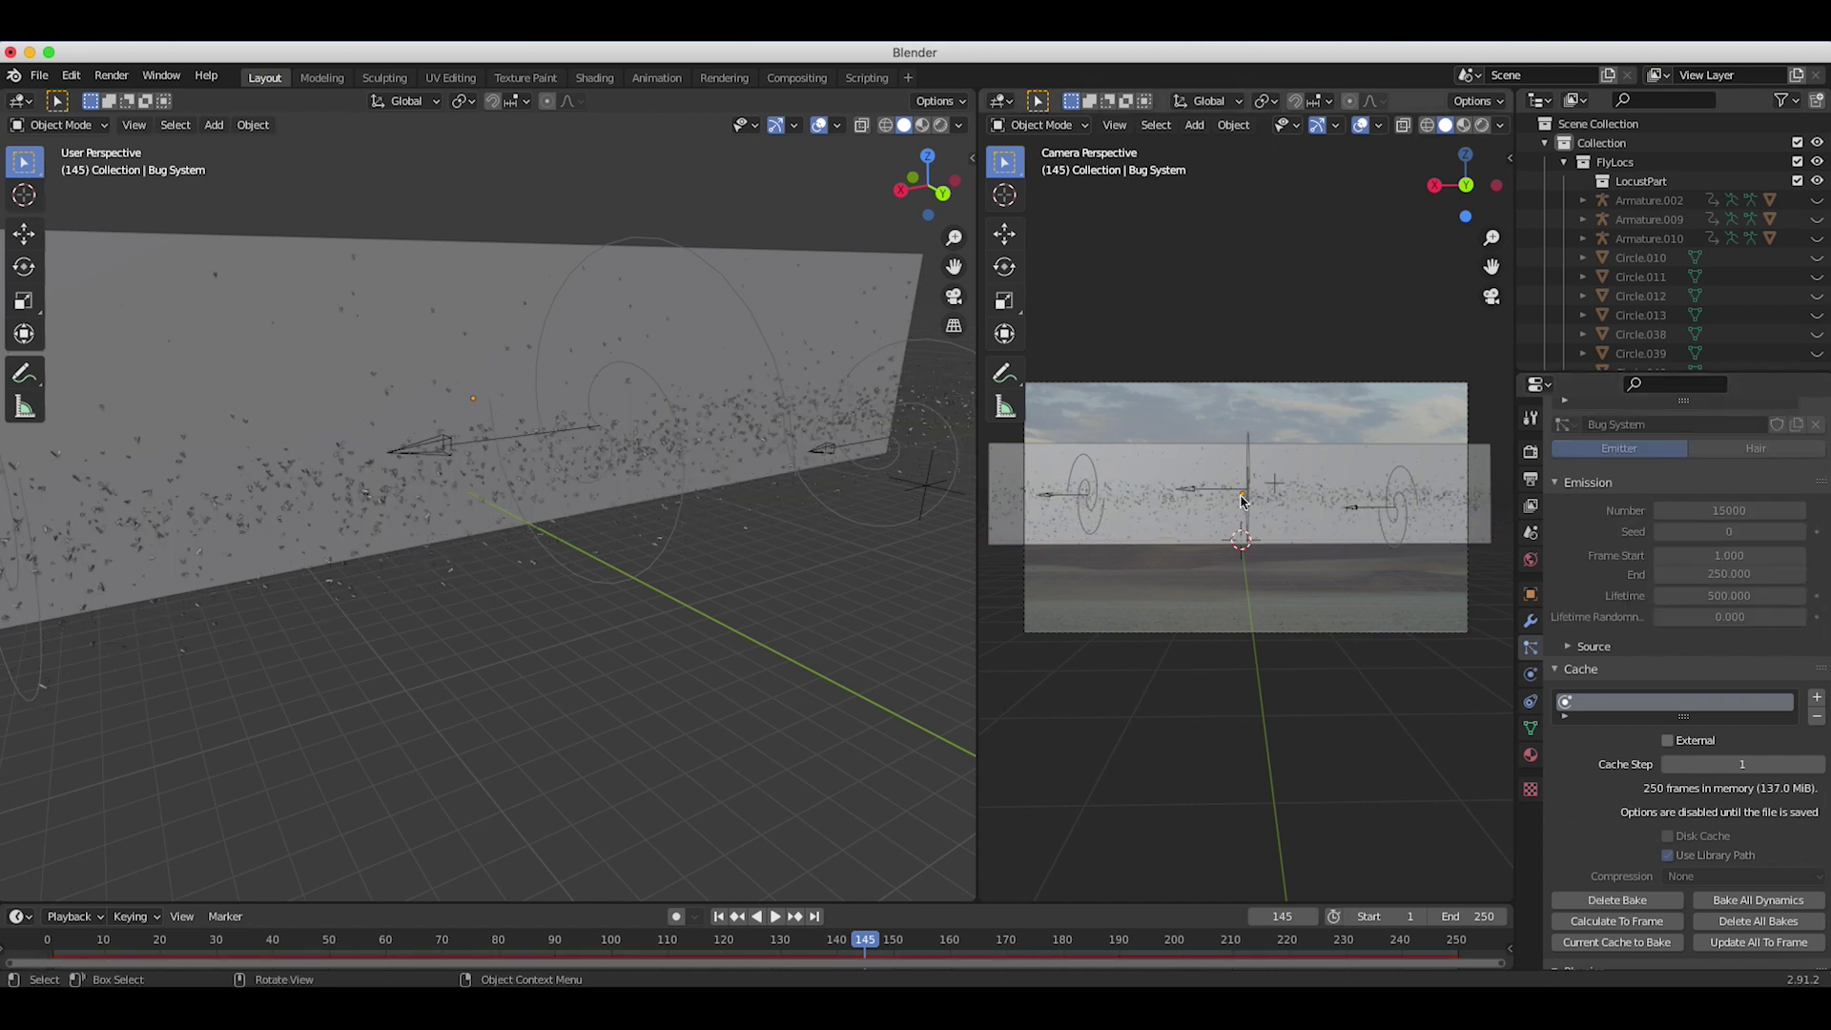
scroll(1705, 809, down, 15)
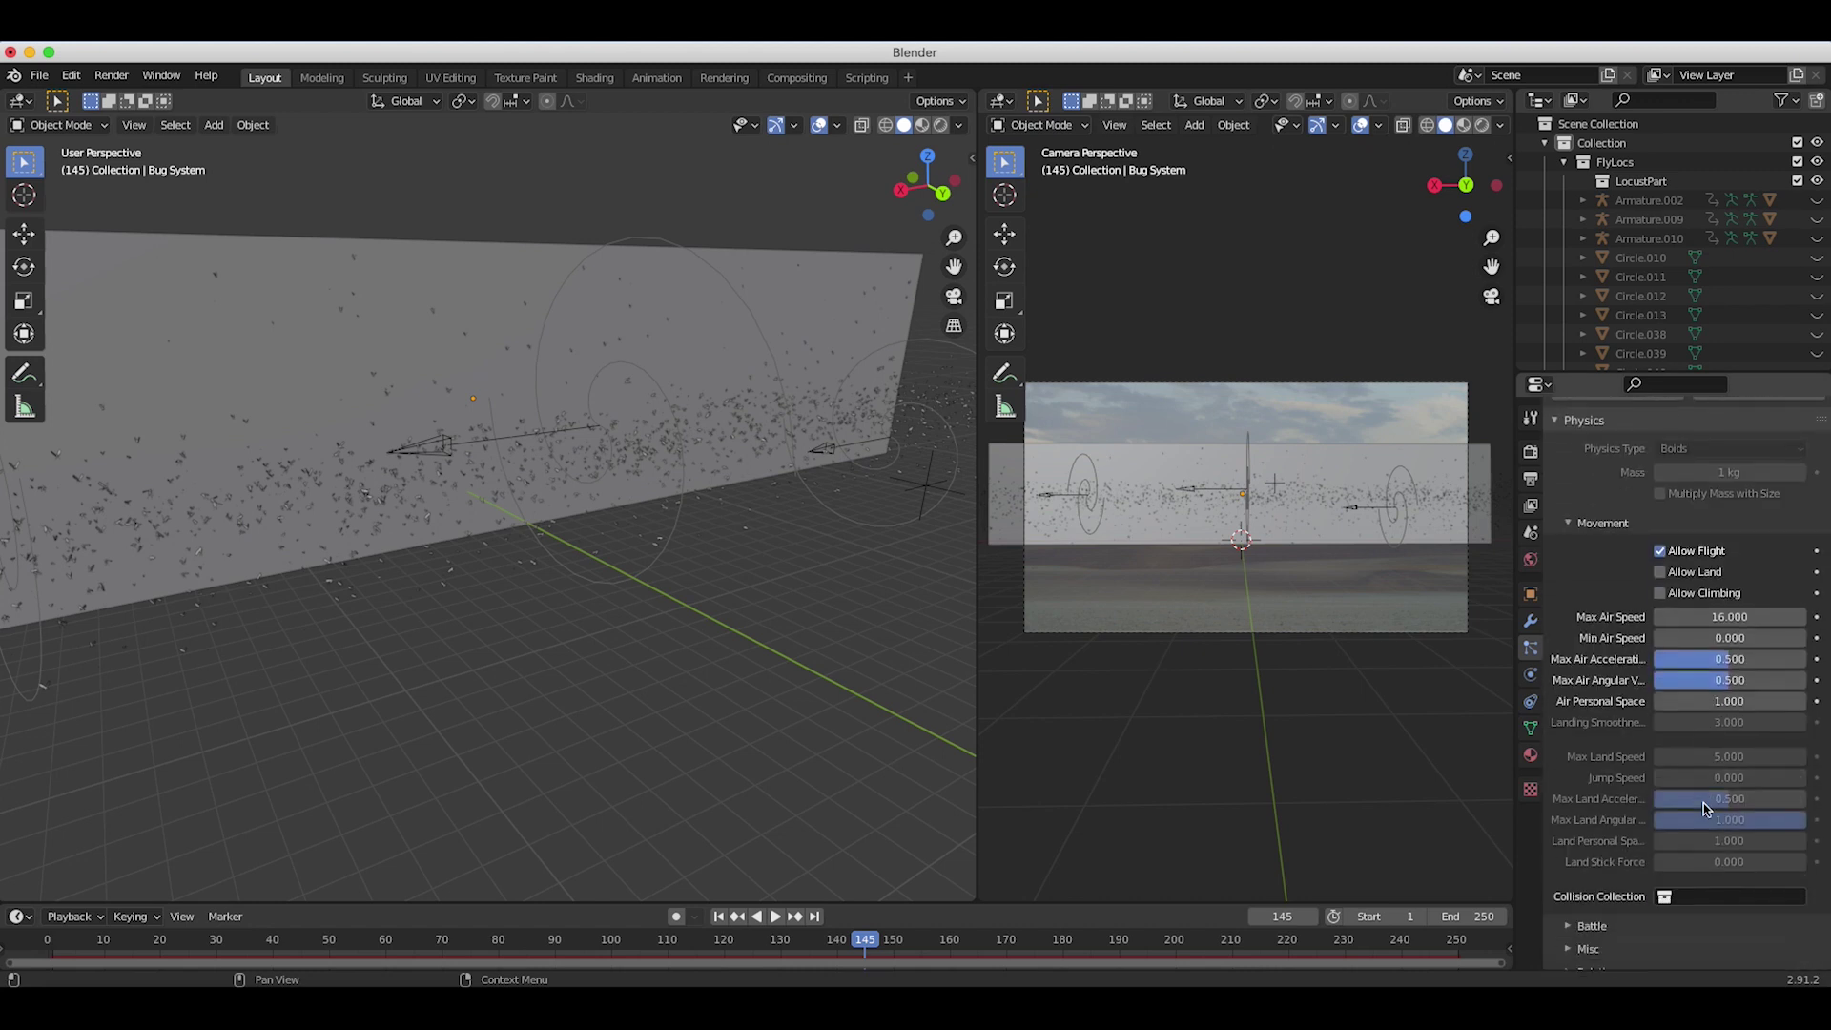
scroll(1621, 858, down, 3)
click(1699, 845)
text(100)
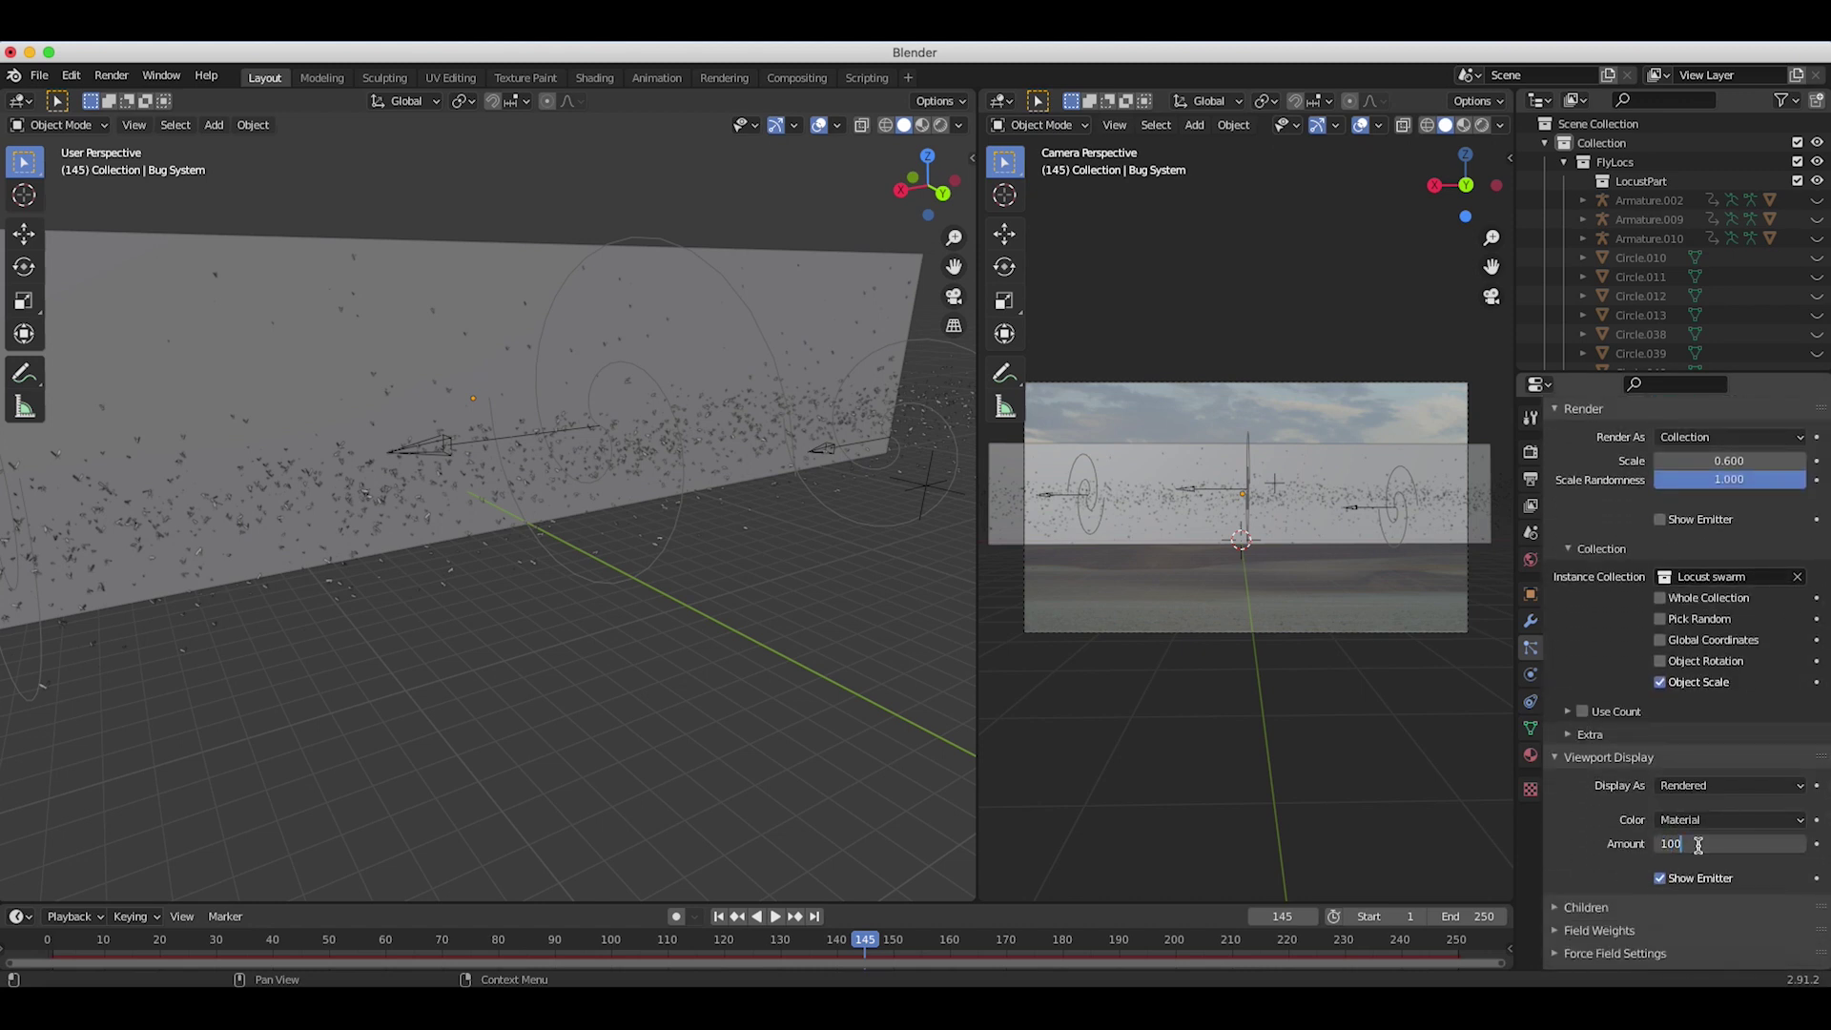
key(Return)
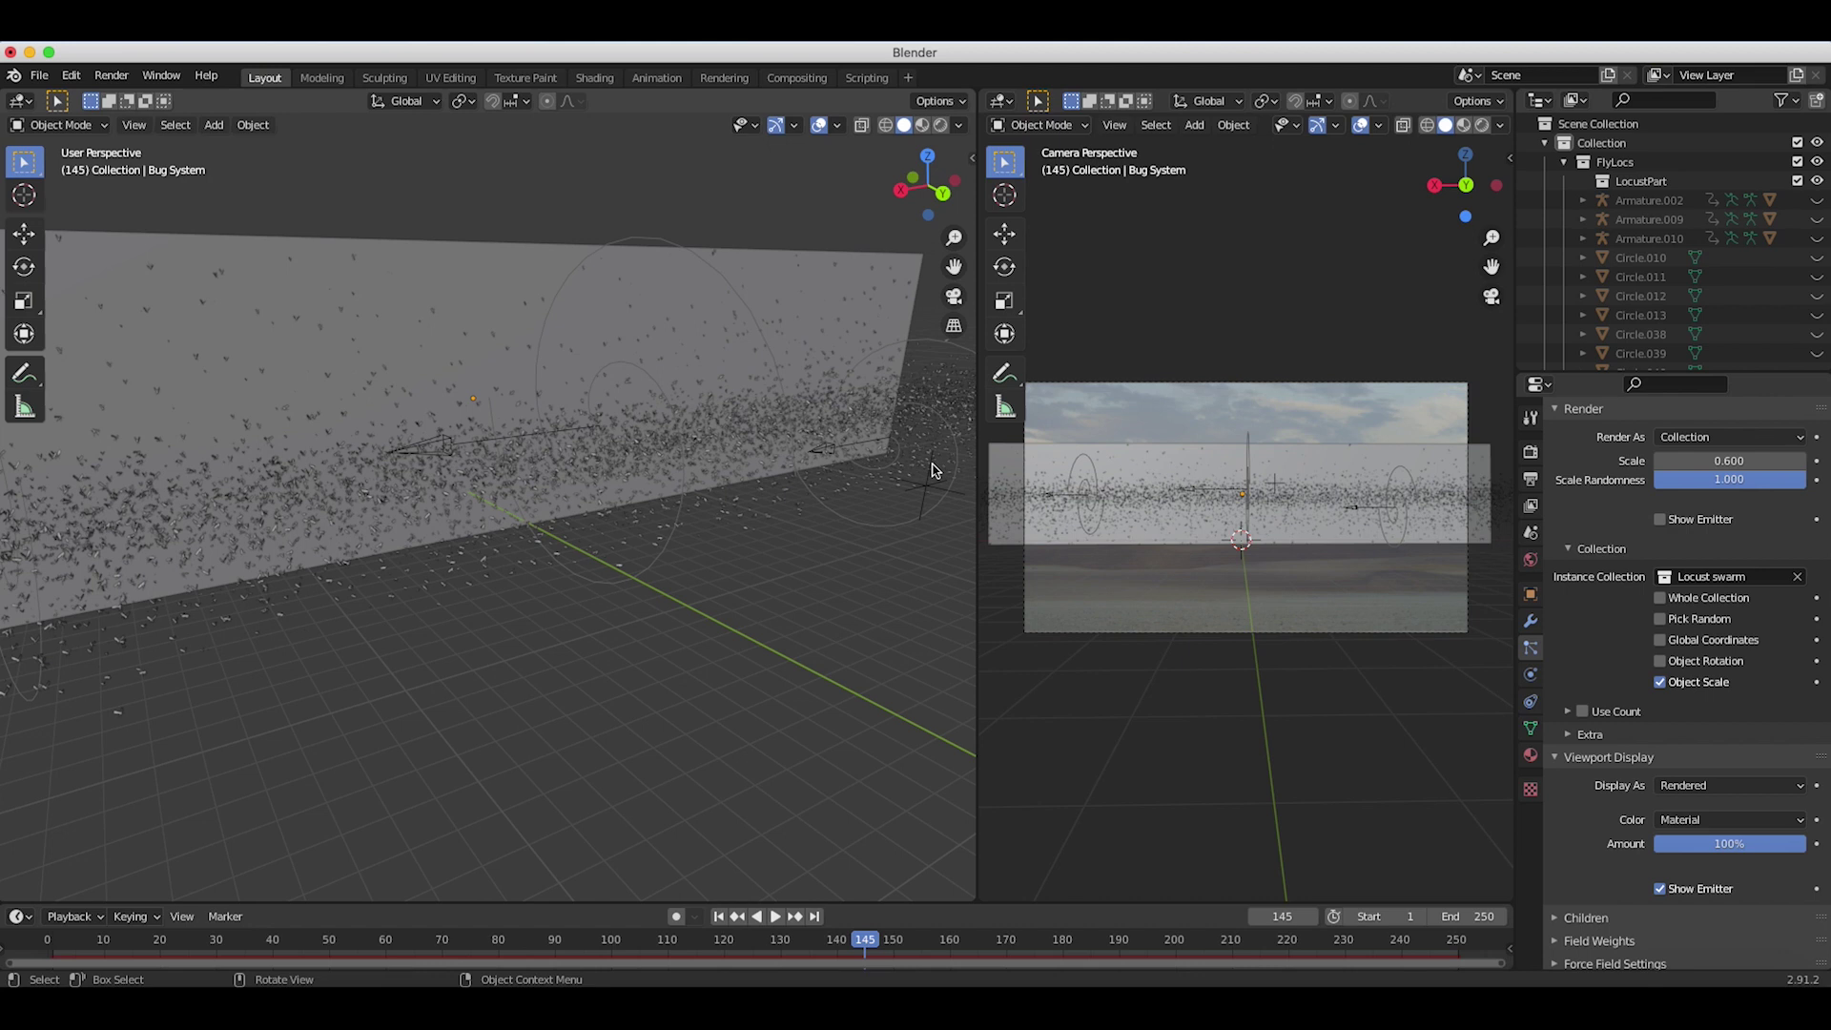
Step: Frame the camera view with Home and select the Vortex.001 force field
key(Home)
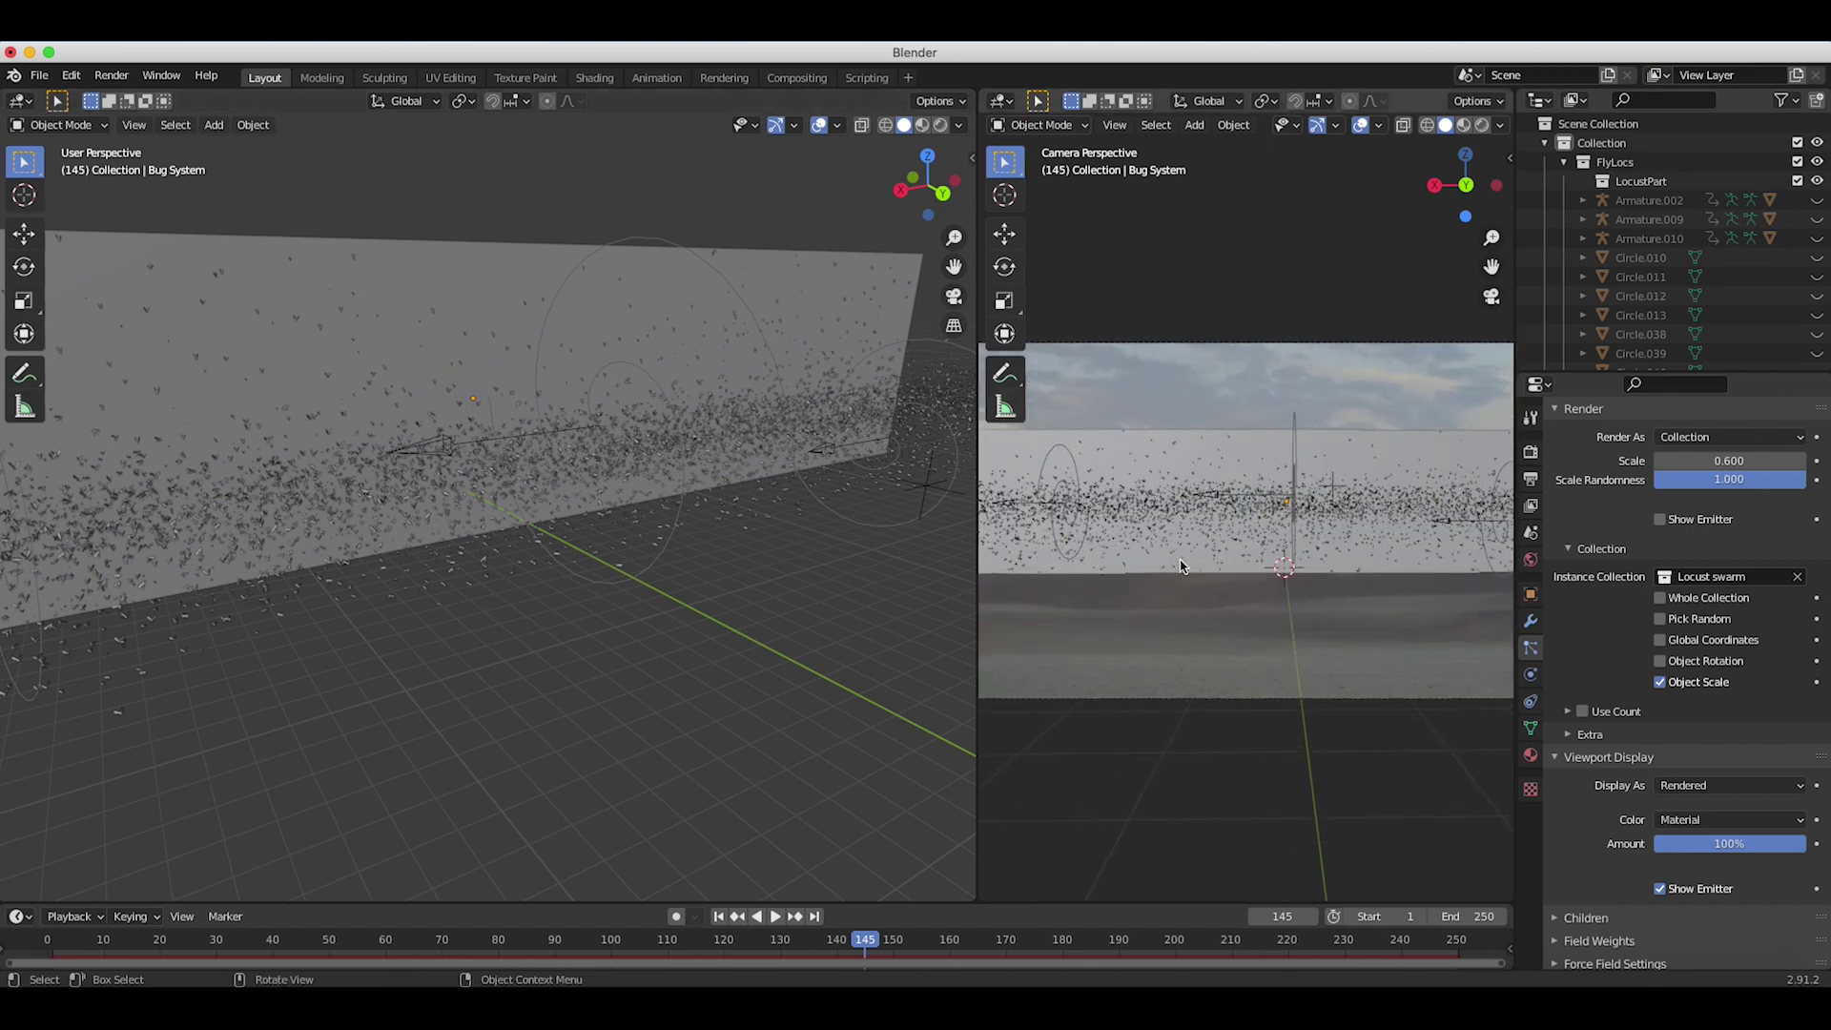
scroll(1180, 567, down, 1)
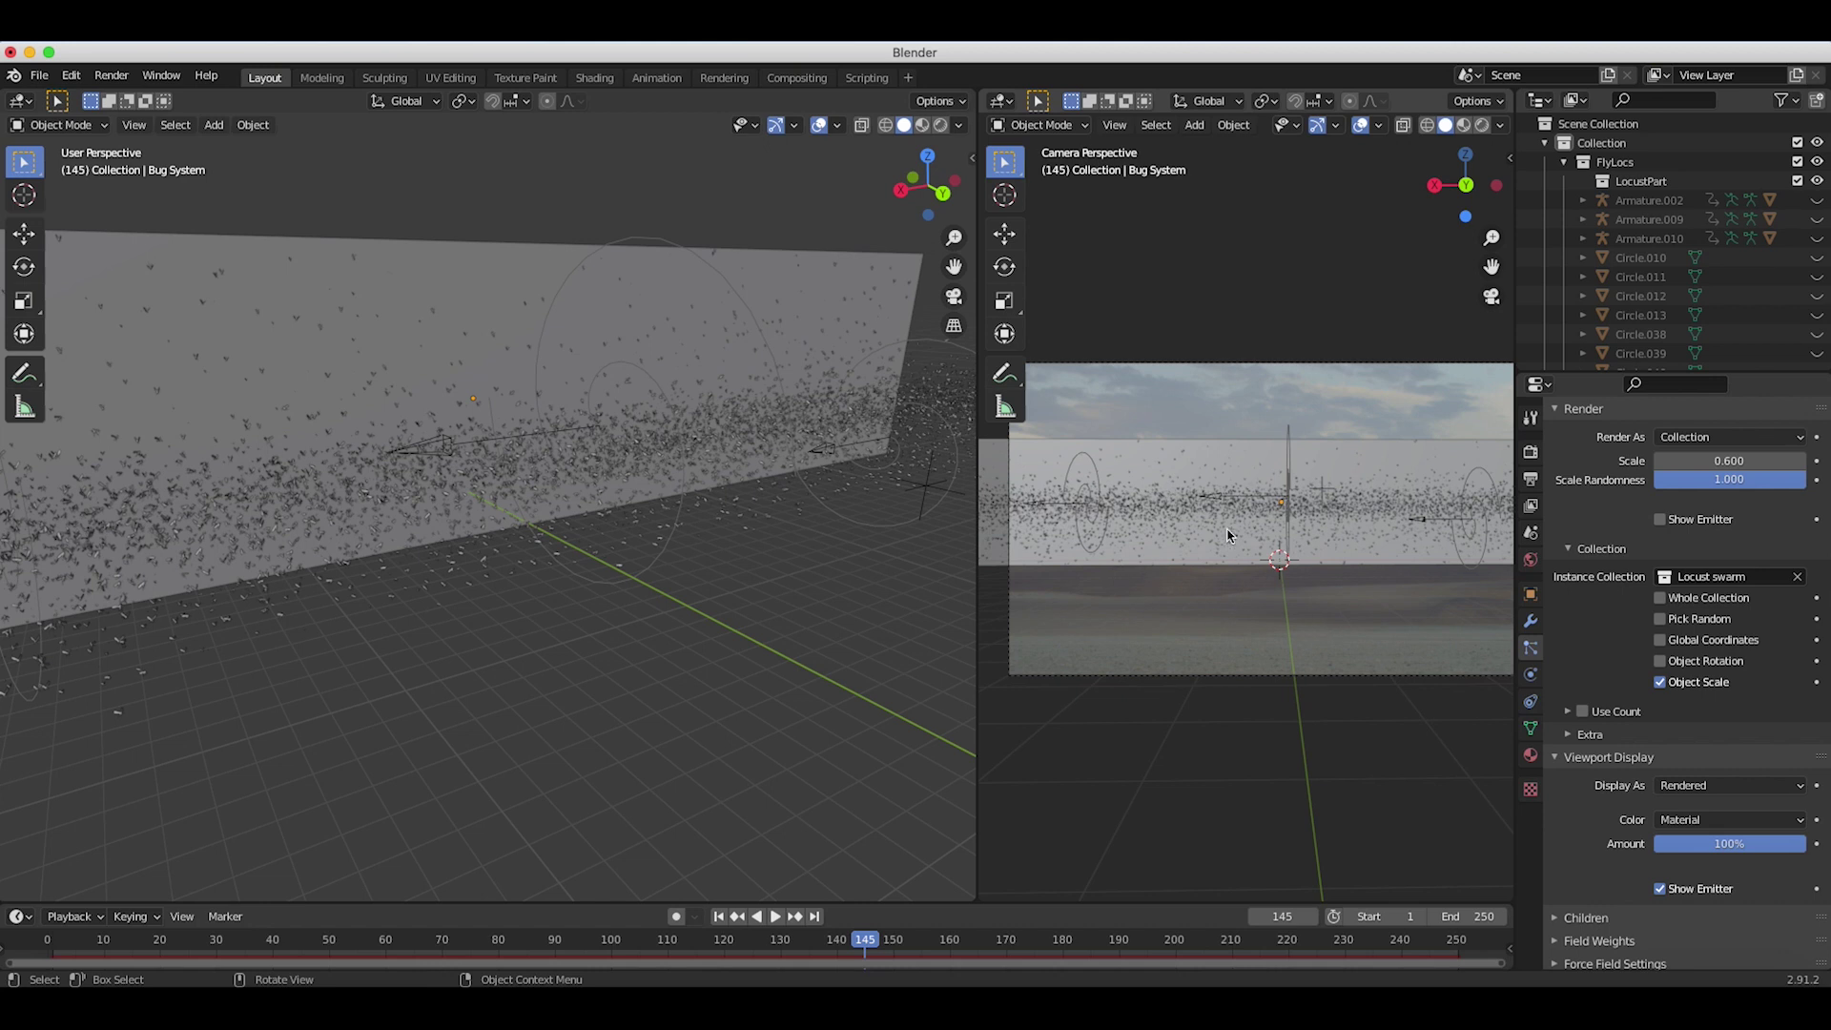
click(1078, 461)
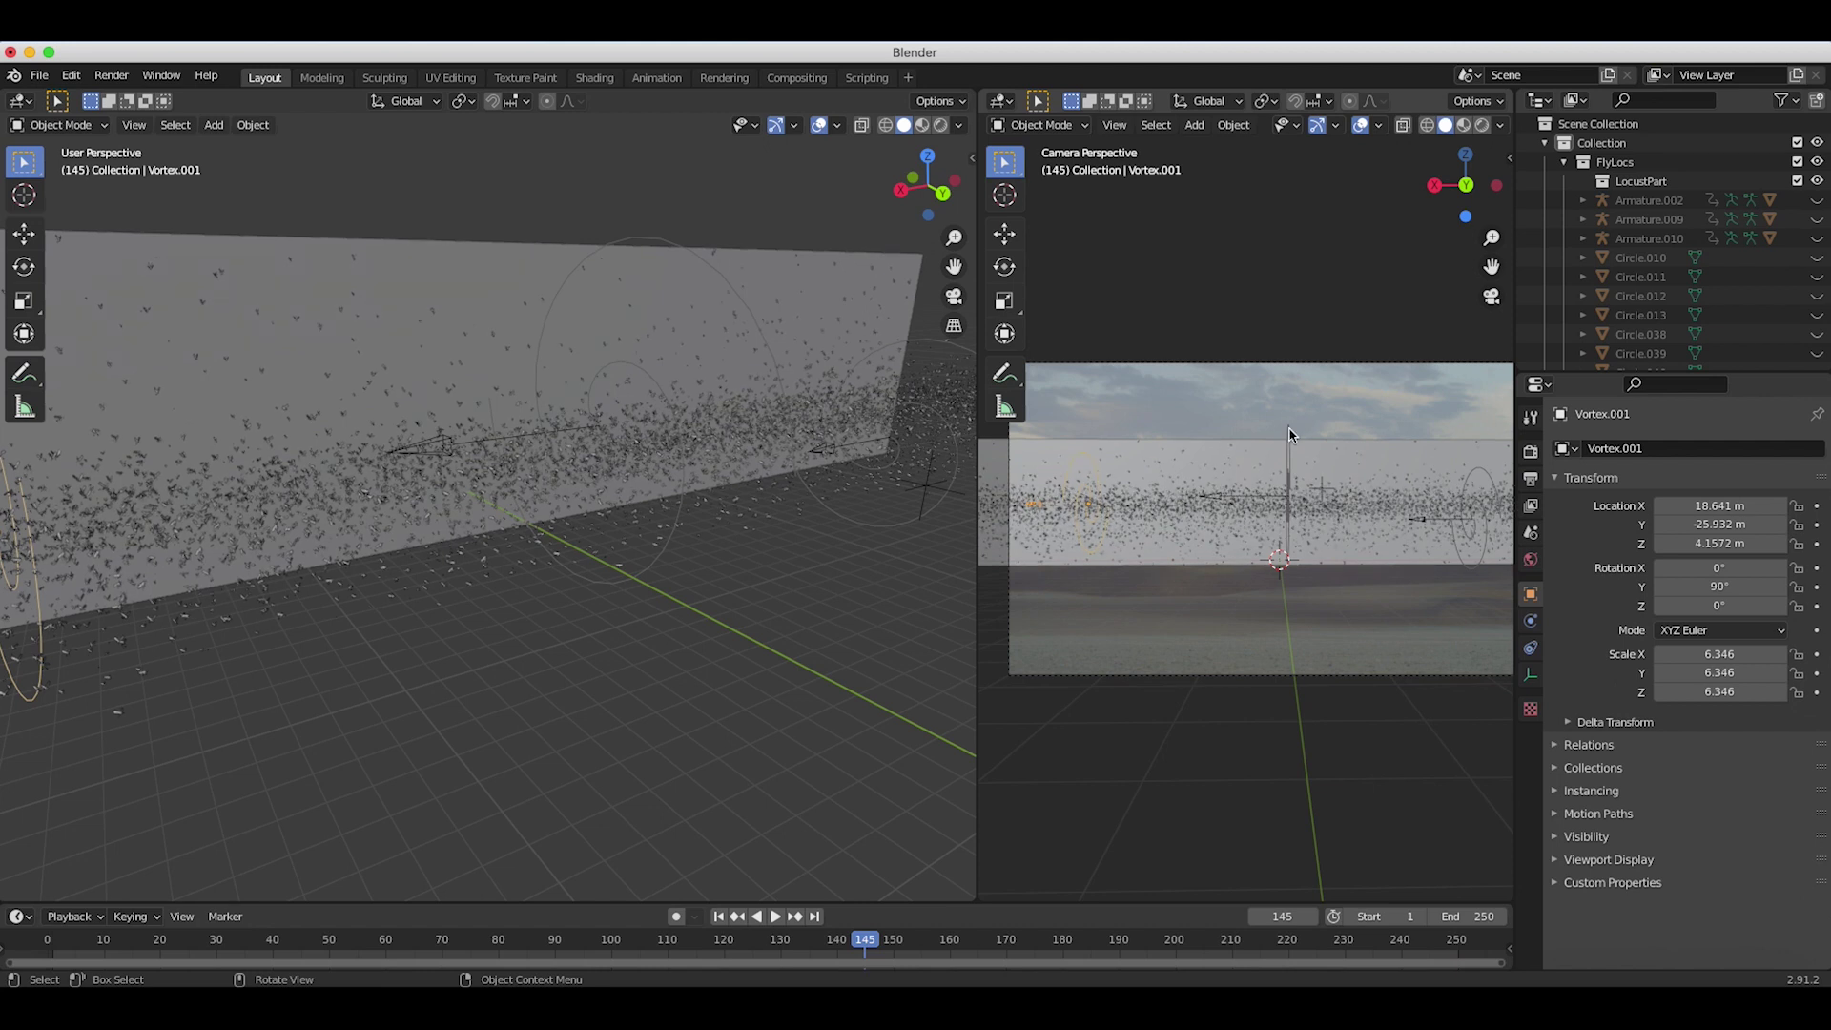
Step: Check Vortex.001's force field settings in Physics, then switch to Render Properties
click(1531, 621)
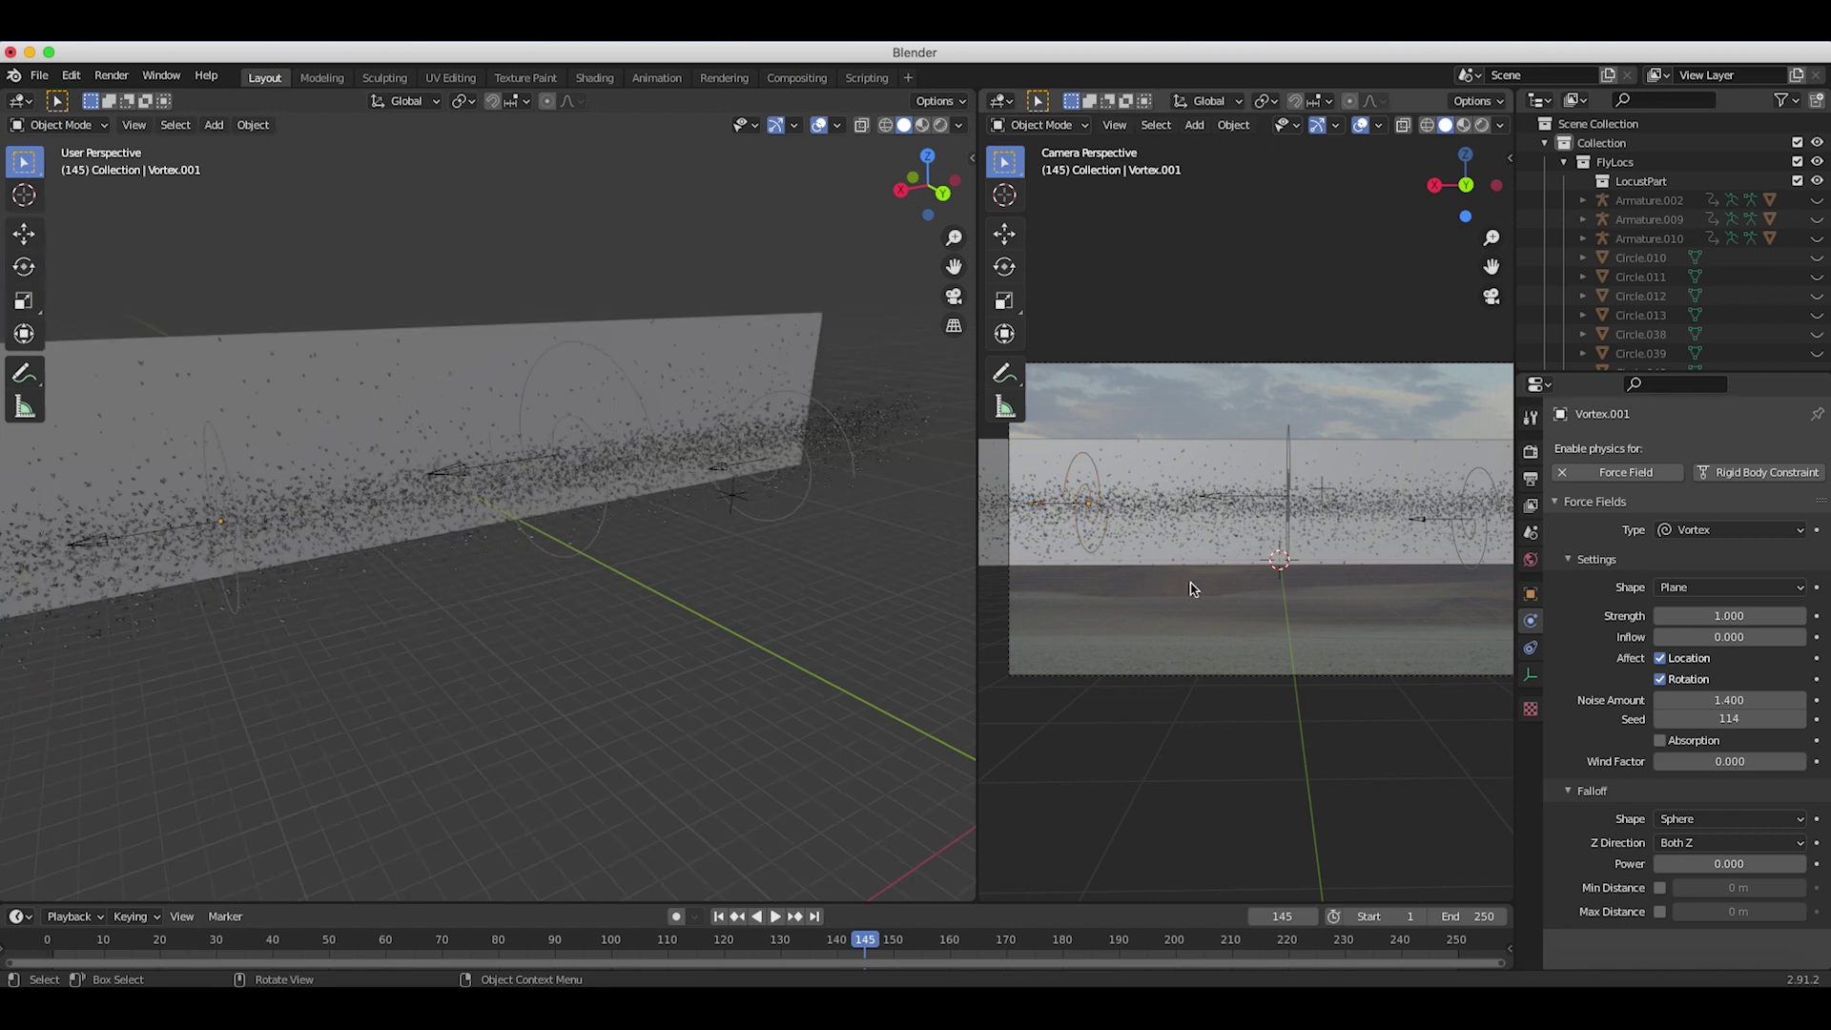
click(1532, 452)
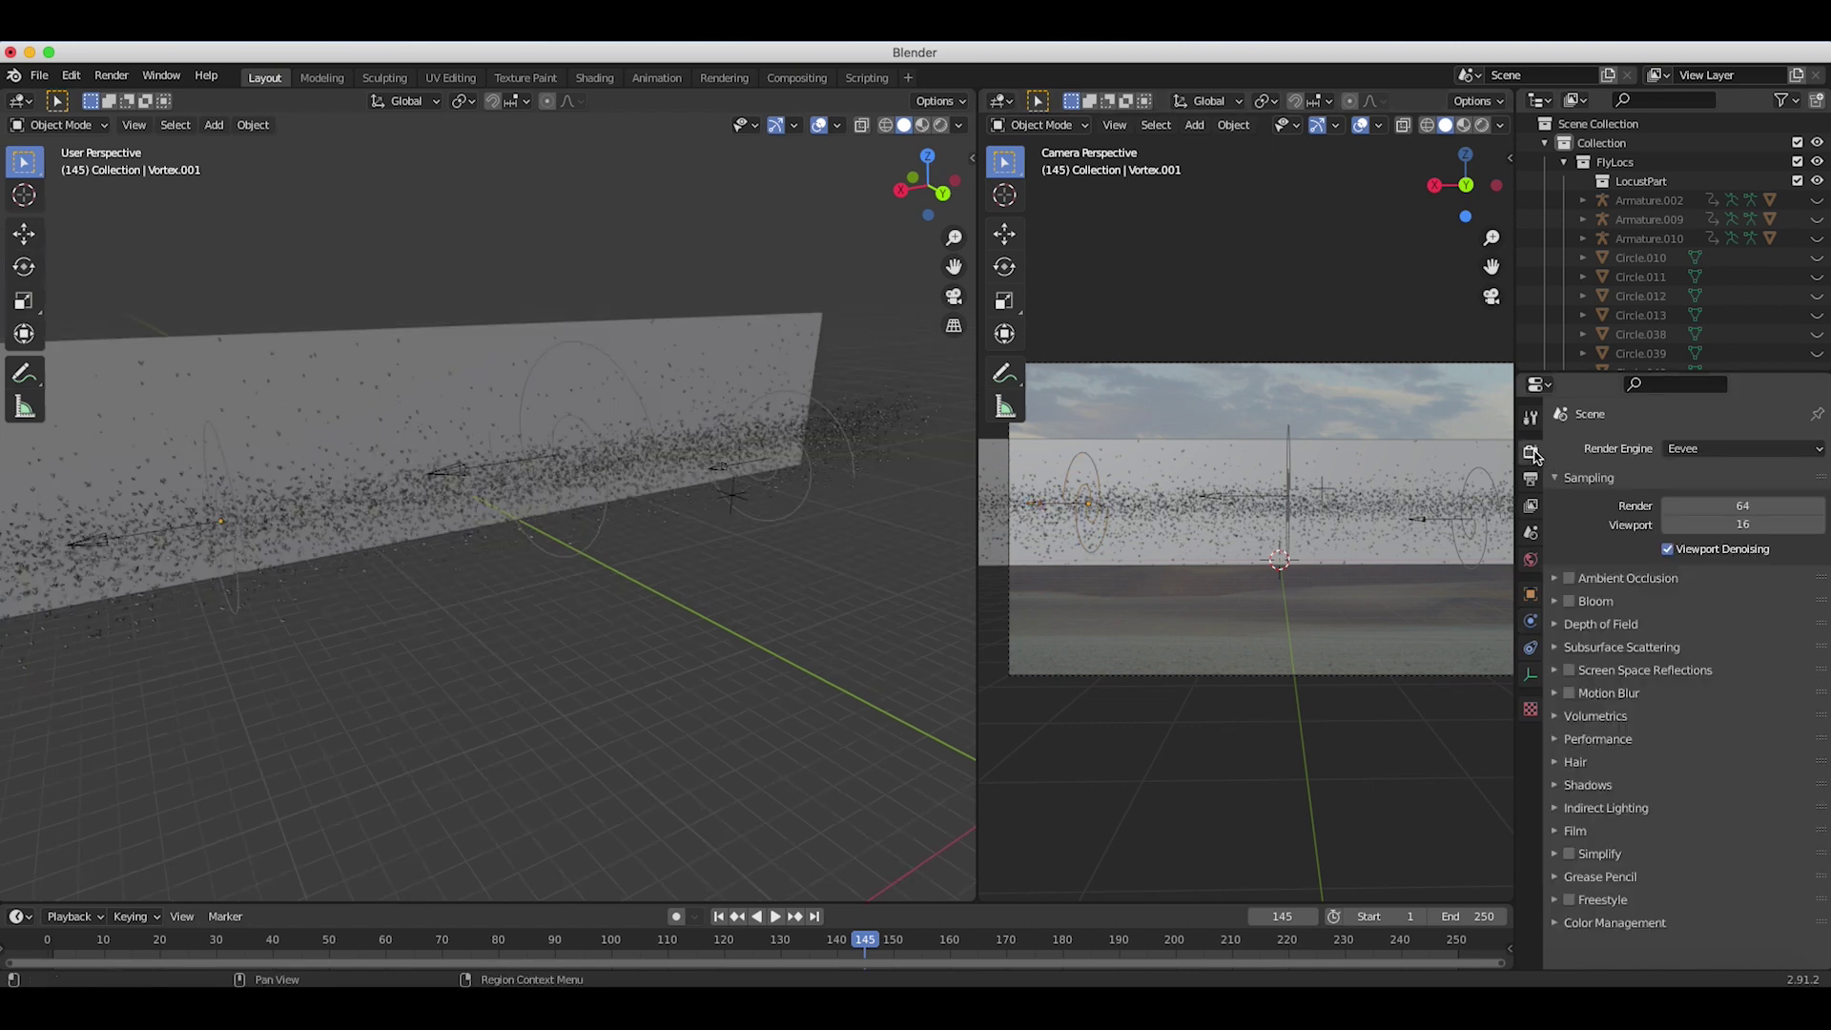
Step: Switch the render engine to Cycles with 30 render samples and an animated noise seed
click(1689, 459)
click(1686, 520)
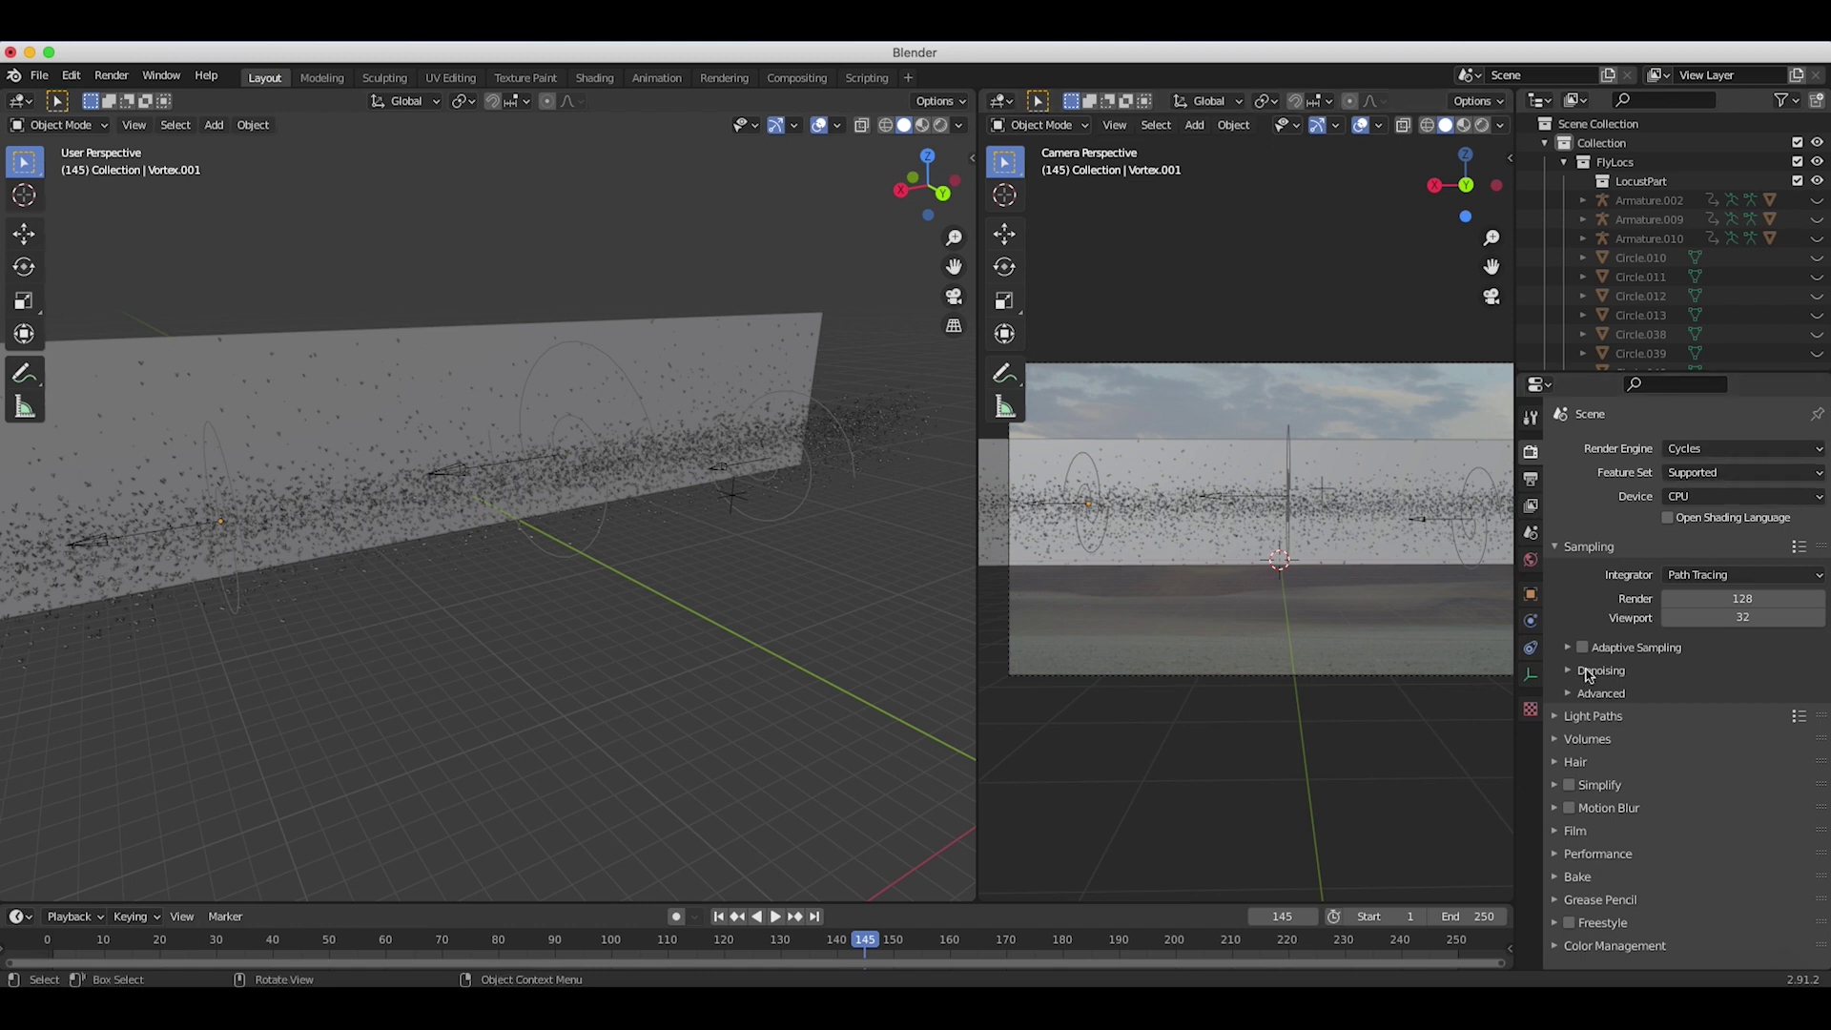
click(1741, 601)
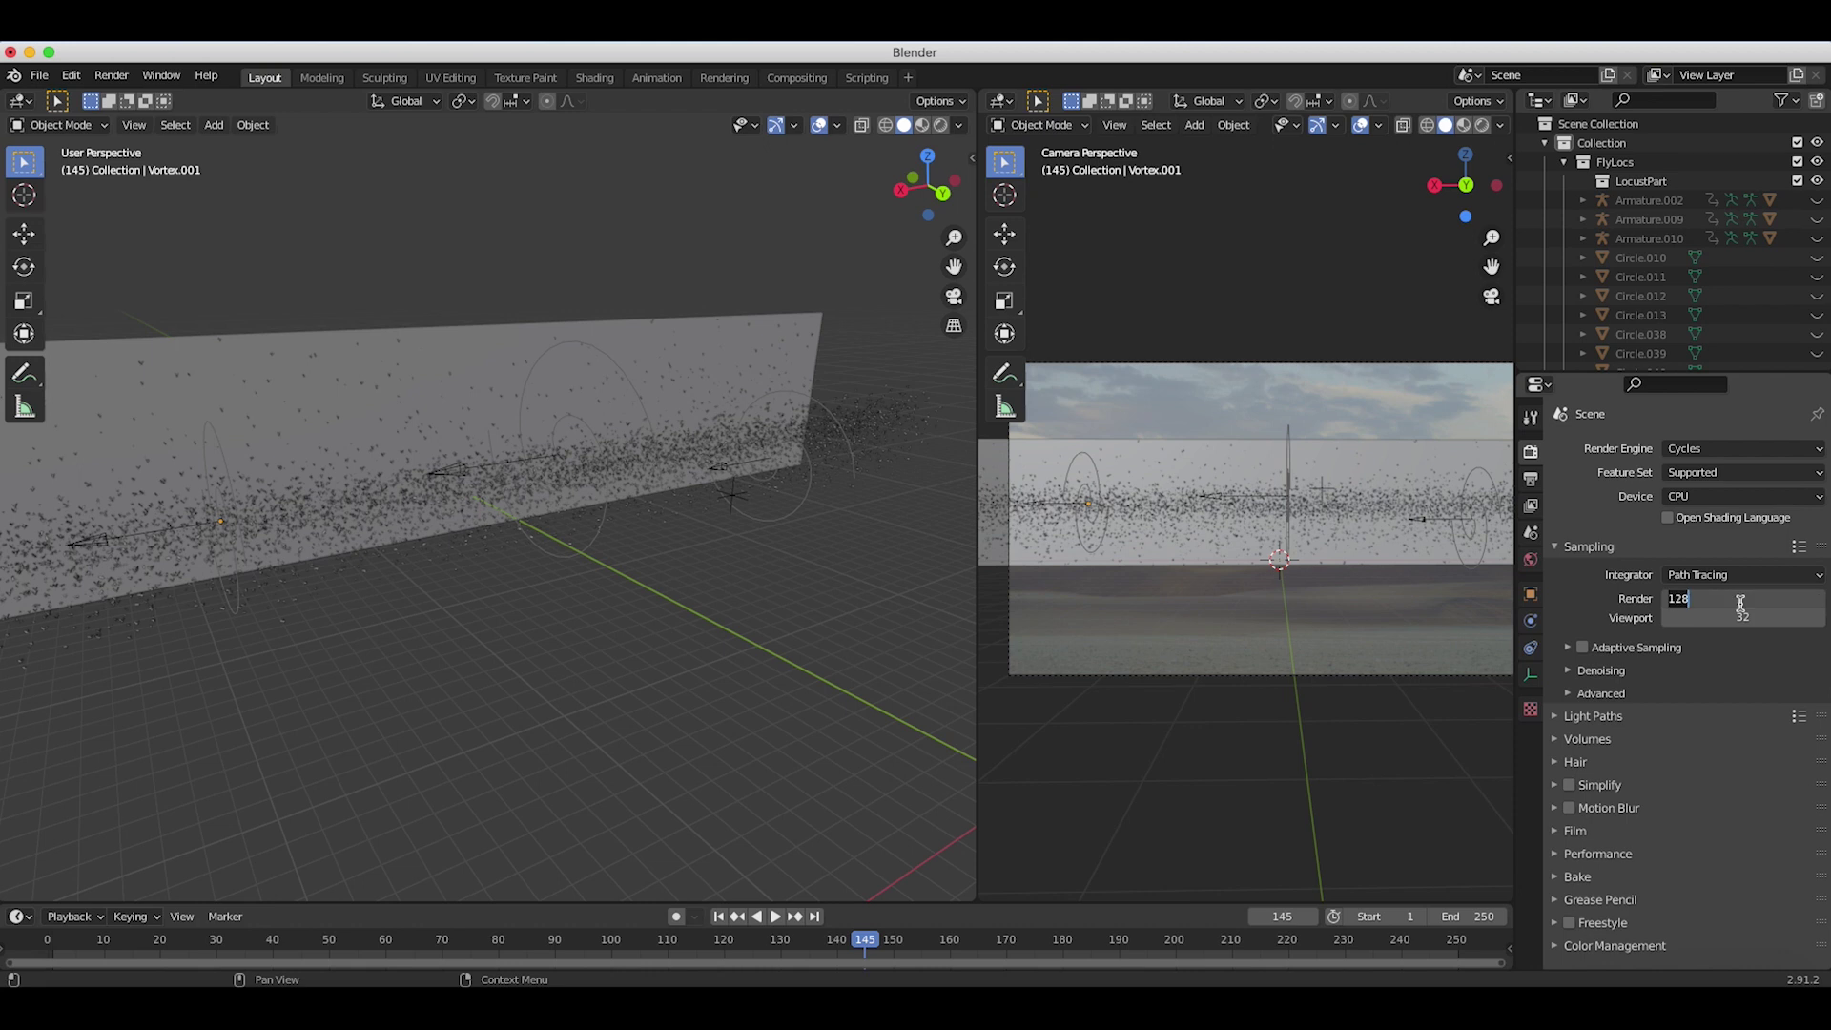
text(30)
key(Return)
click(1566, 693)
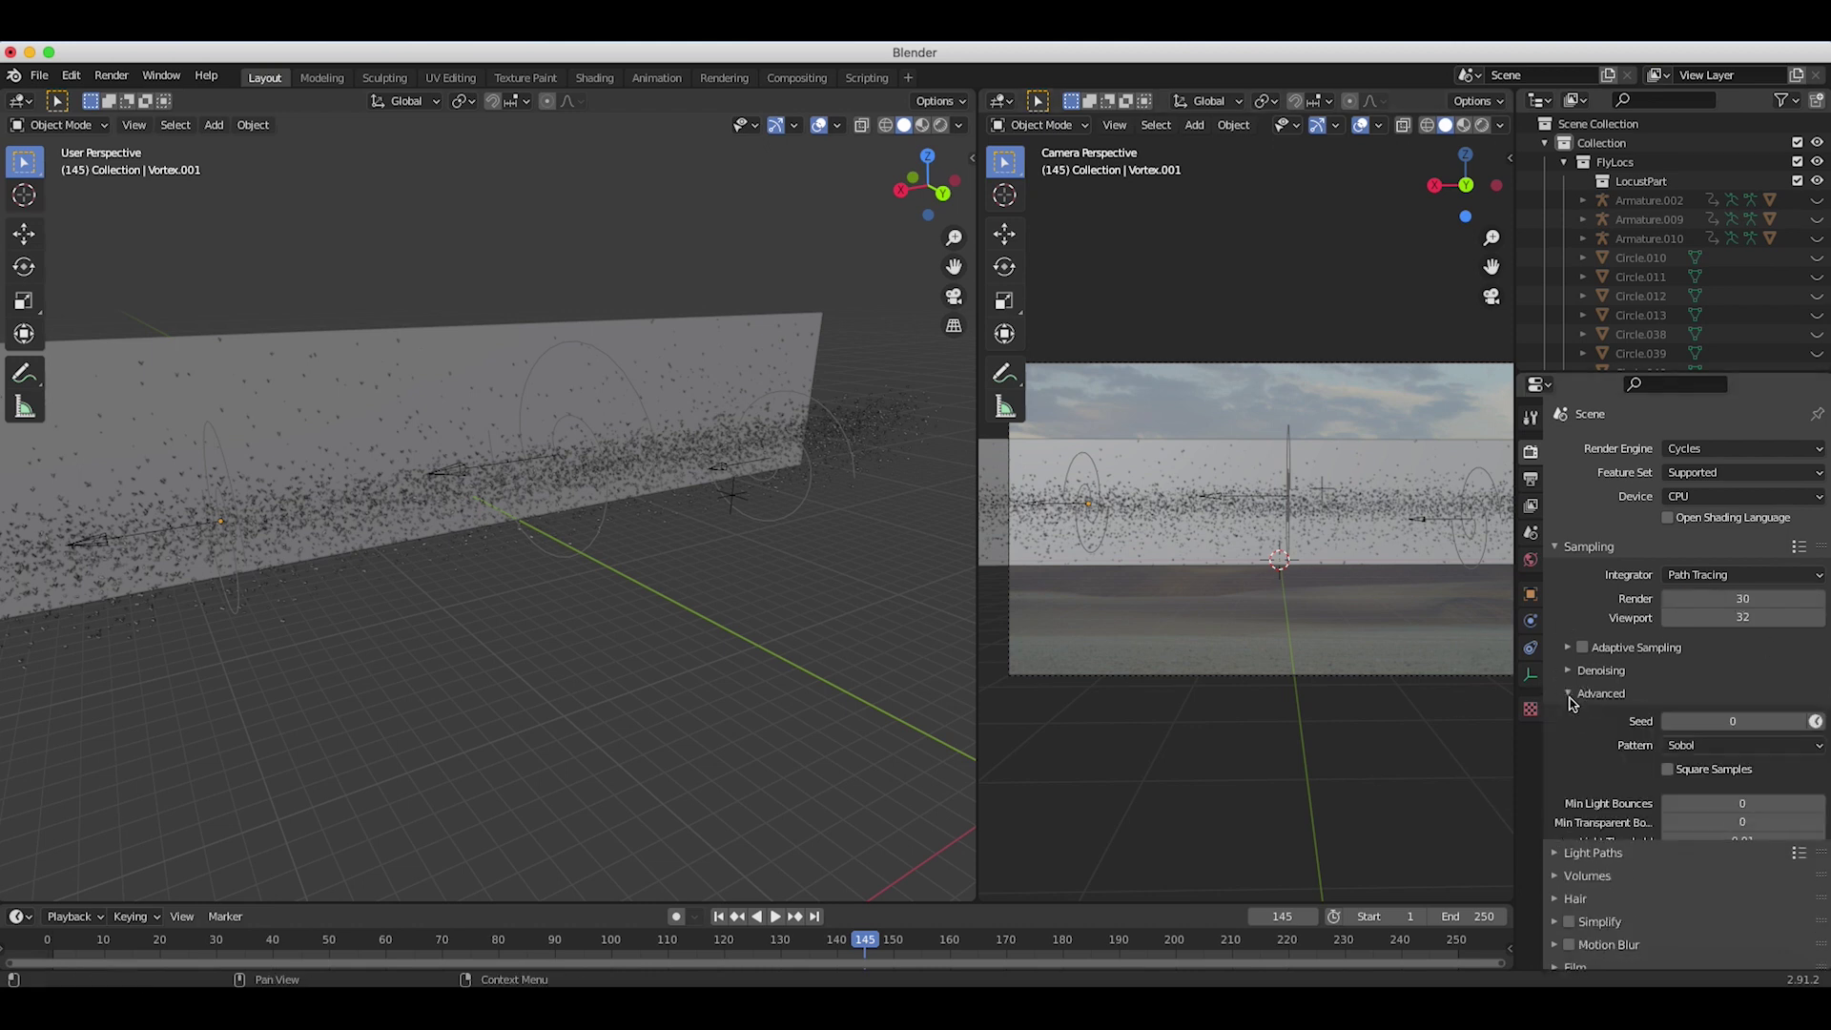
click(1817, 724)
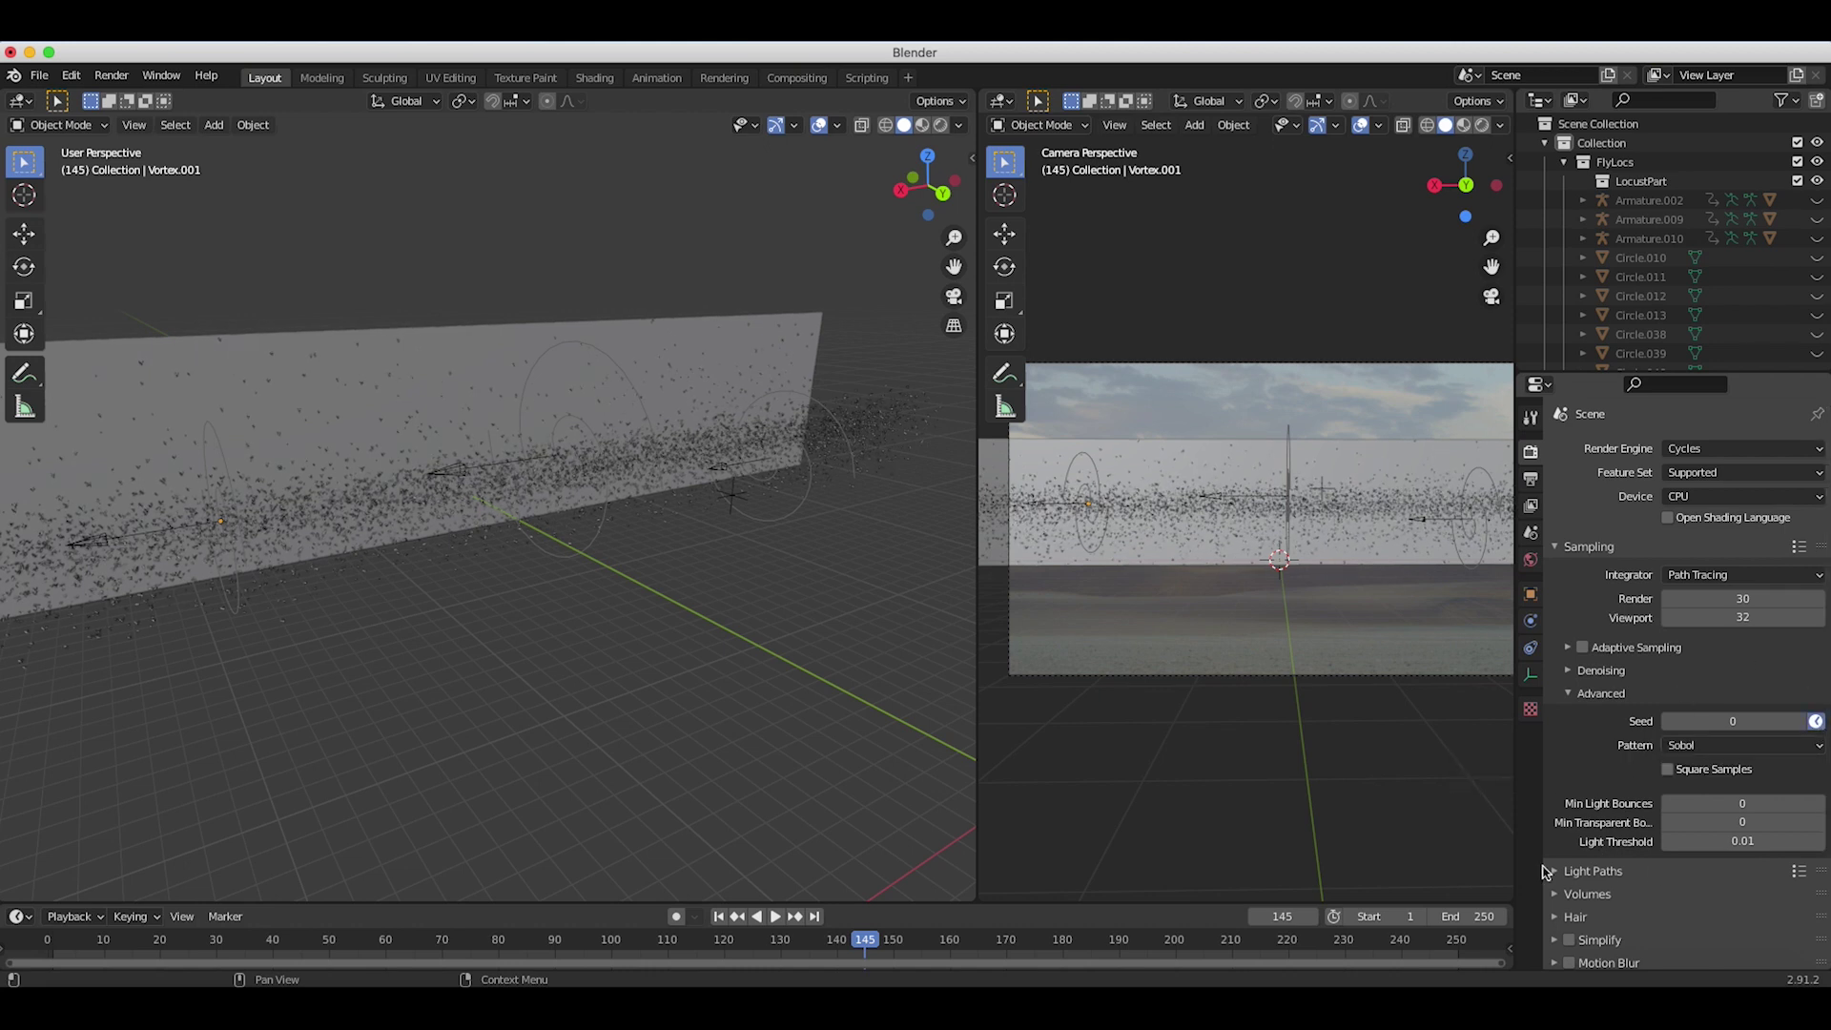
Step: Enable motion blur with a 0.30 shutter
scroll(1573, 870, down, 4)
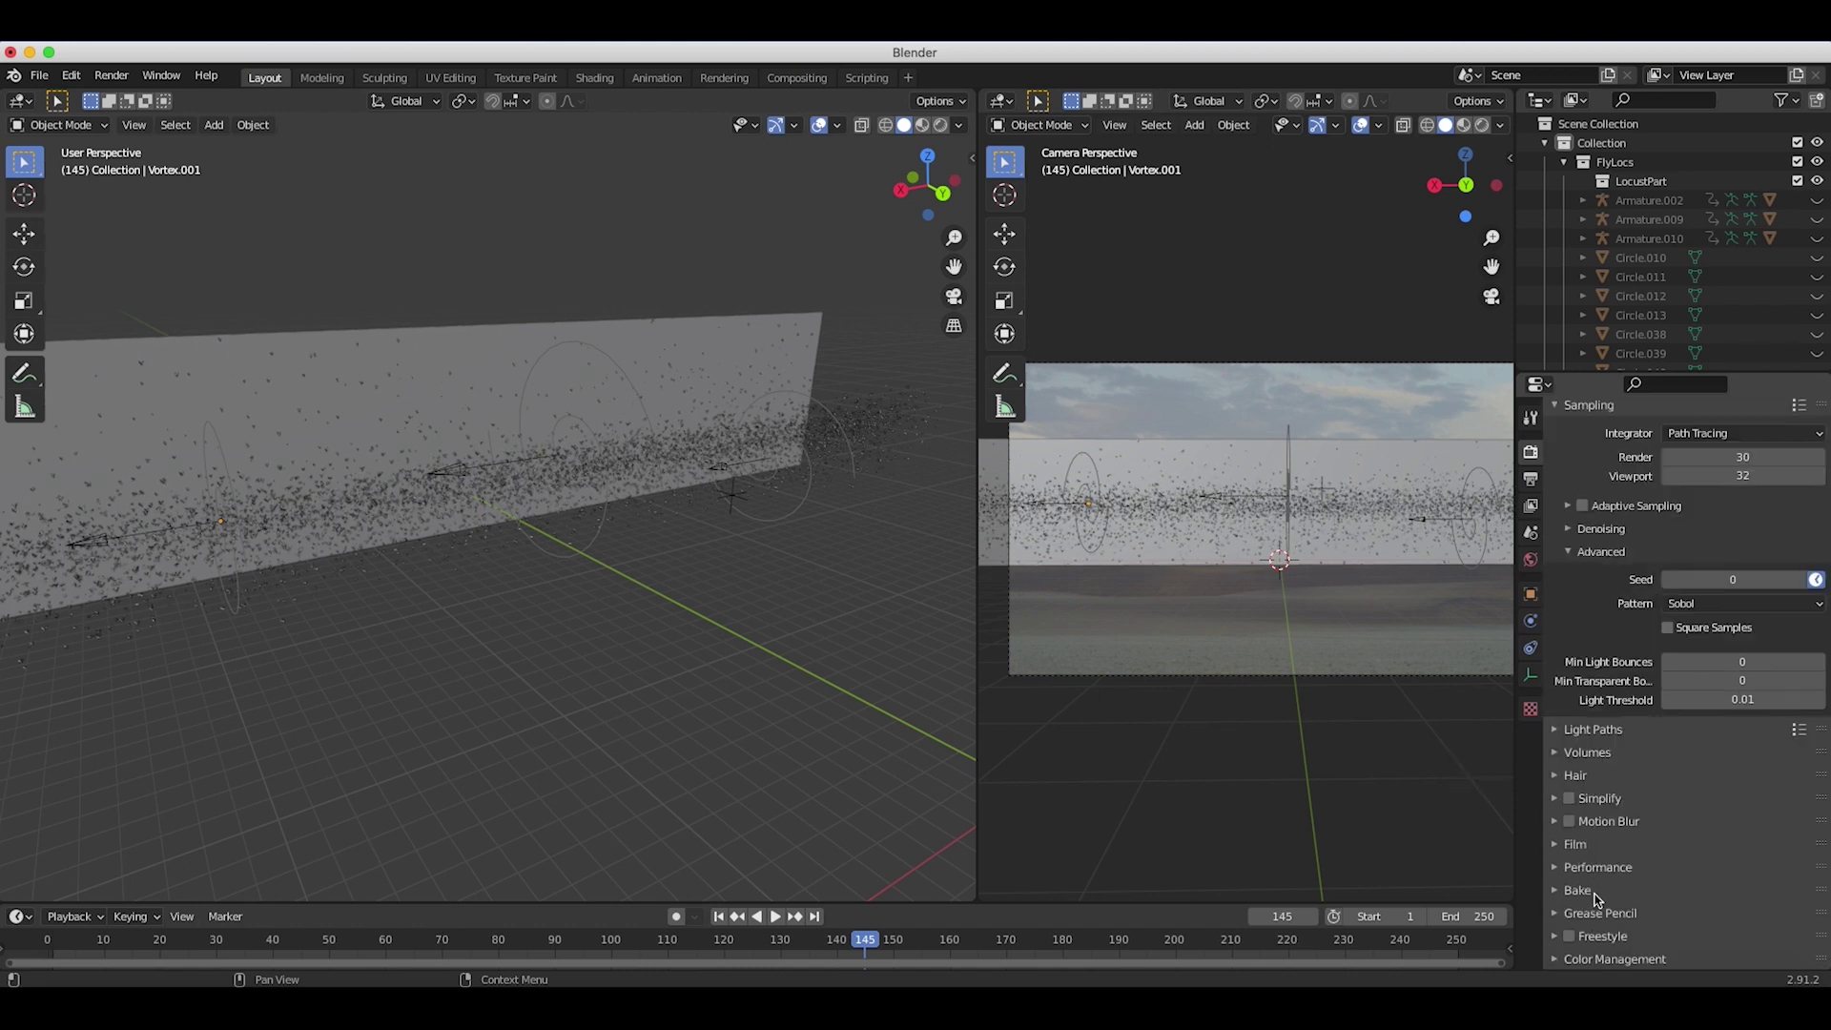
click(1556, 823)
click(1570, 822)
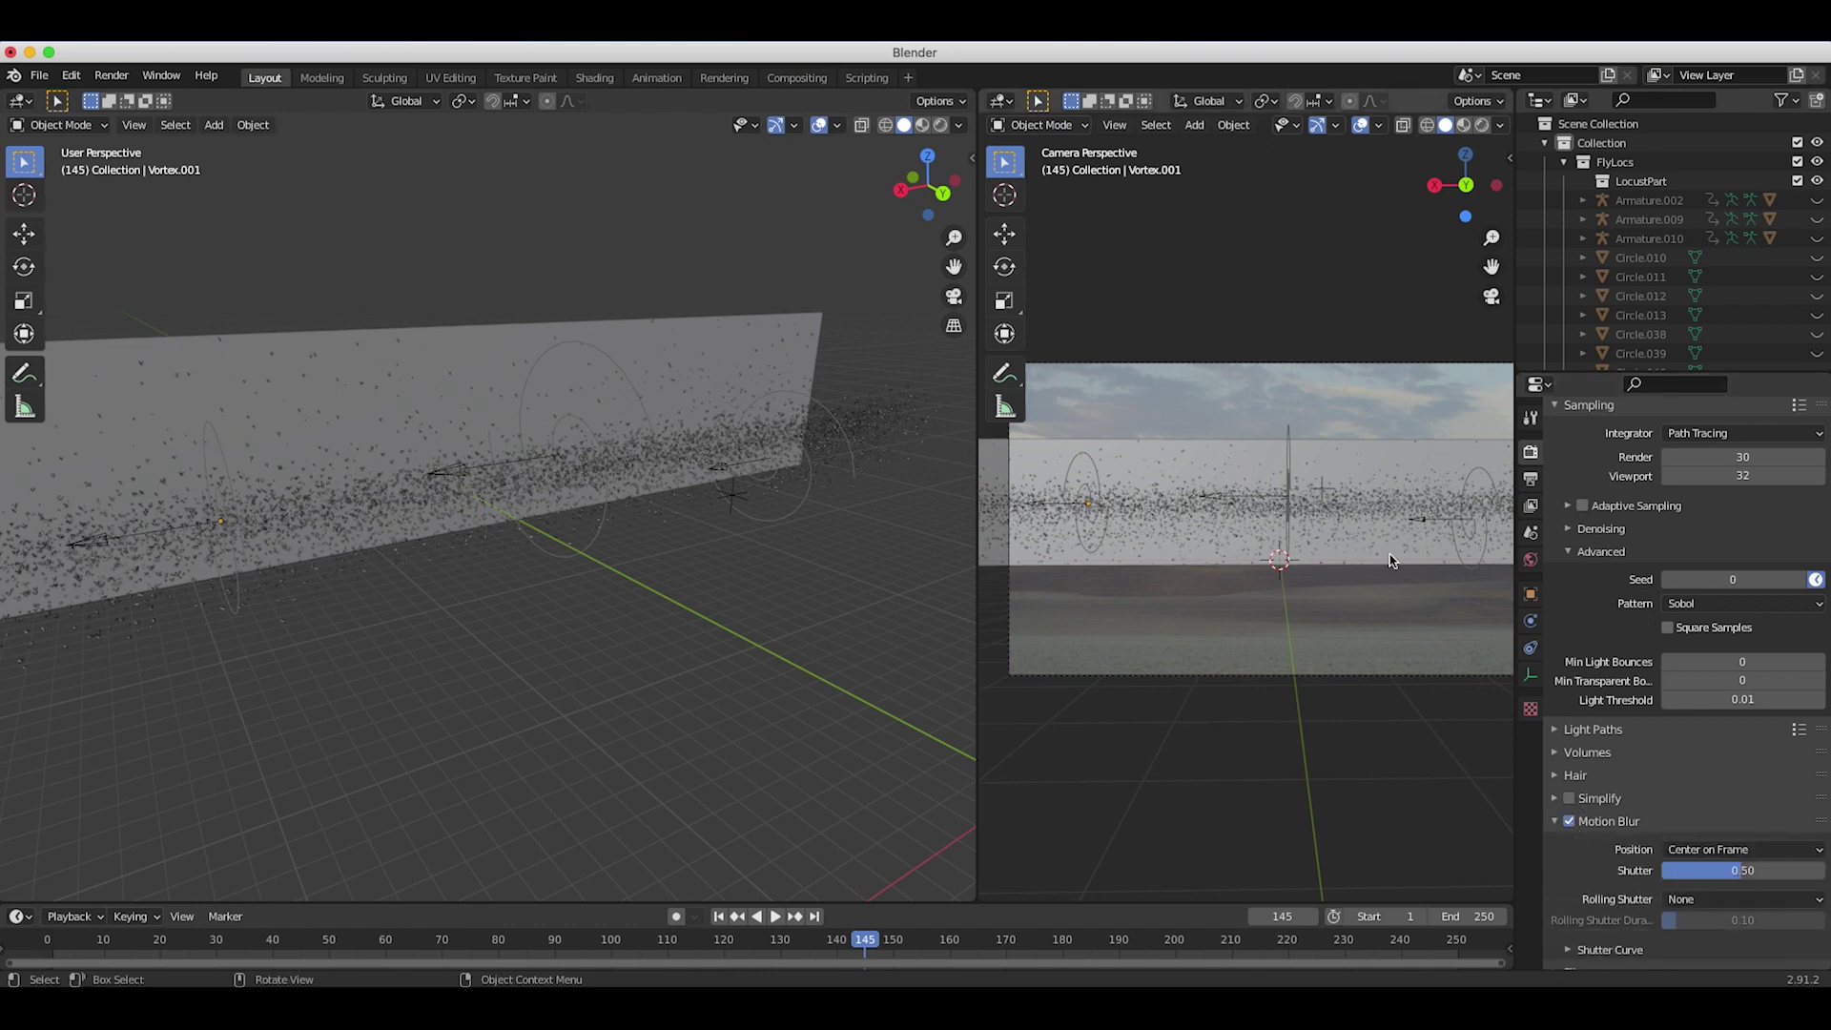
scroll(1676, 666, down, 3)
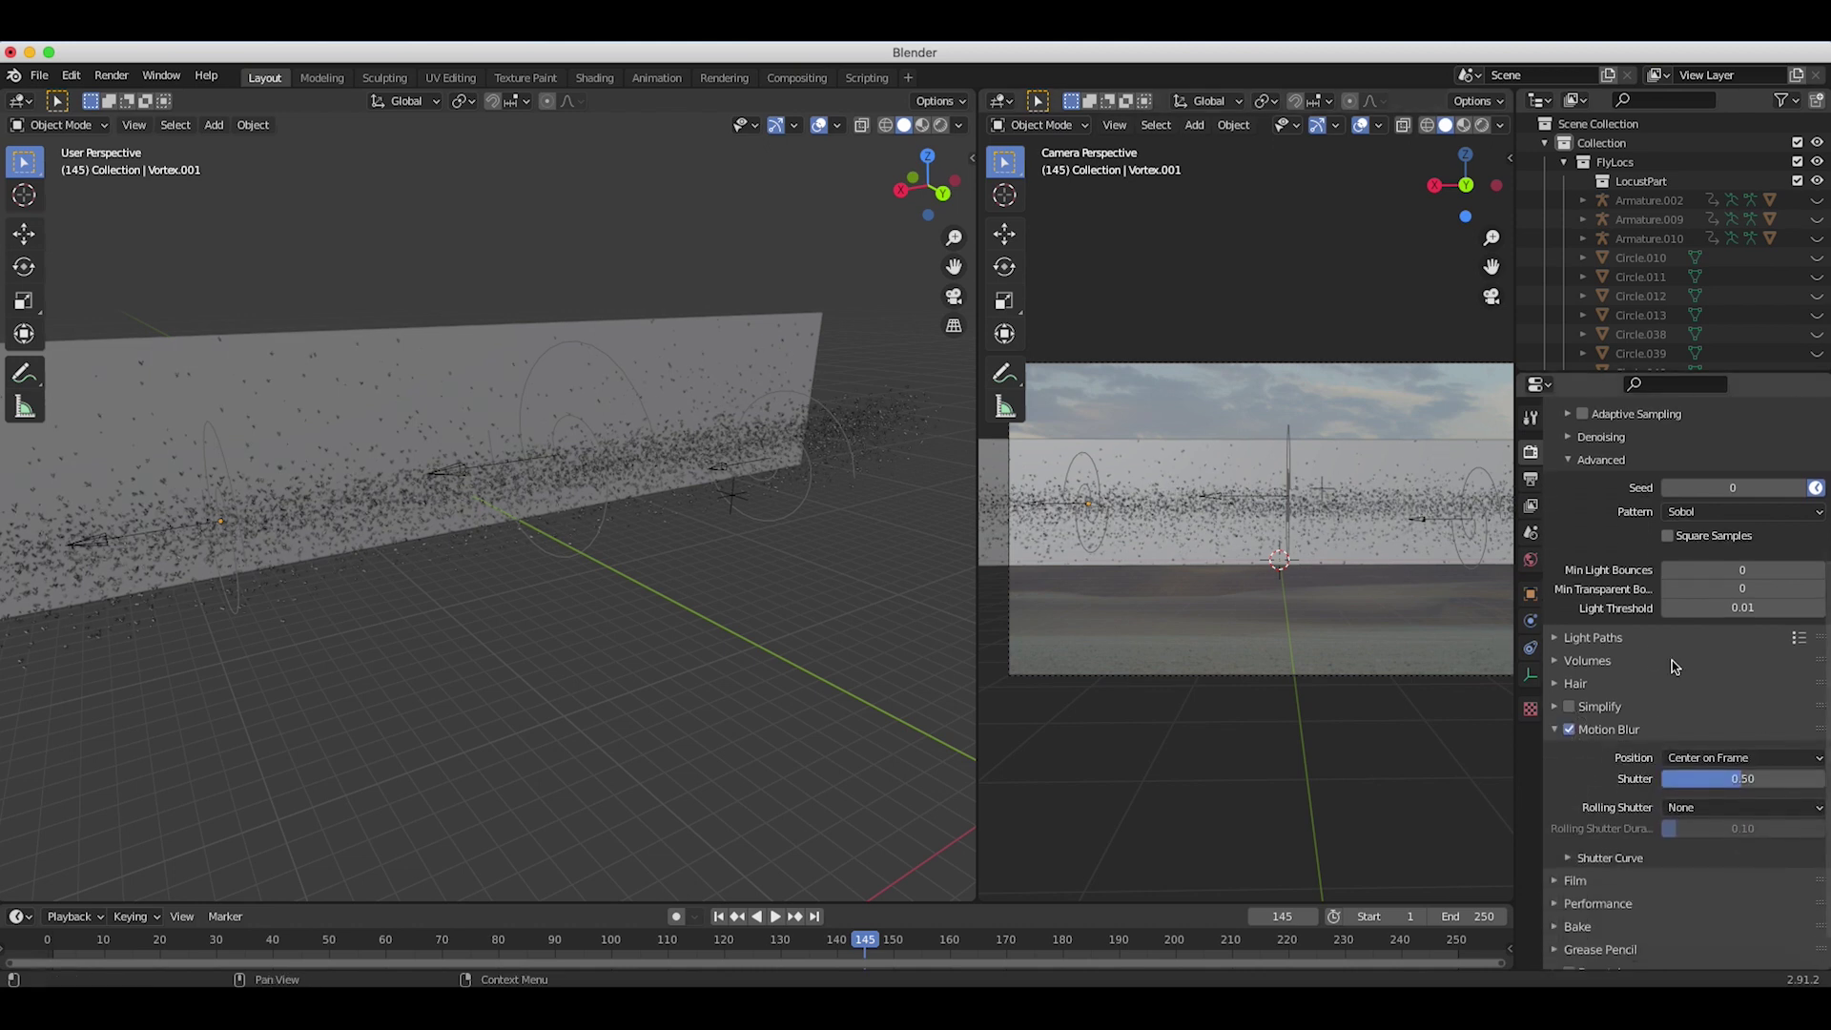
click(1734, 781)
key(BackSpace)
text(.3)
key(Return)
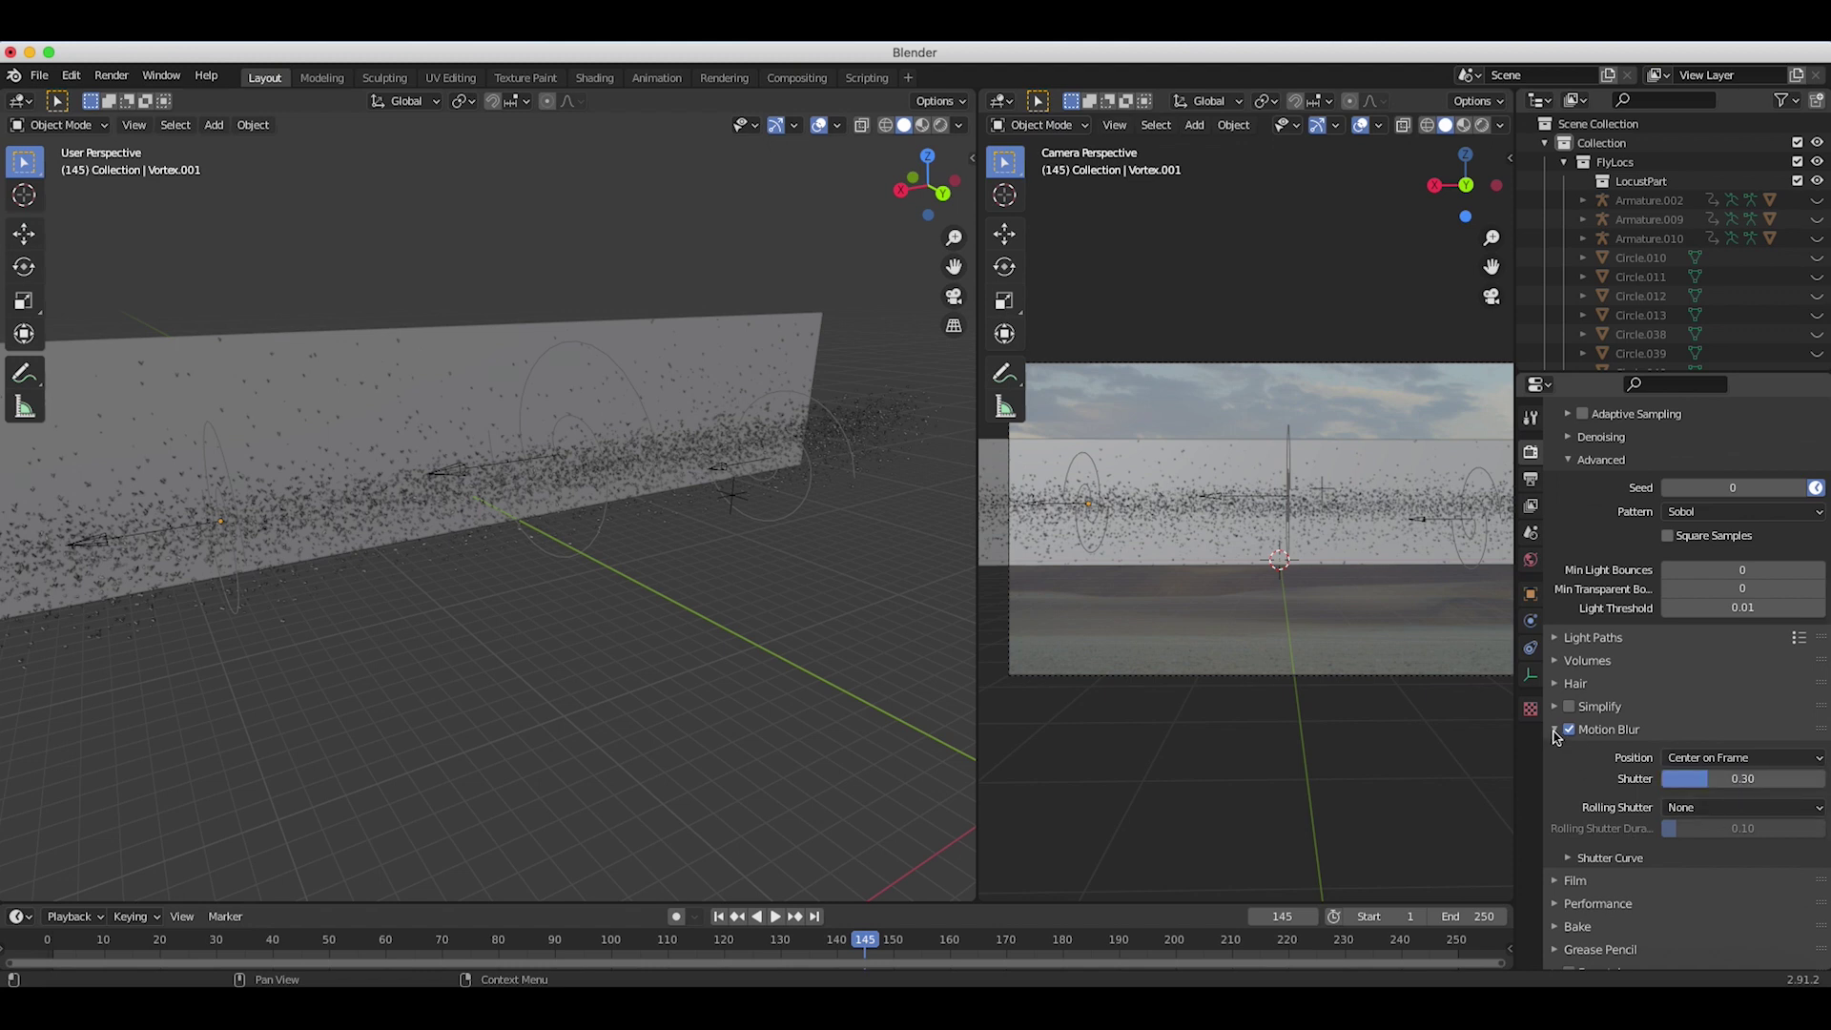
click(1556, 730)
Step: Tick Film > Transparent so the rendered background is transparent
click(1557, 752)
scroll(1565, 725, down, 2)
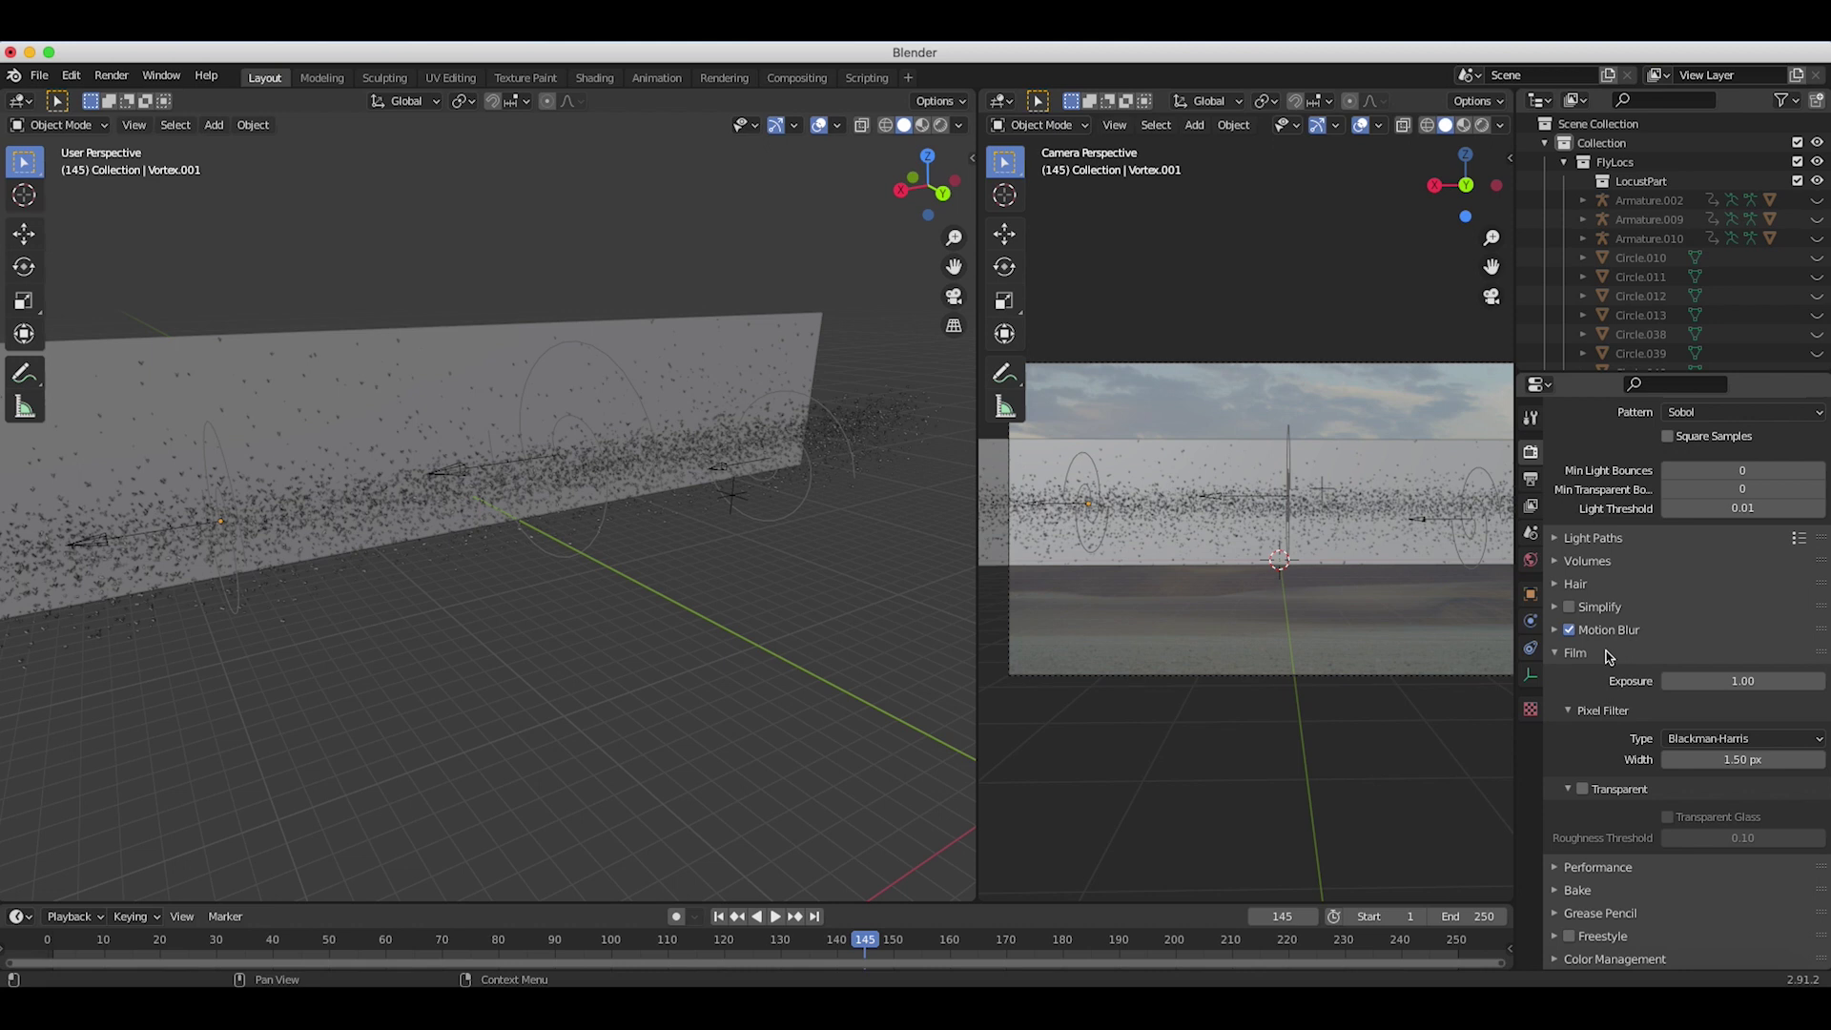
click(1583, 789)
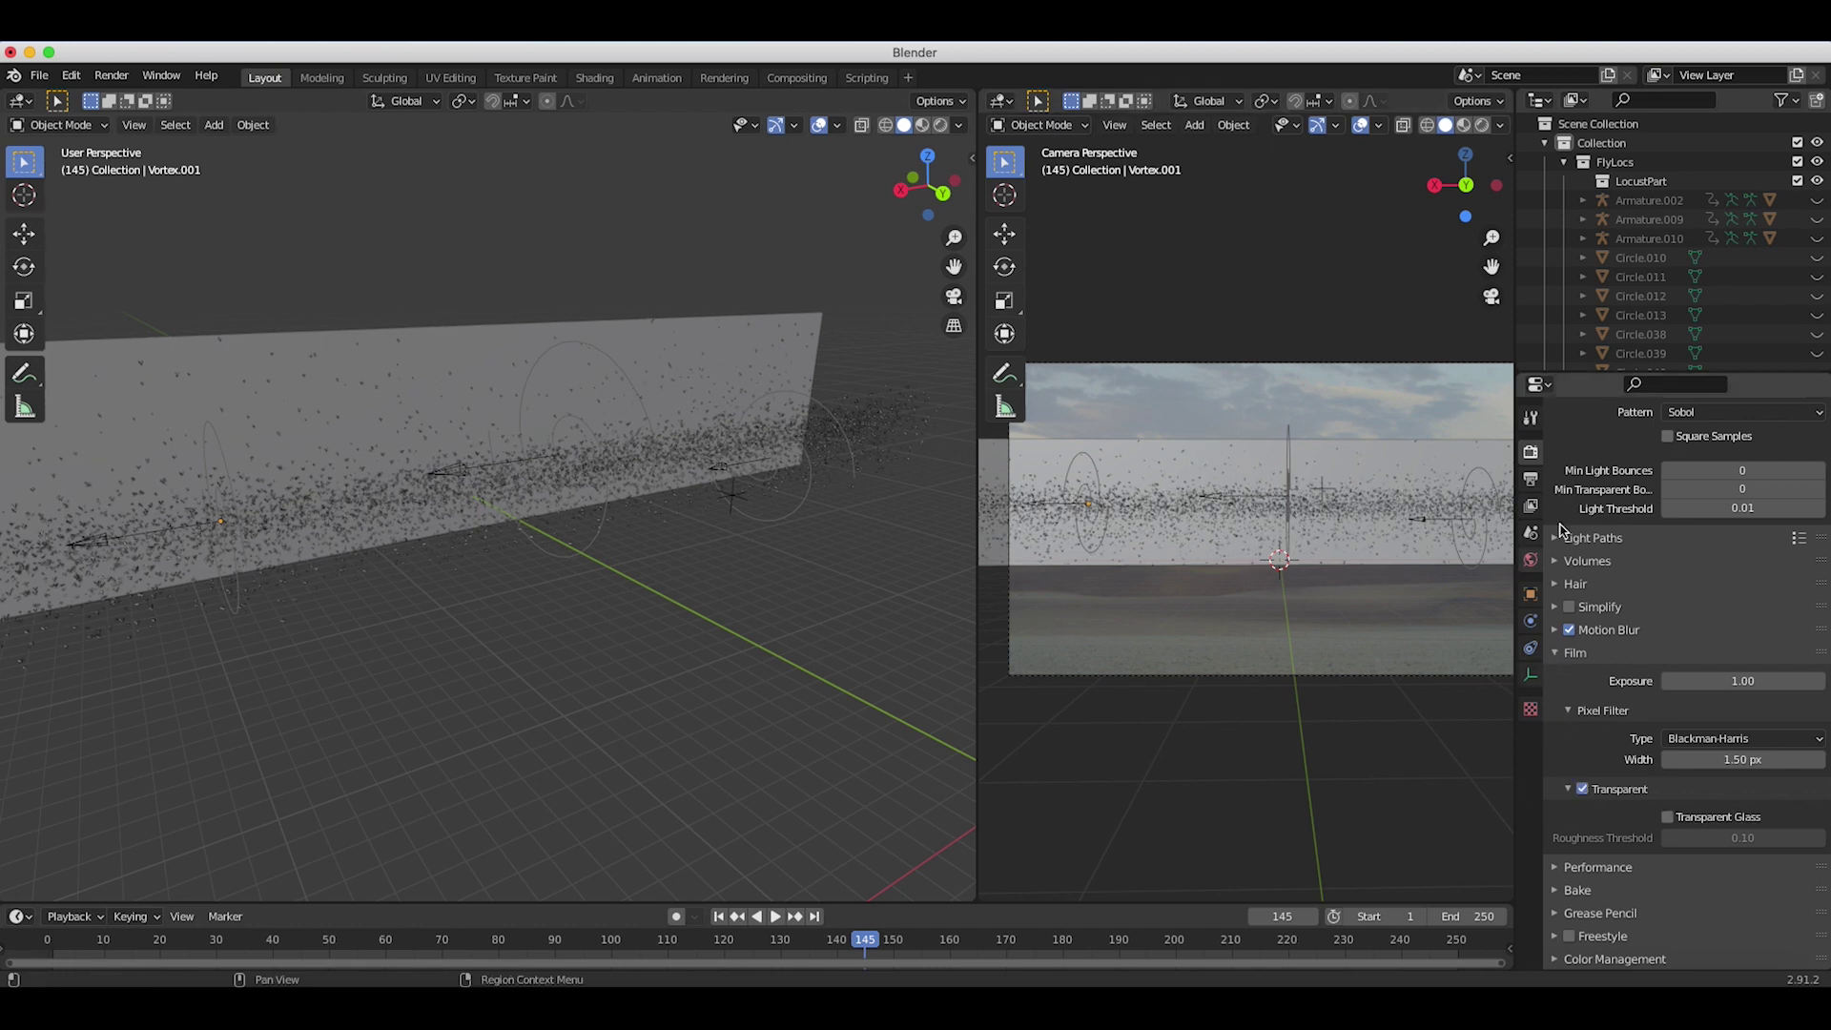
click(1575, 653)
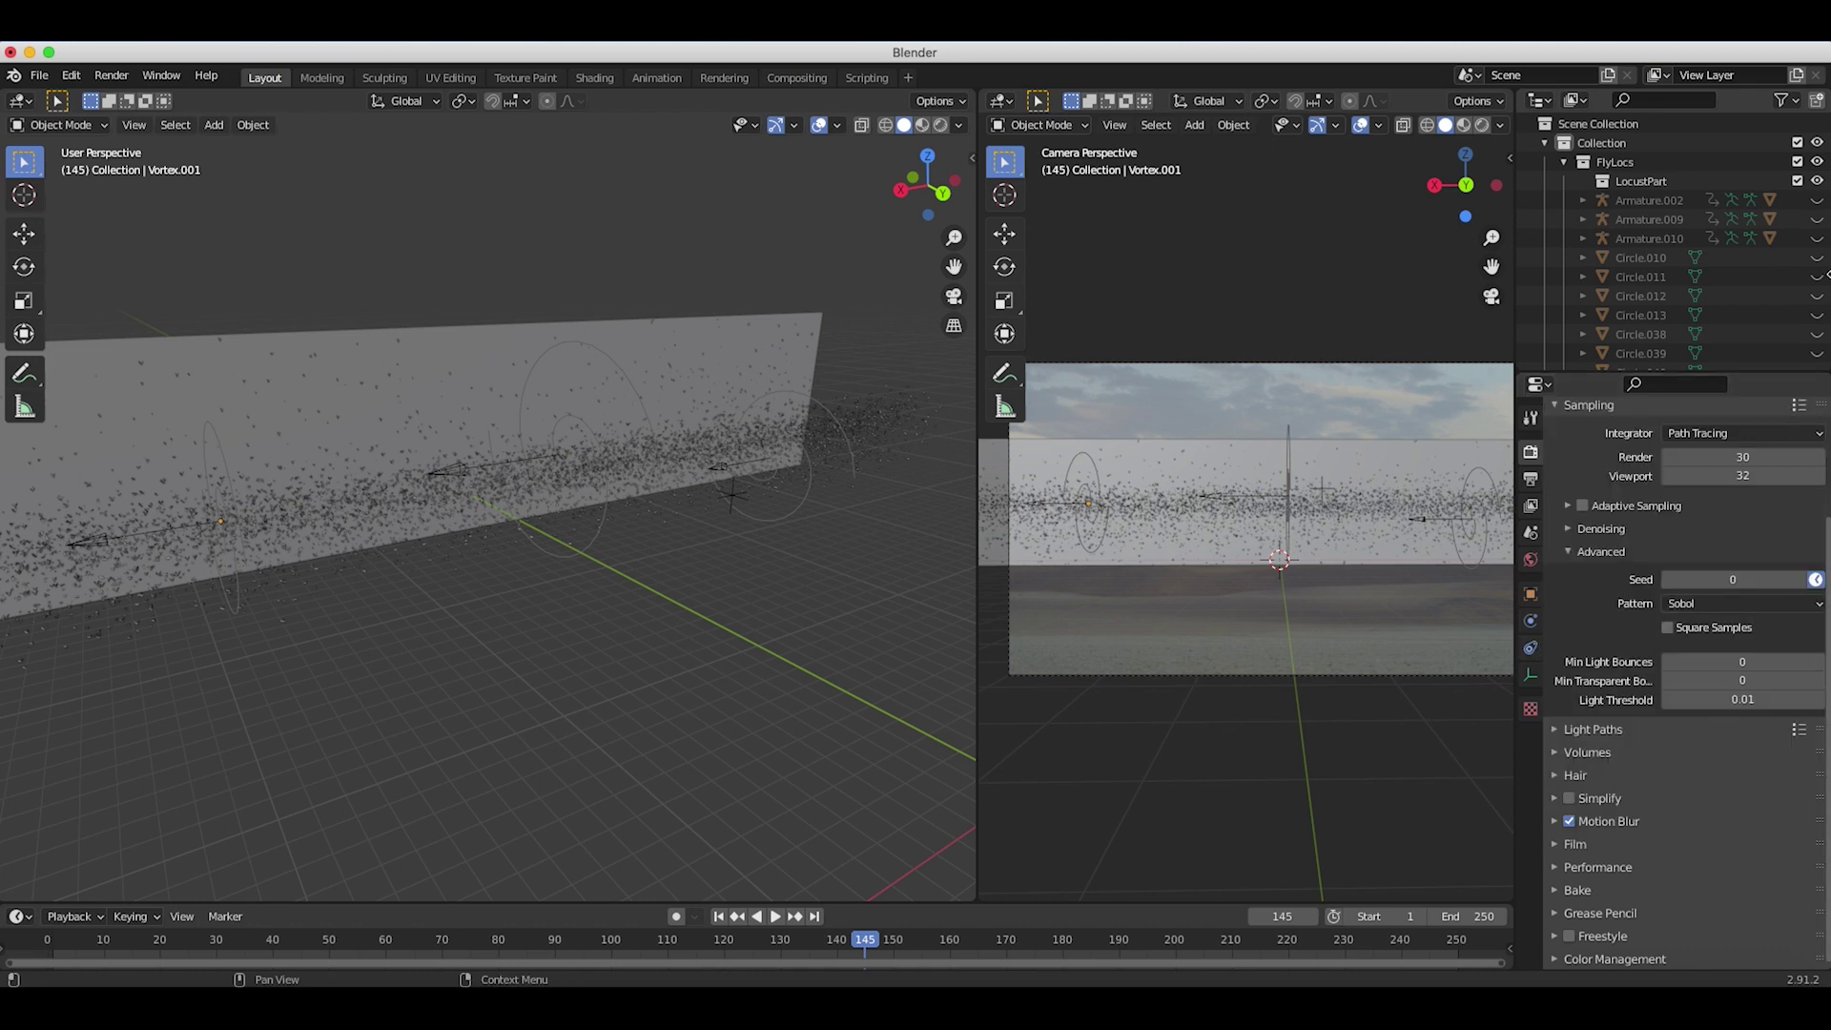
click(1532, 561)
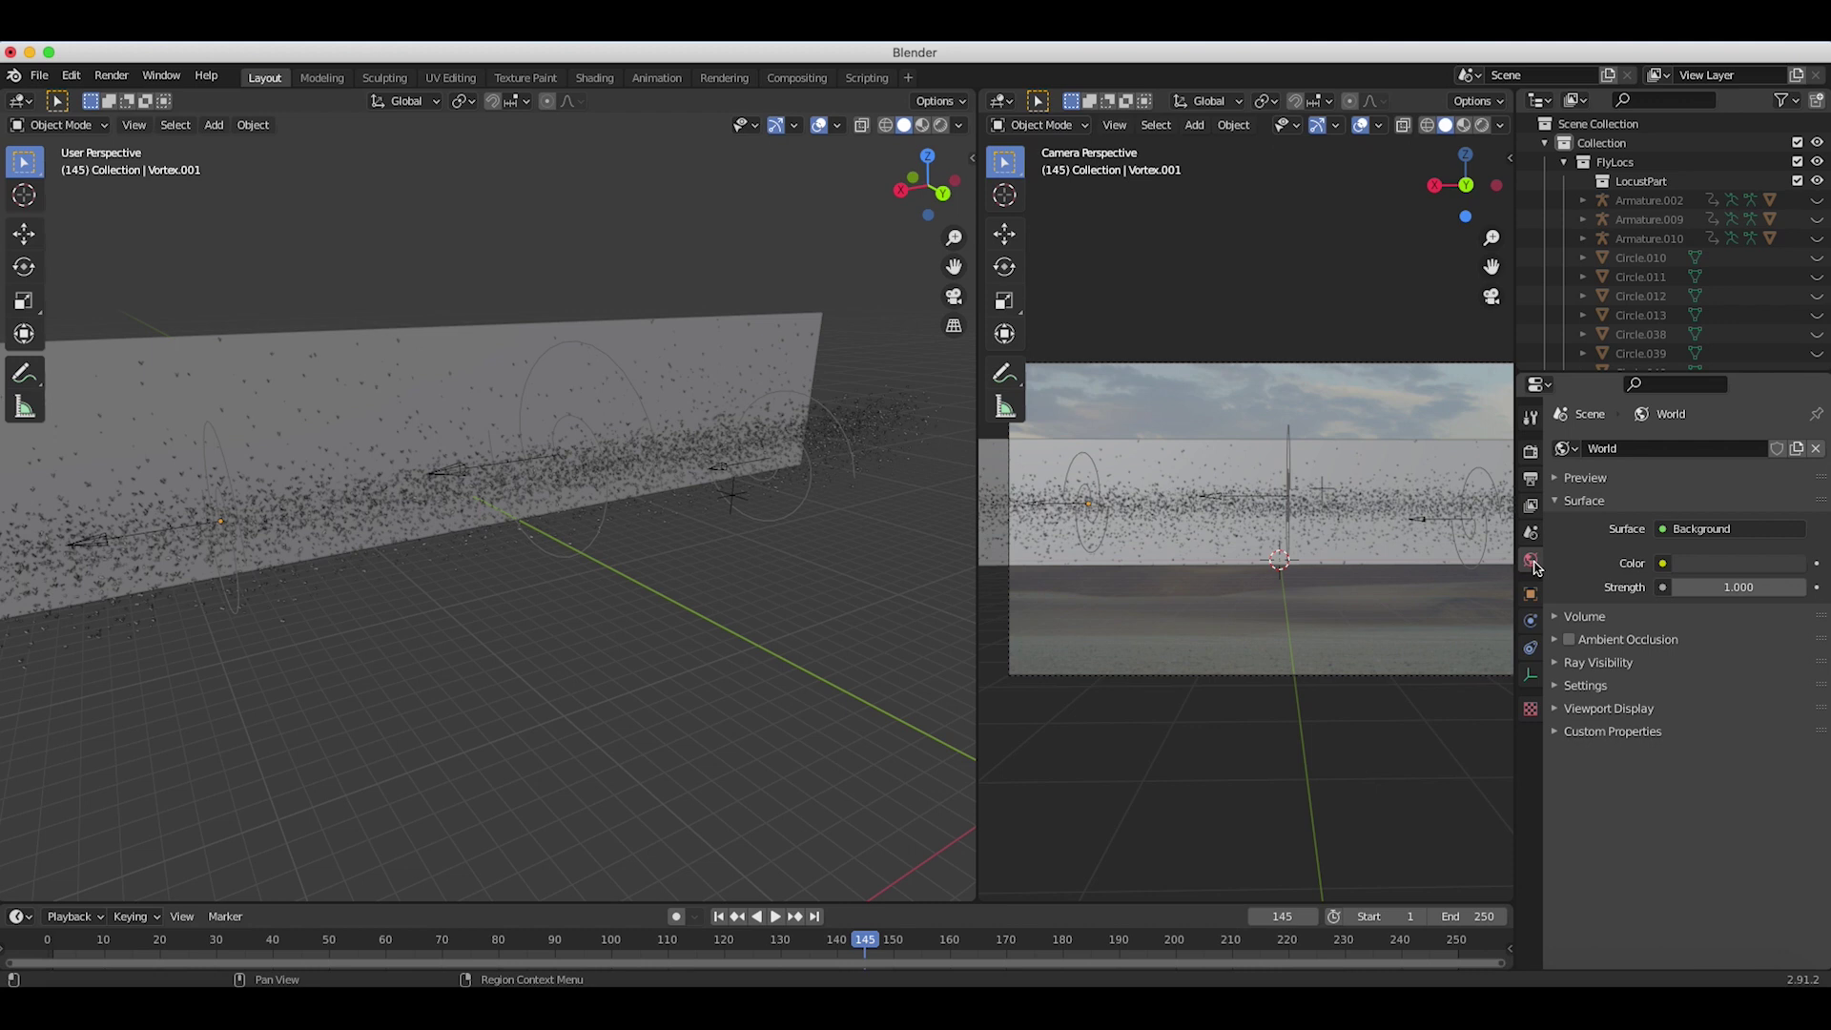
Step: Set the camera viewport to wireframe, select the camera, then widen and zoom the camera view
key(z)
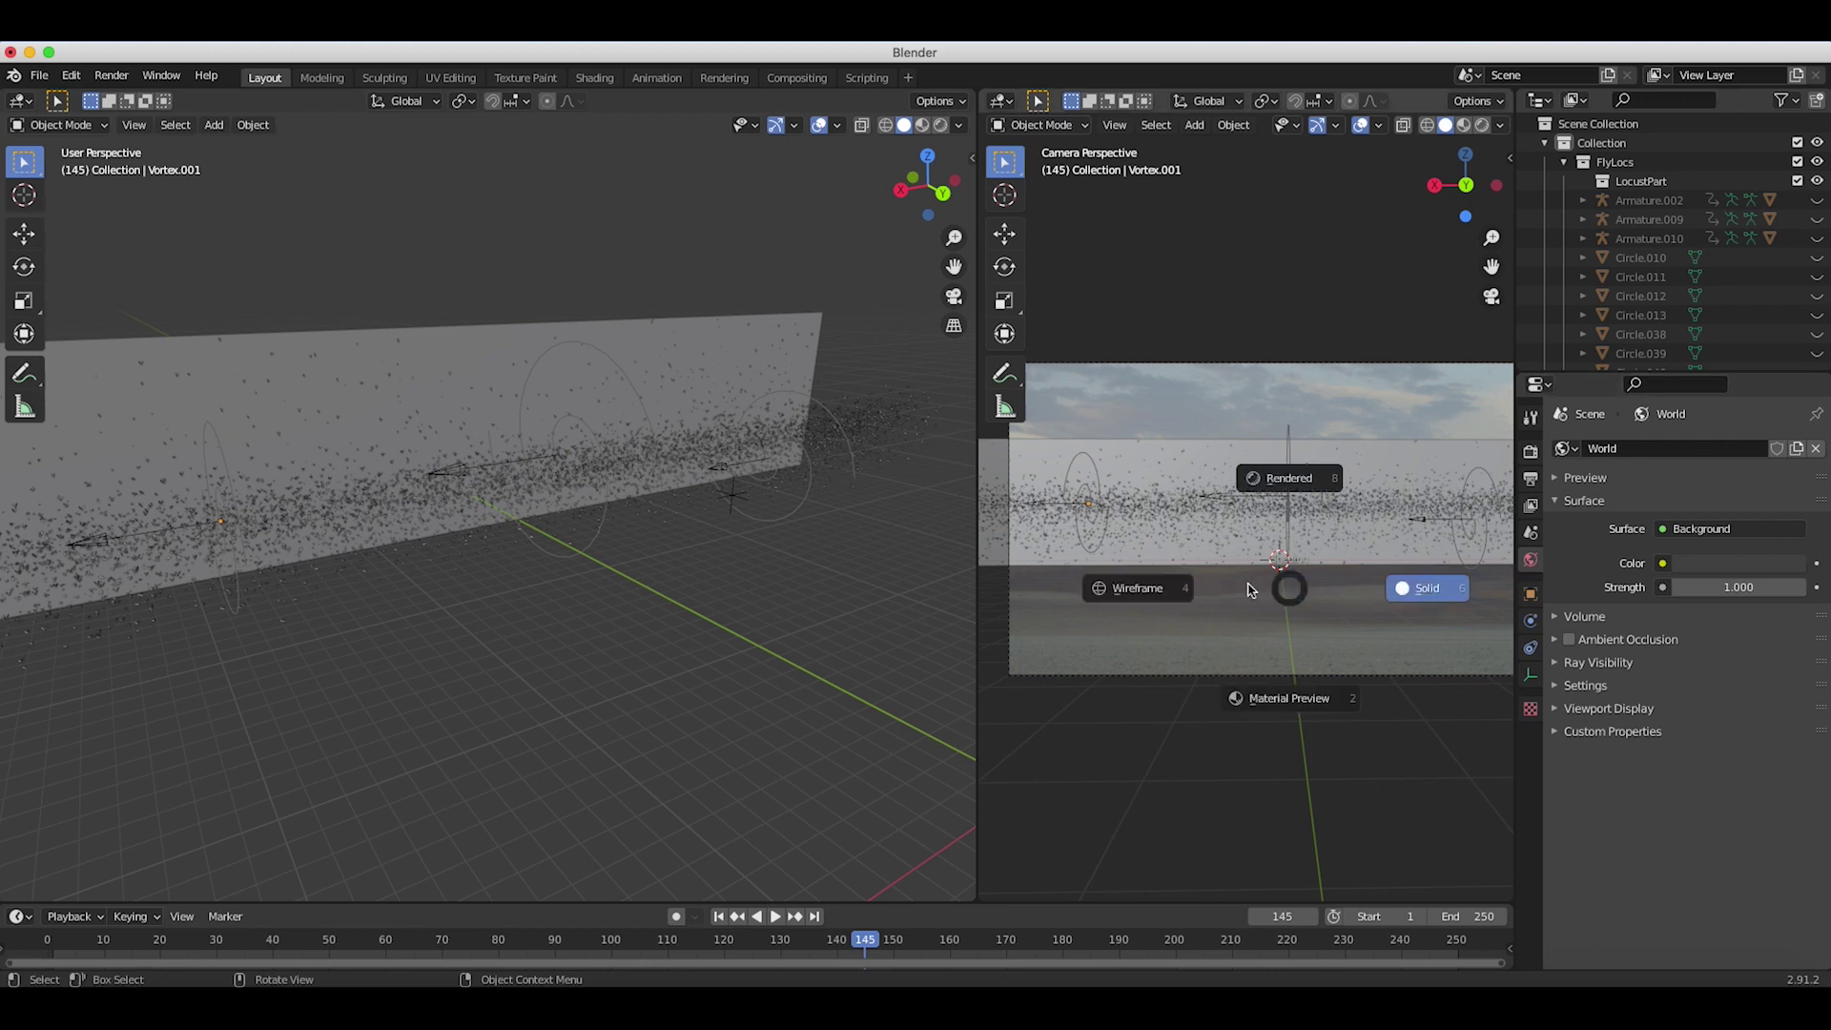
click(1148, 598)
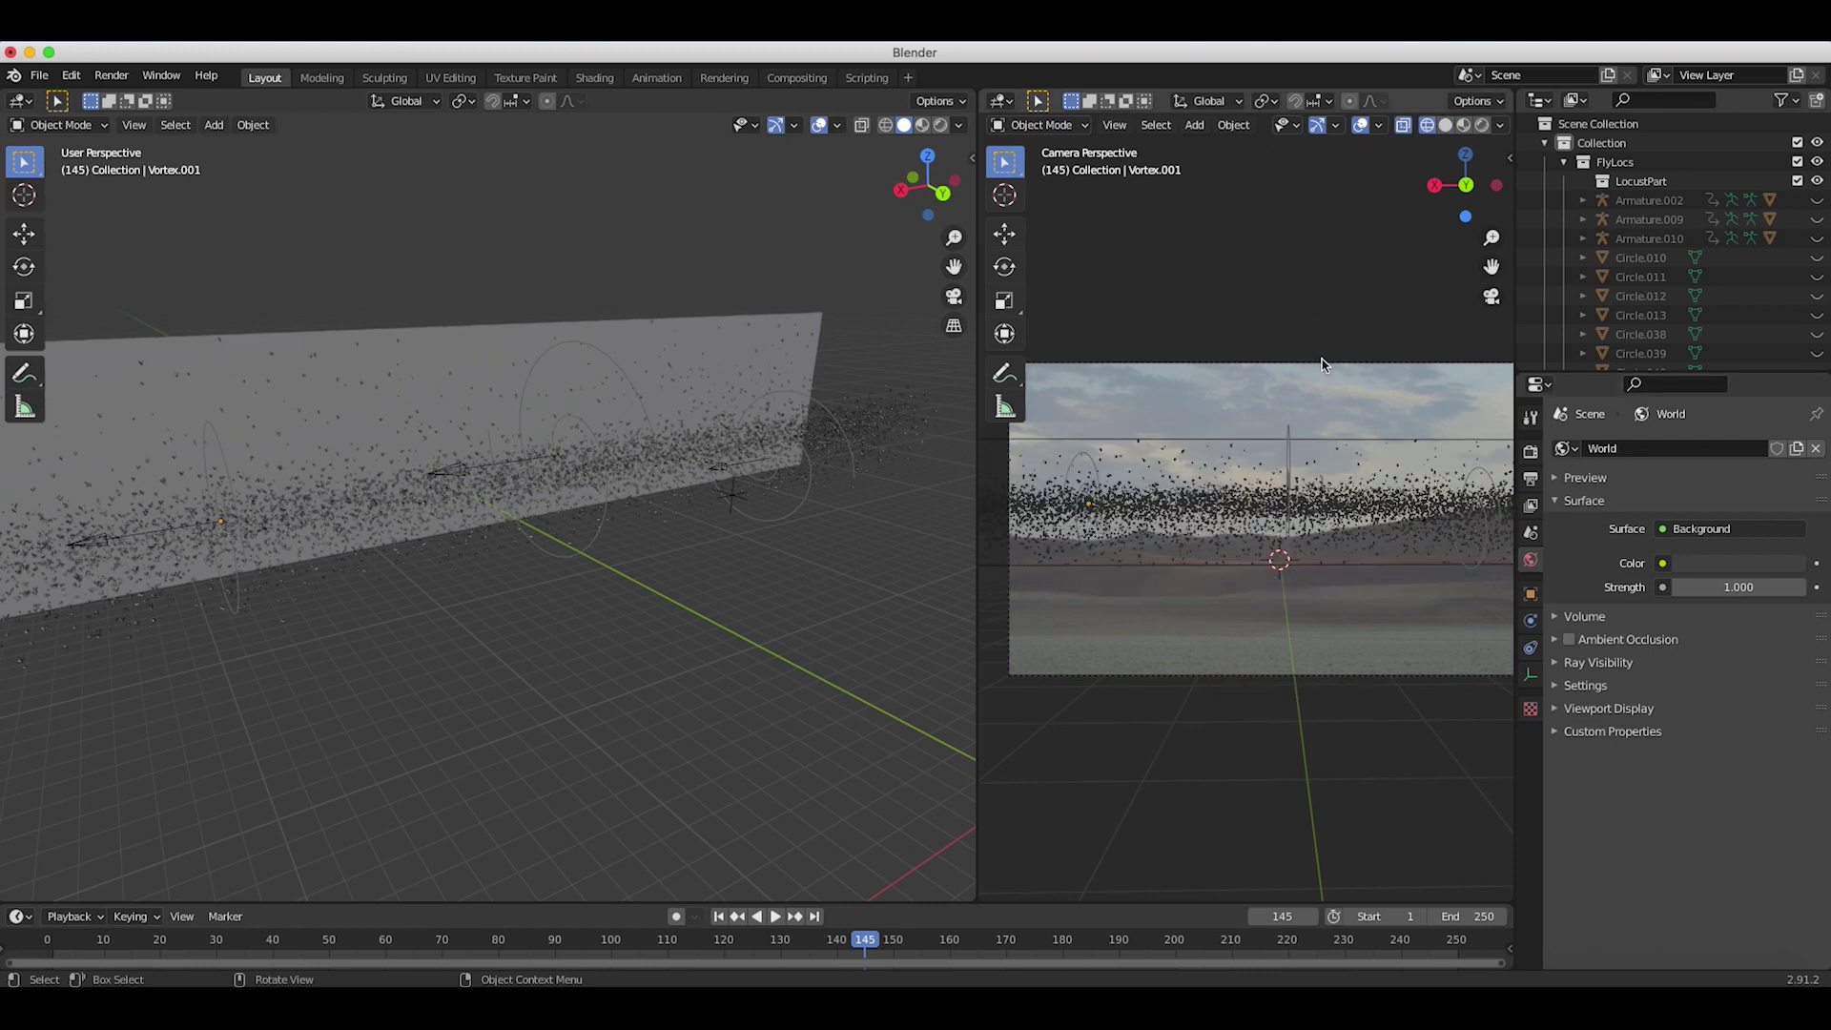
click(1303, 434)
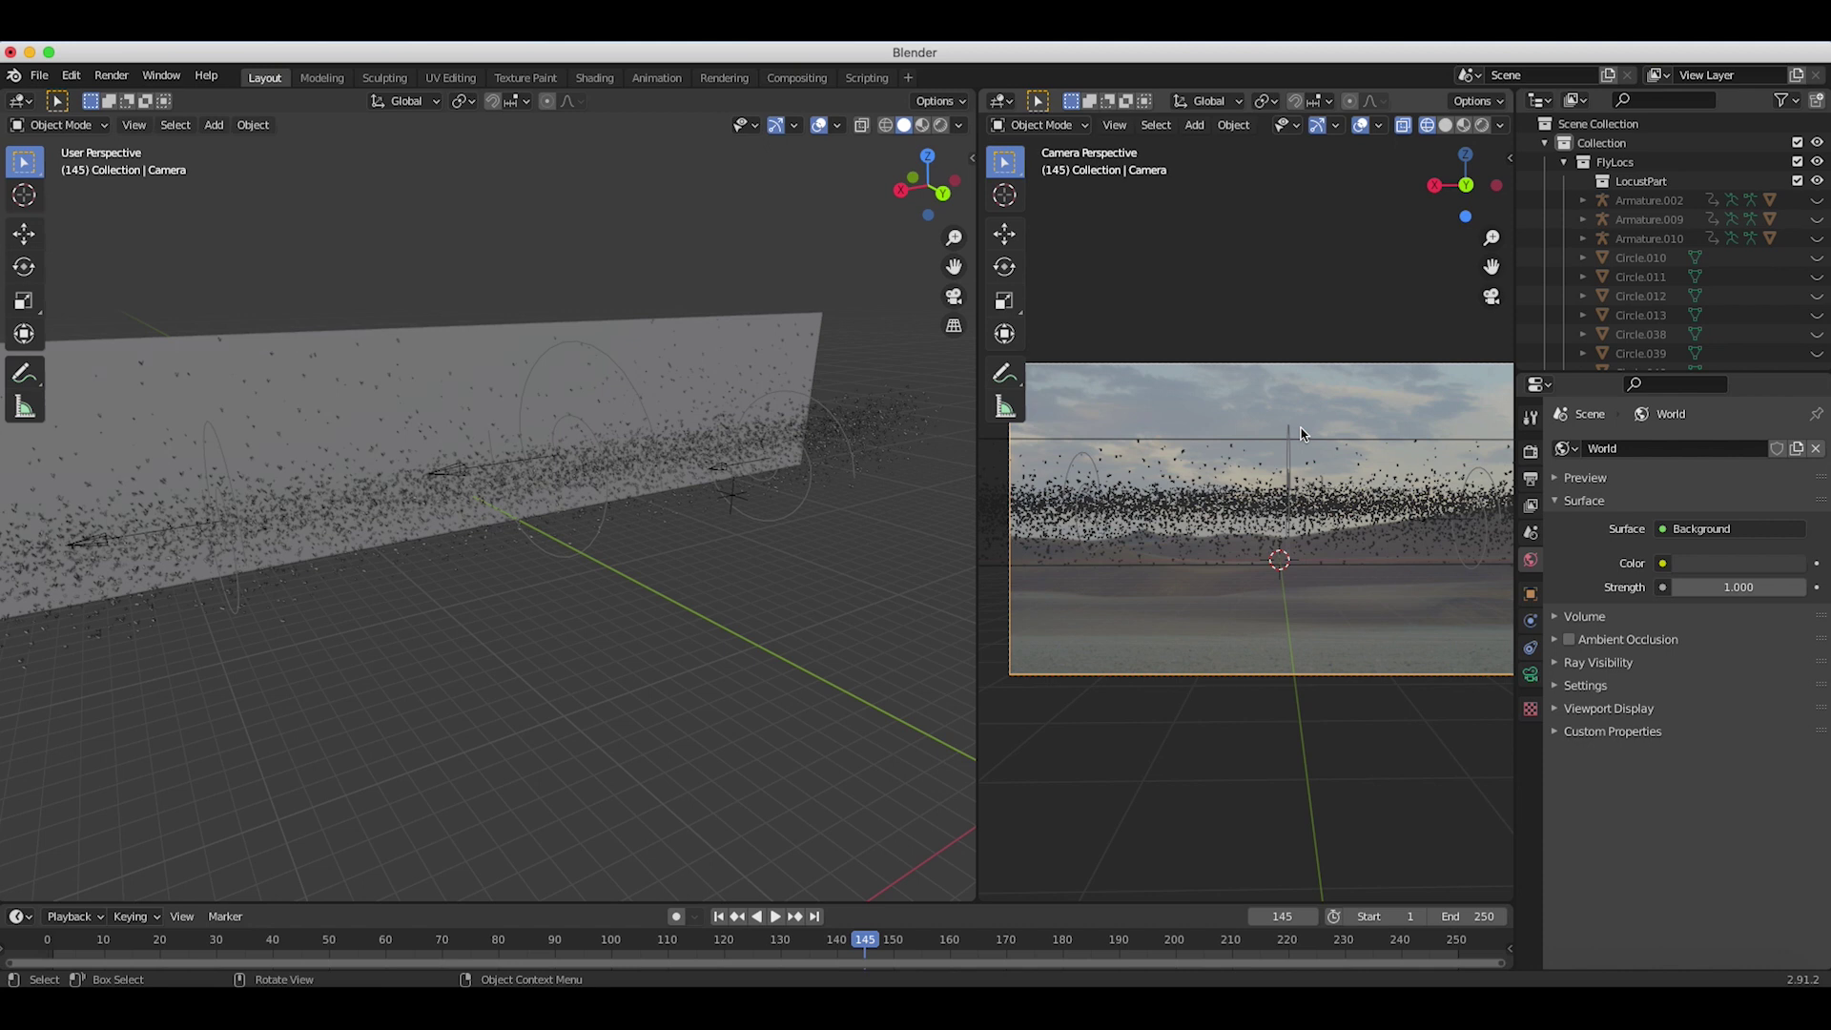
drag(977, 505, 787, 505)
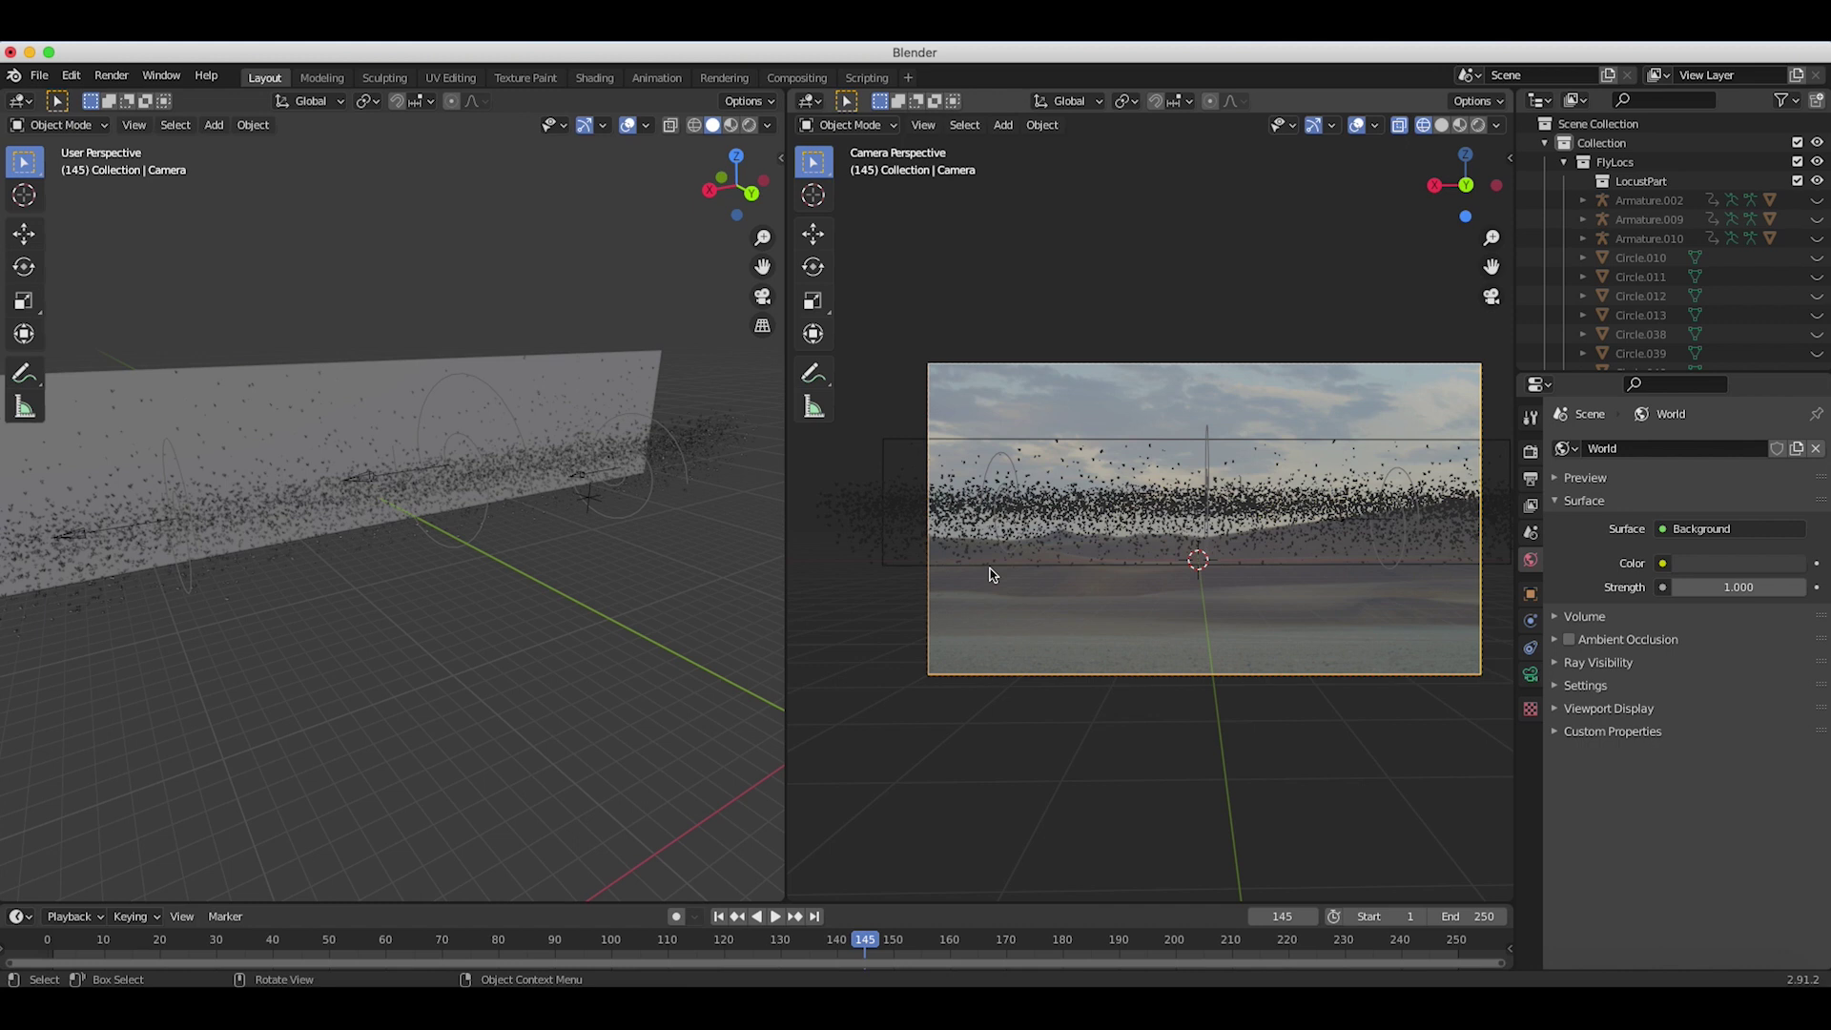
scroll(1223, 586, up, 2)
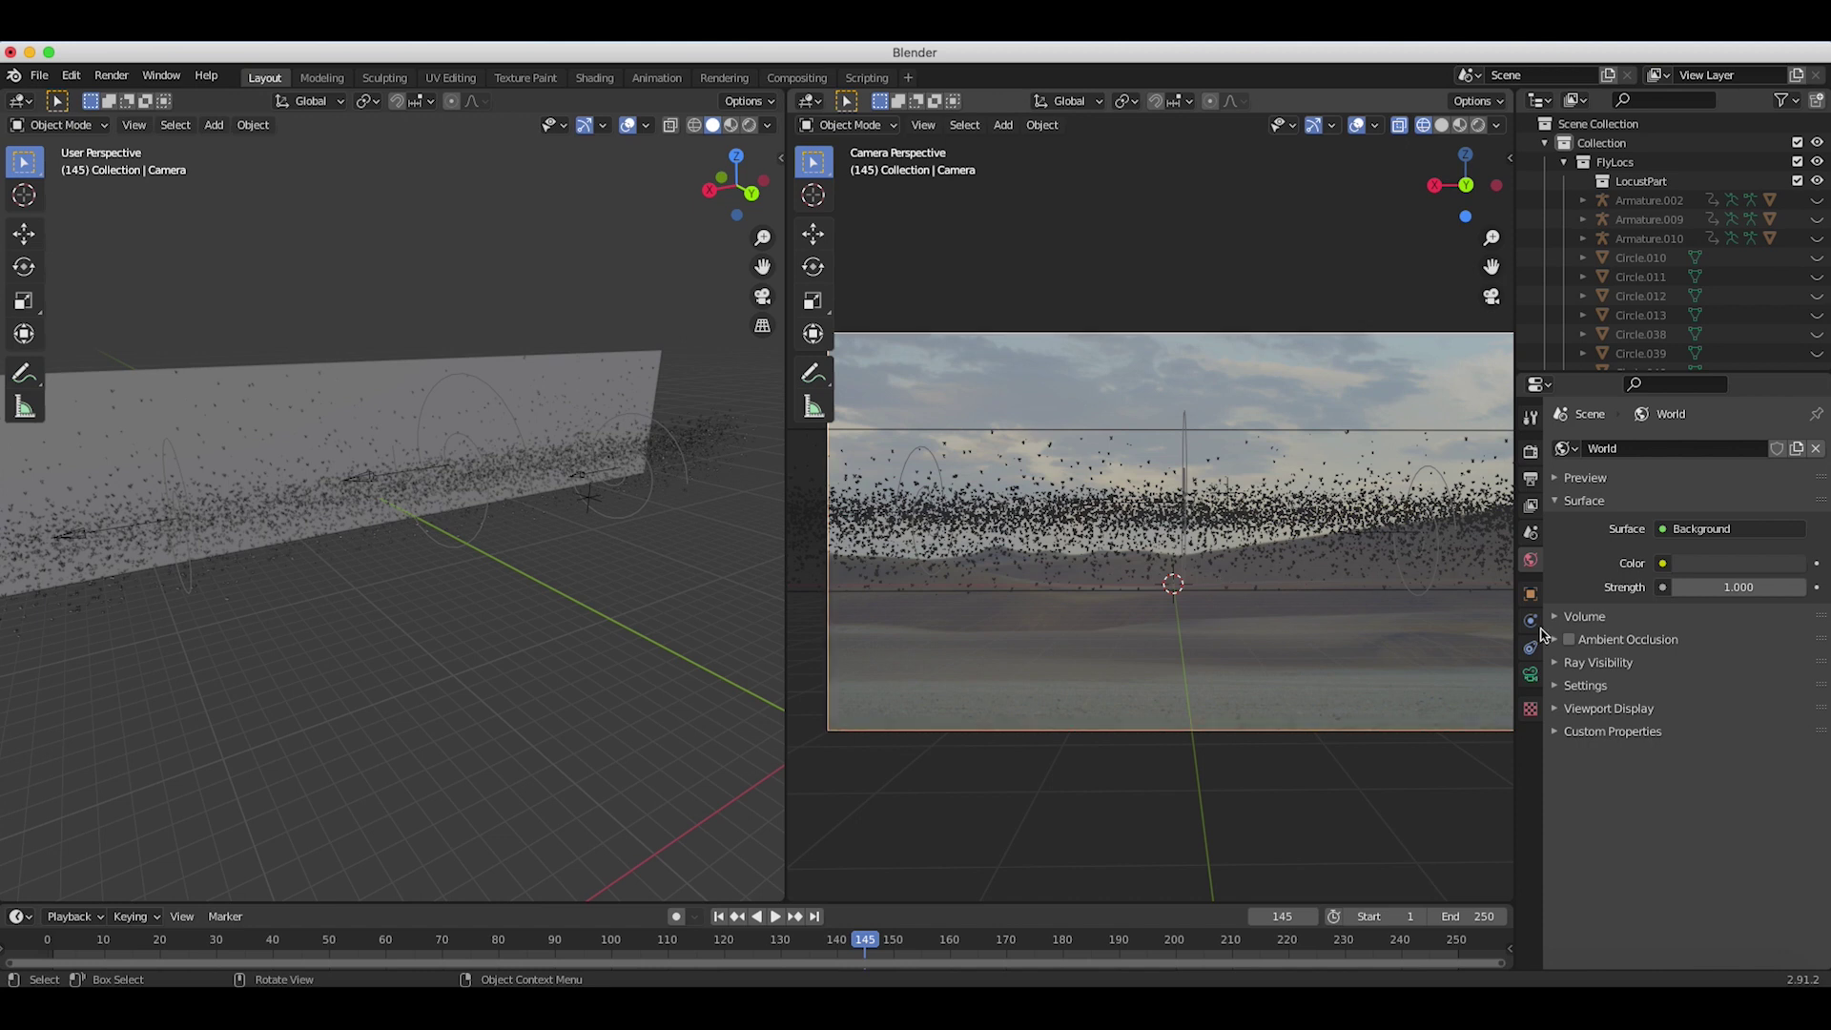
Step: Drive the World colour with an Environment Texture loaded from Downloads/canary_wharf_4k.hdr
click(1663, 564)
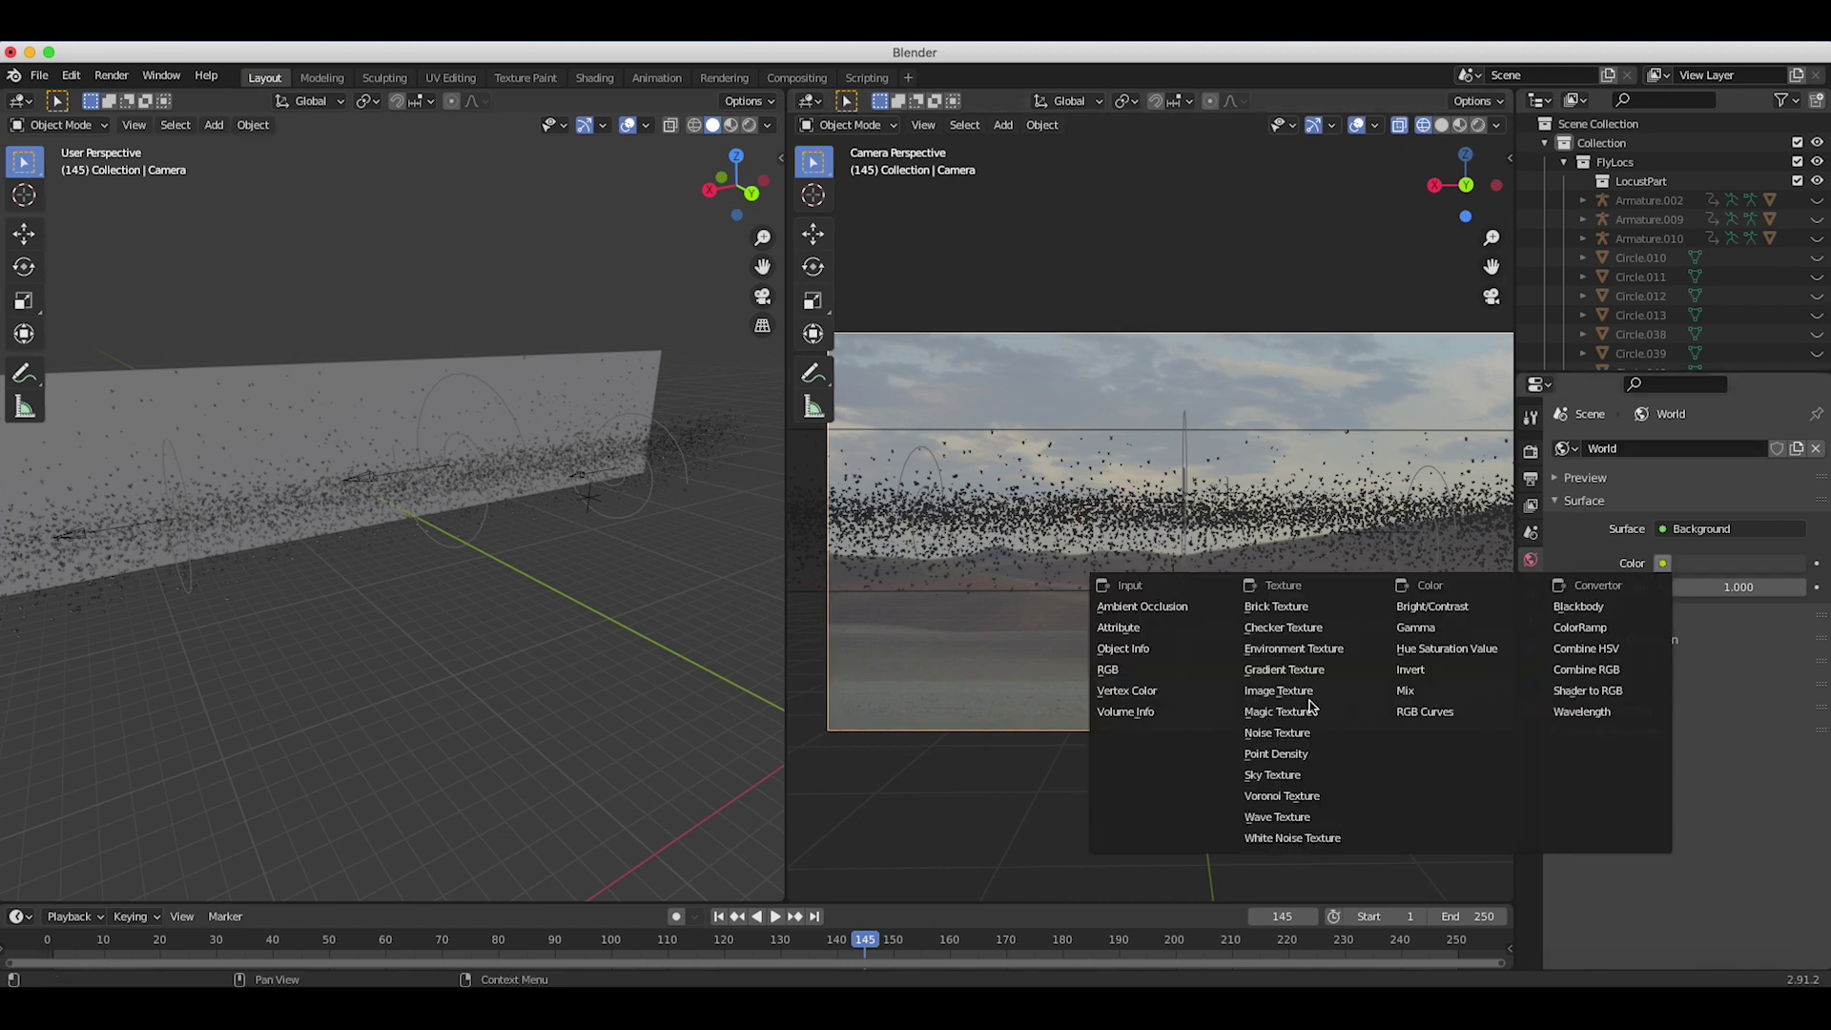
click(1283, 648)
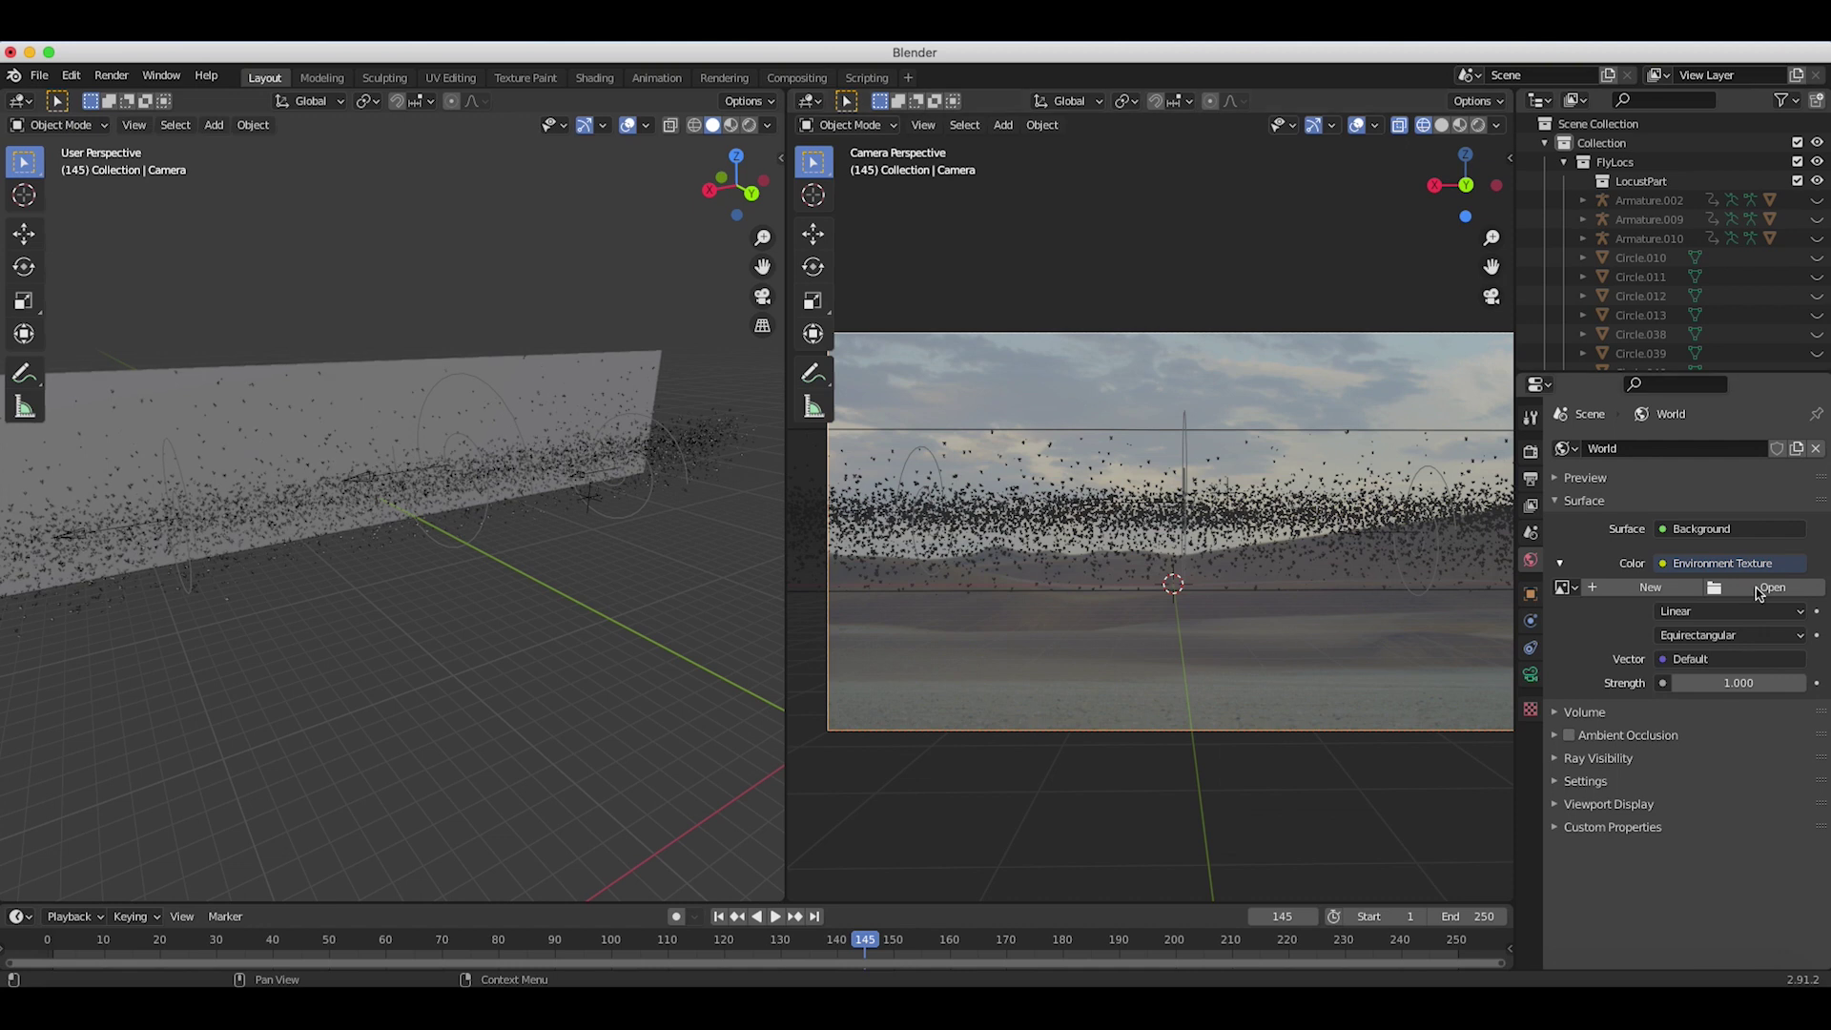
click(1766, 588)
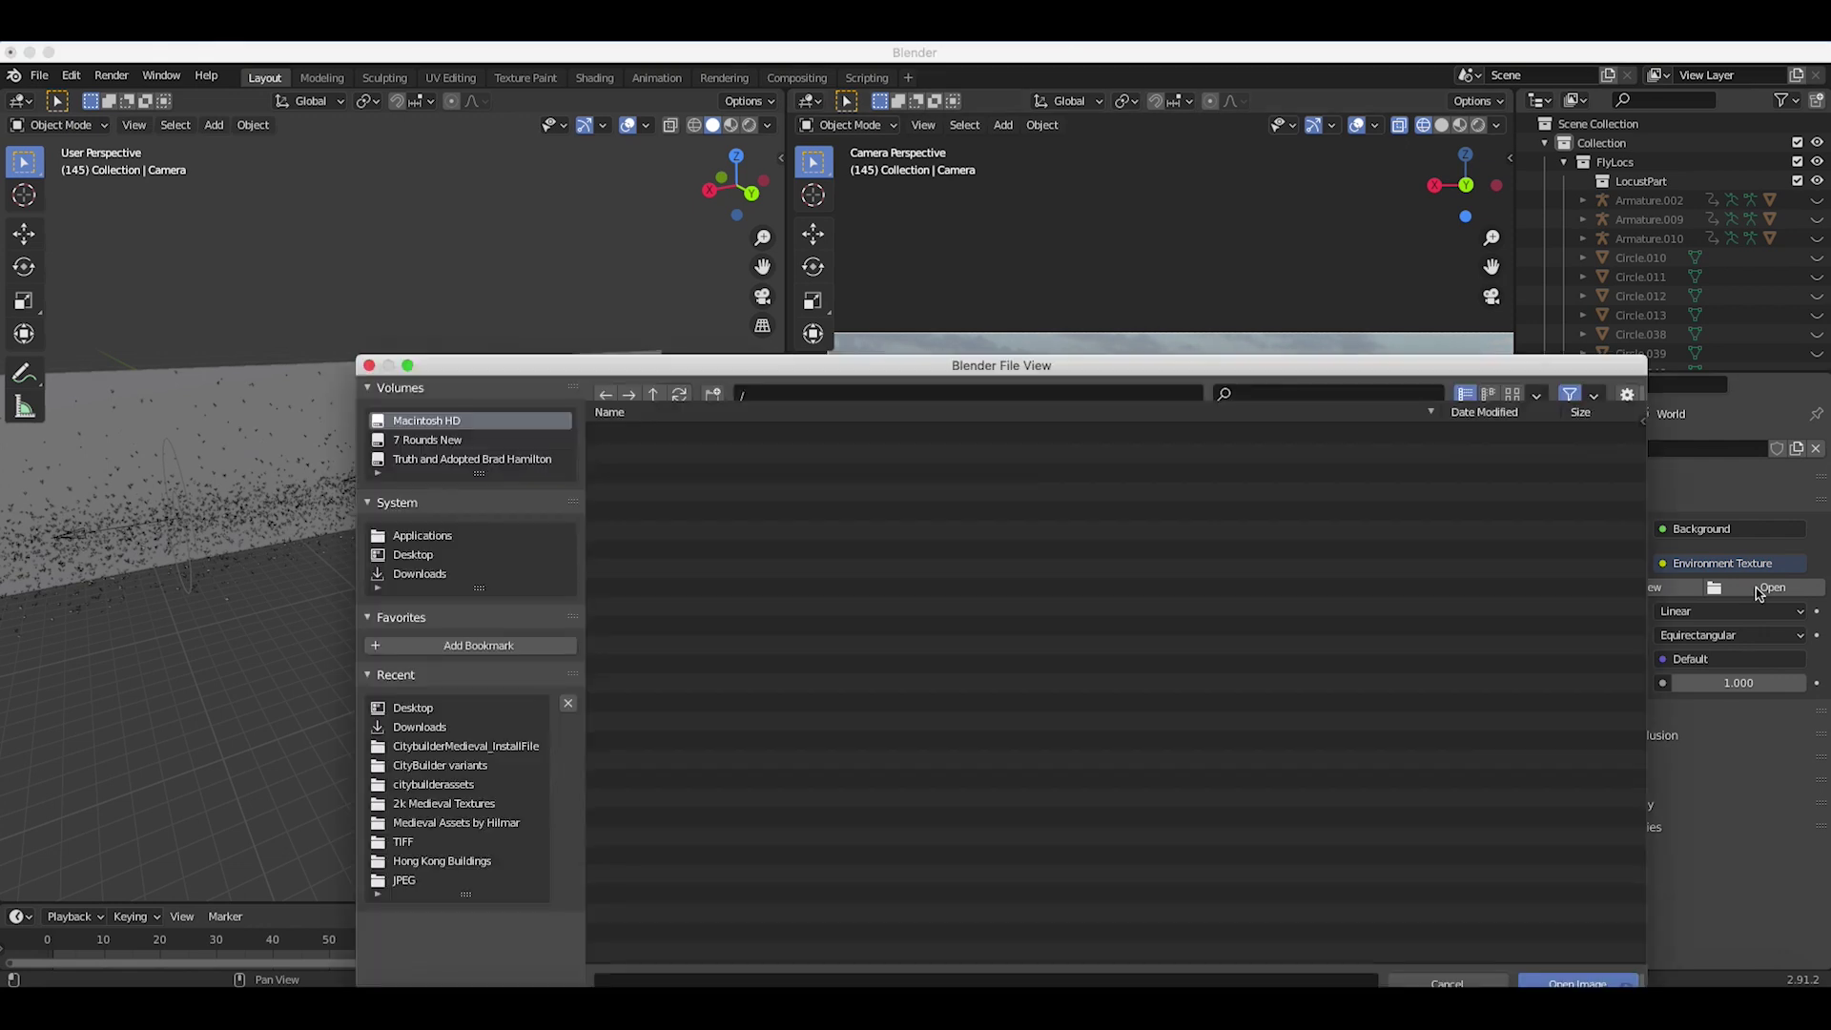
click(424, 731)
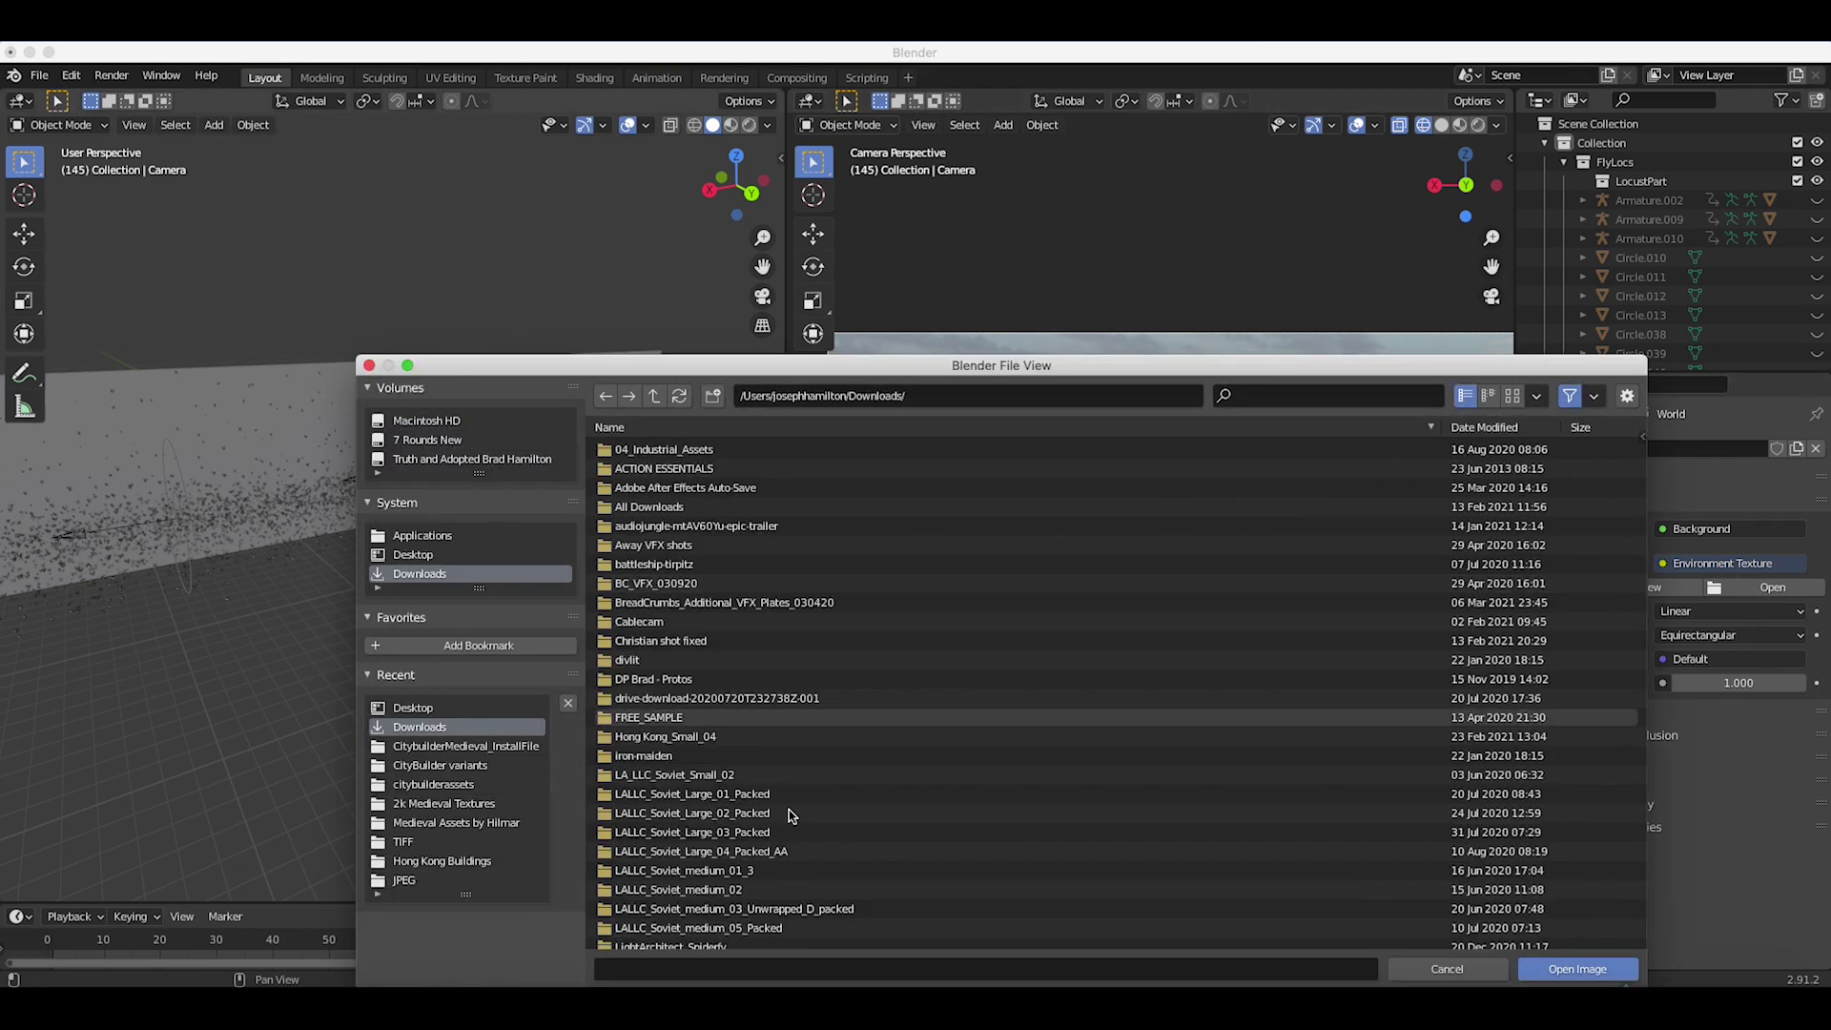
scroll(788, 809, down, 10)
click(788, 803)
click(1575, 973)
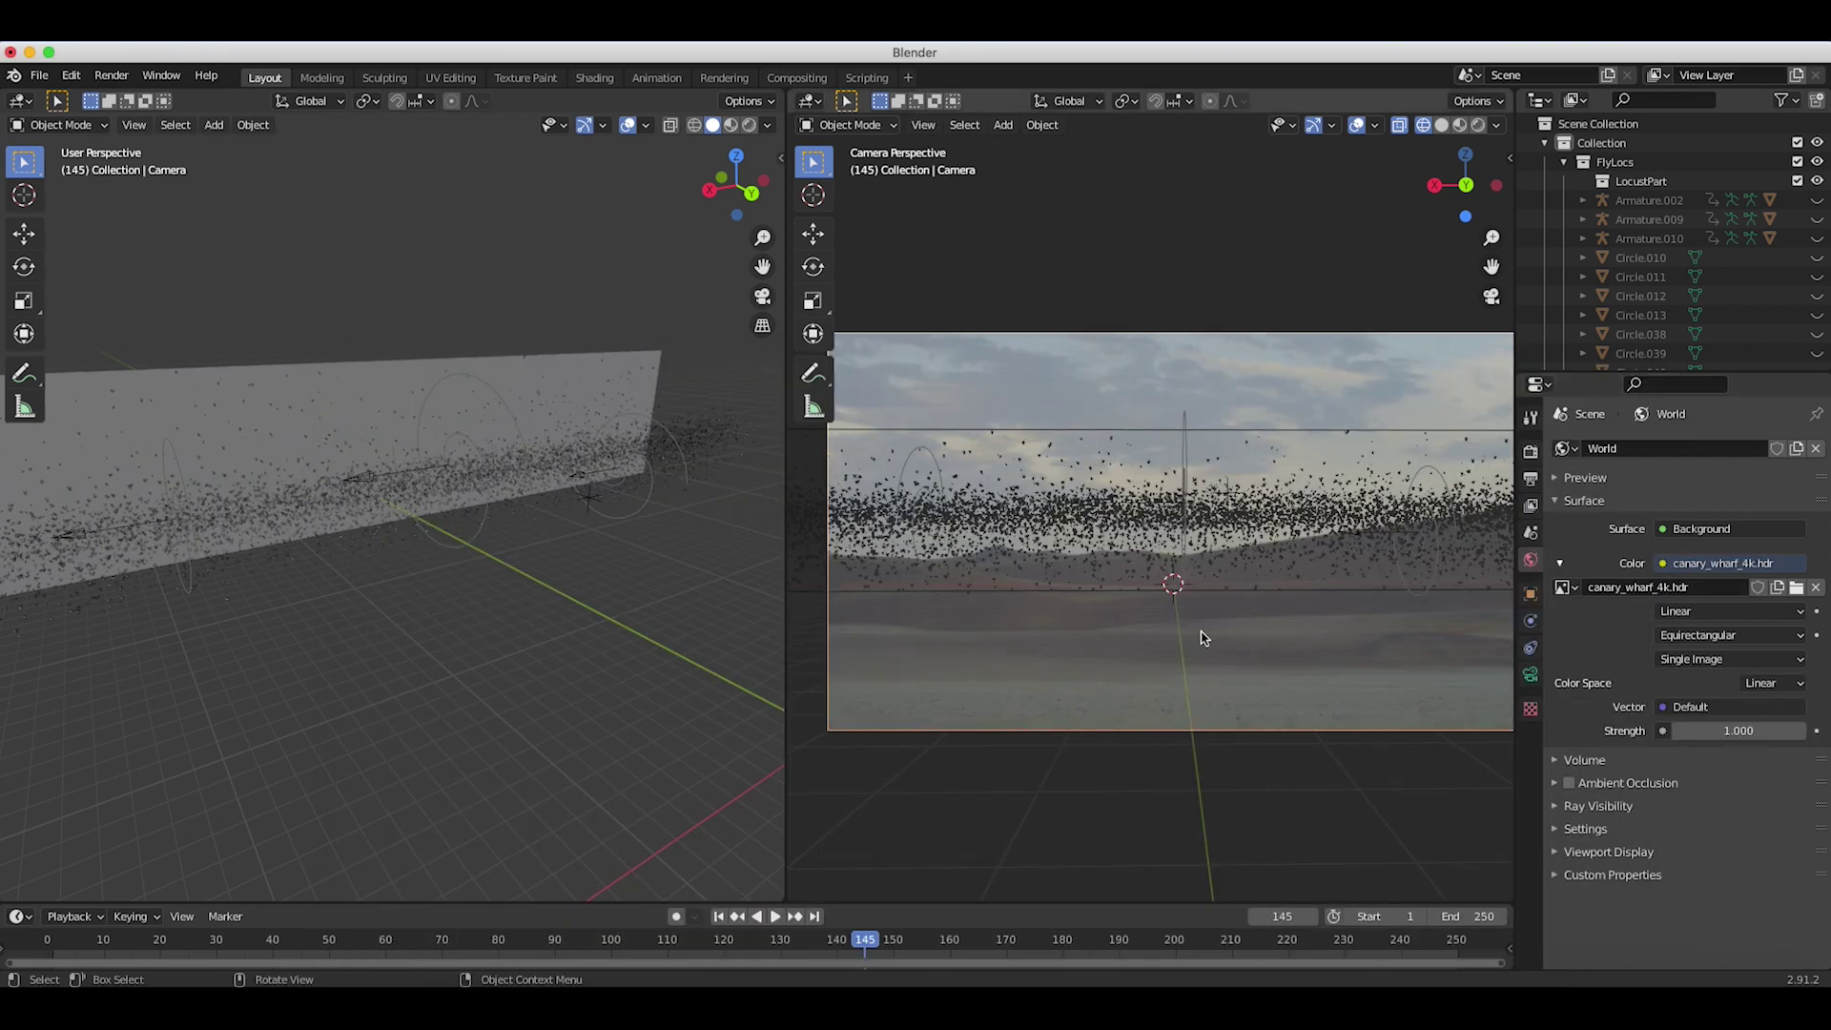
key(Home)
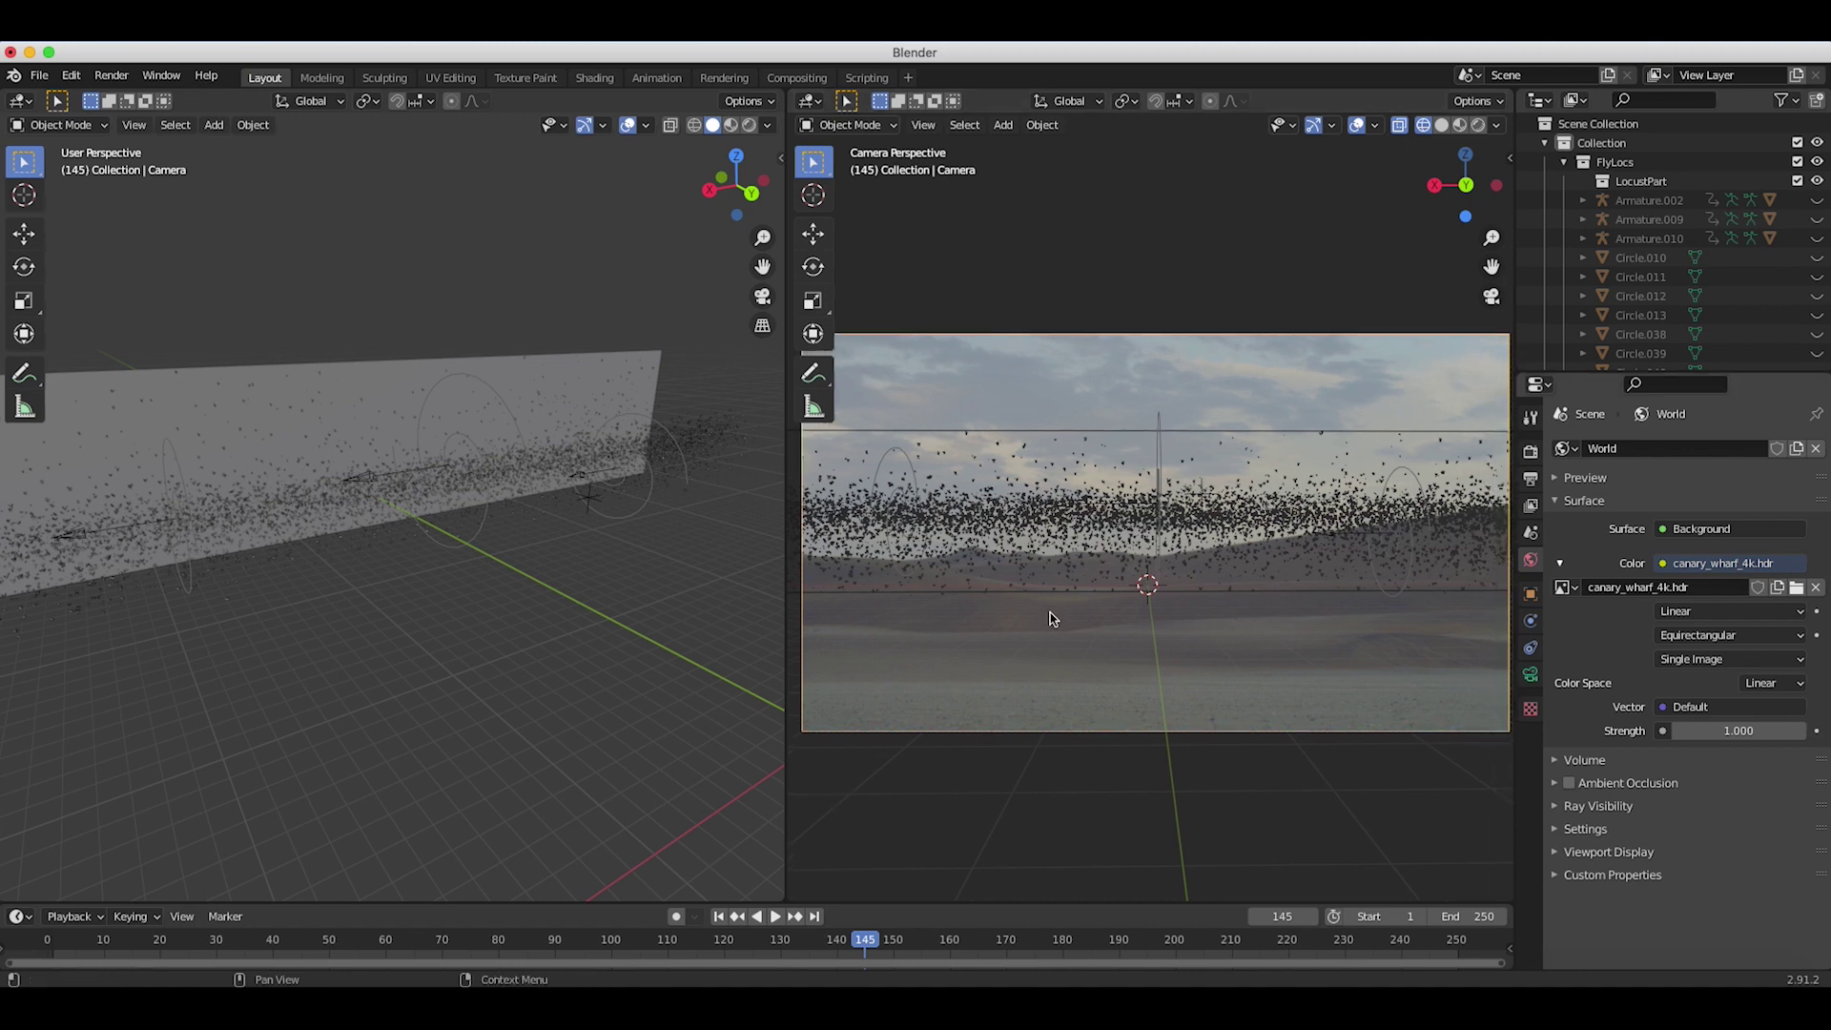
Step: Set the world Strength to 0.860 and review the Output properties' file formats
click(1734, 732)
text(1.0)
text(0.86)
key(Return)
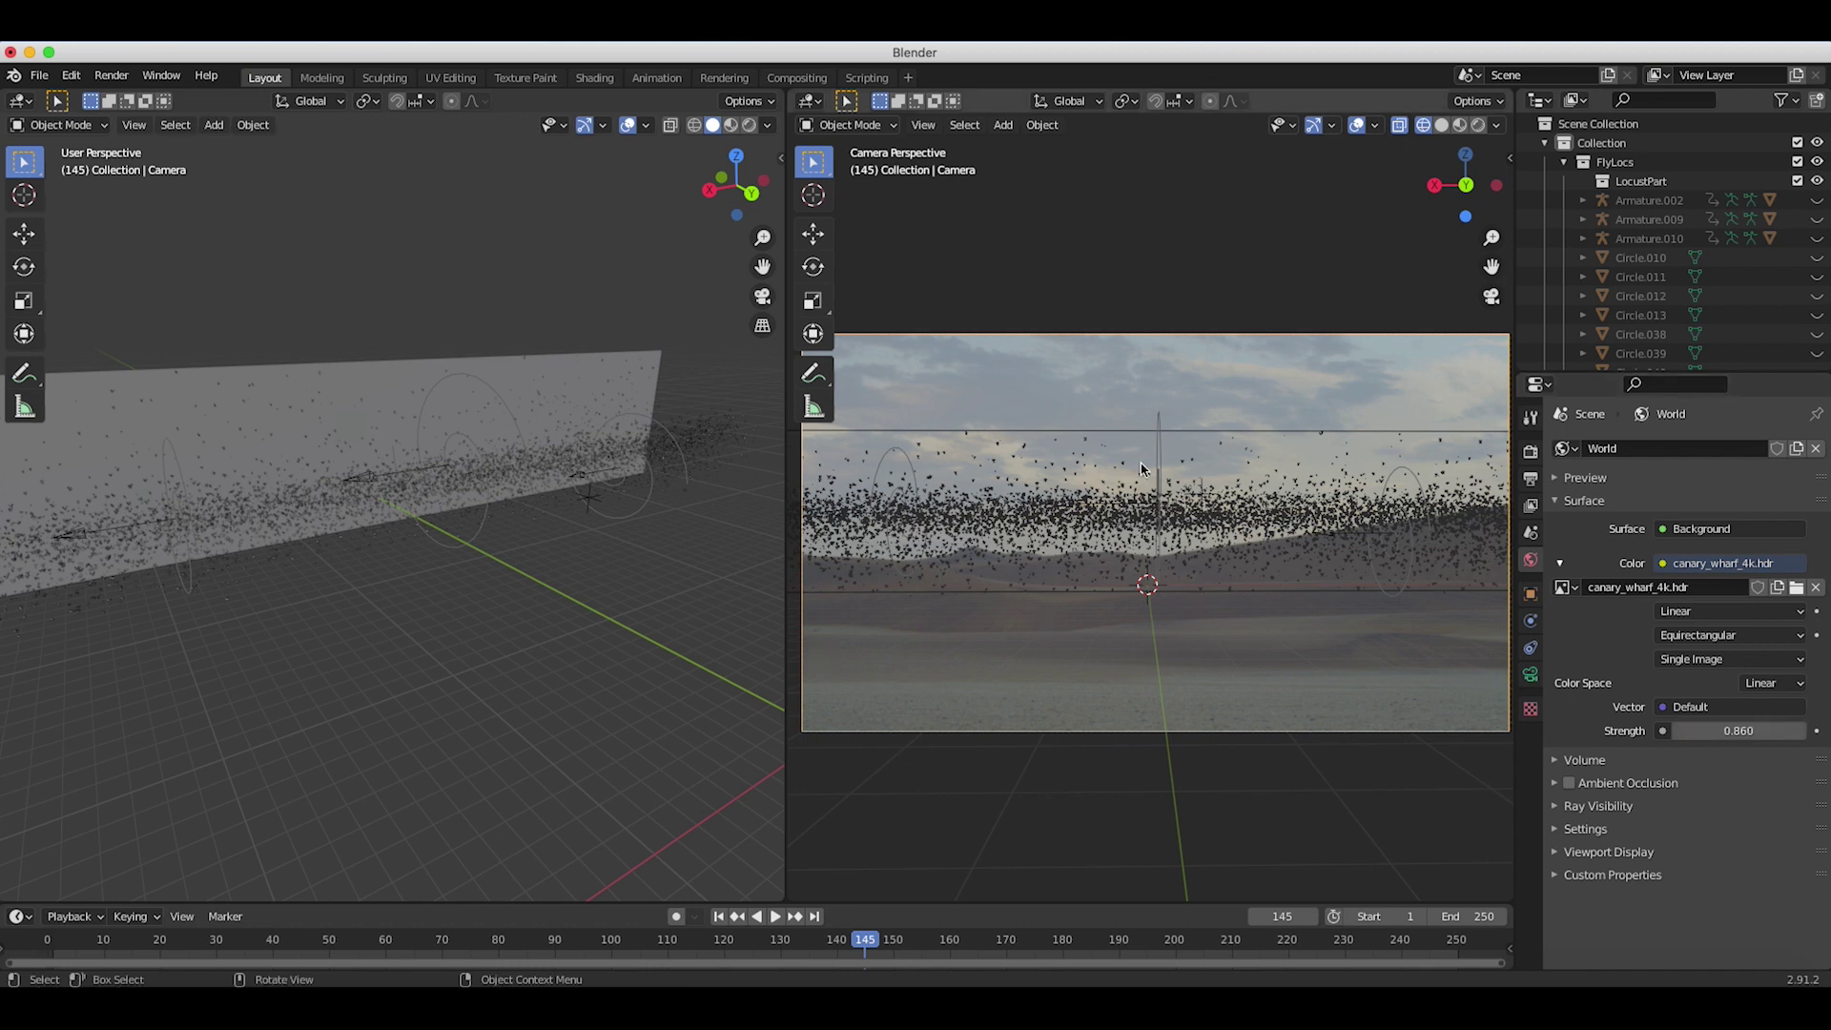
click(1531, 478)
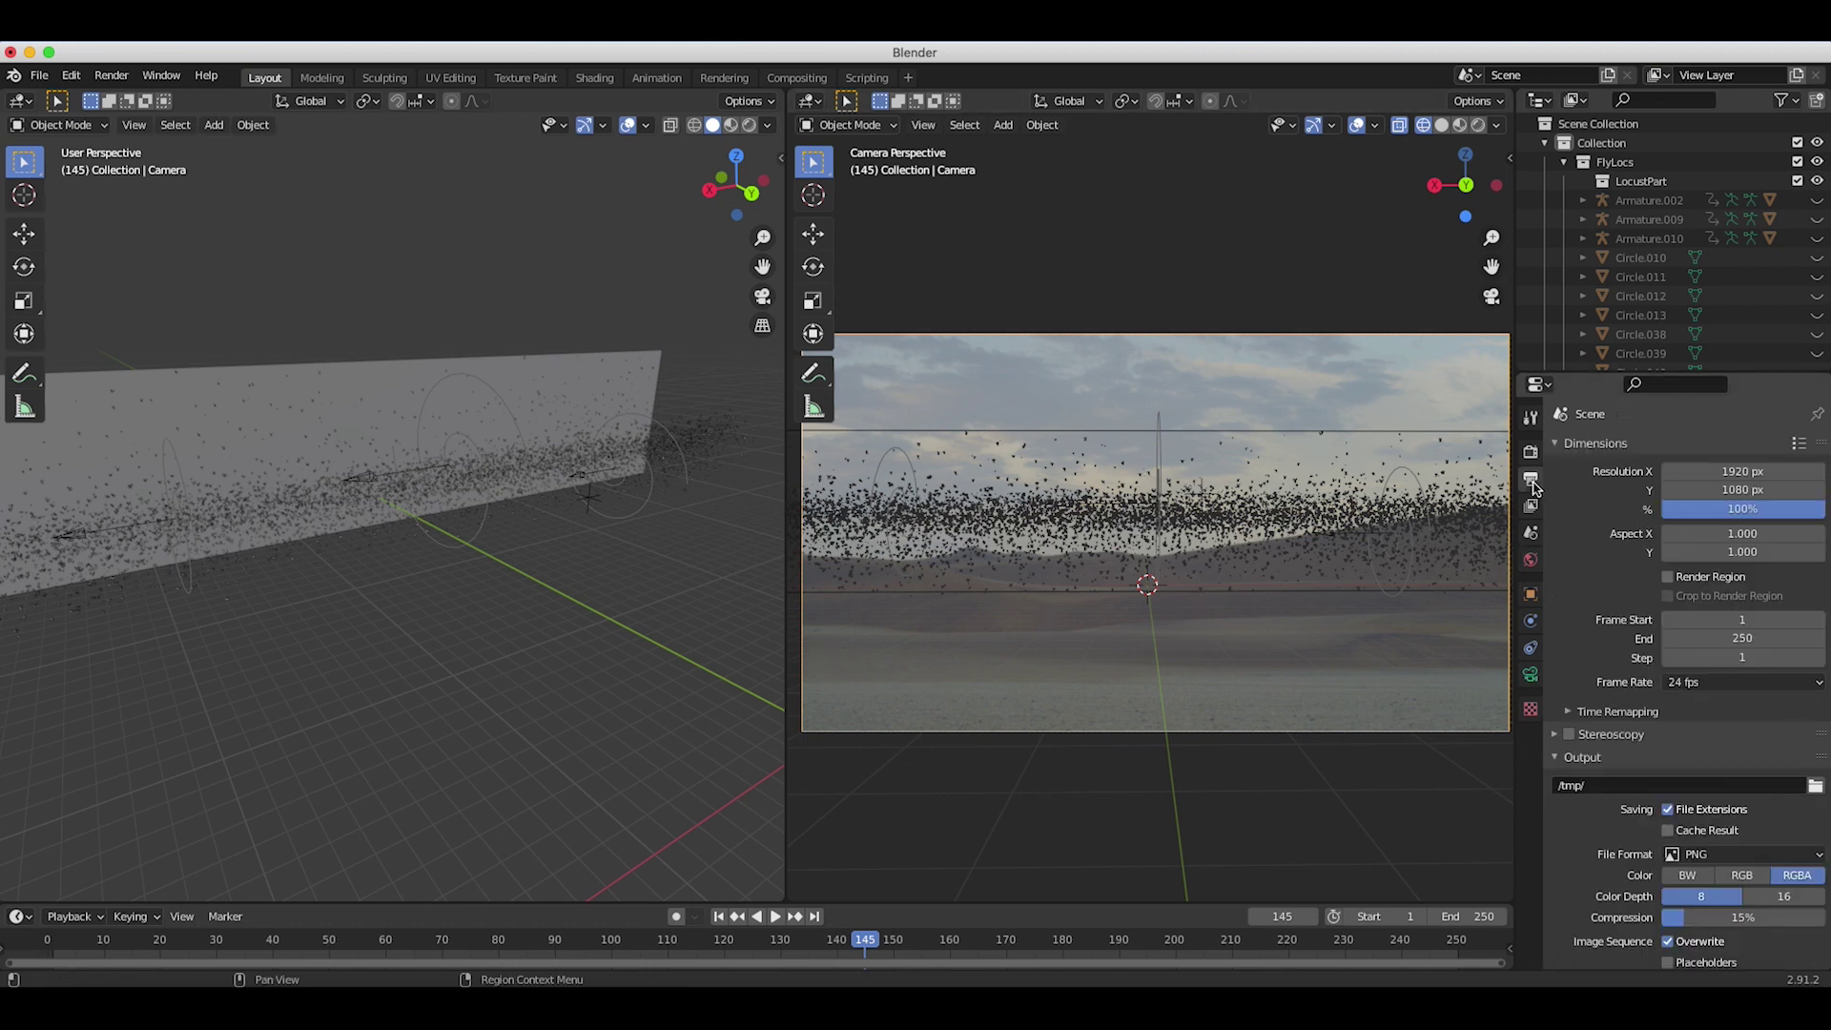
scroll(1769, 811, down, 2)
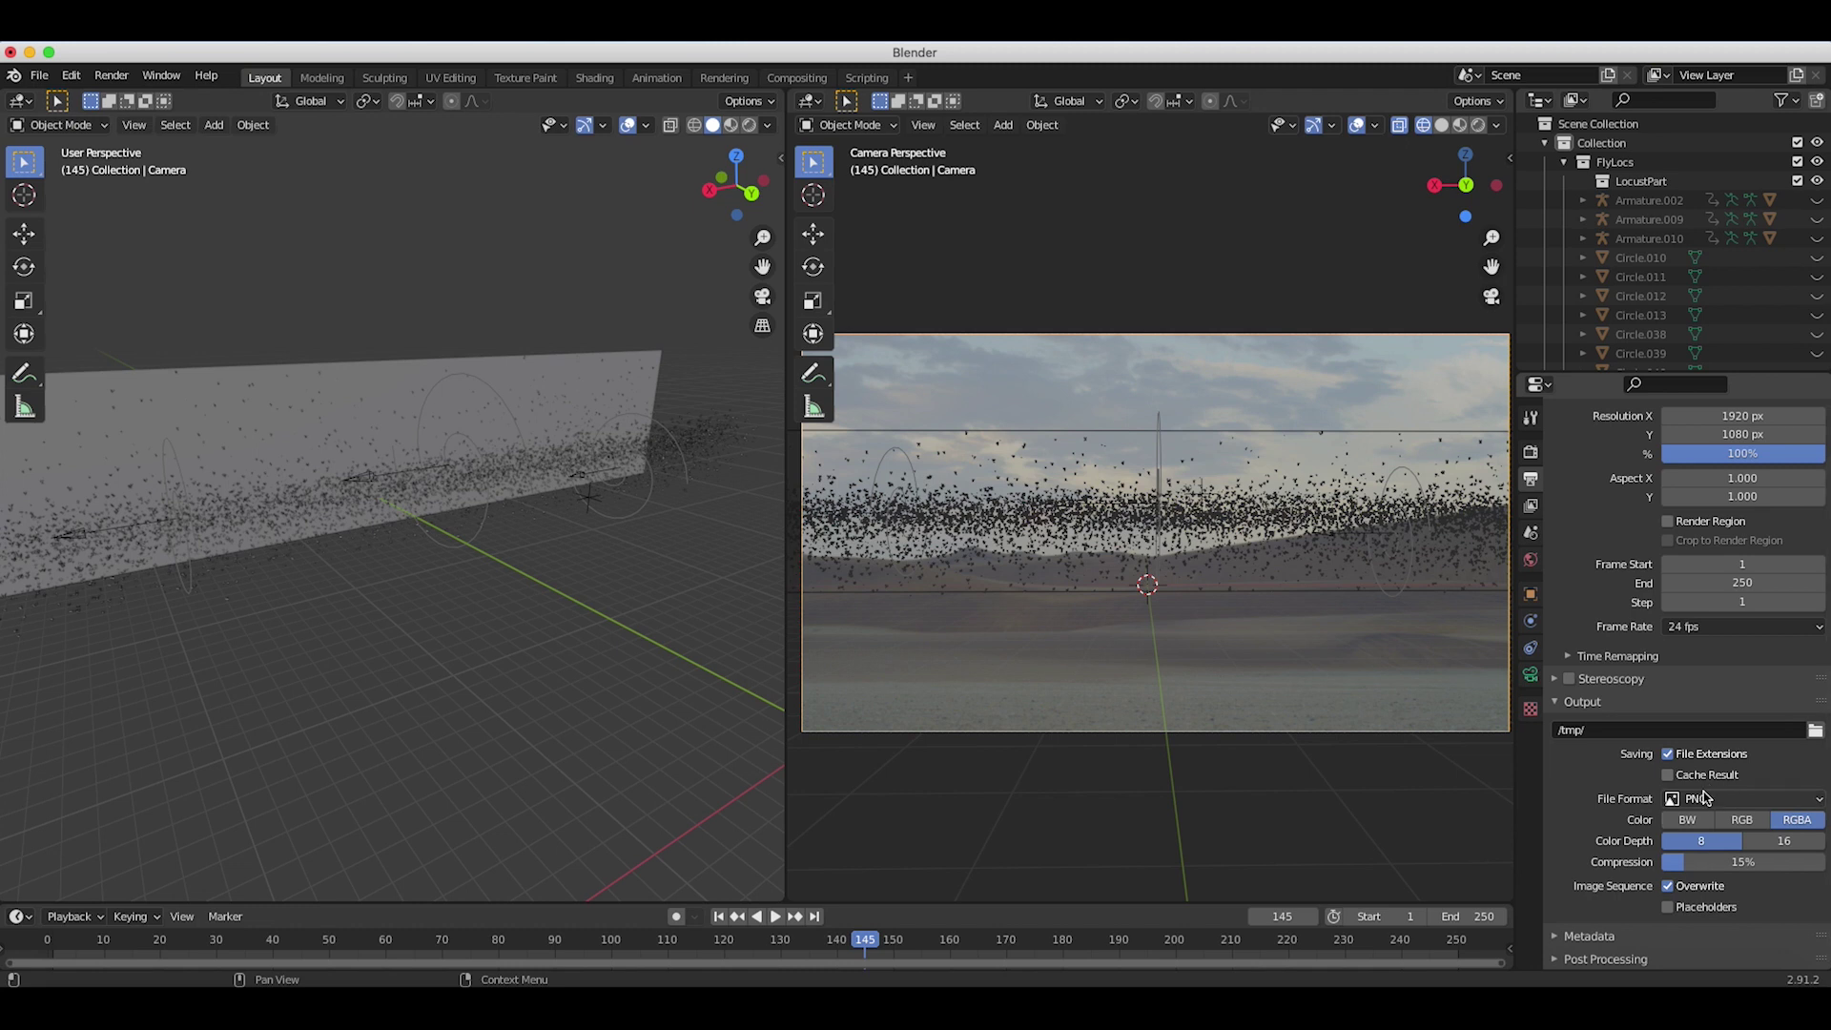
click(1702, 800)
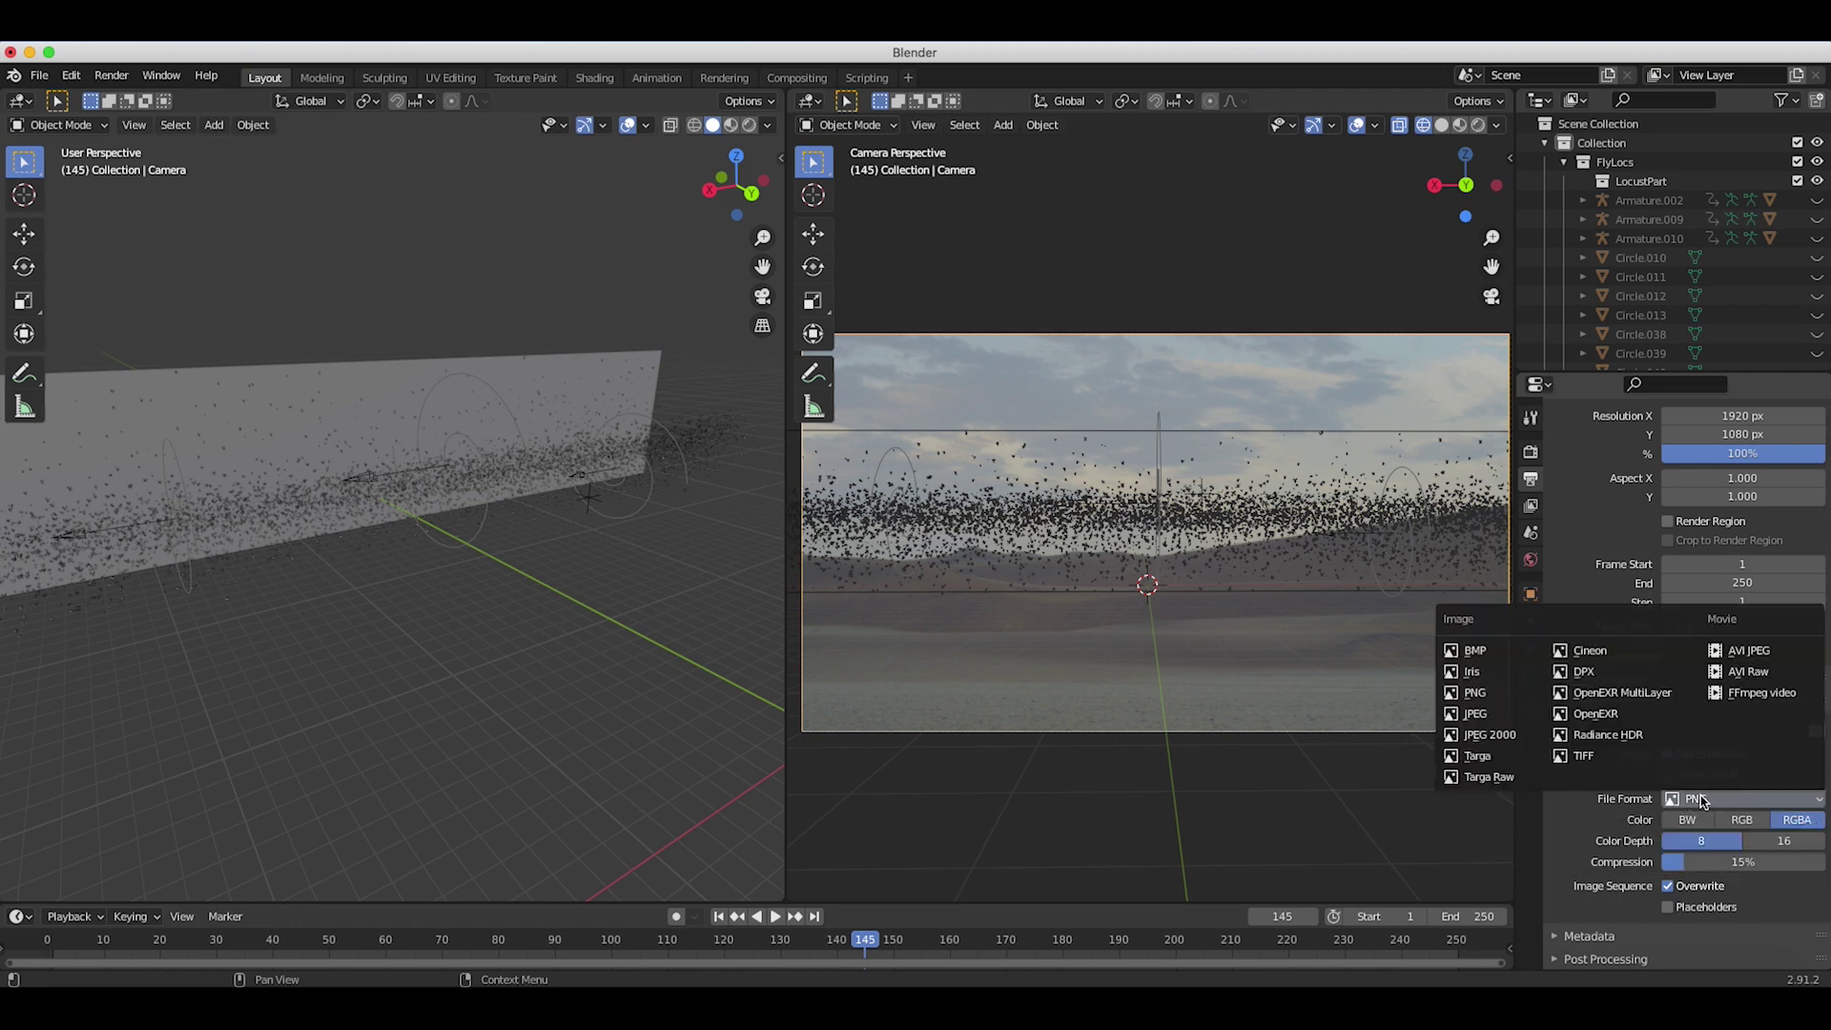
Step: Choose OpenEXR as the output file format and tick Denoising Data under View Layer Passes
click(1595, 713)
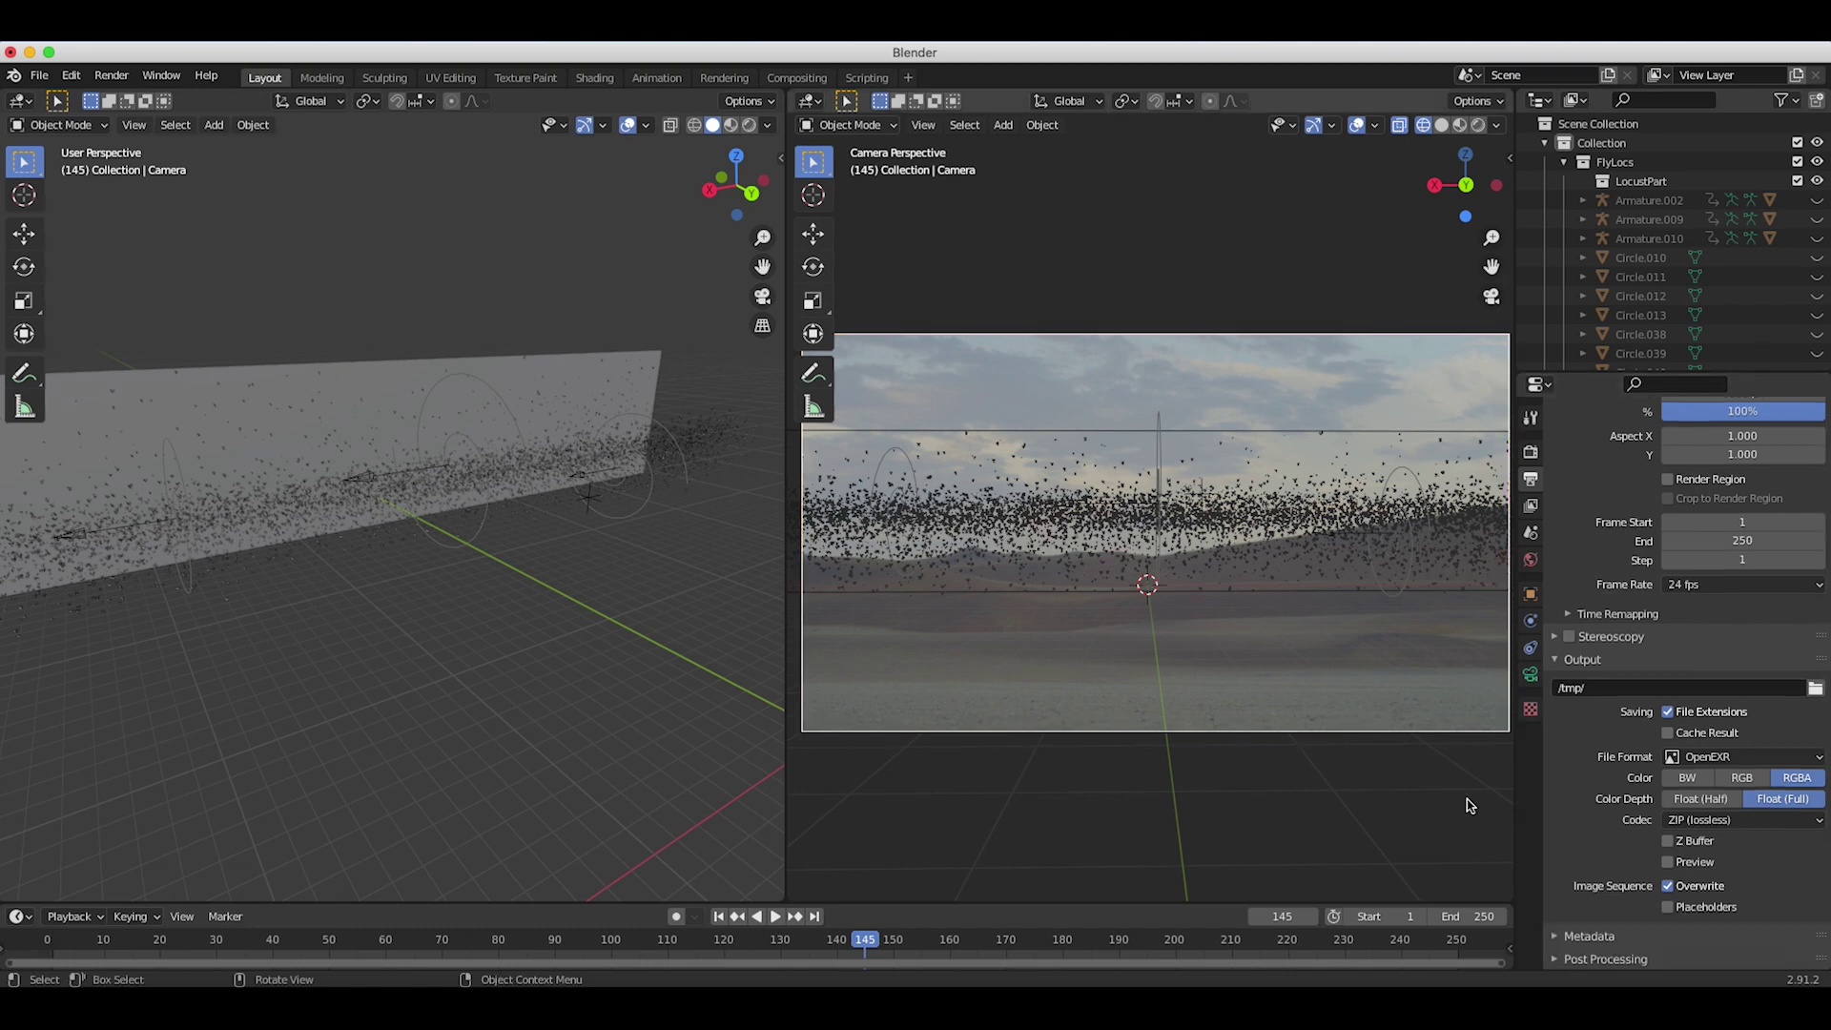
click(1530, 507)
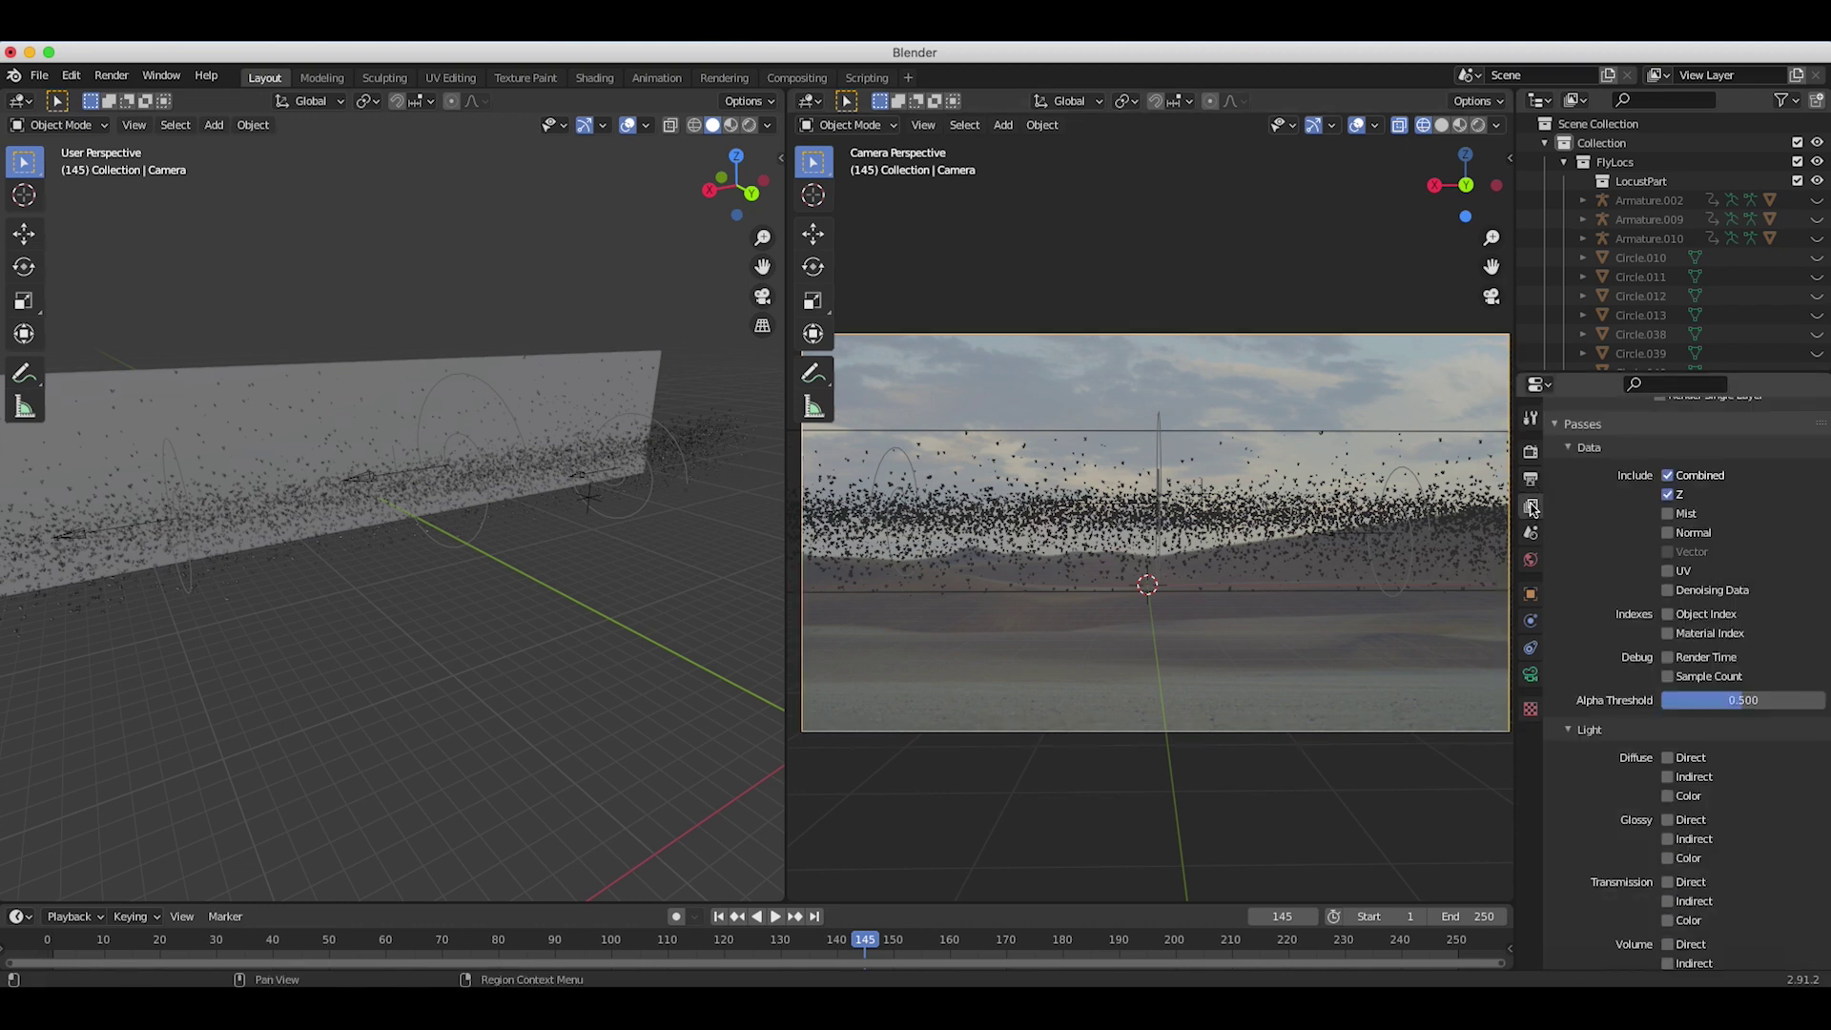
scroll(1621, 534, up, 3)
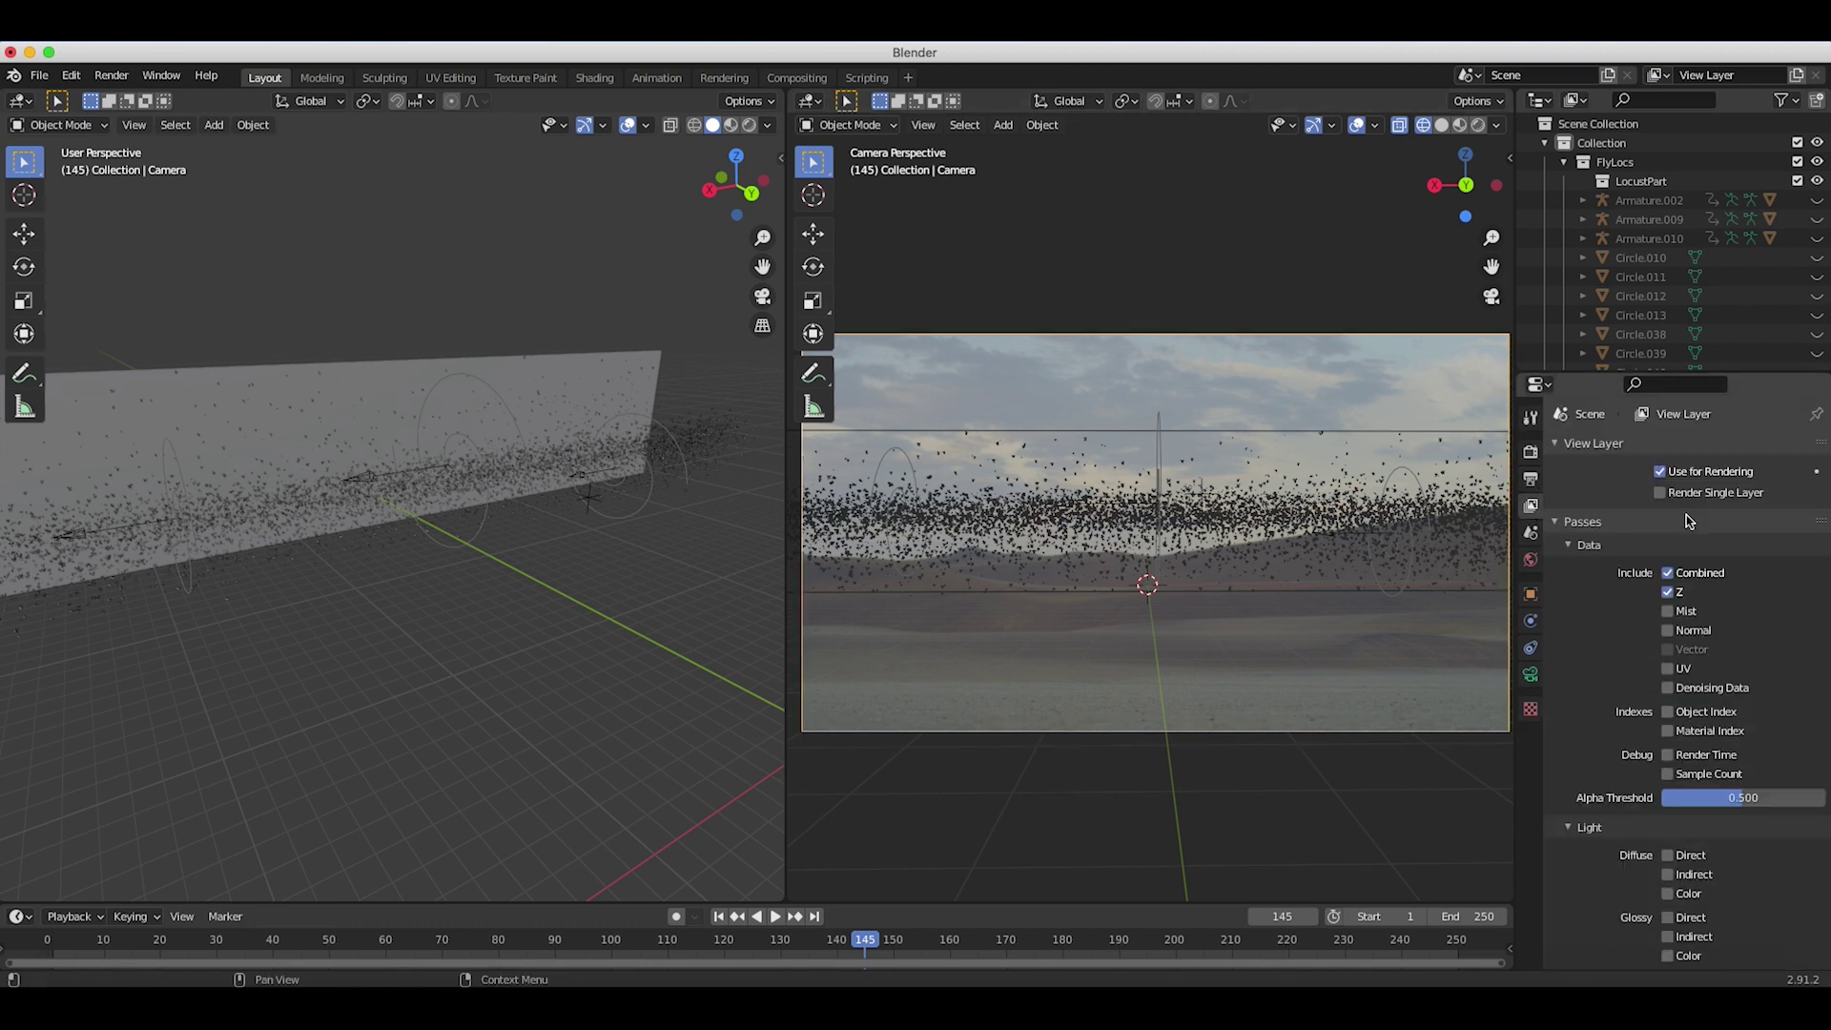
click(1670, 689)
scroll(1637, 839, down, 4)
scroll(1637, 838, up, 4)
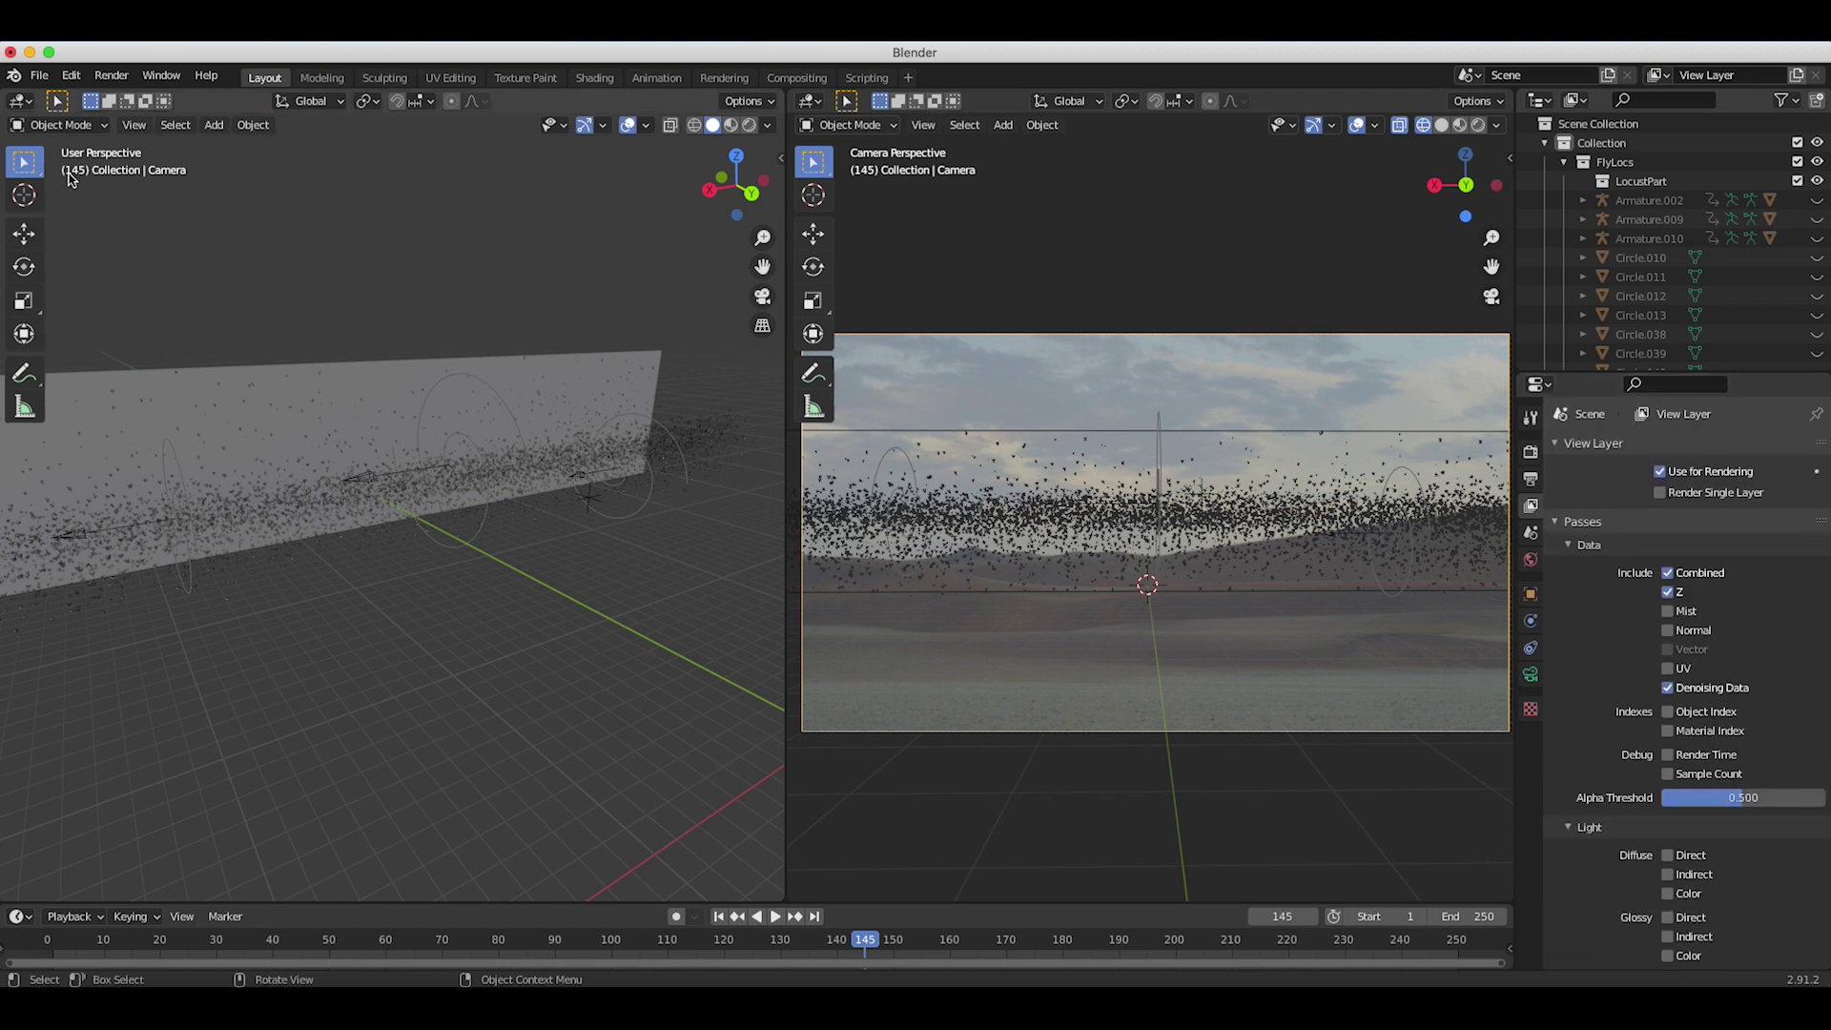
click(112, 74)
Step: Render a test still of frame 145, inspect the swarm, and close the render window
click(124, 97)
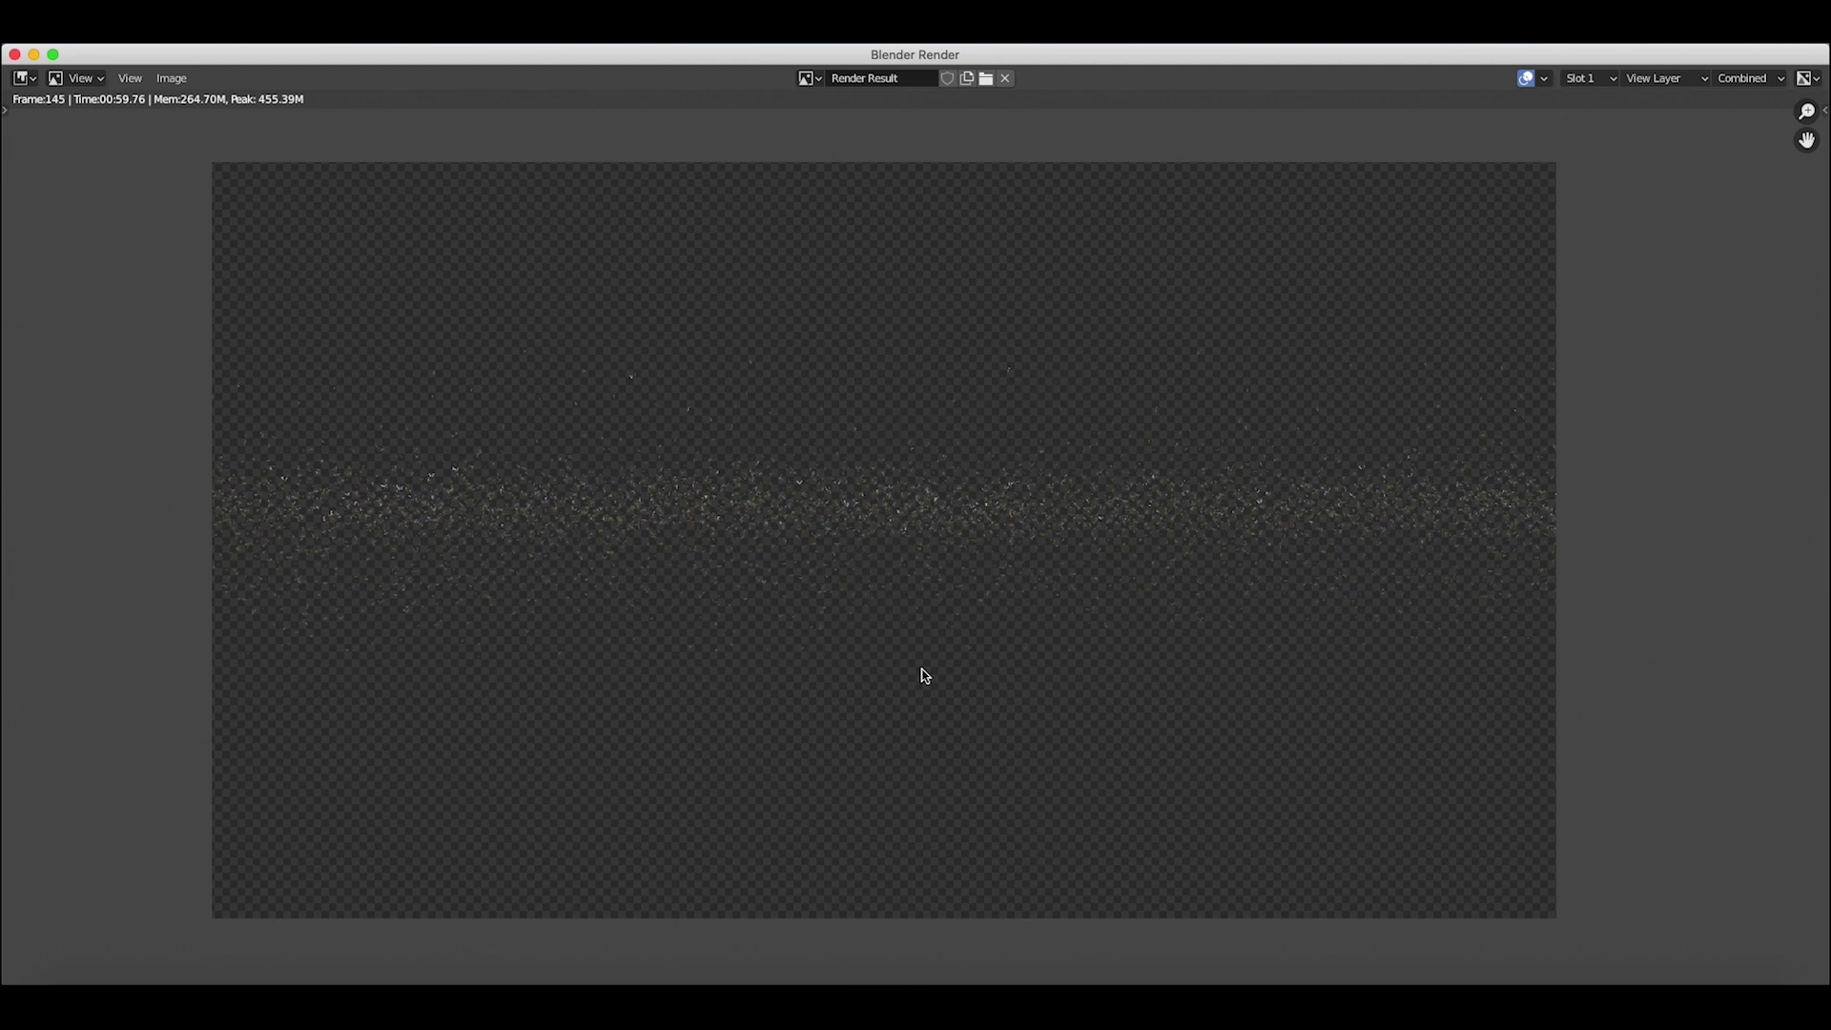
scroll(817, 502, up, 1)
scroll(817, 503, down, 1)
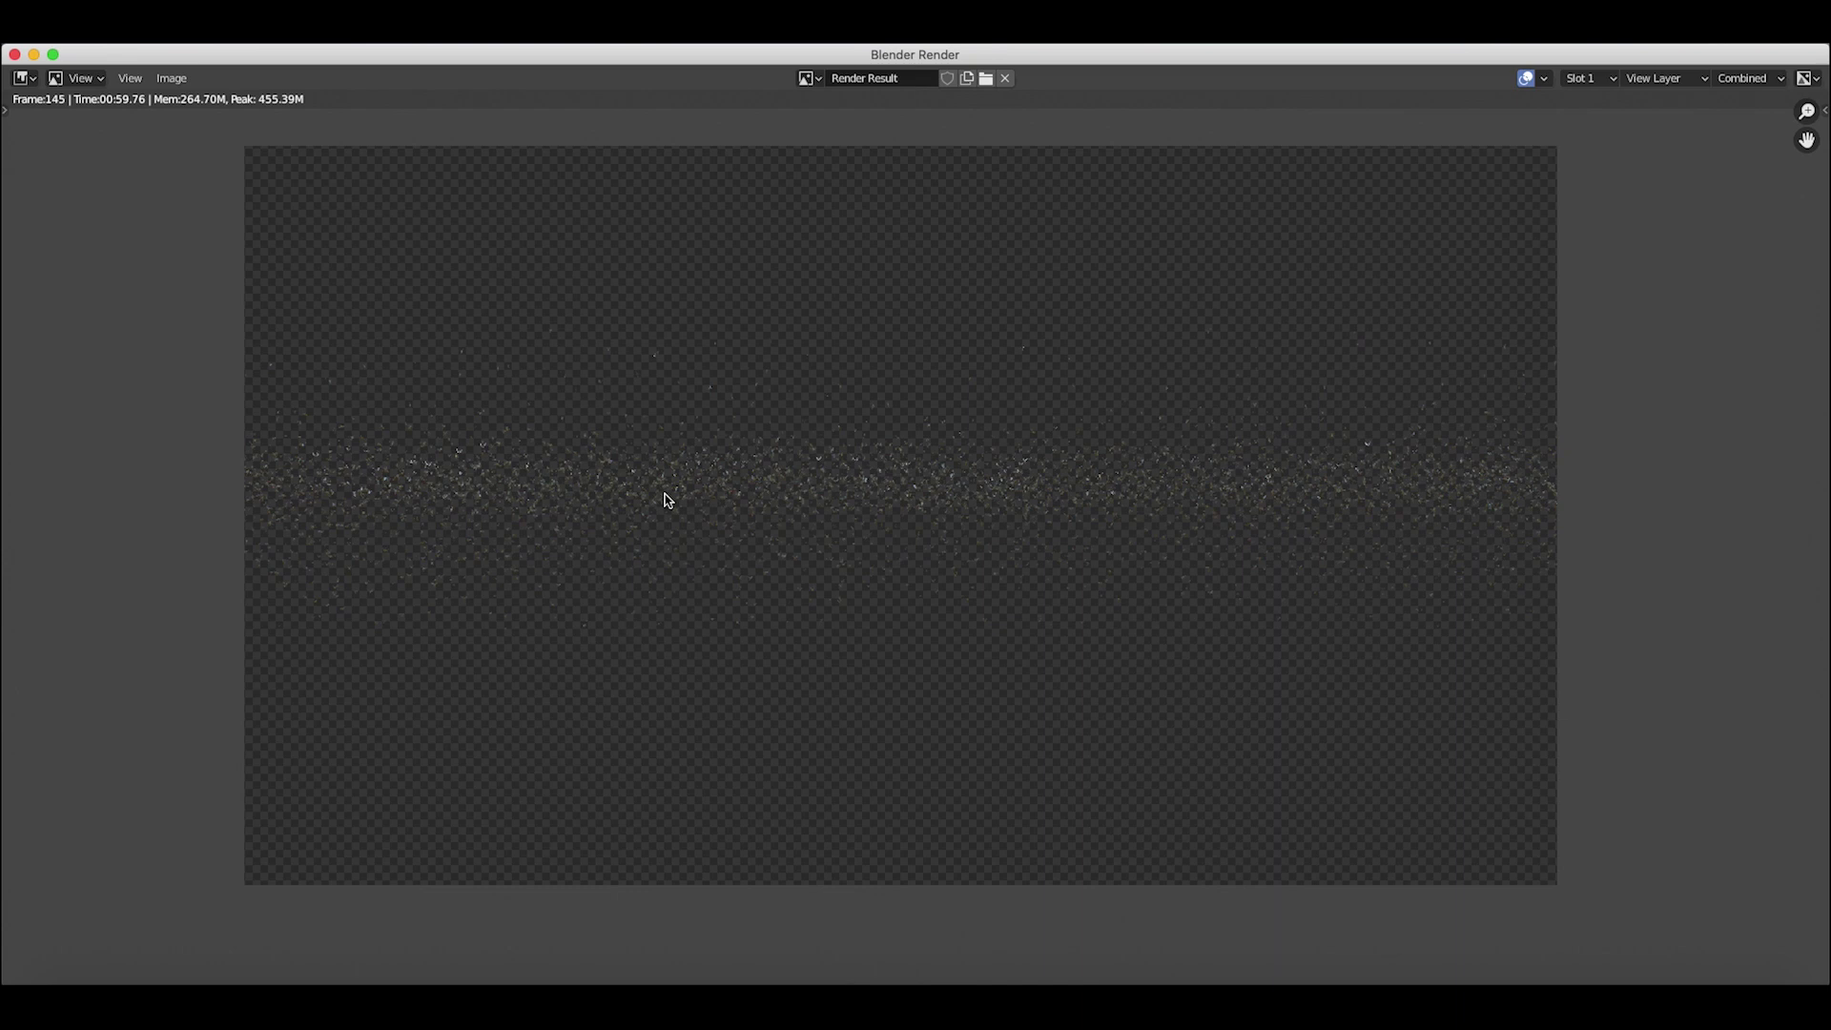
click(15, 55)
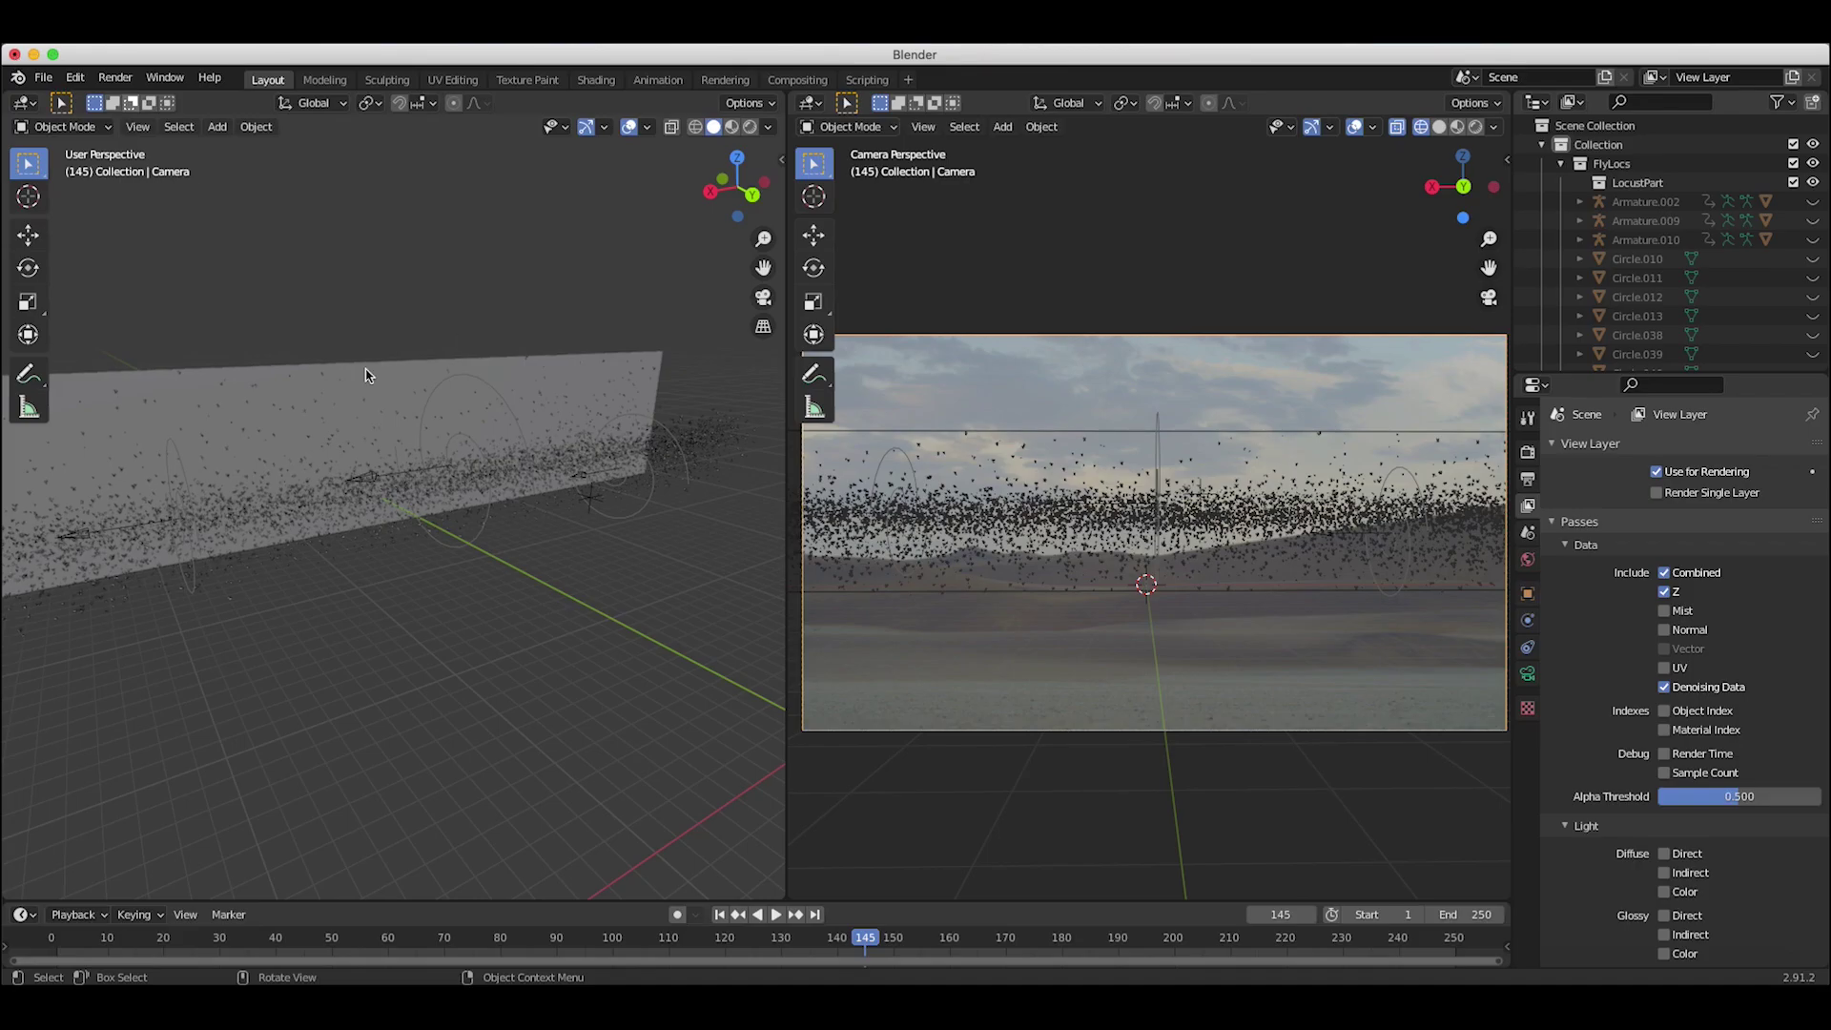
Step: Switch to the Compositing workspace and enable Use Nodes
click(797, 81)
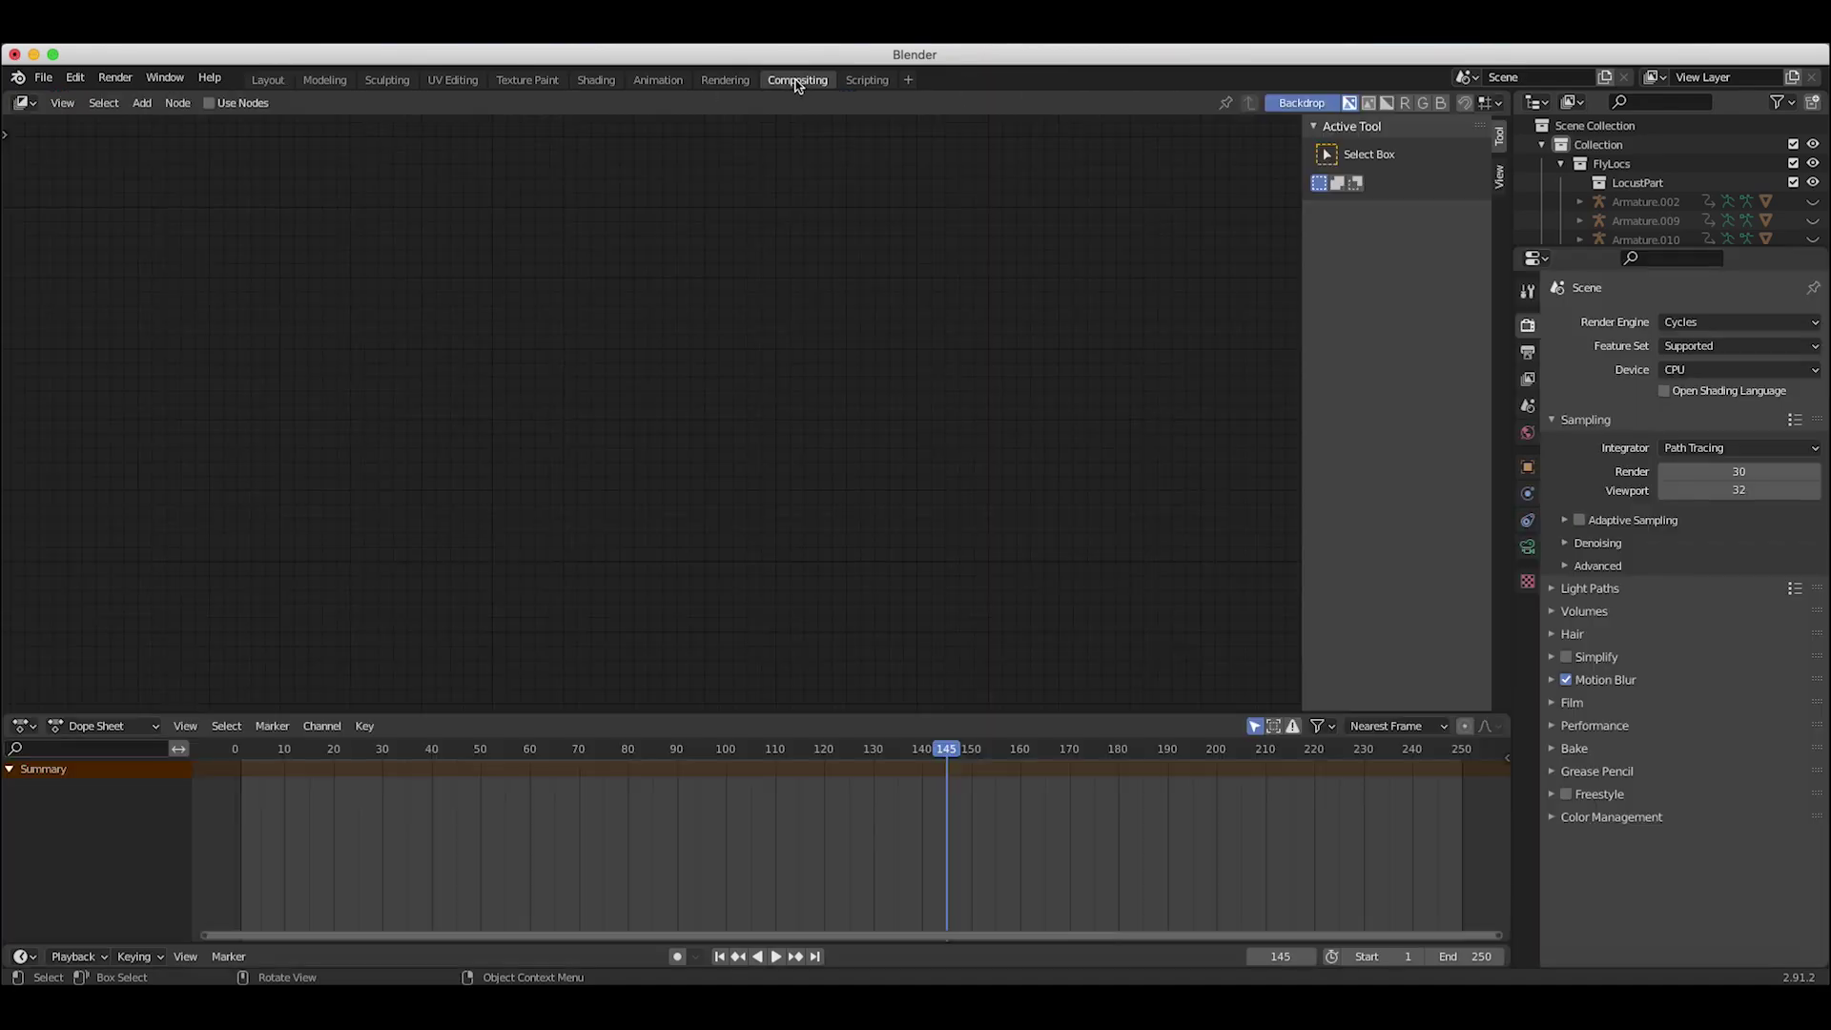
click(209, 103)
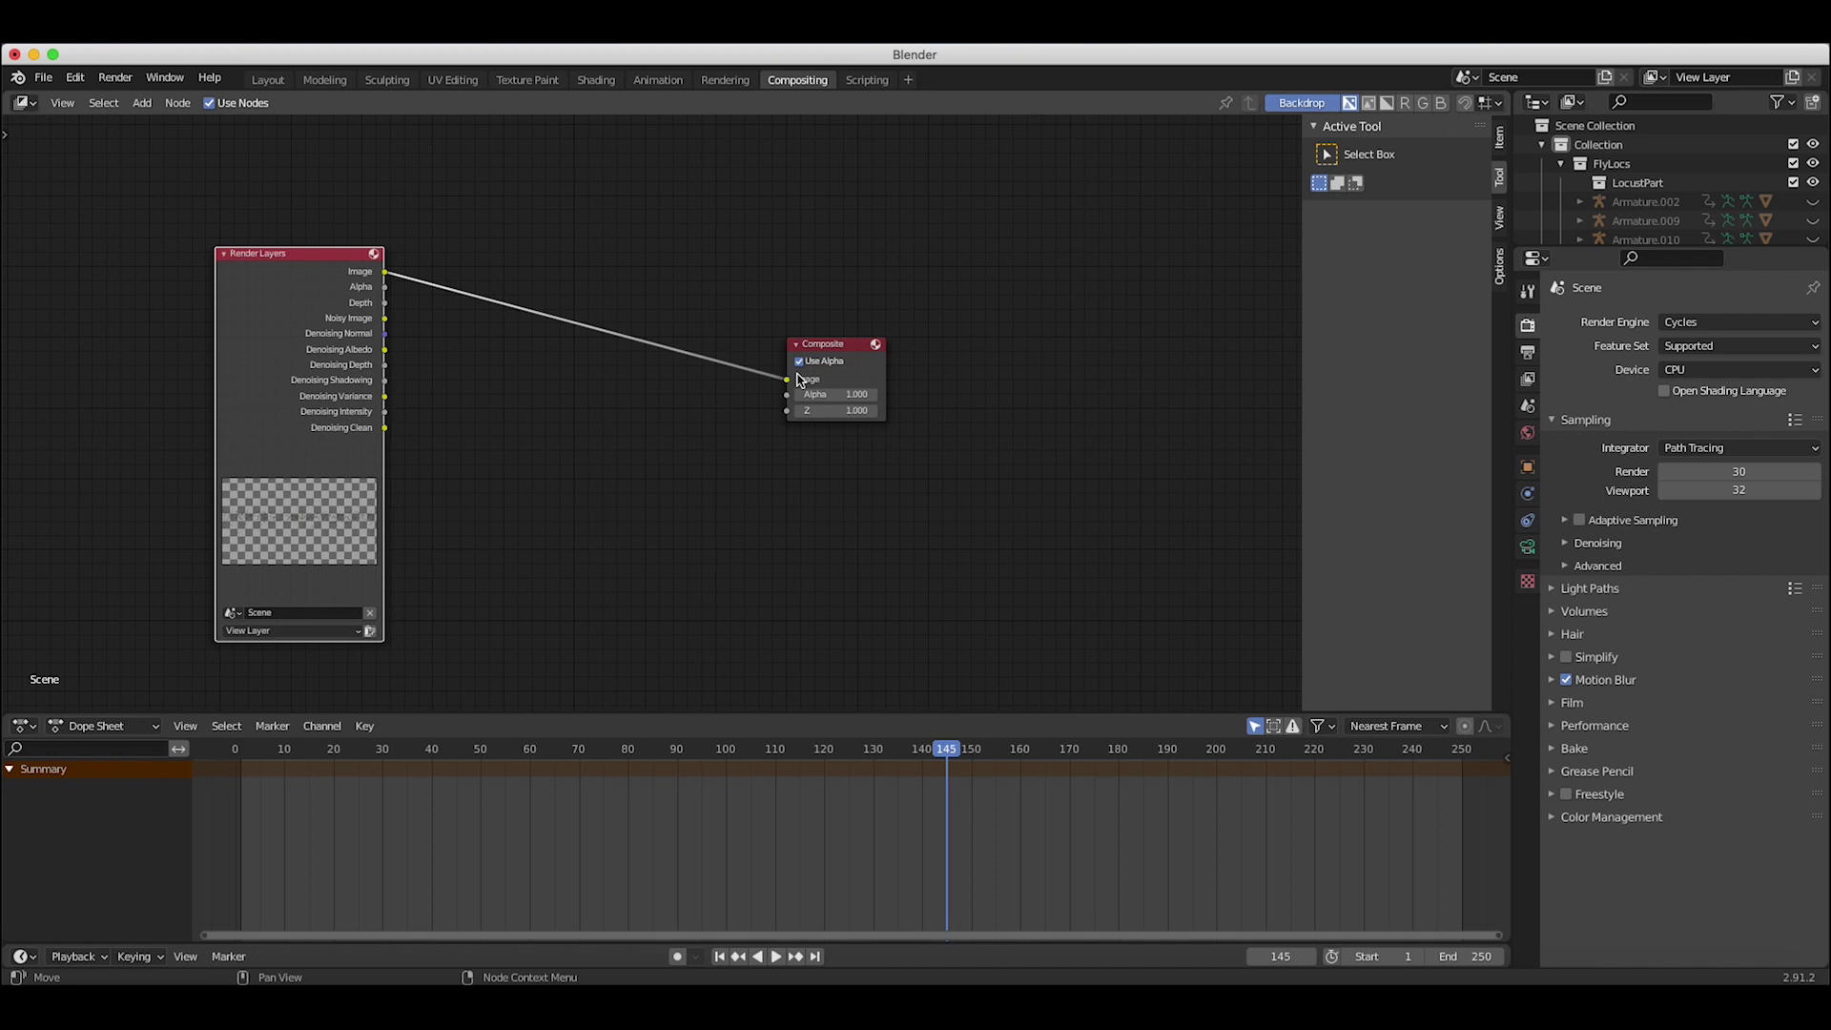
scroll(483, 293, left, 1)
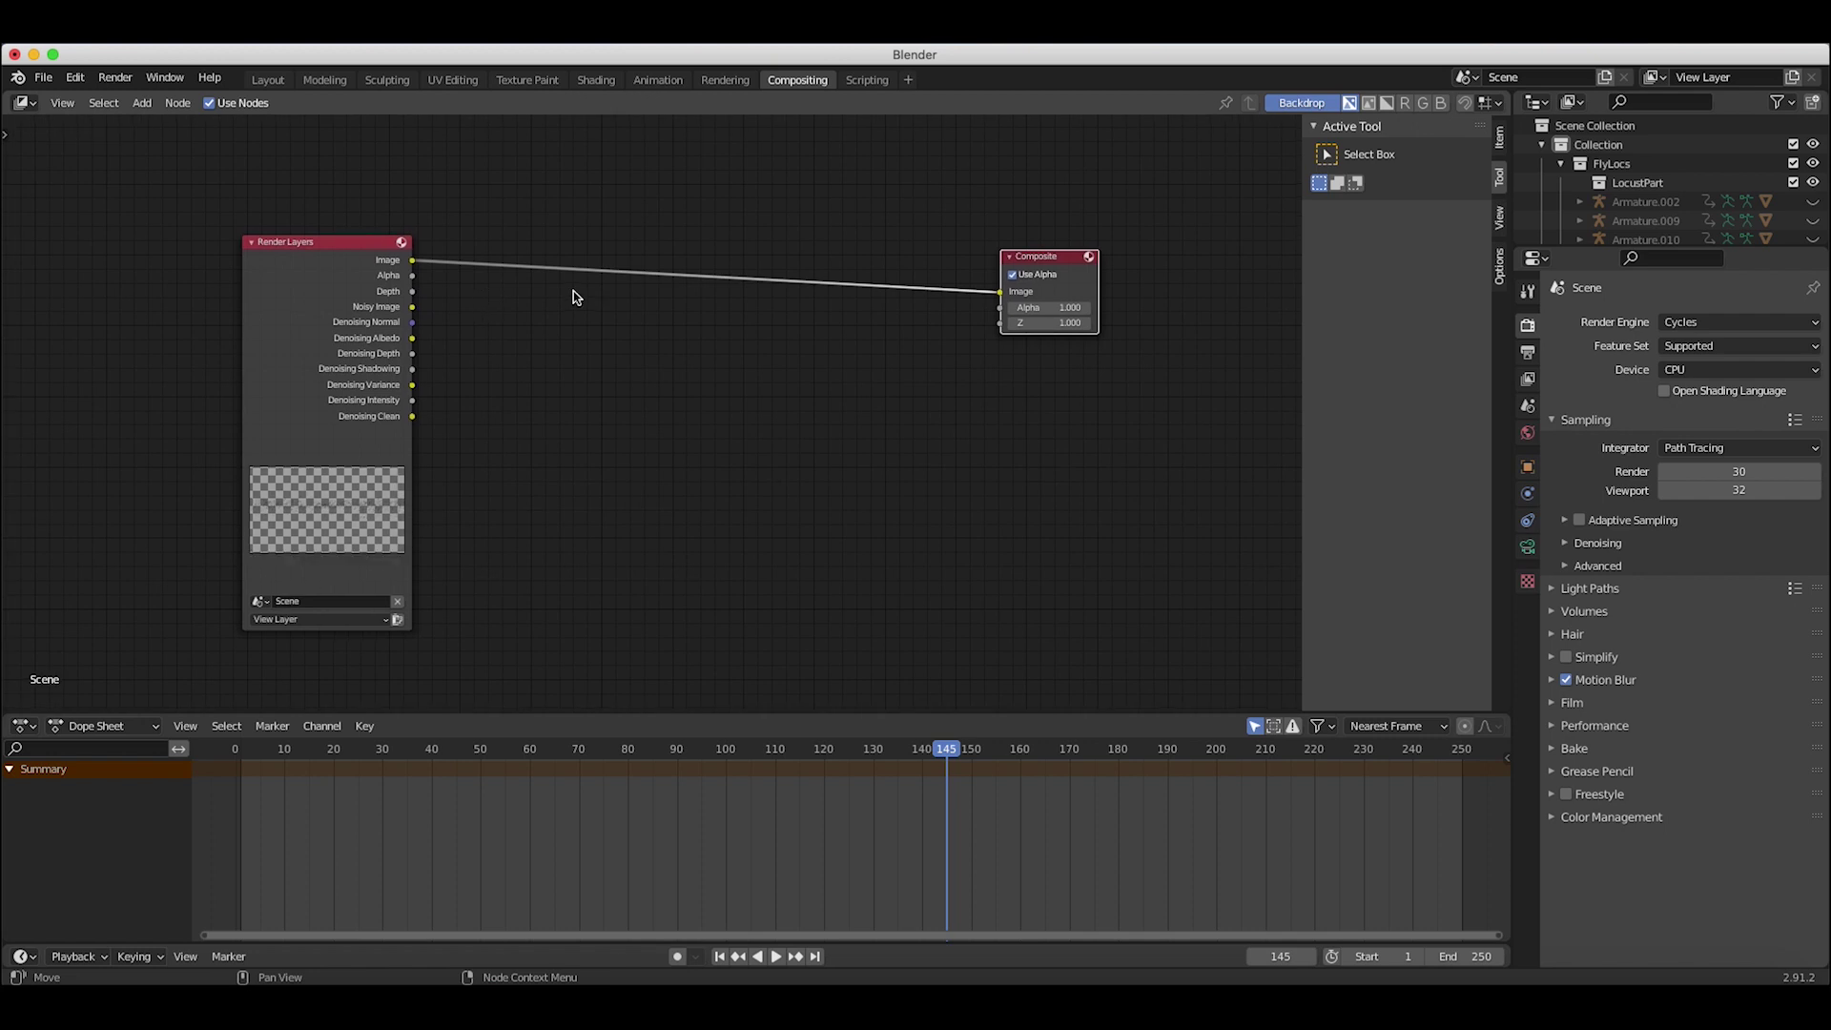
scroll(574, 291, up, 1)
key(super+z)
Step: Add a Viewer node below Composite and feed Noisy Image into both Viewer and Composite
key(shift+a)
mouse_move(693, 530)
click(854, 537)
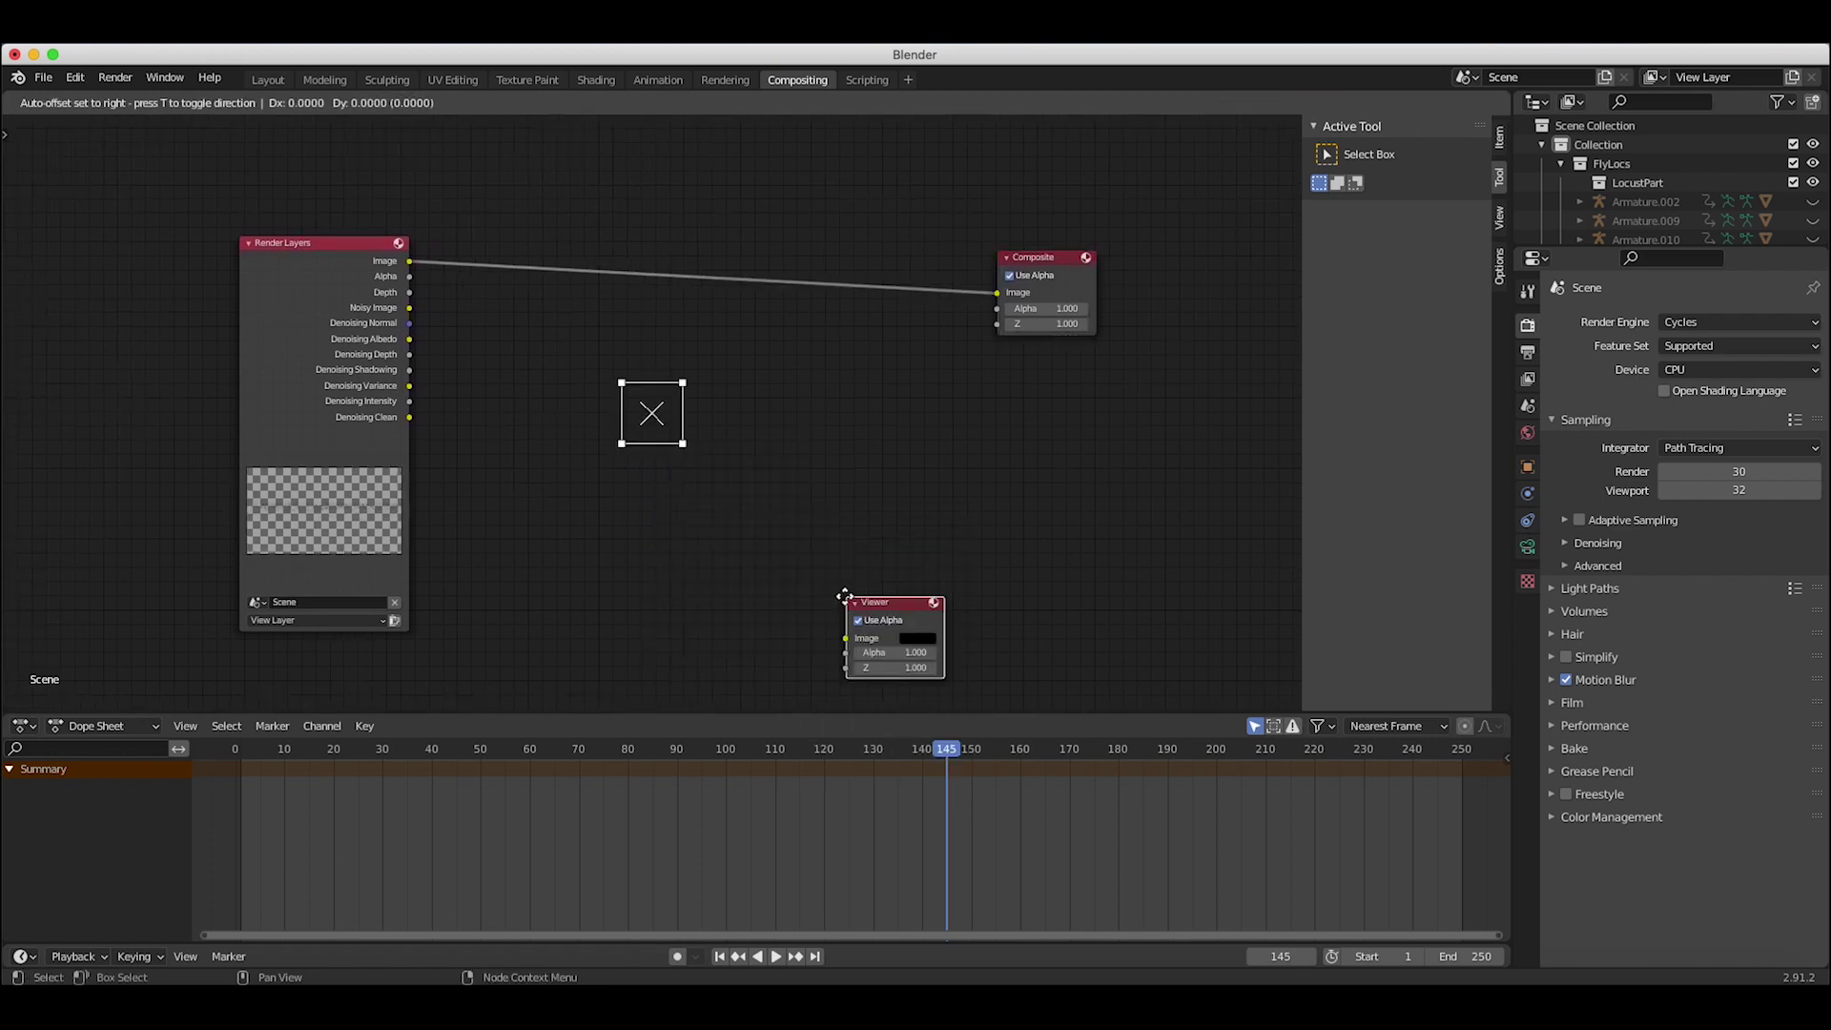
click(923, 444)
drag(411, 312, 874, 445)
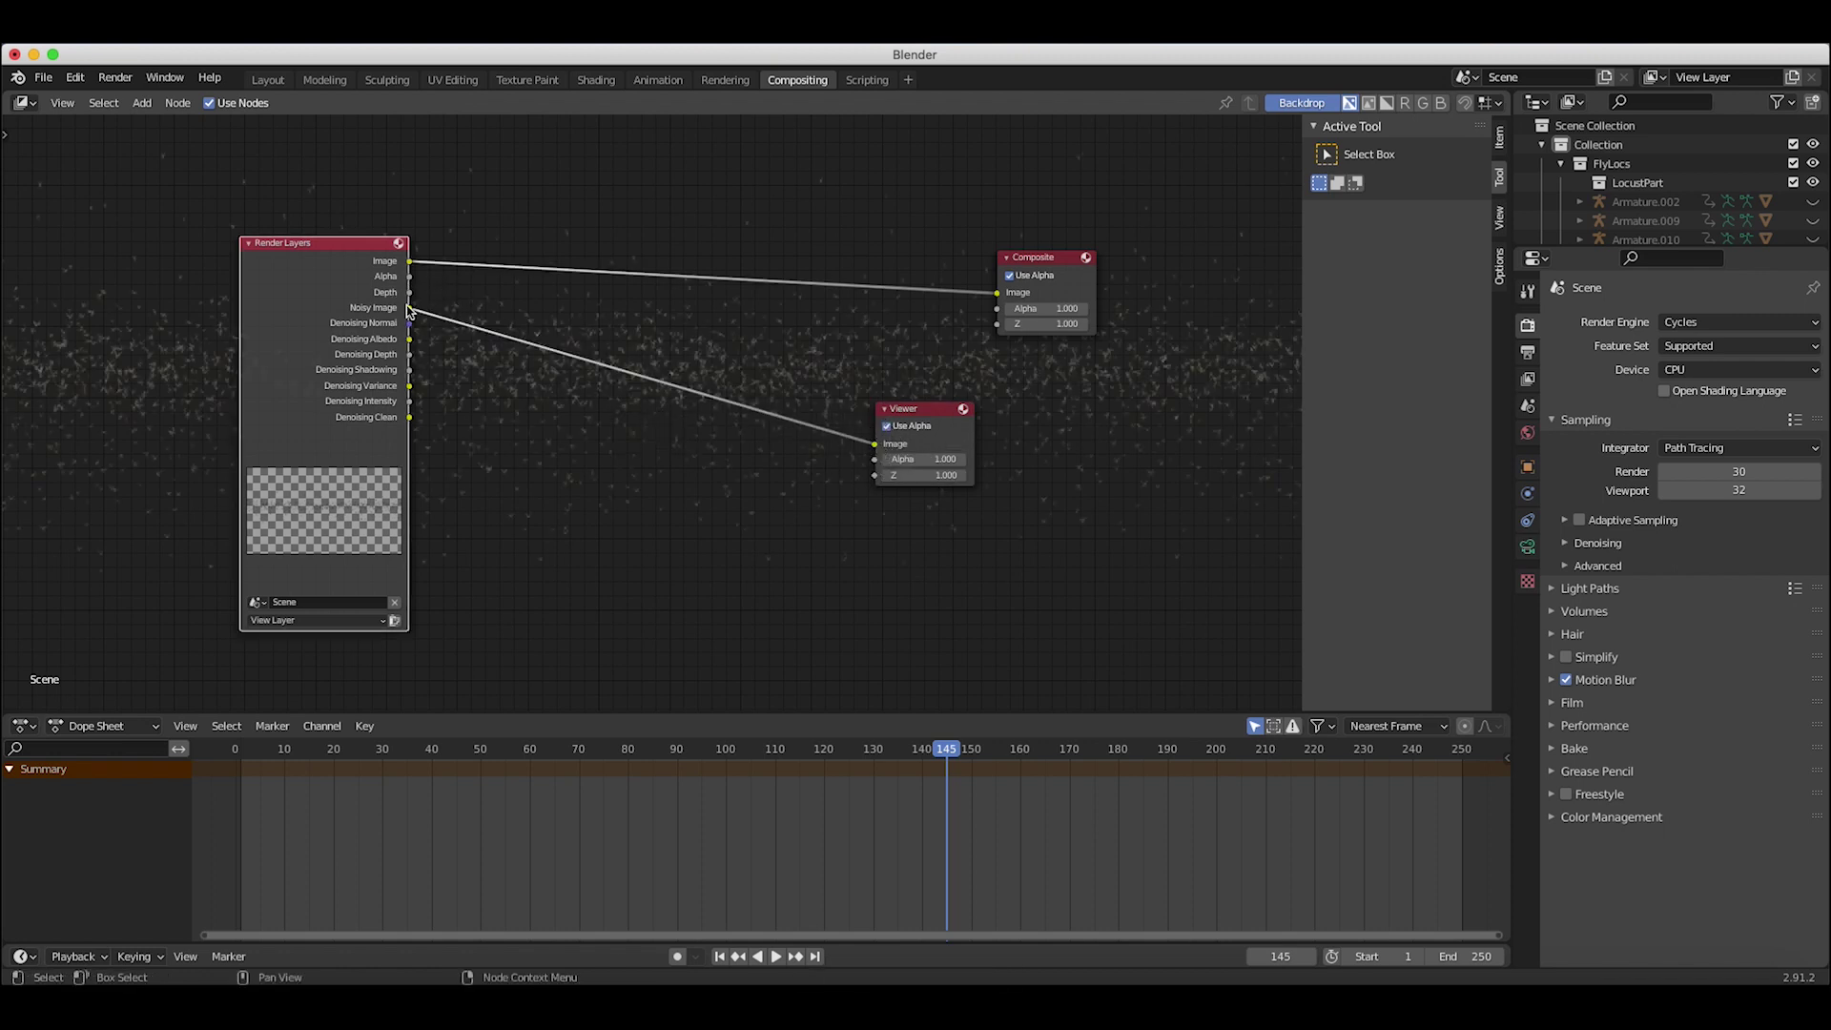
drag(411, 311, 997, 293)
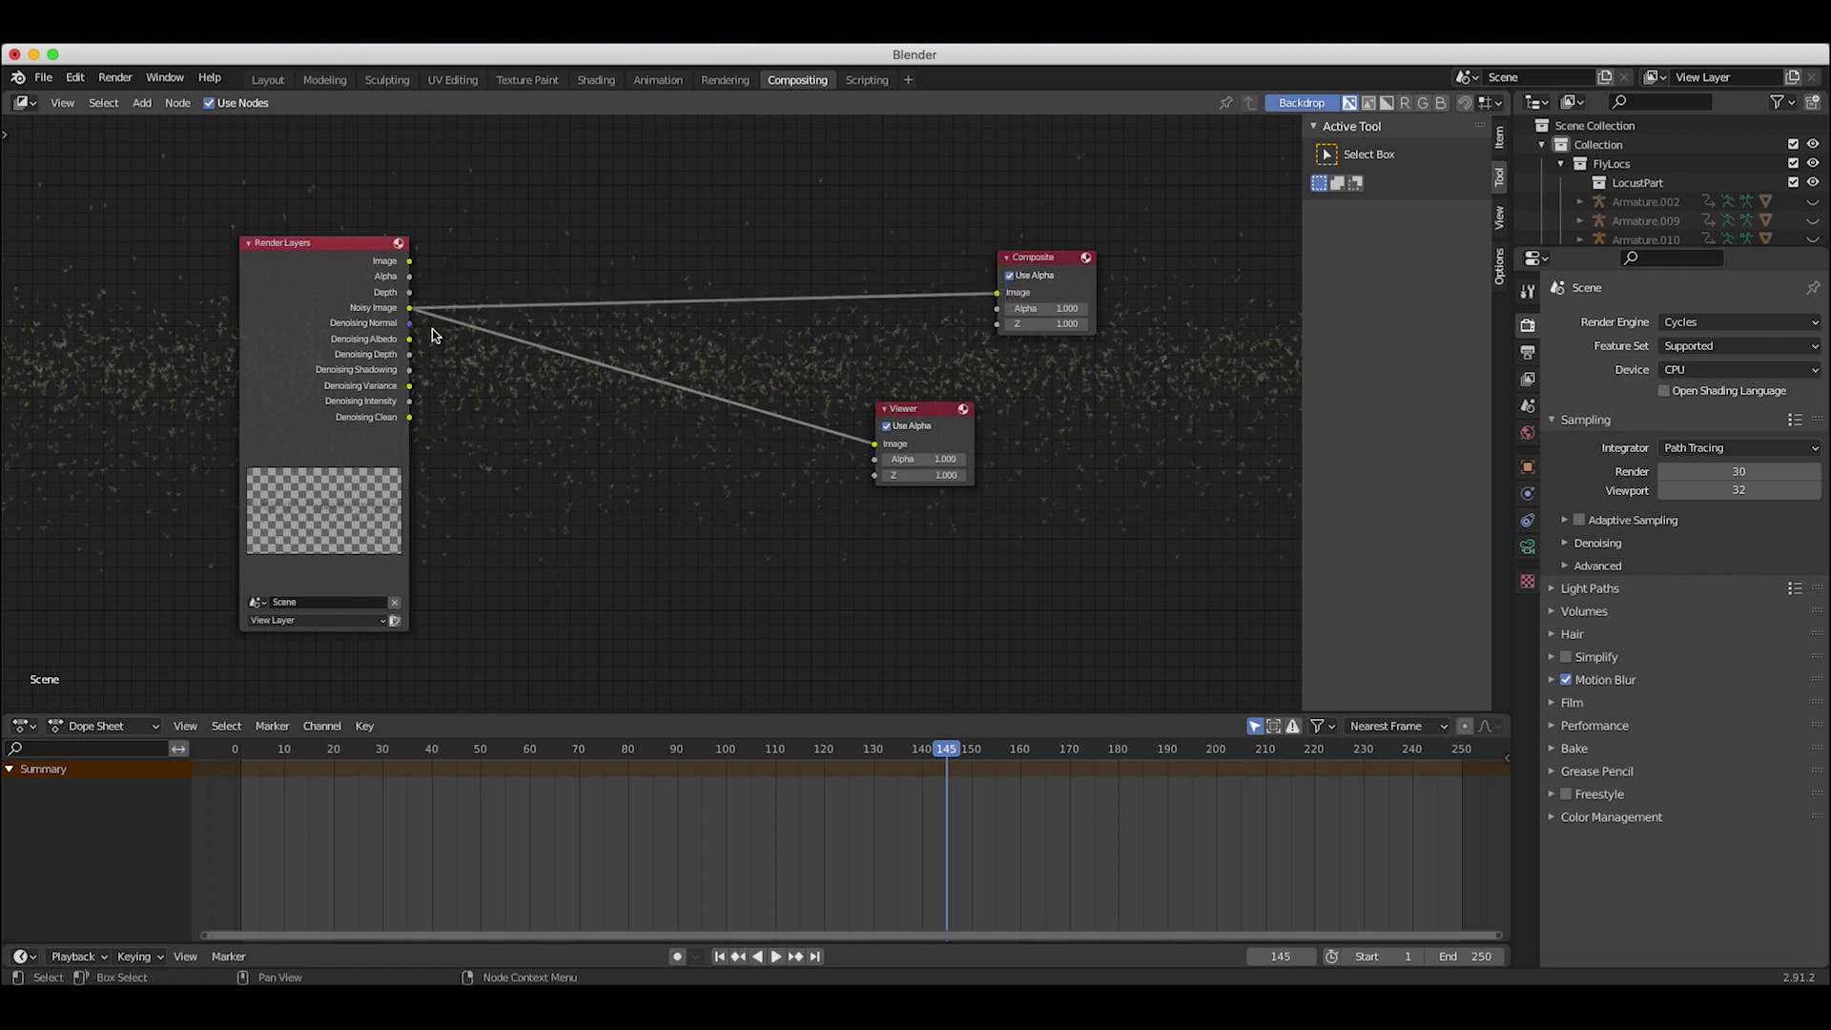
scroll(475, 351, up, 2)
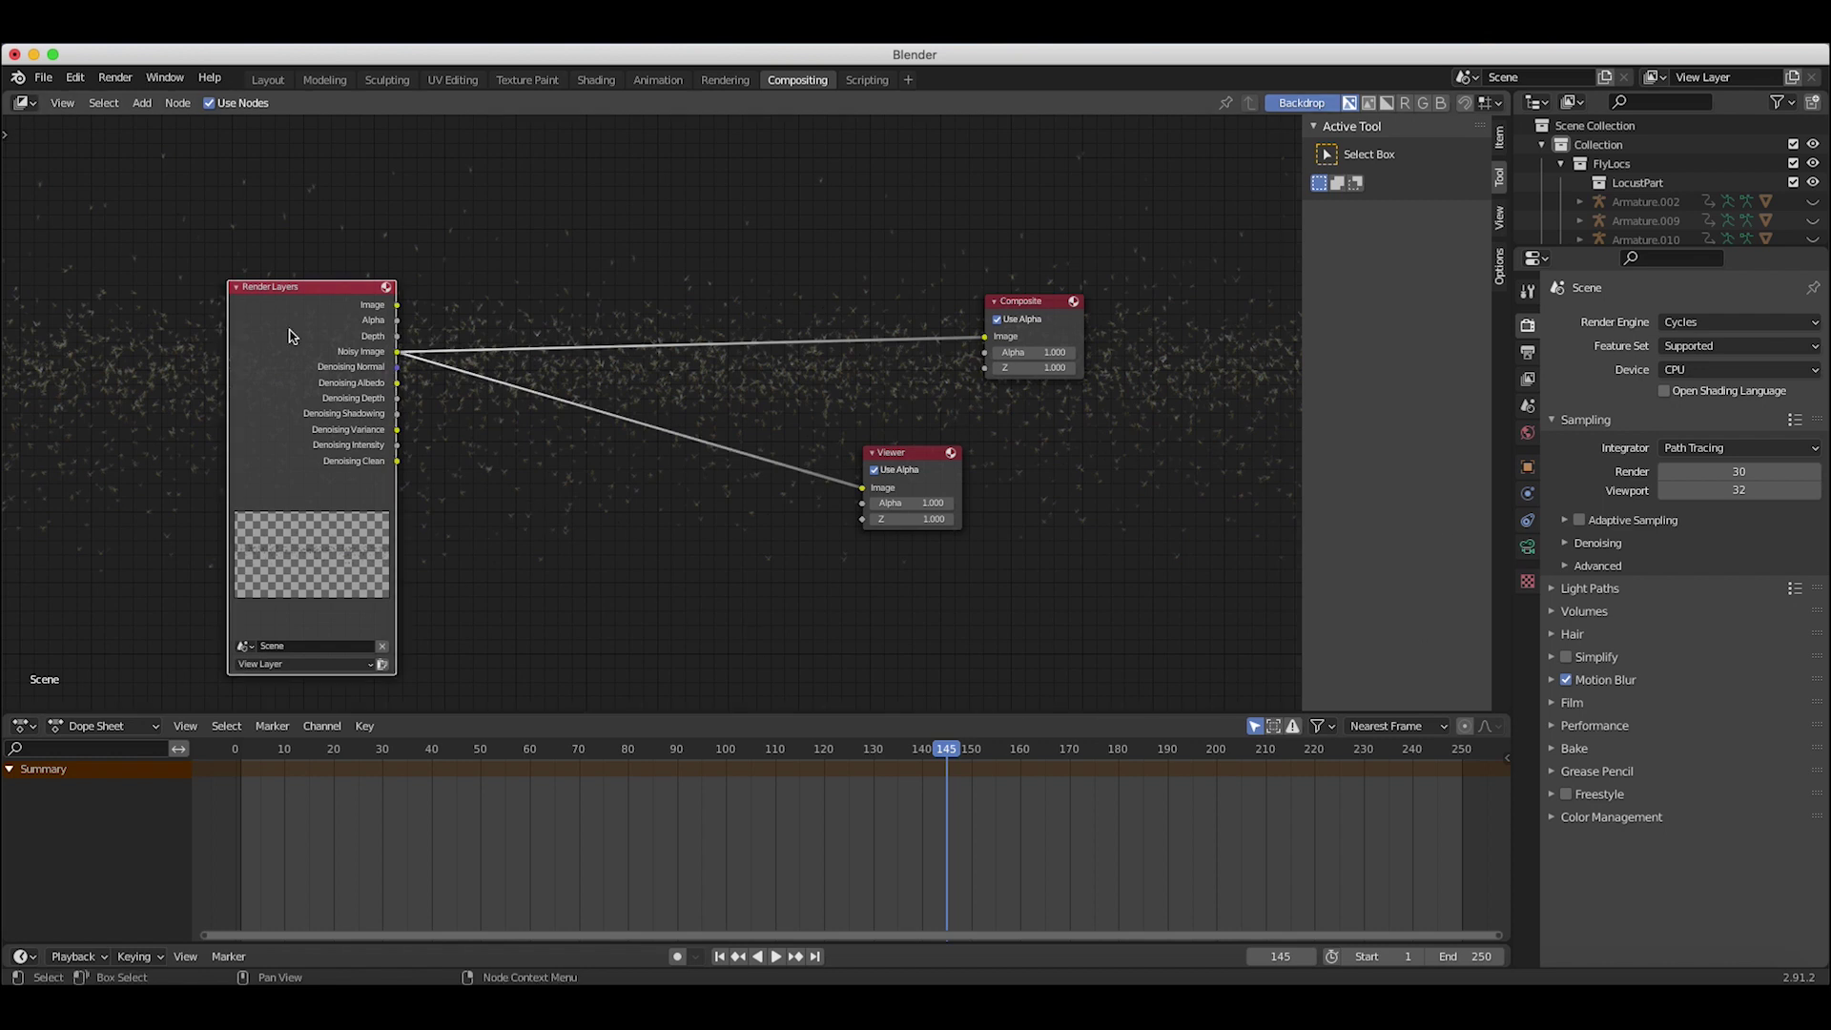
Step: Move Render Layers up-left and add an Image node loaded with the desert screenshot
key(g)
click(445, 415)
key(shift+a)
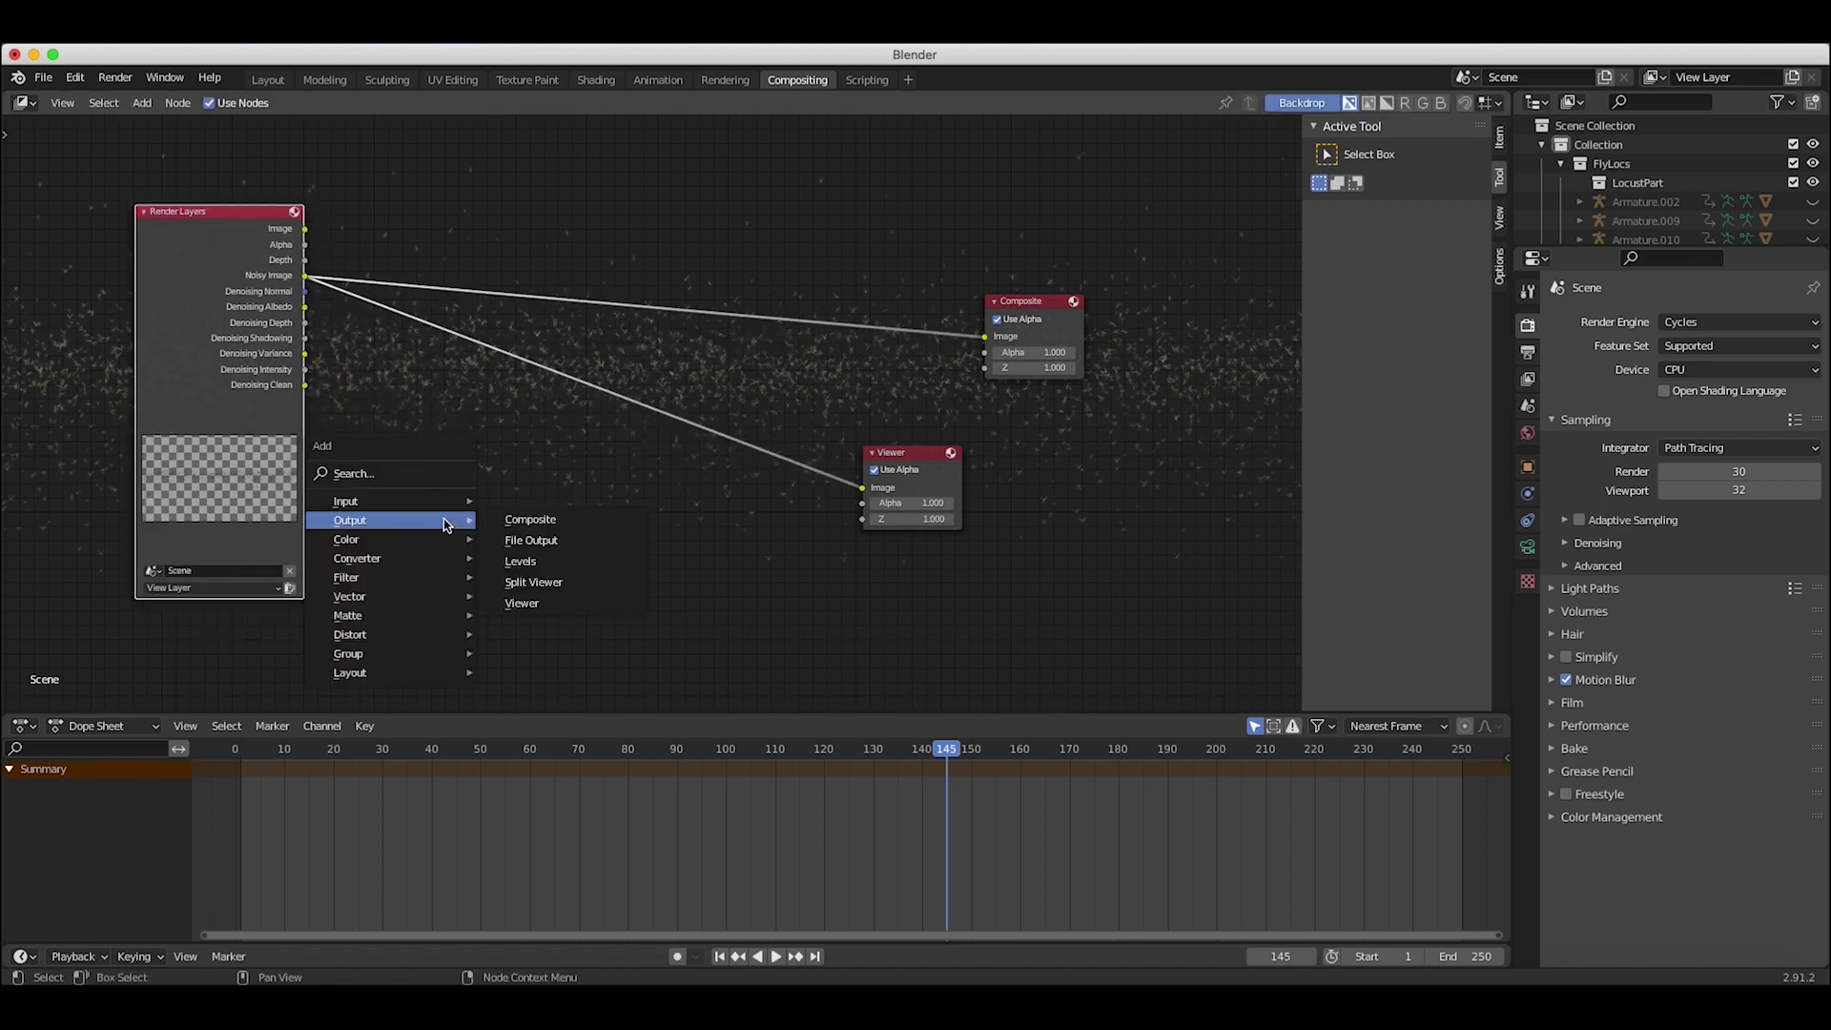
mouse_move(358, 505)
click(519, 523)
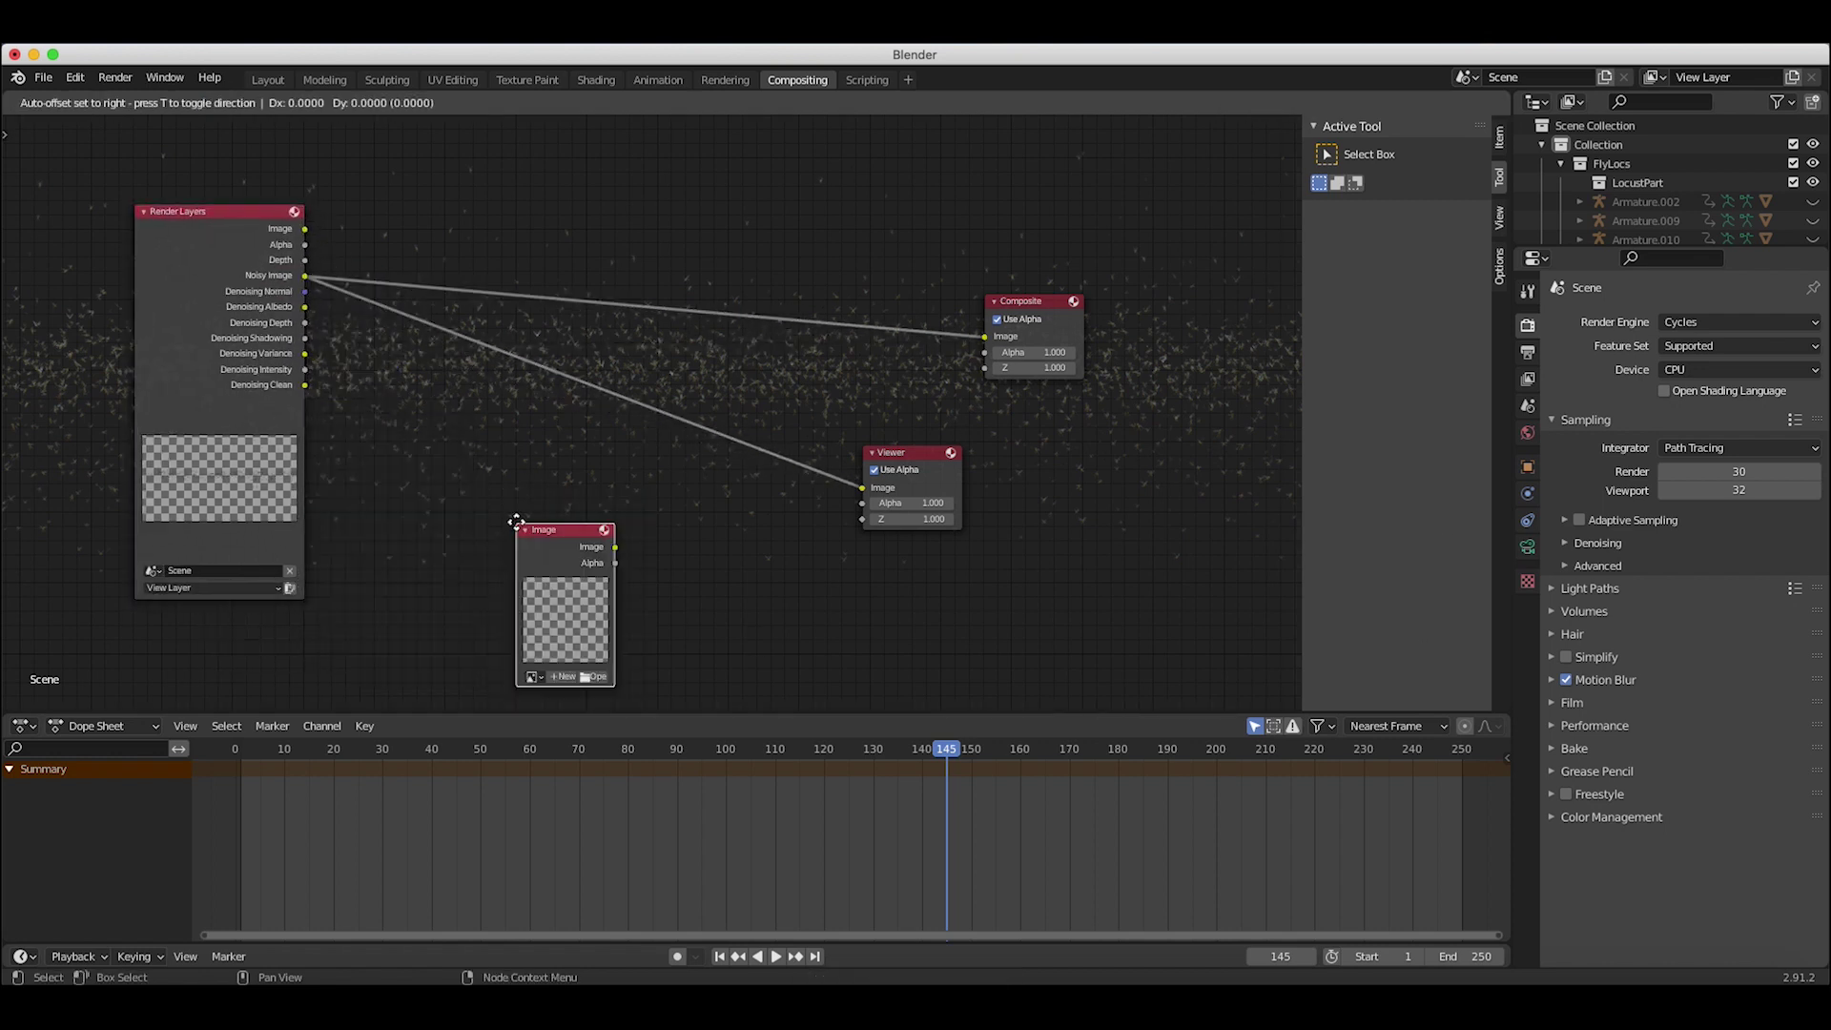
click(387, 573)
middle_drag(500, 635, 519, 577)
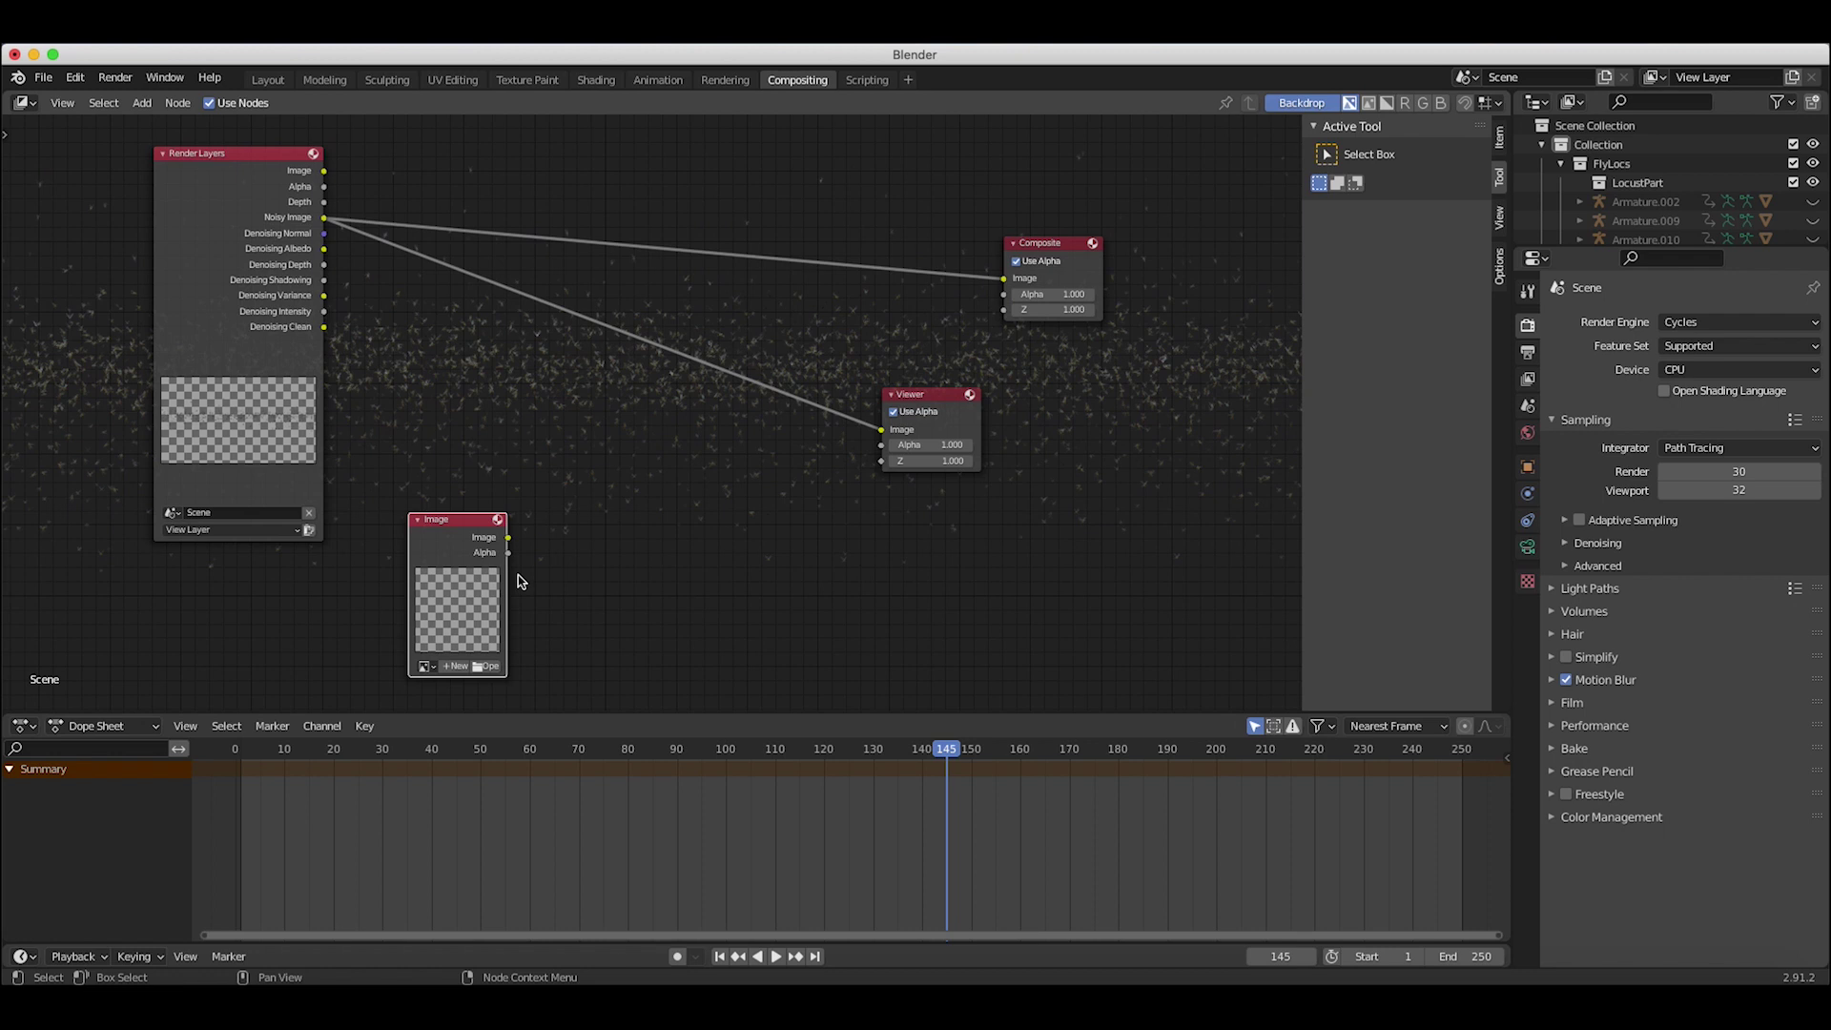
click(425, 666)
click(471, 754)
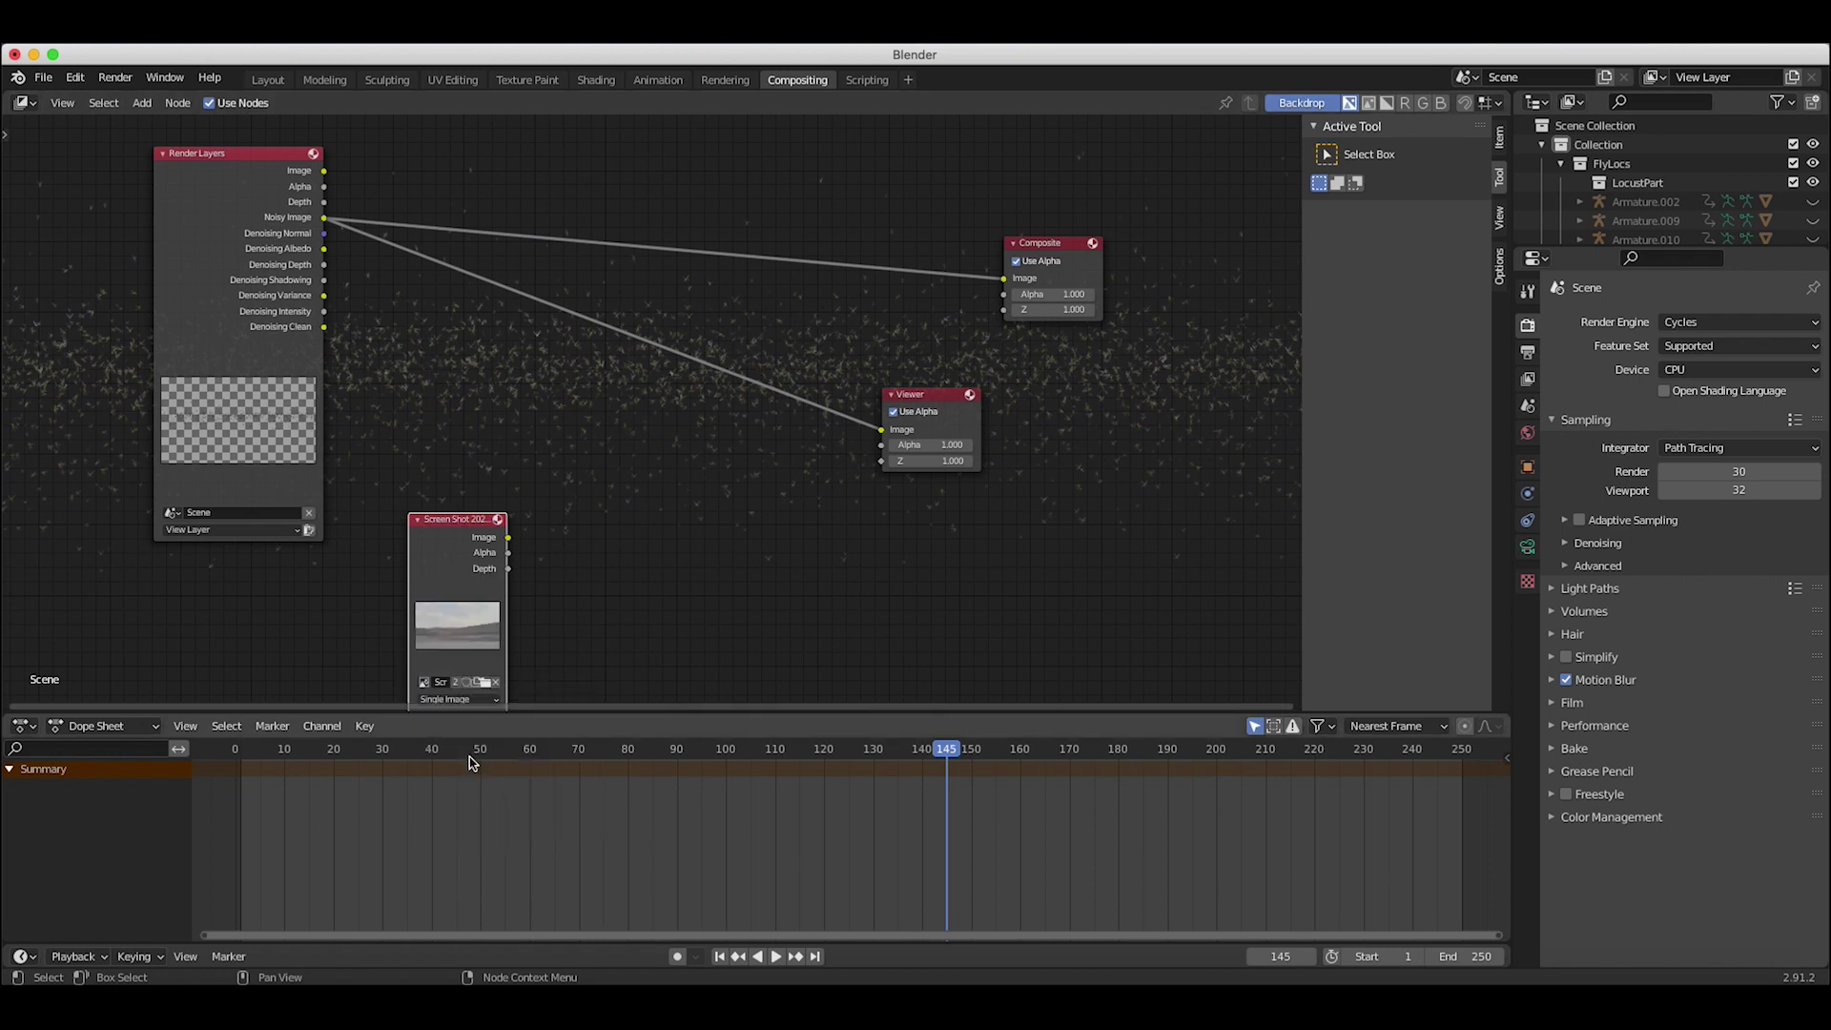
Step: Insert an Alpha Over node on the Viewer link, with the screenshot in its lower Image input
key(g)
click(469, 559)
key(shift+a)
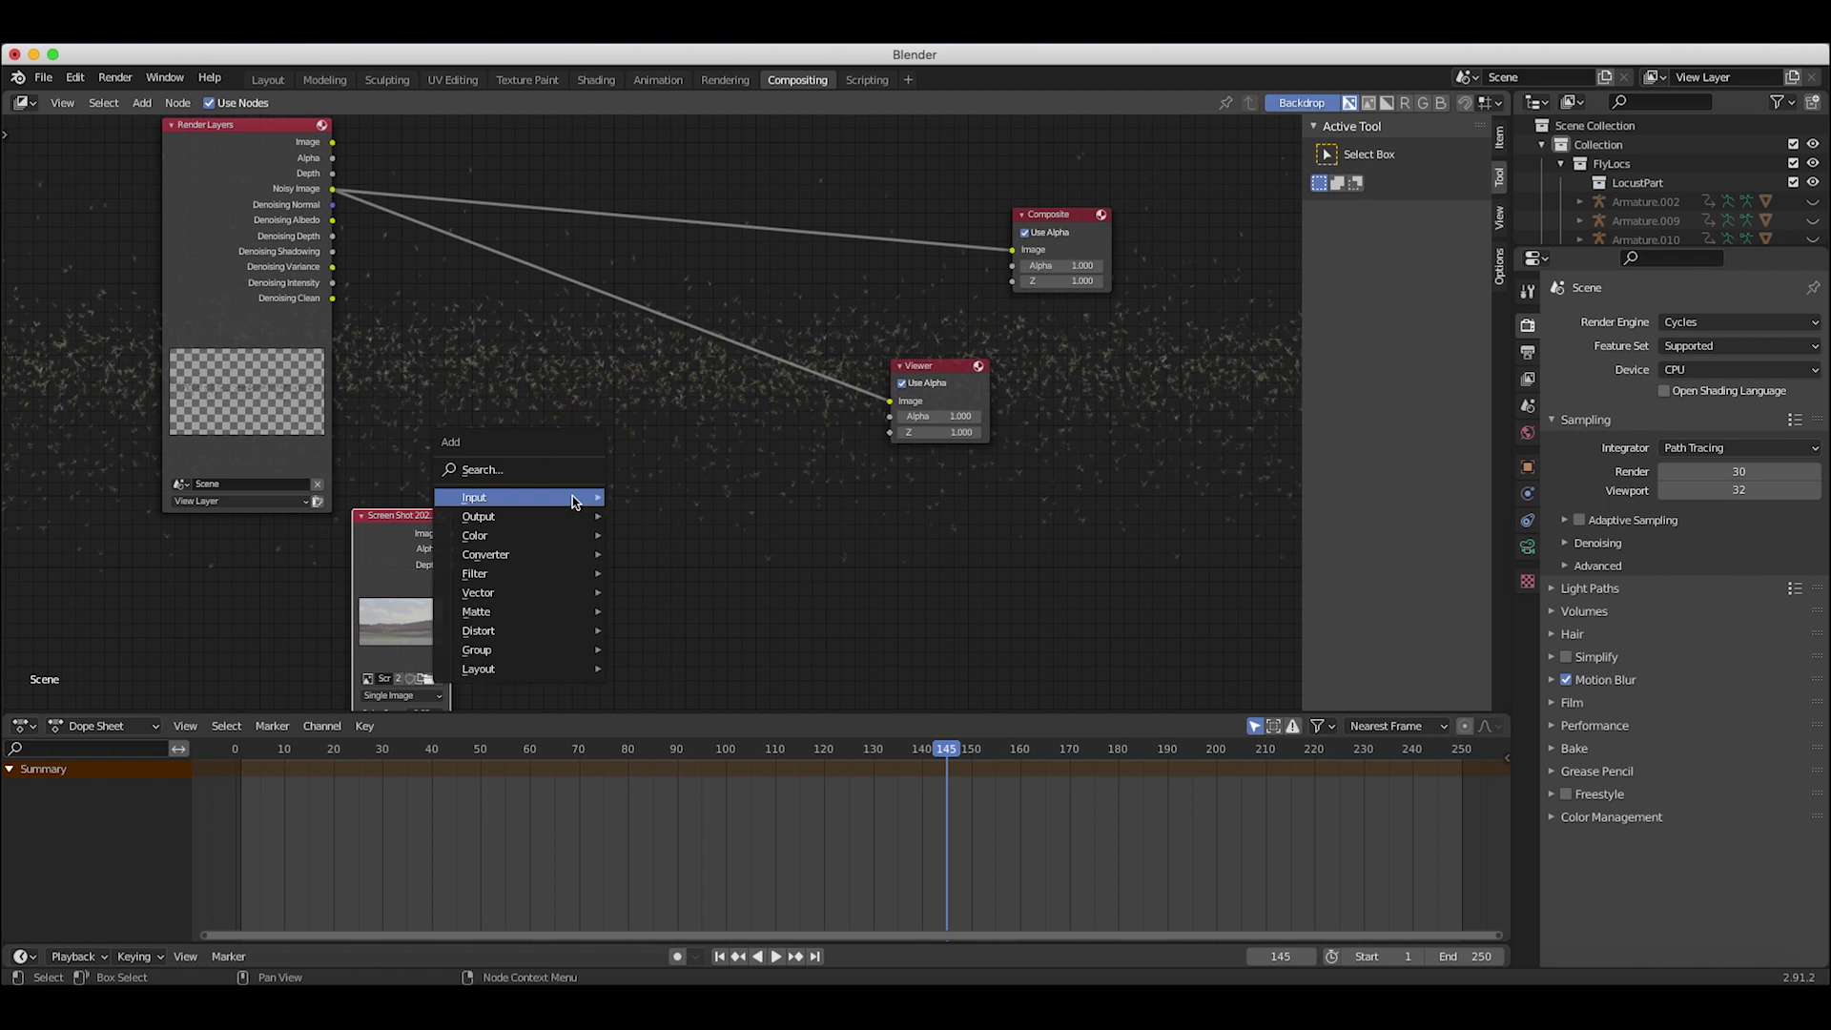
mouse_move(477, 535)
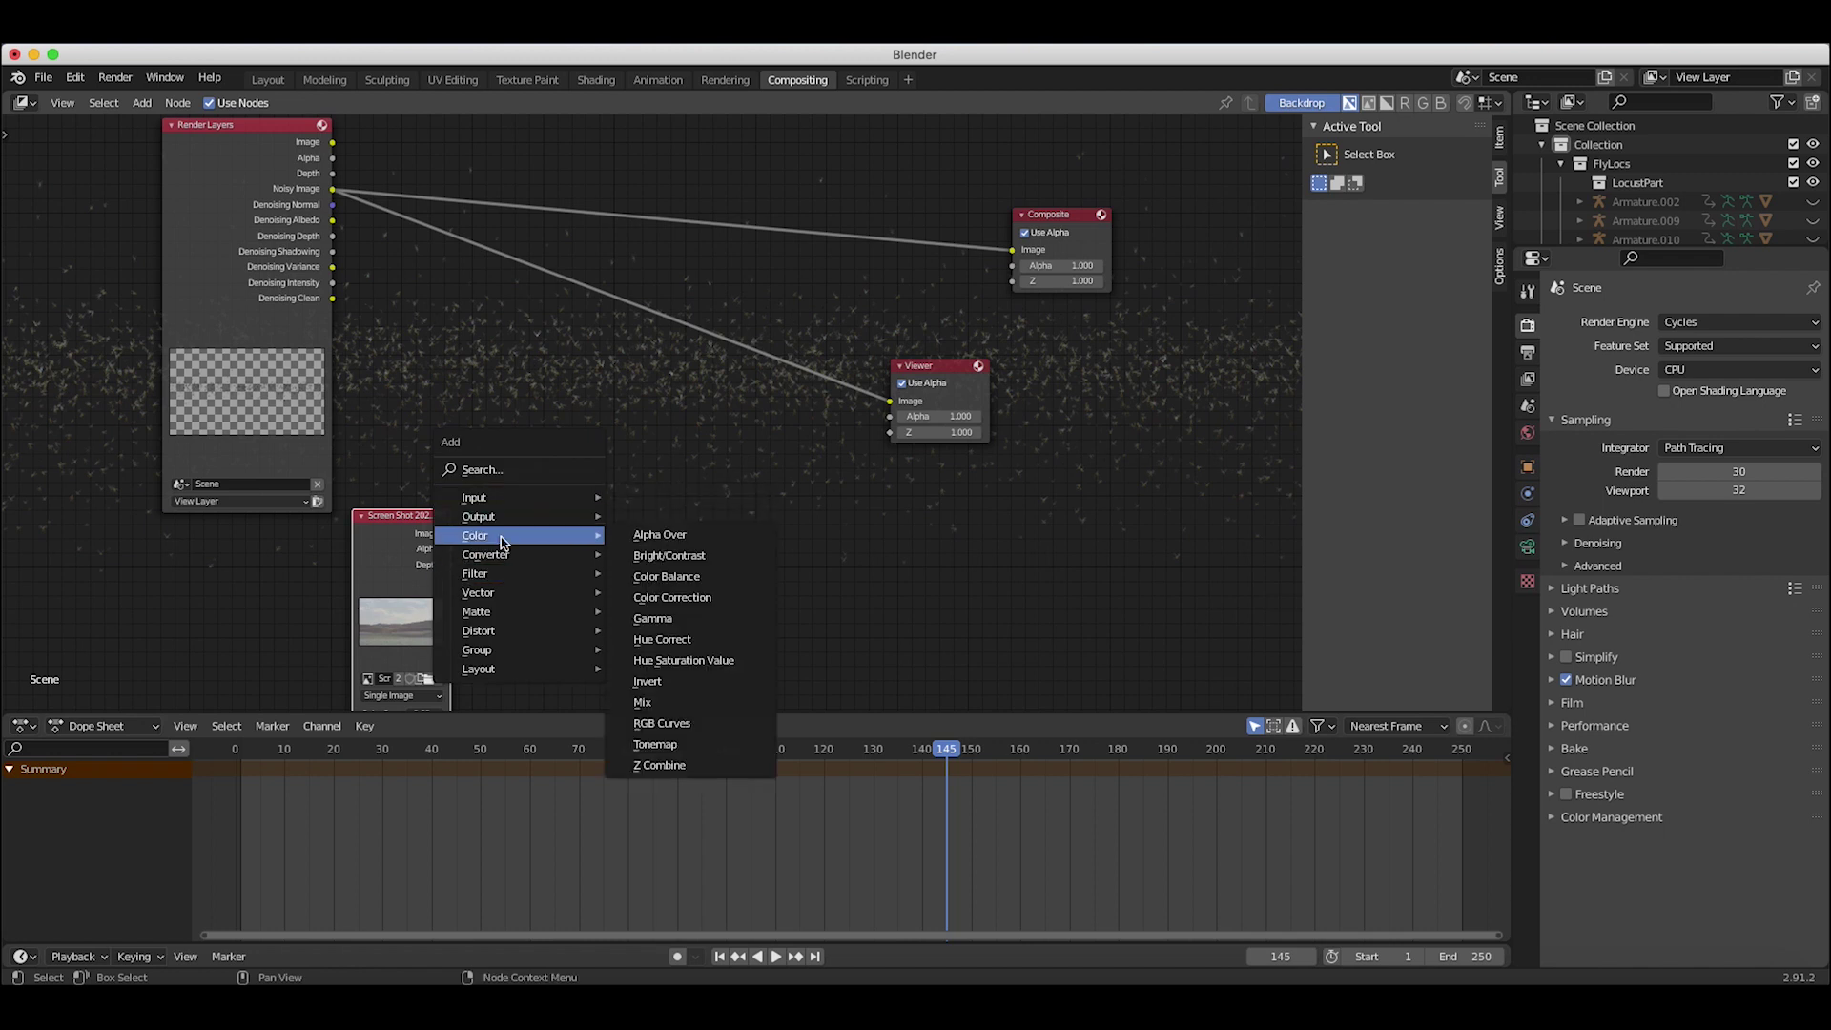
click(668, 536)
click(723, 334)
drag(455, 541, 720, 434)
Step: Shrink the backdrop preview to fit and inspect the swarm over the desert
scroll(604, 426, up, 3)
scroll(604, 426, up, 5)
scroll(604, 426, left, 2)
key(v)
key(v)
key(v)
scroll(700, 378, up, 1)
scroll(701, 377, up, 3)
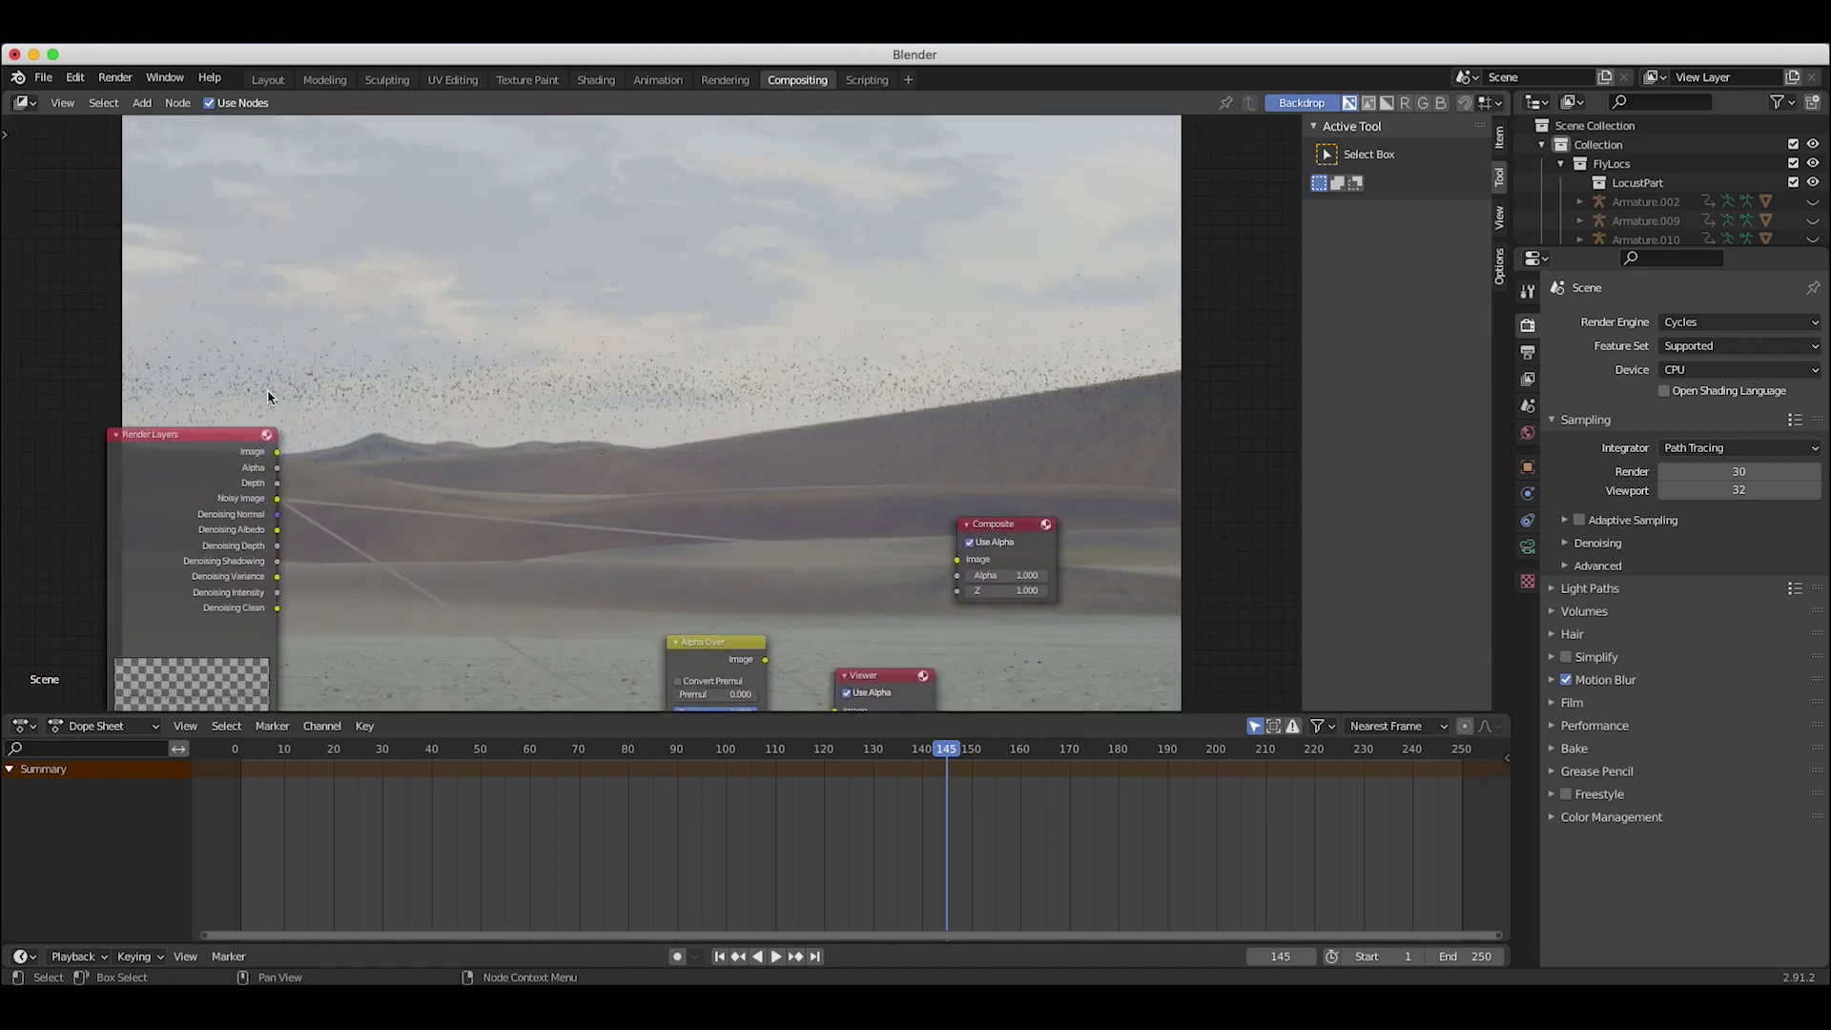
scroll(975, 296, up, 3)
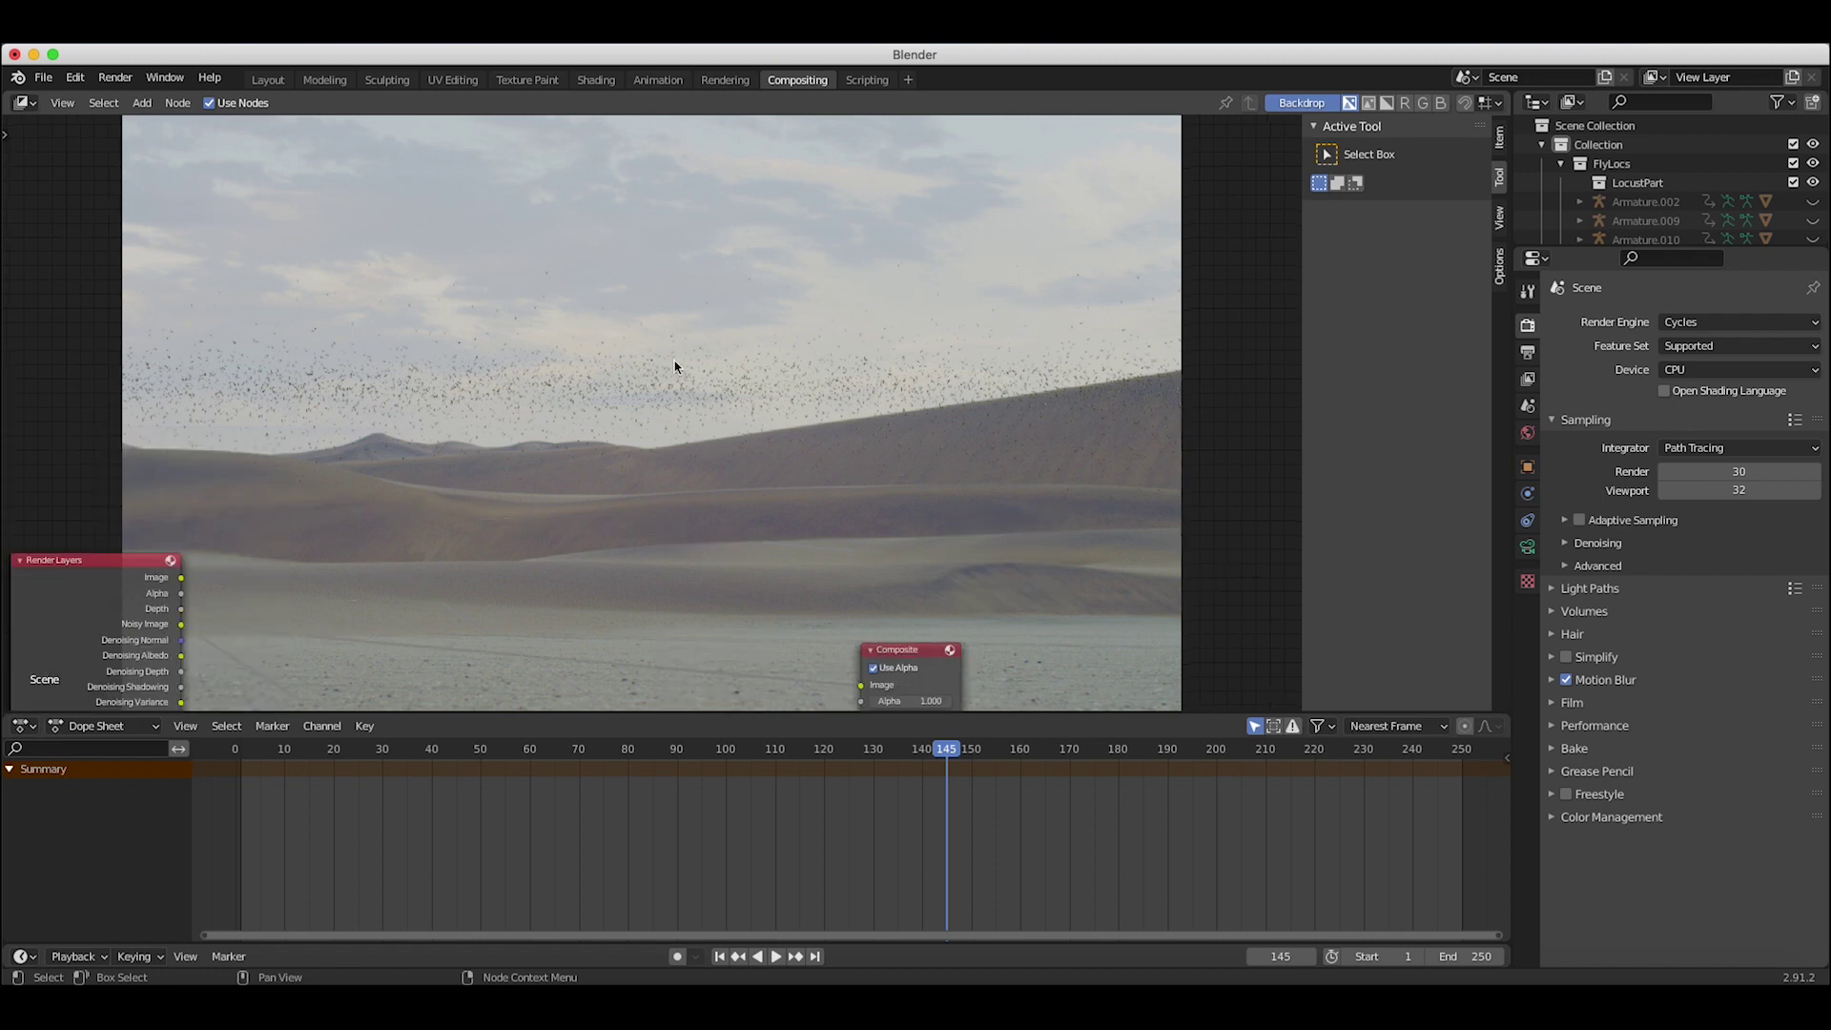
scroll(674, 367, down, 4)
scroll(1067, 482, up, 2)
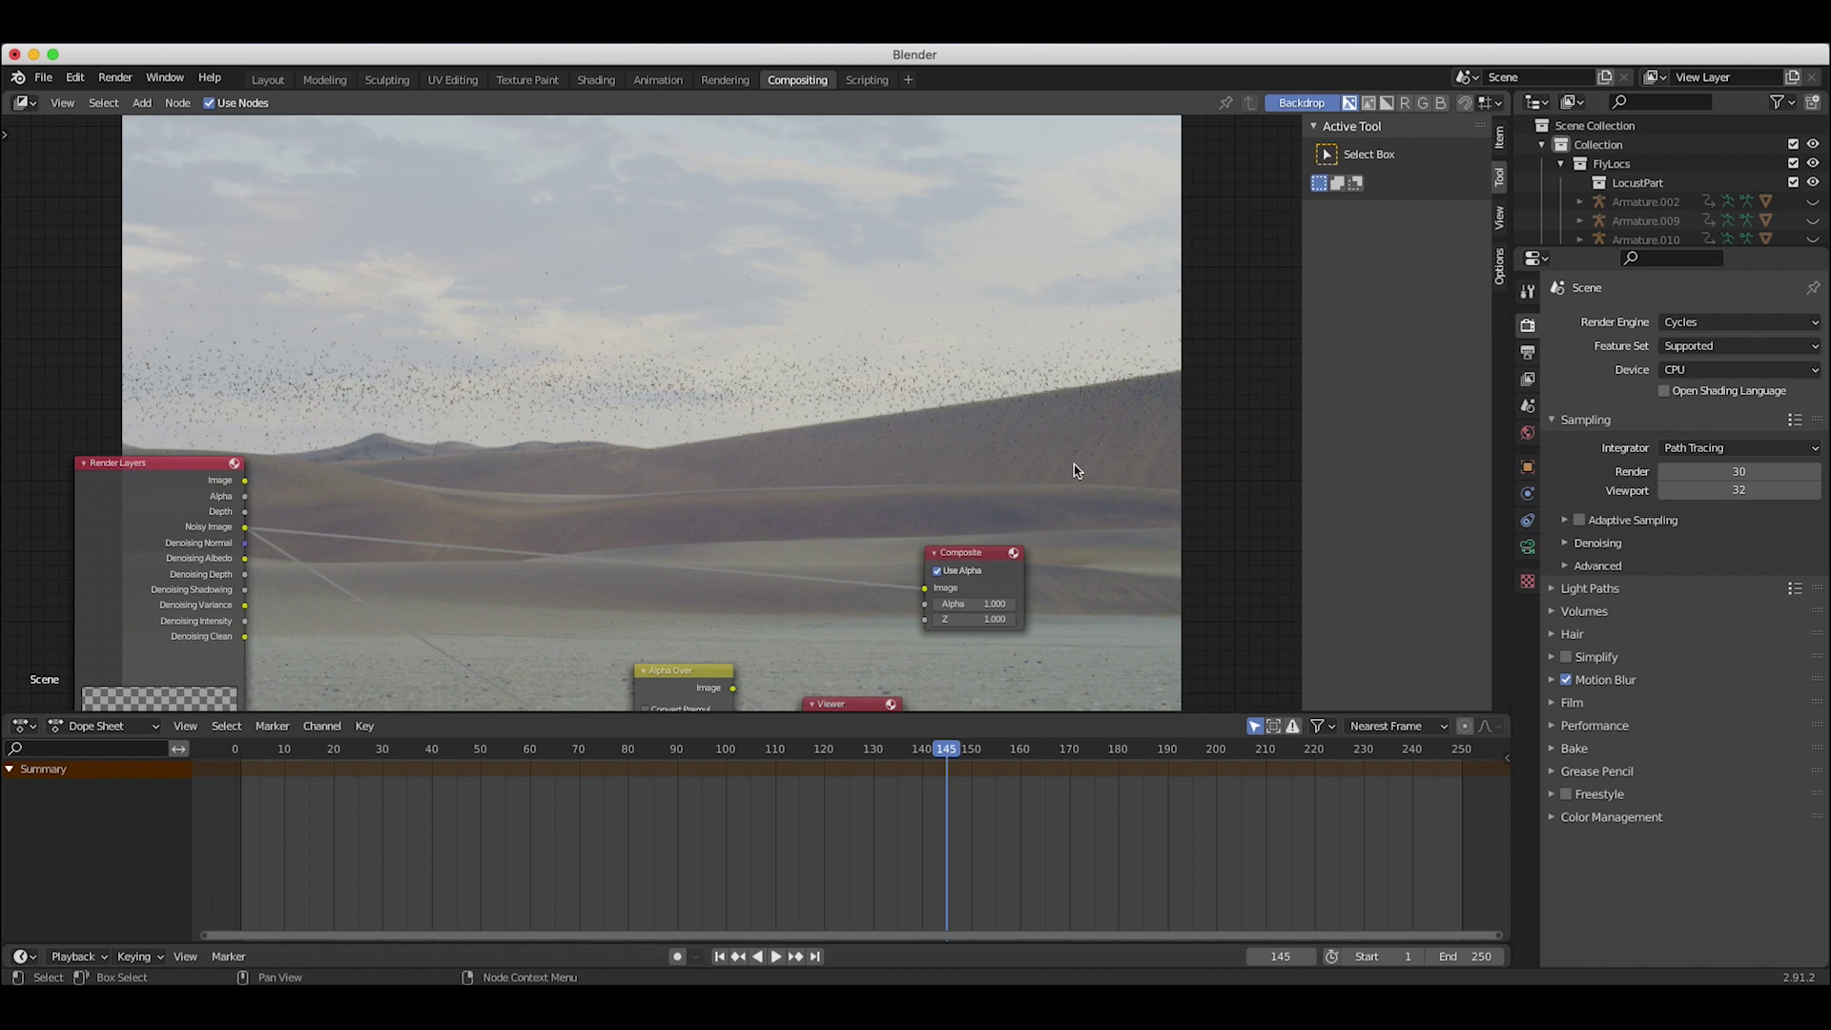
scroll(970, 410, up, 3)
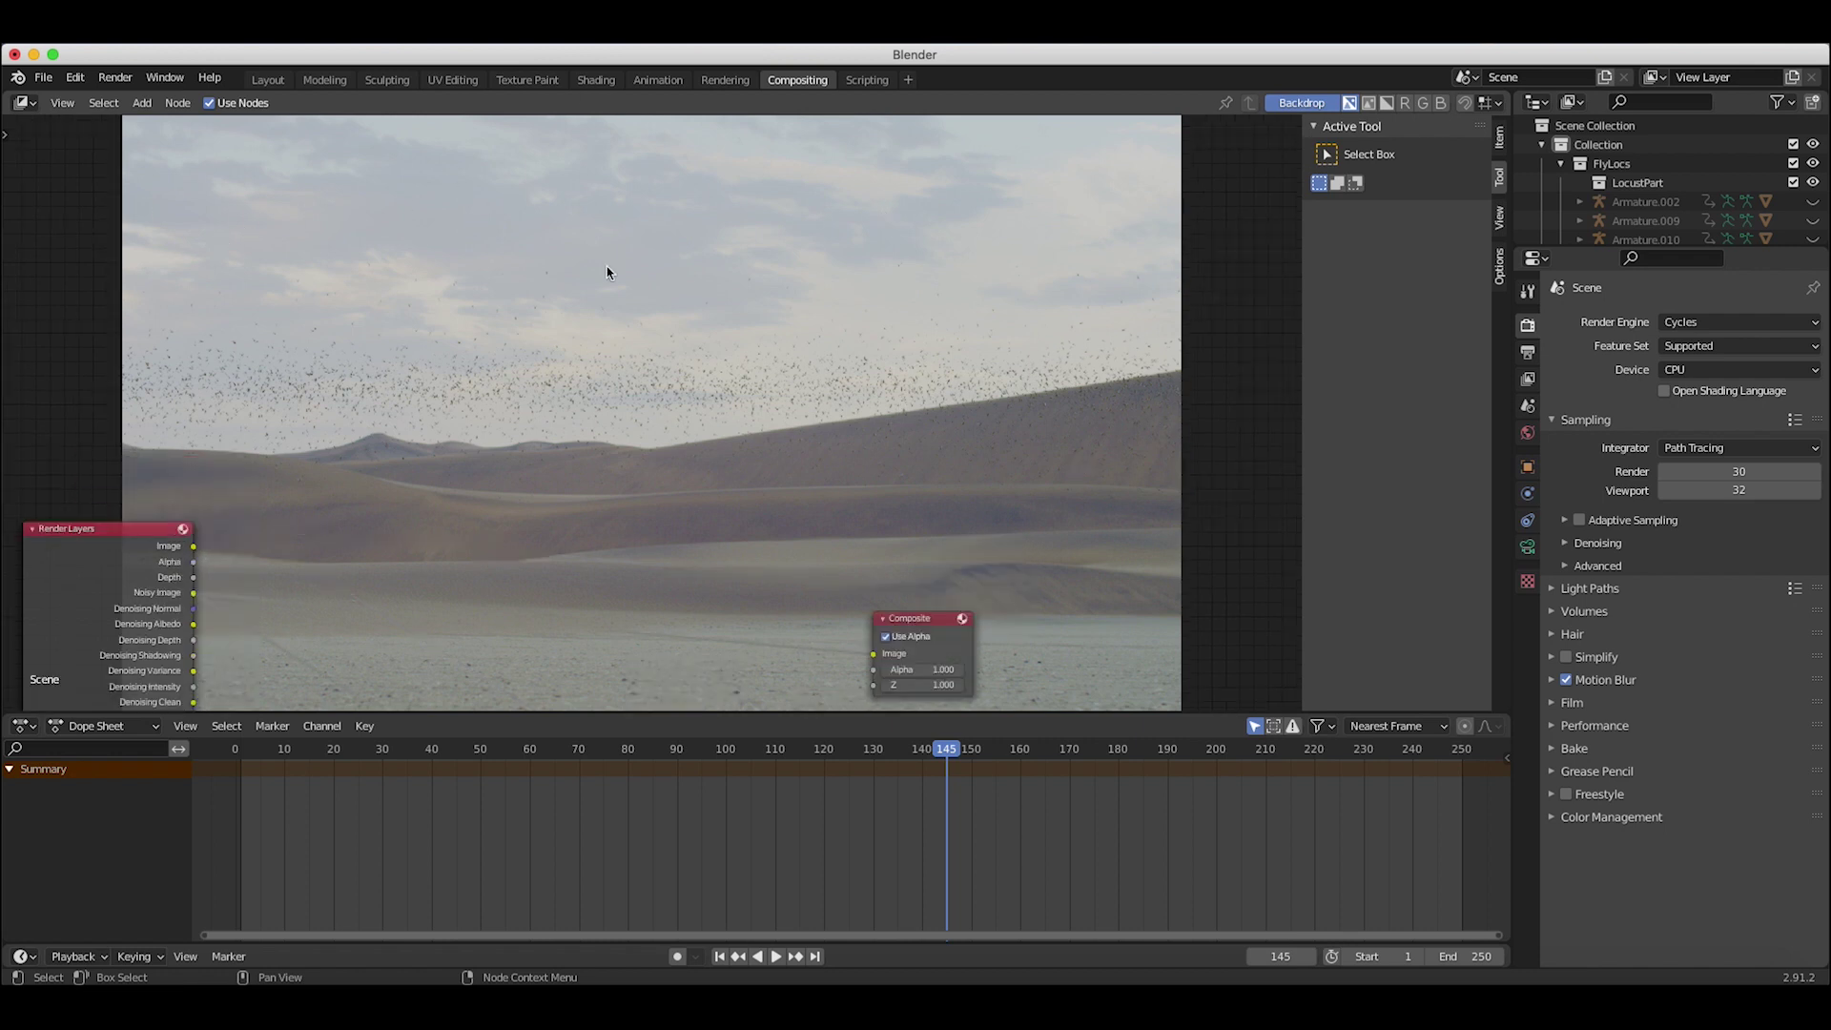
scroll(736, 532, down, 5)
scroll(737, 533, up, 1)
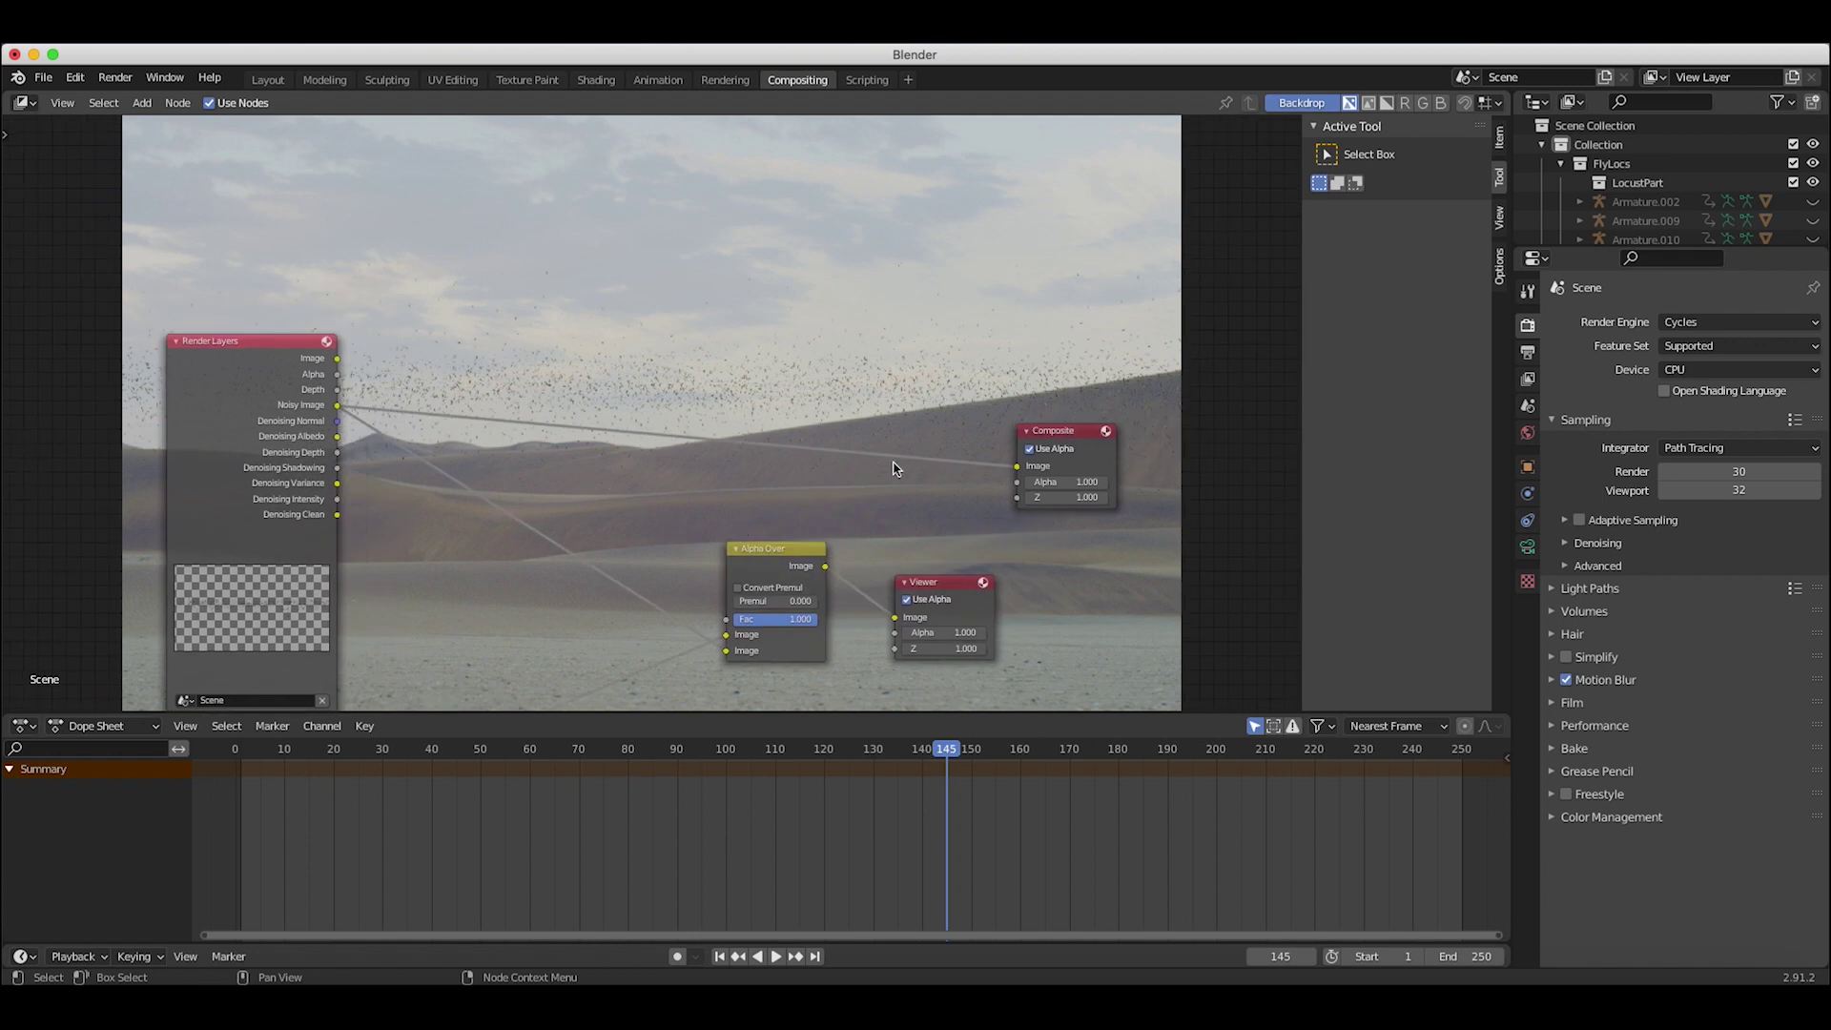
scroll(896, 469, down, 5)
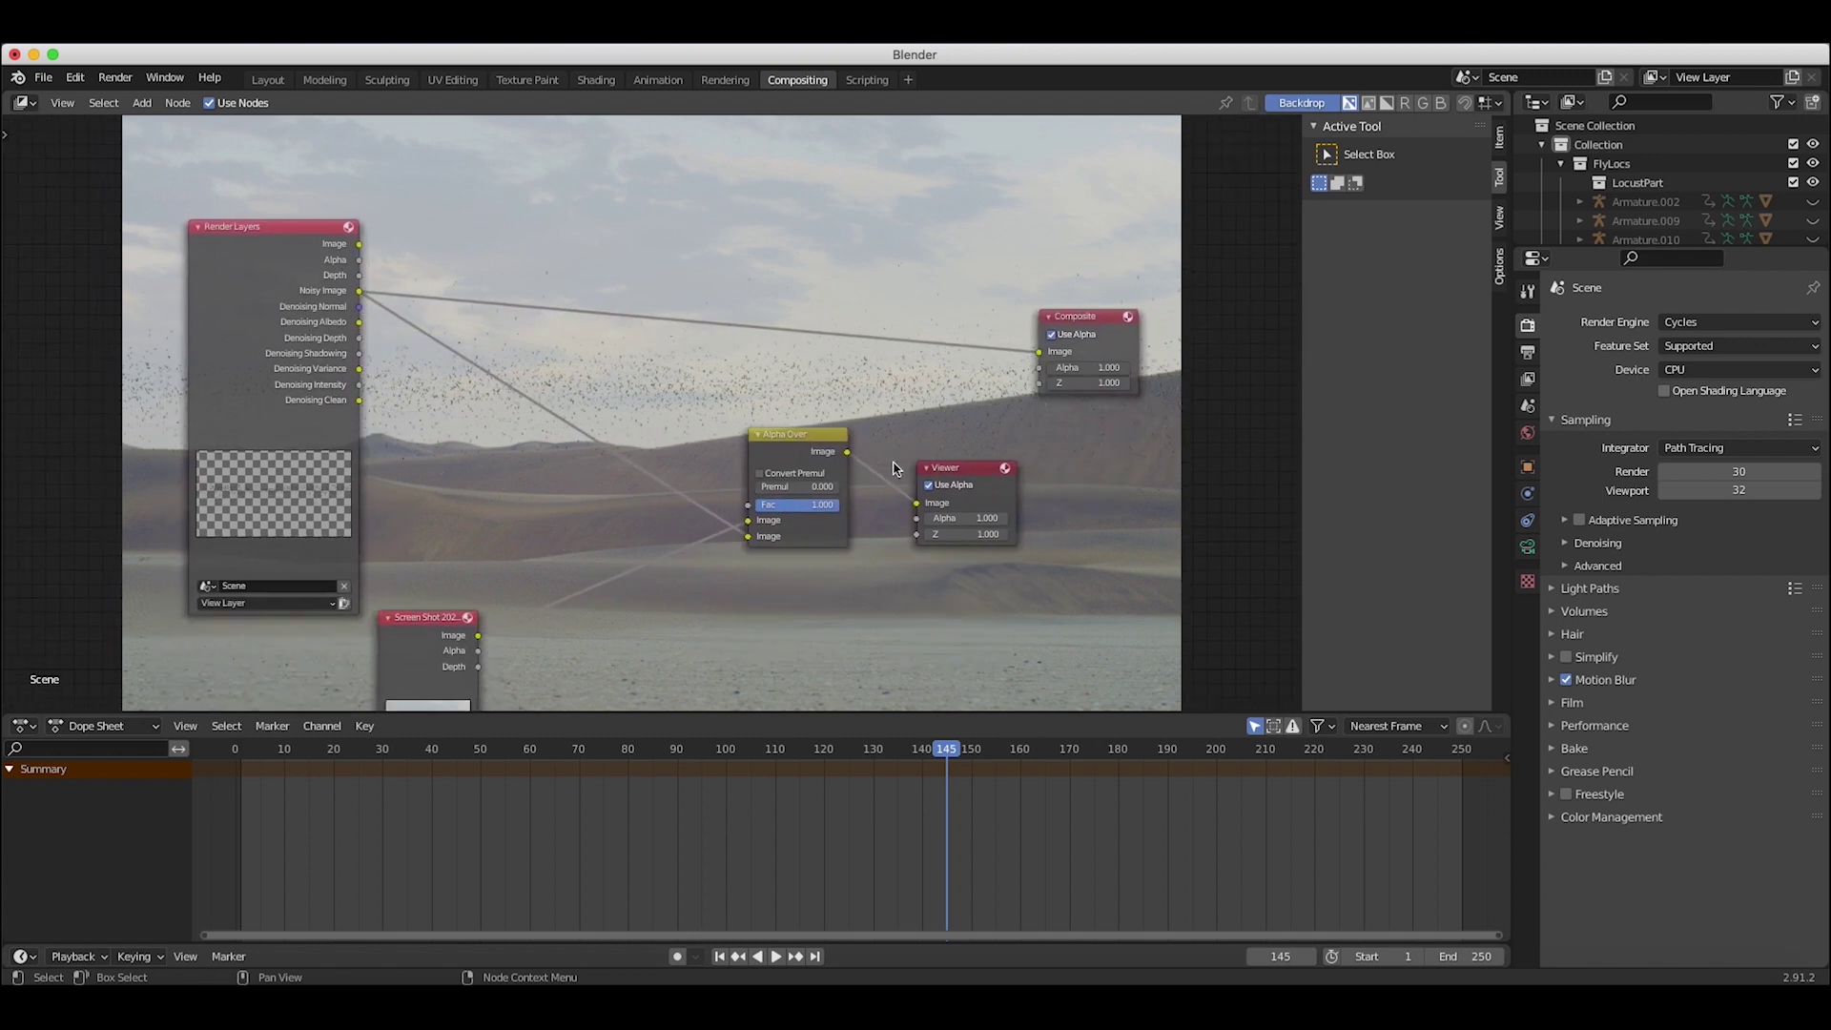
scroll(694, 517, up, 4)
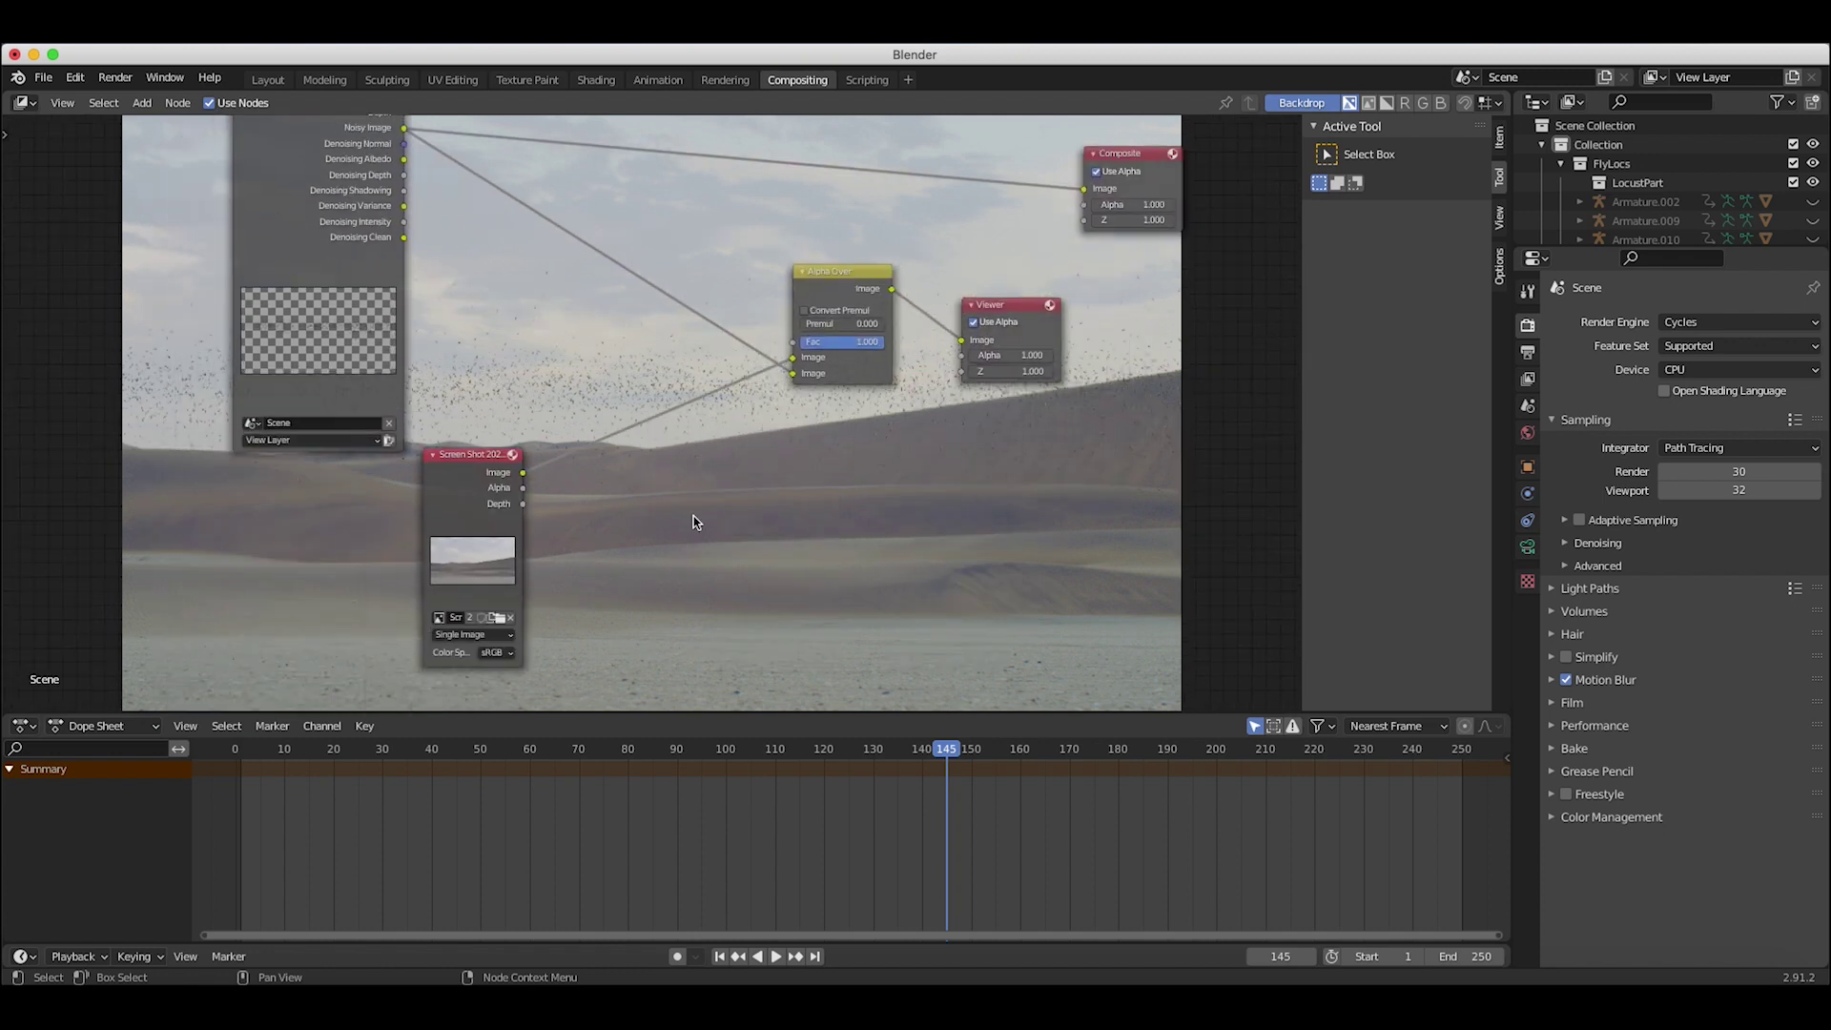
Step: Insert a Scale node on the screenshot's link and set its mode to Render Size
key(shift+a)
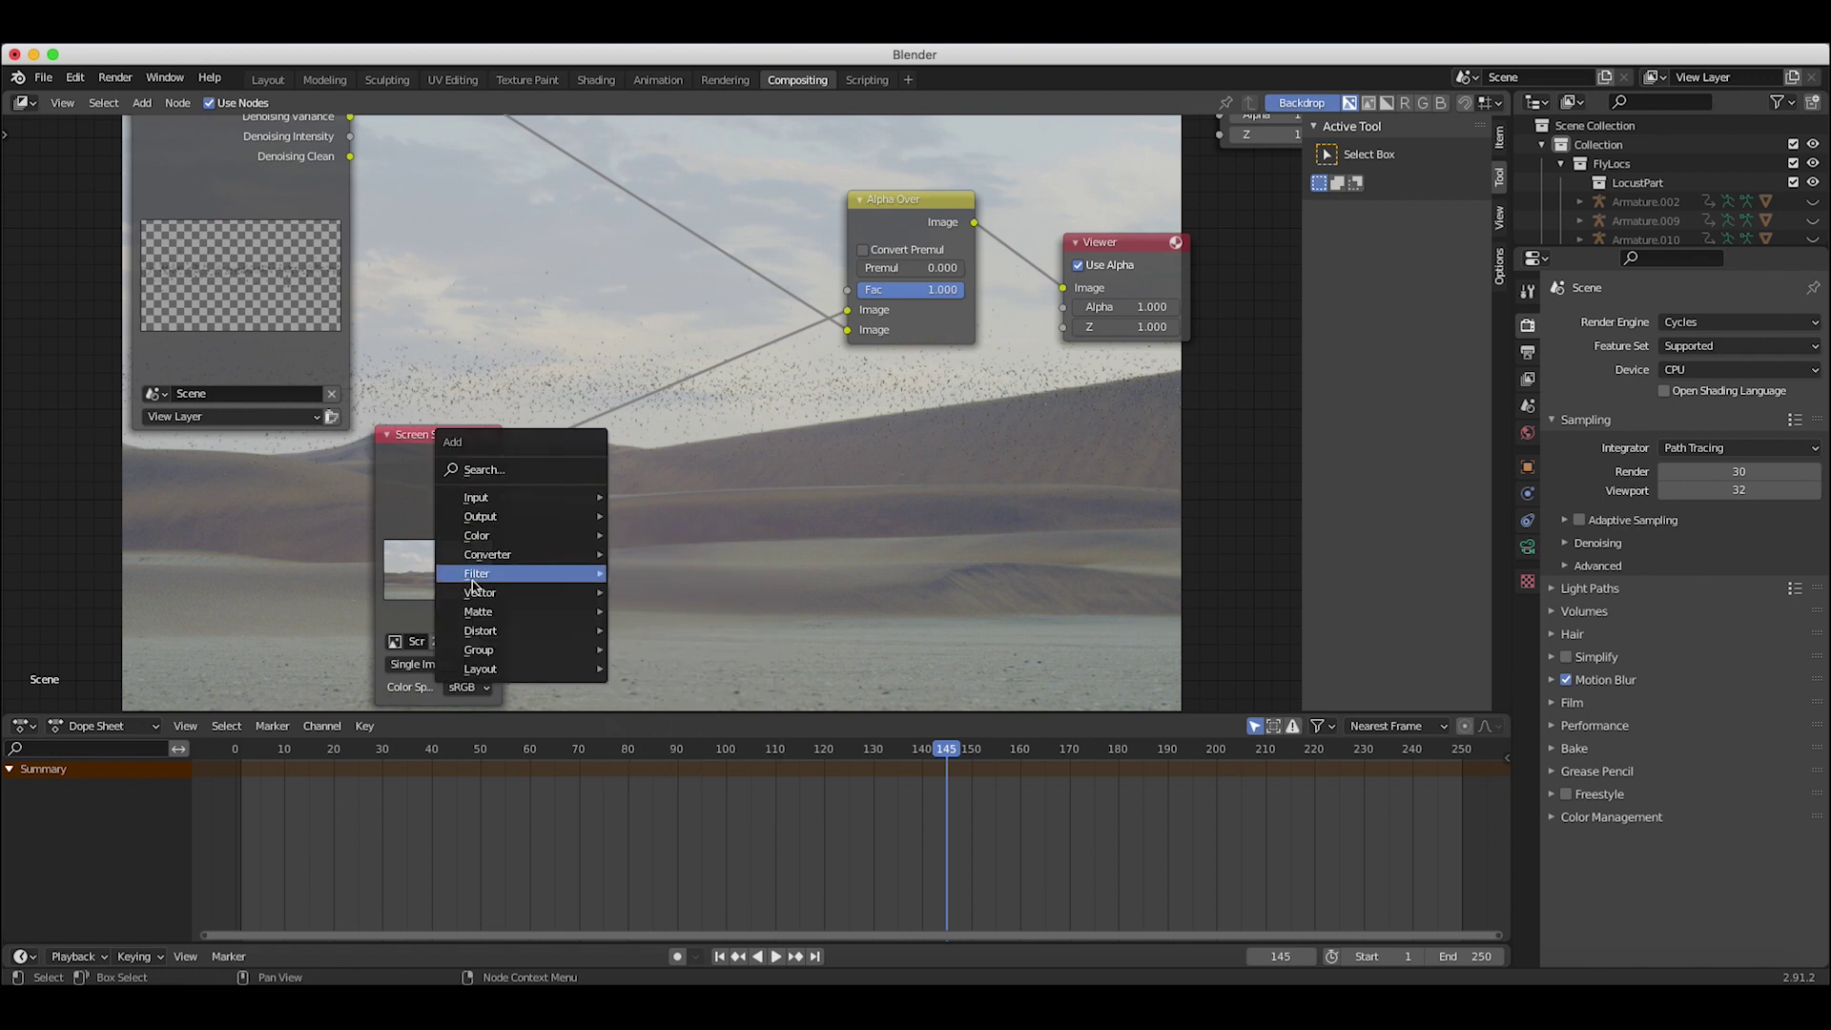
mouse_move(494, 639)
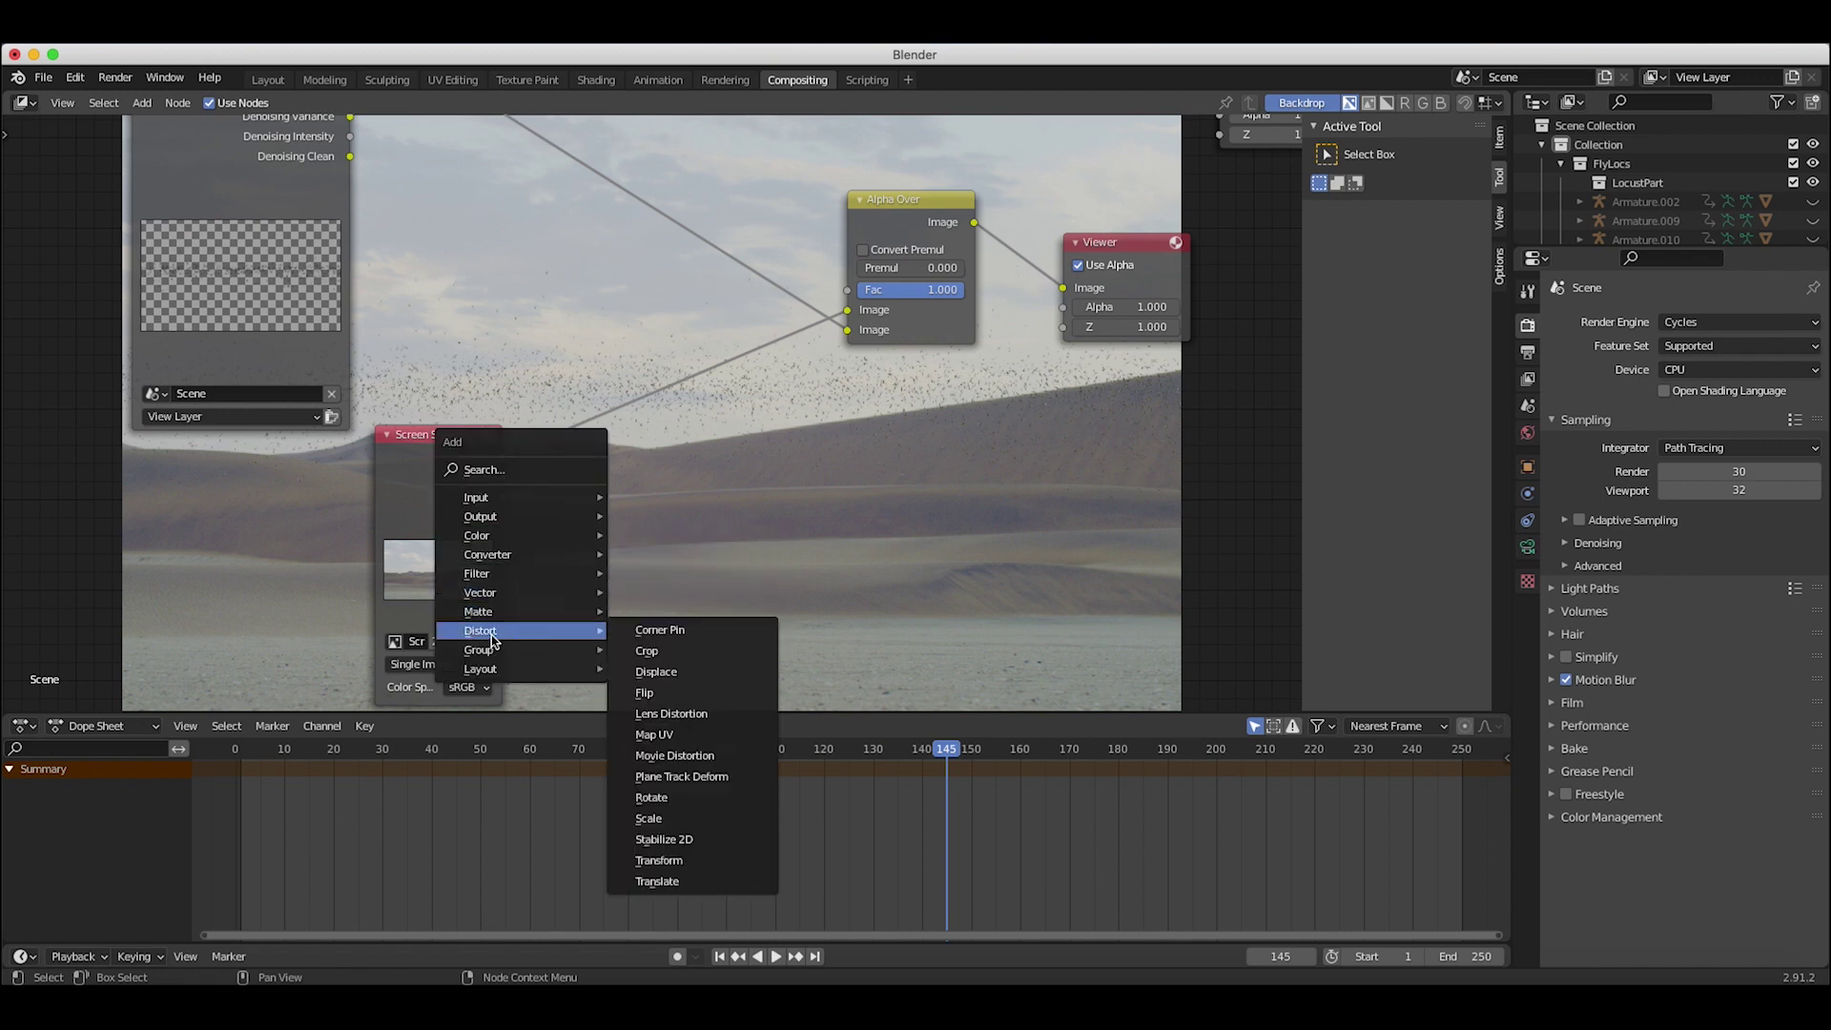
click(656, 812)
click(685, 448)
click(684, 473)
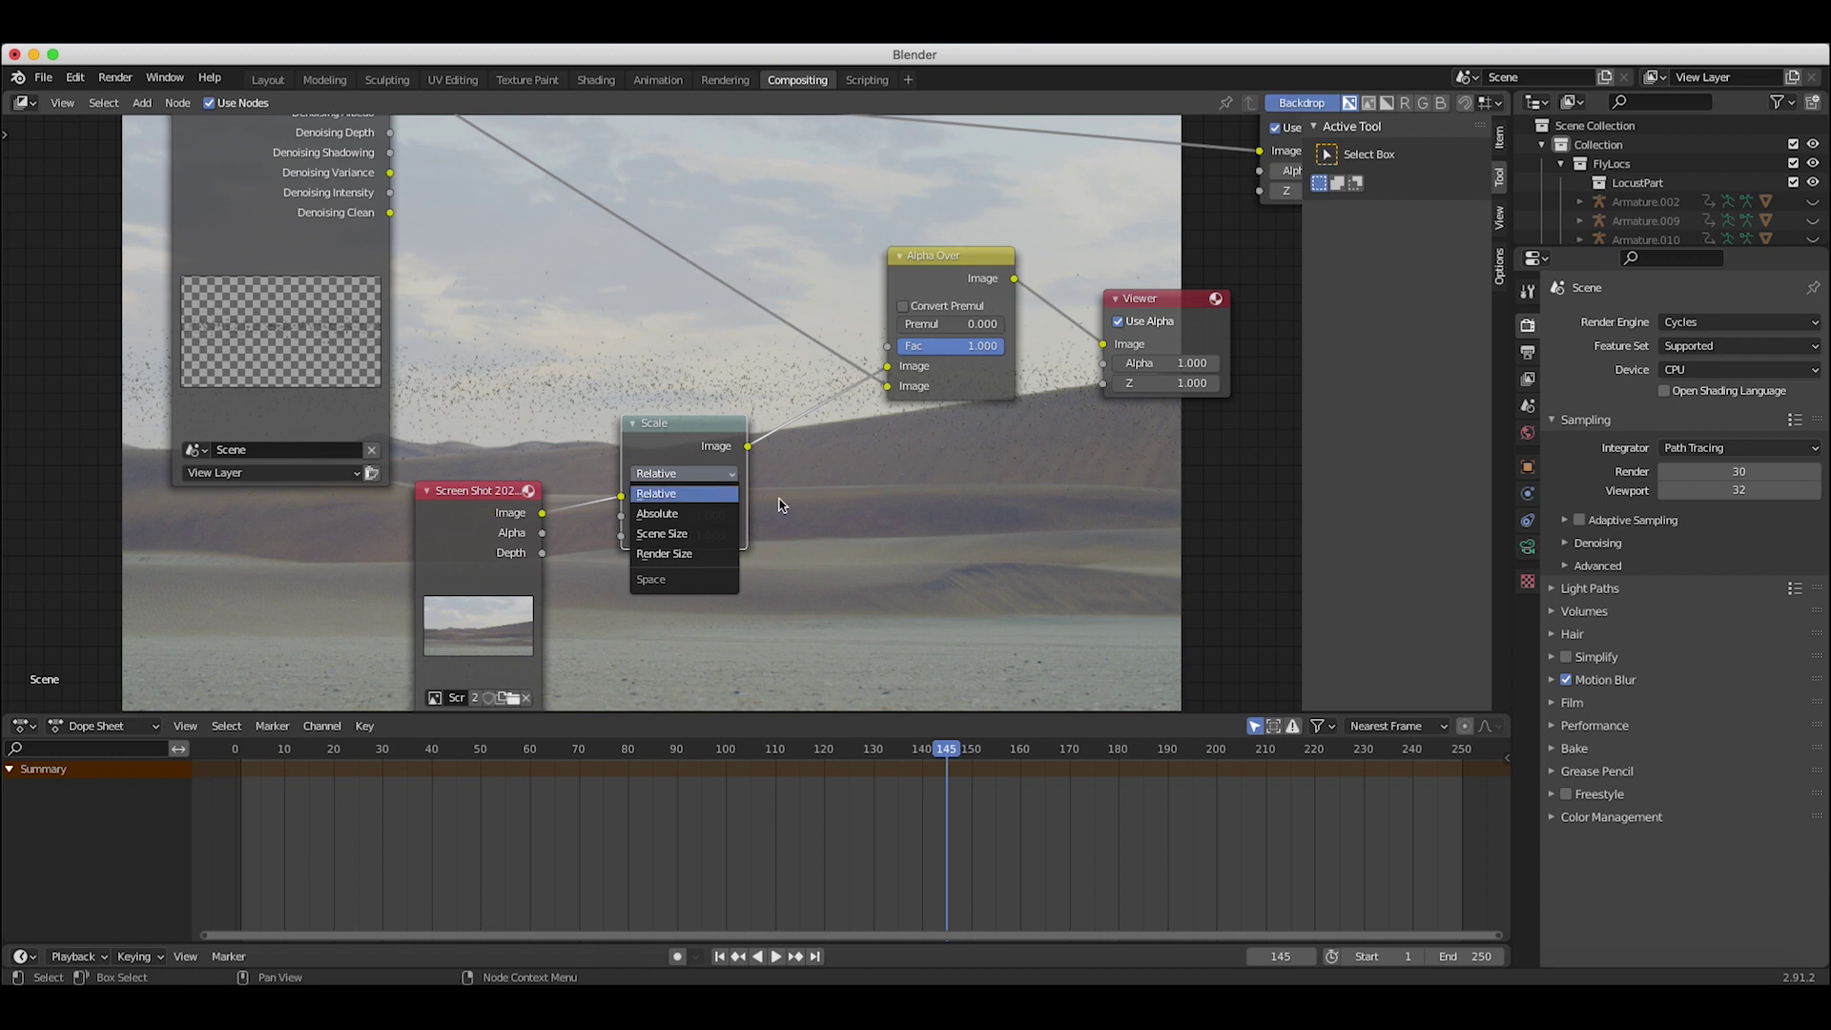
click(670, 557)
scroll(942, 497, up, 10)
scroll(942, 497, right, 8)
scroll(943, 496, down, 8)
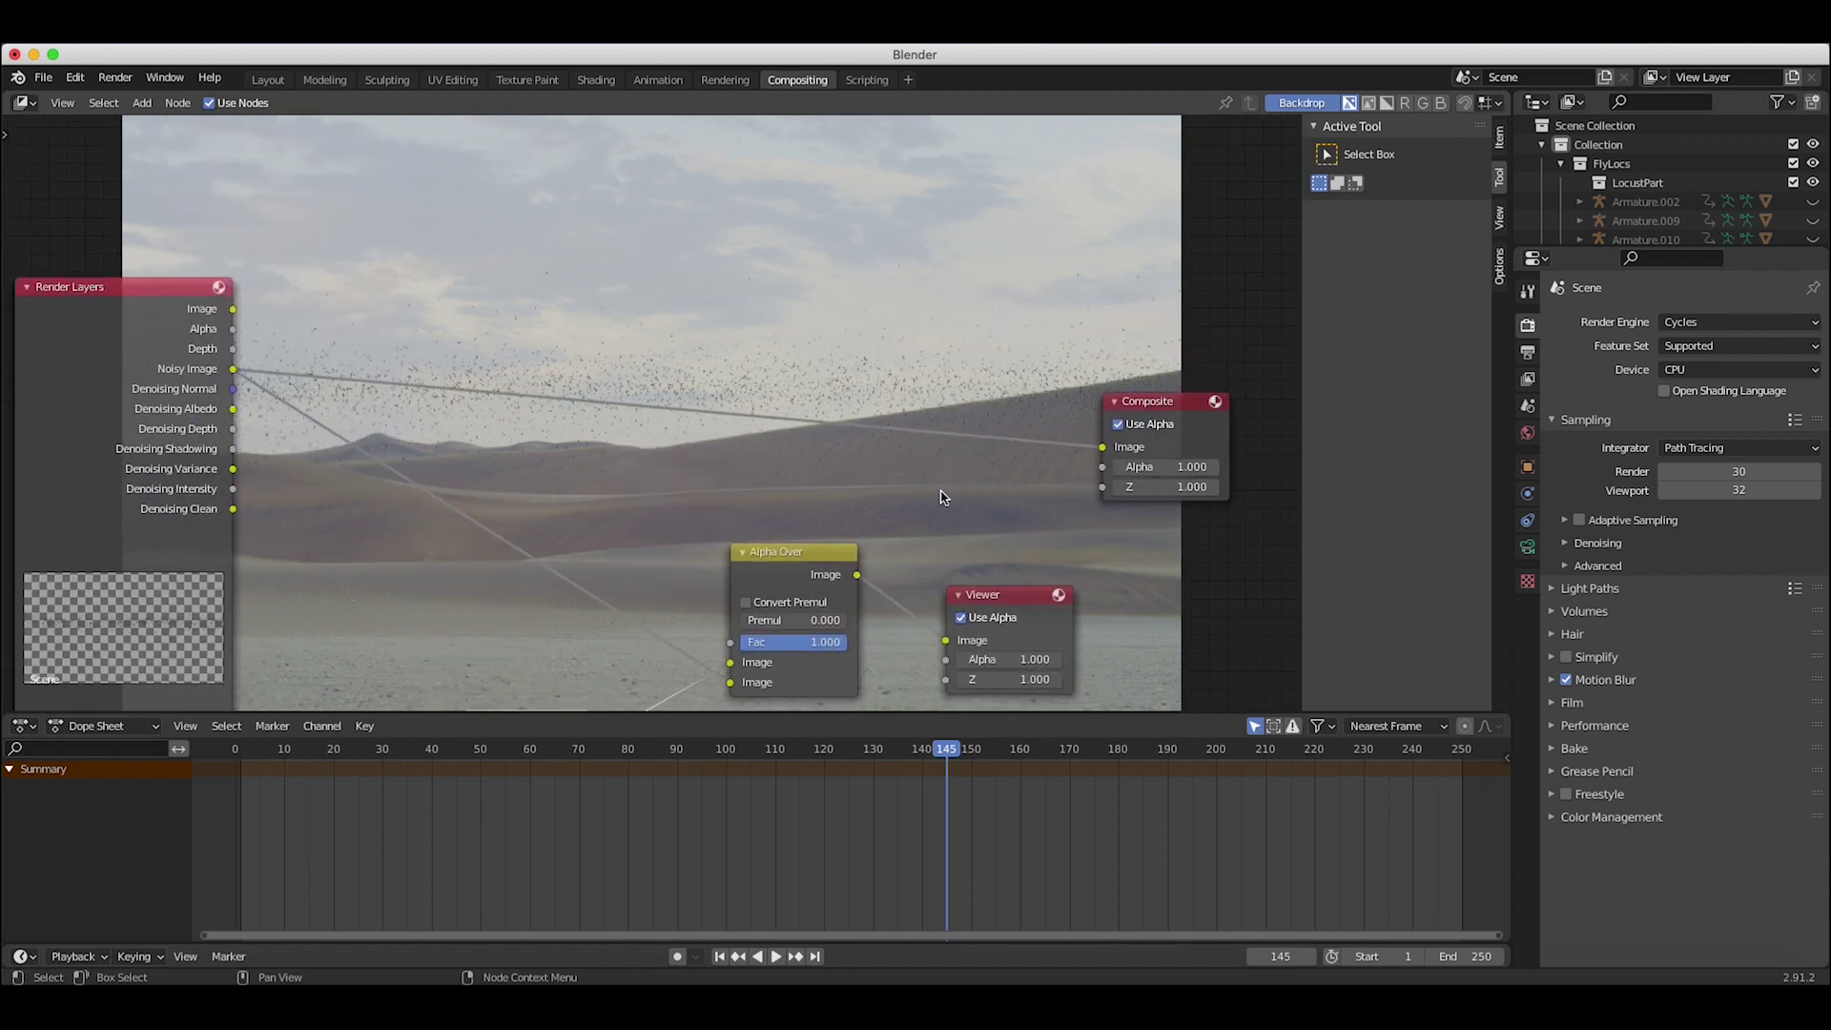
scroll(753, 307, up, 1)
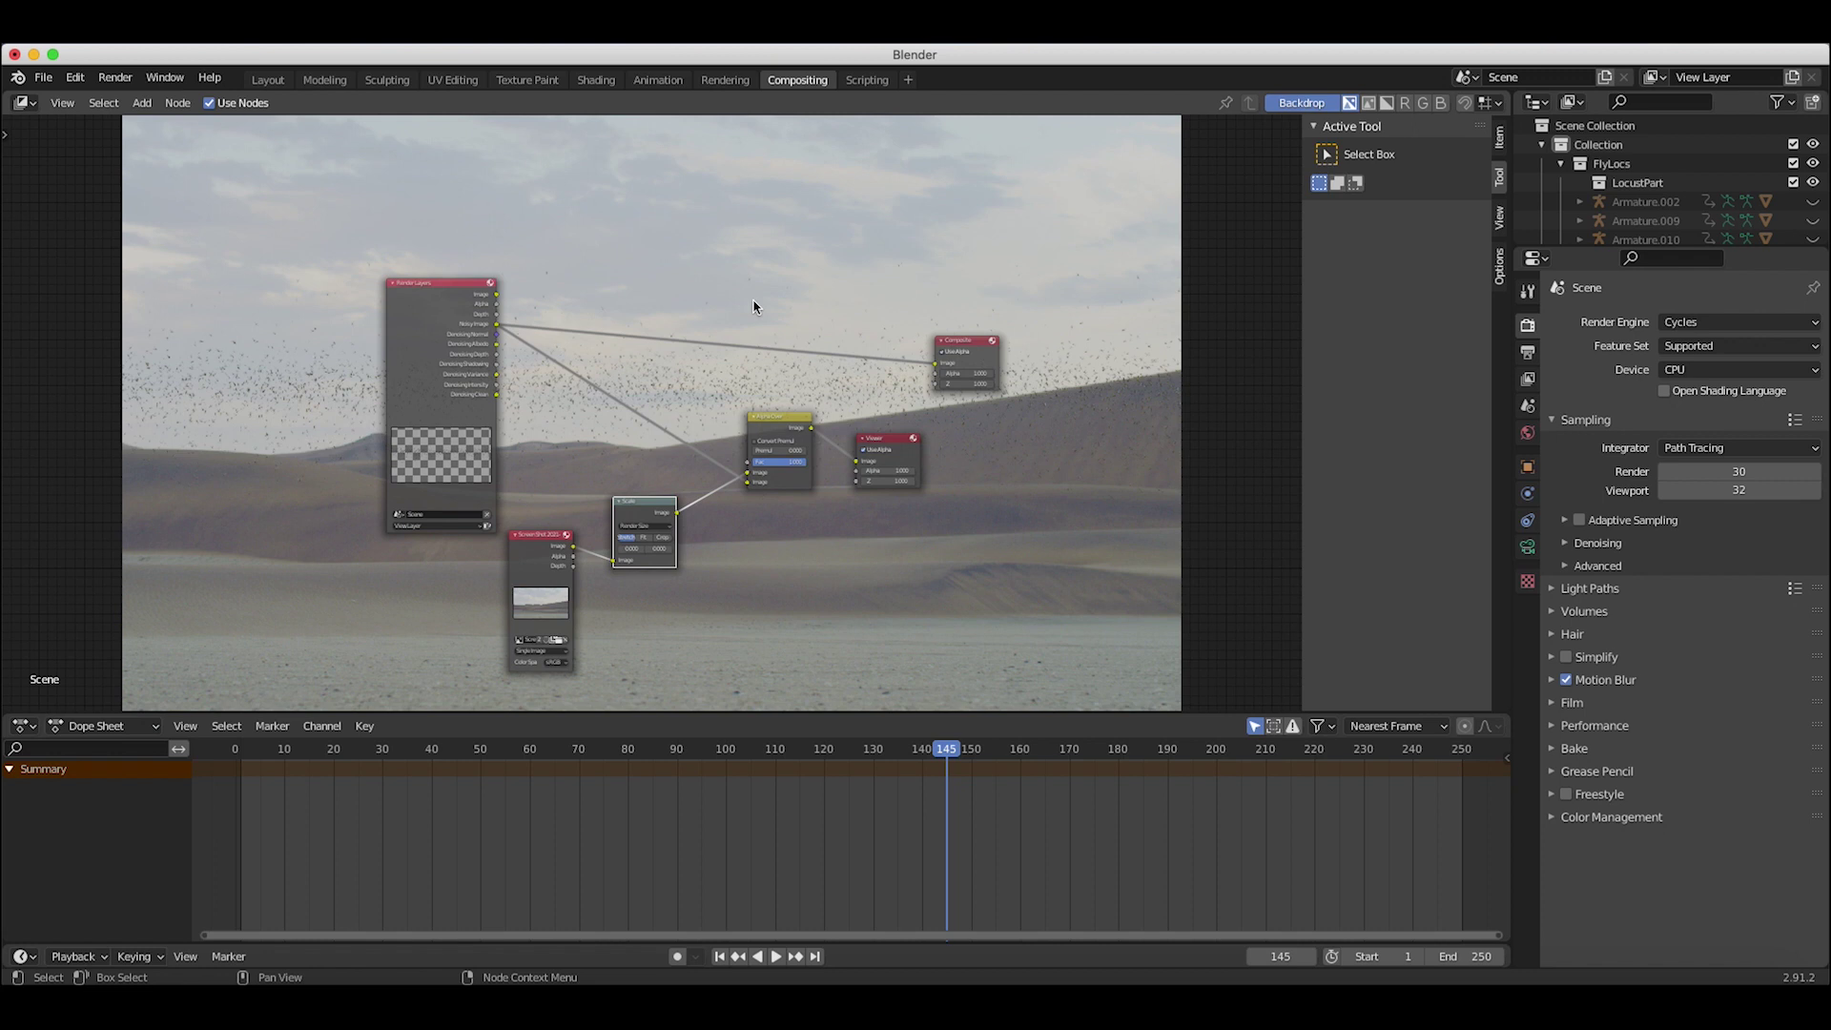
scroll(735, 302, up, 2)
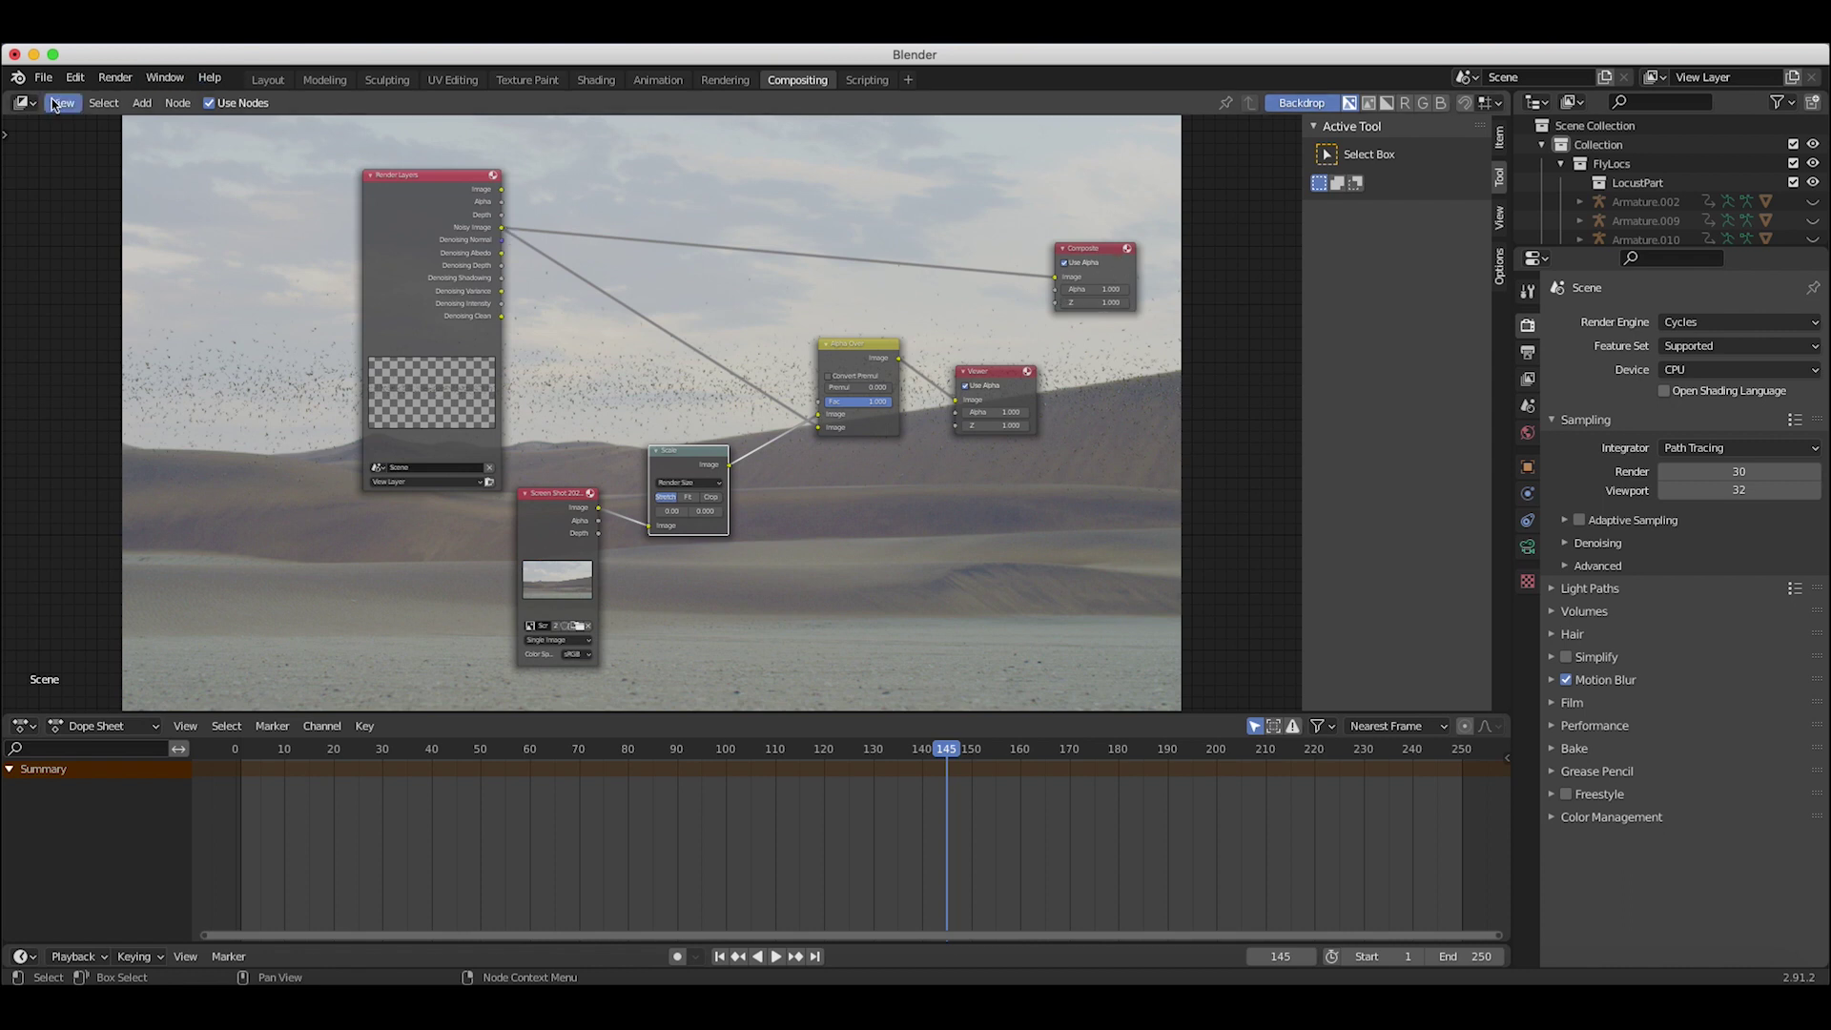
Step: Switch to Layout, show Output properties, and save the project as 'Locust swarm desert'
click(268, 80)
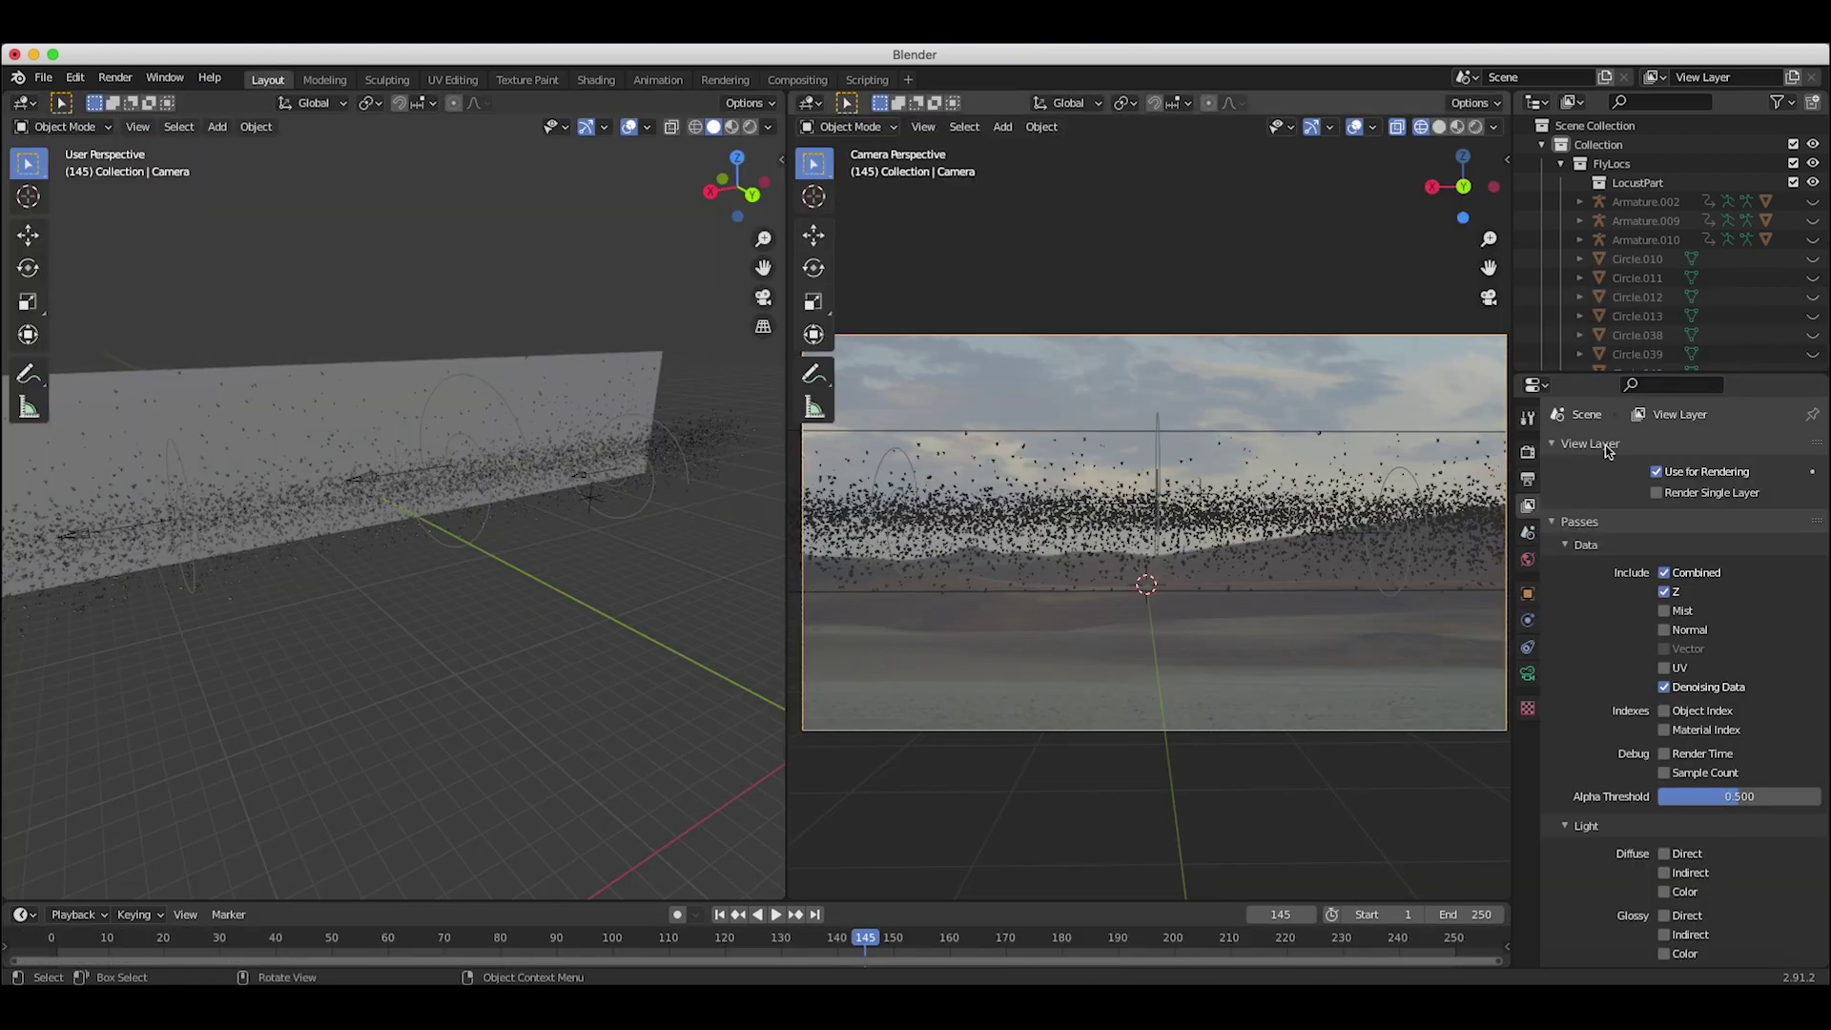
click(1528, 479)
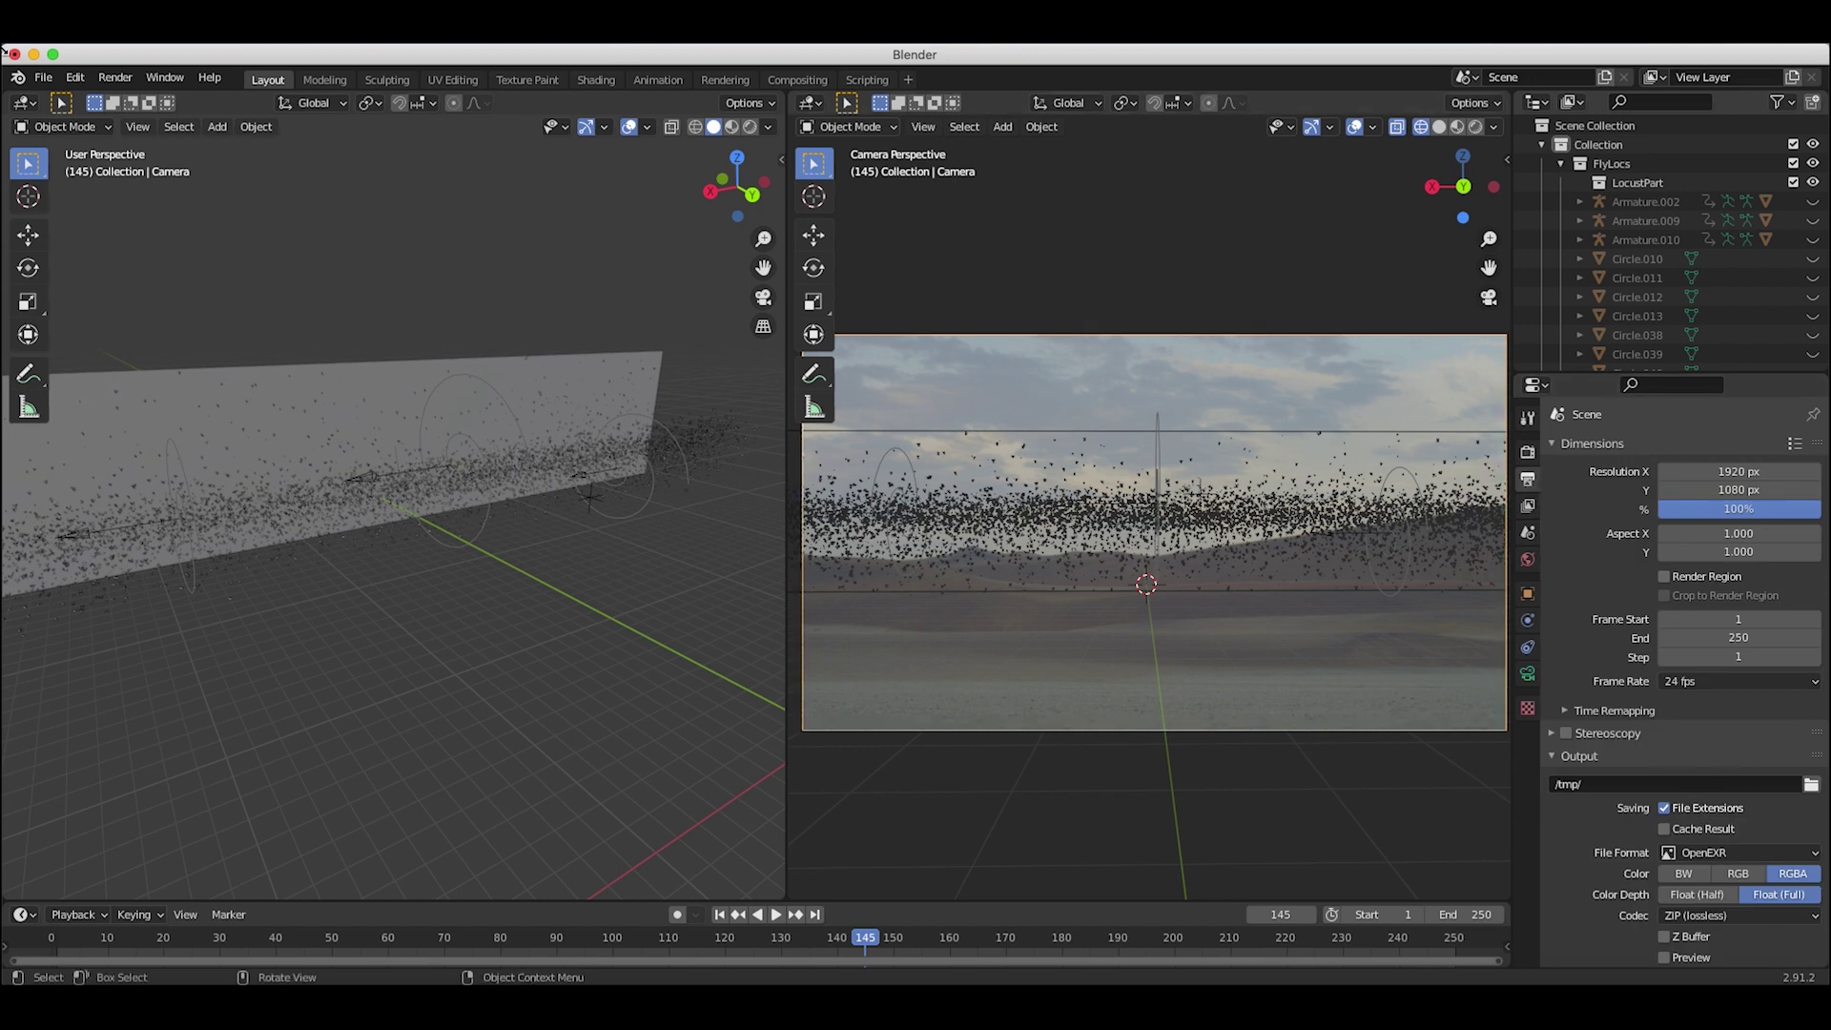
click(43, 77)
click(65, 224)
key(BackSpace)
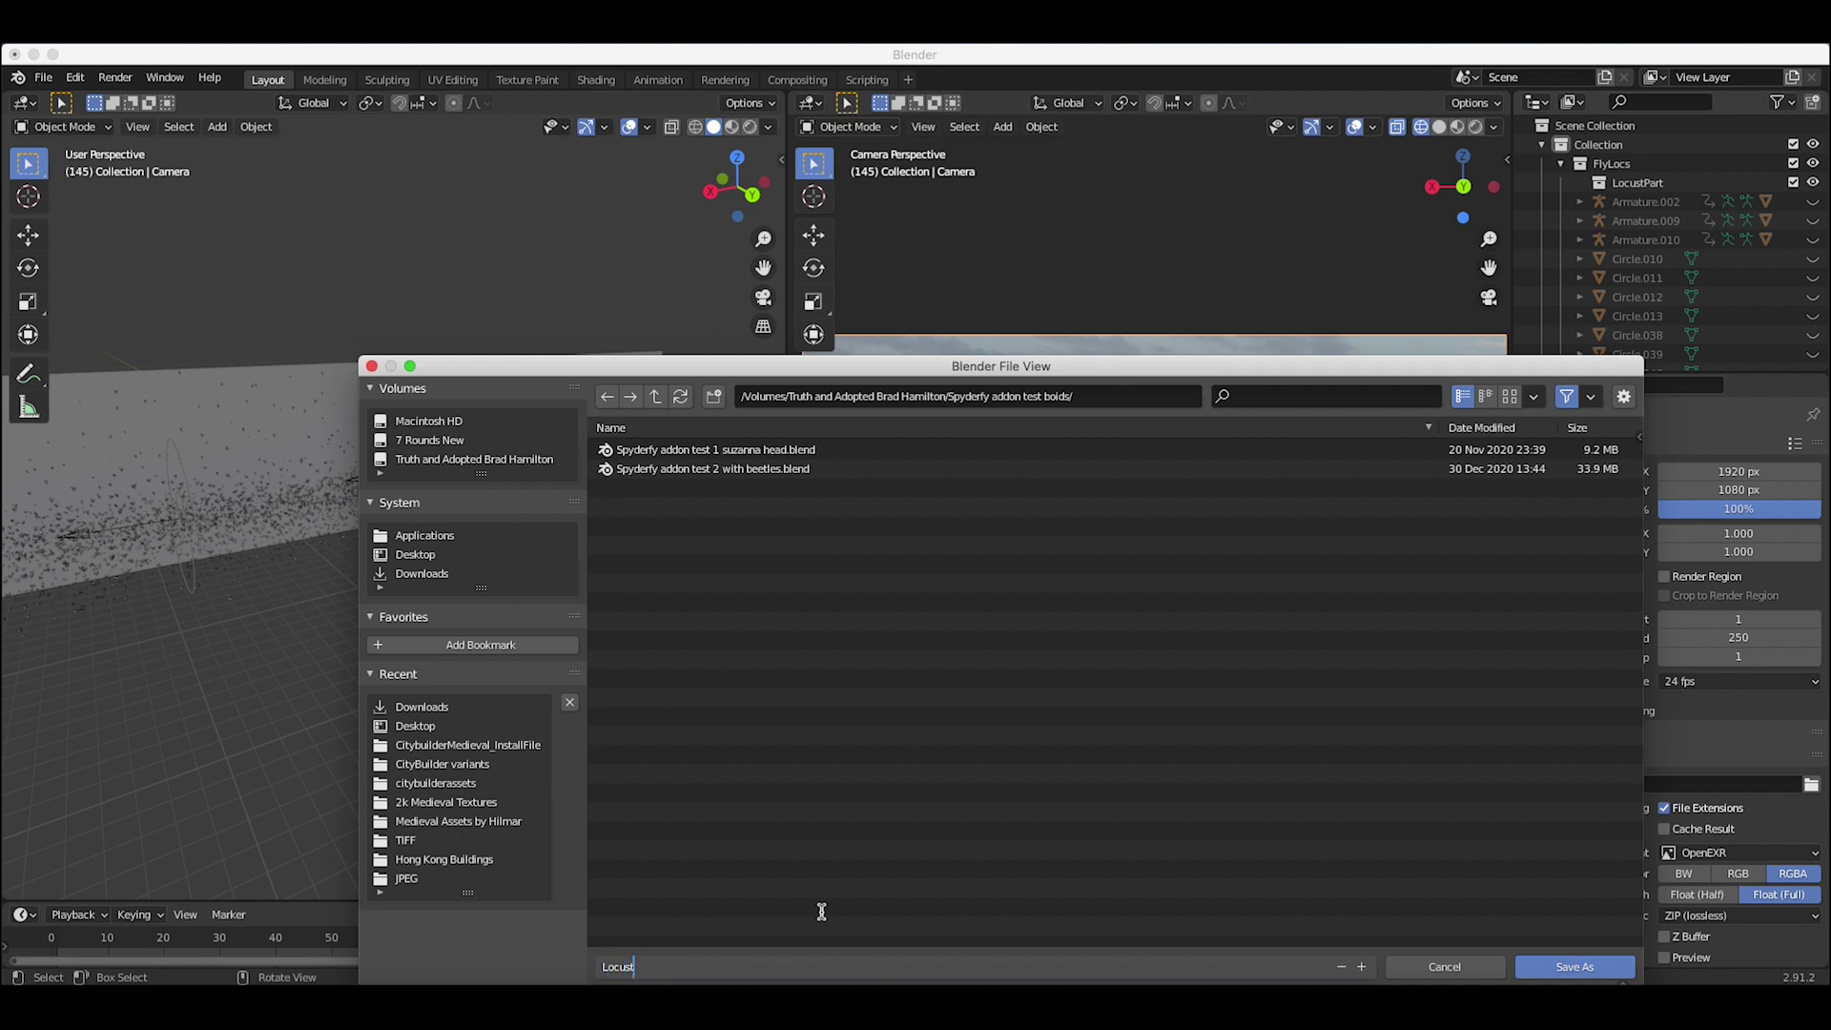
text(Locust swarm desert.blend)
click(1574, 967)
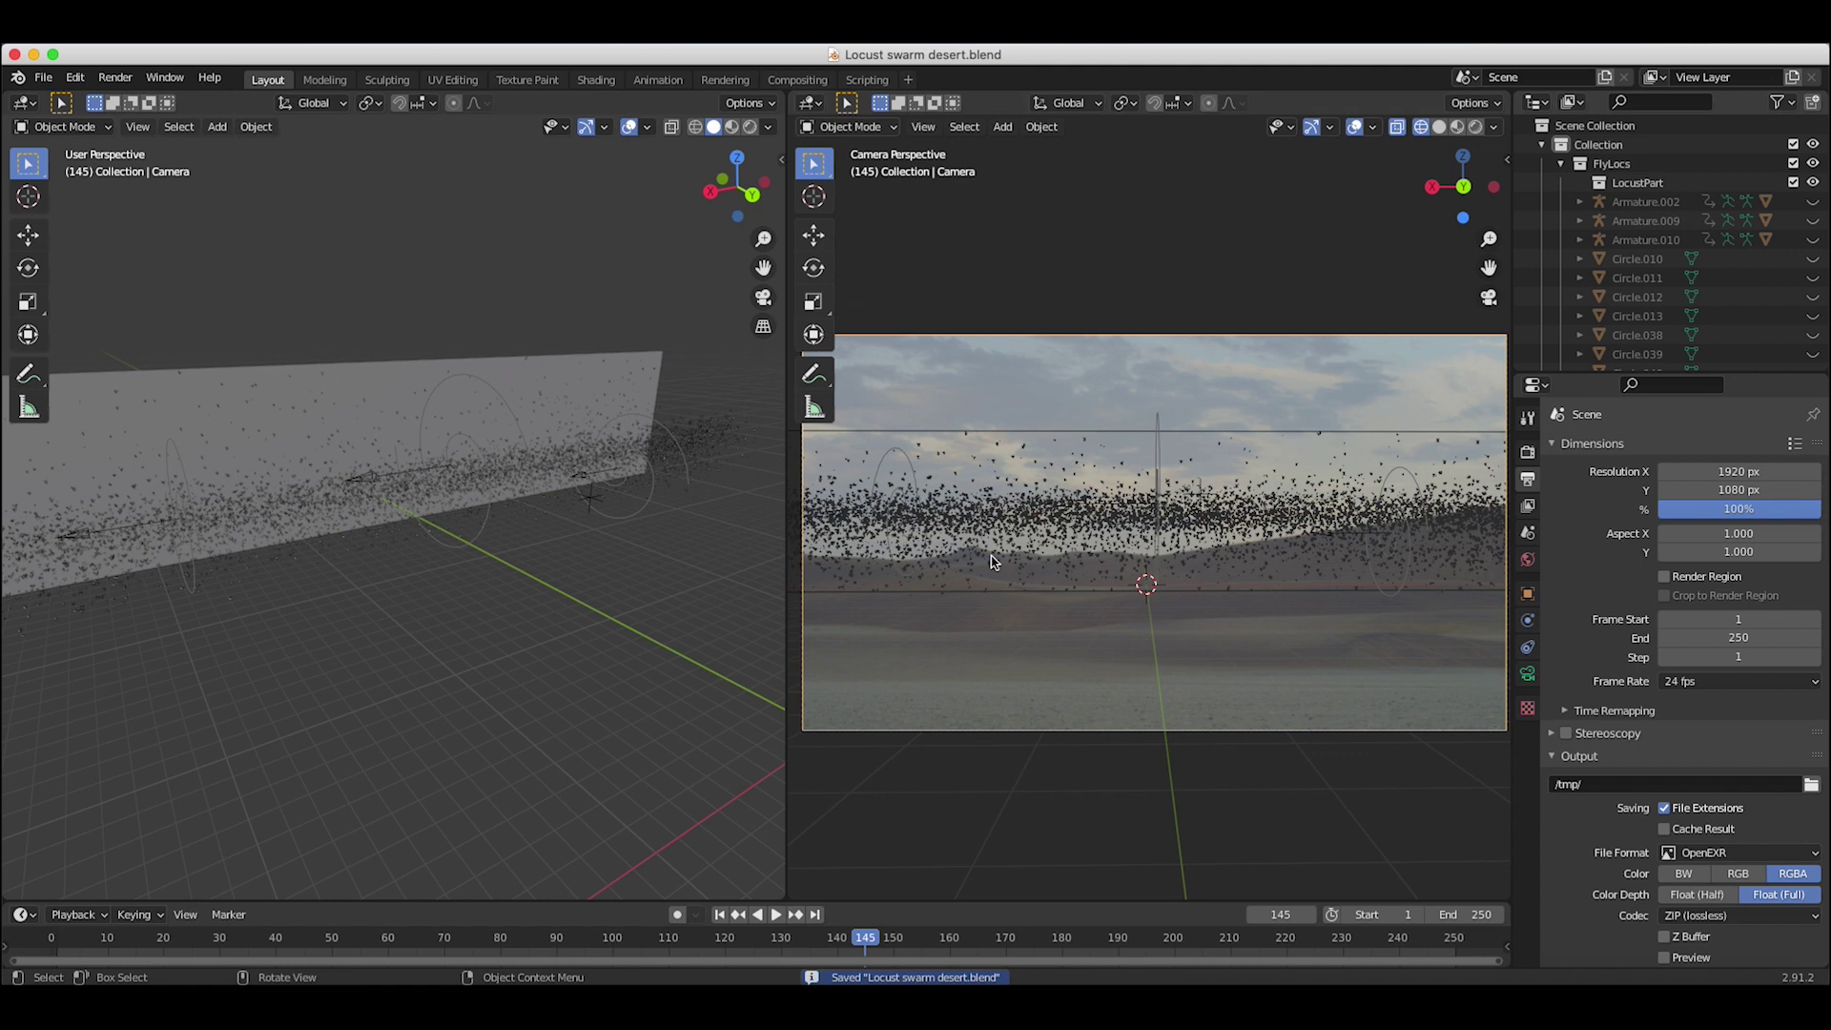
Step: Create and open a 'Desert locust swarm' output folder, naming the output 'Locust swarm output buty pass'
scroll(1664, 839, down, 2)
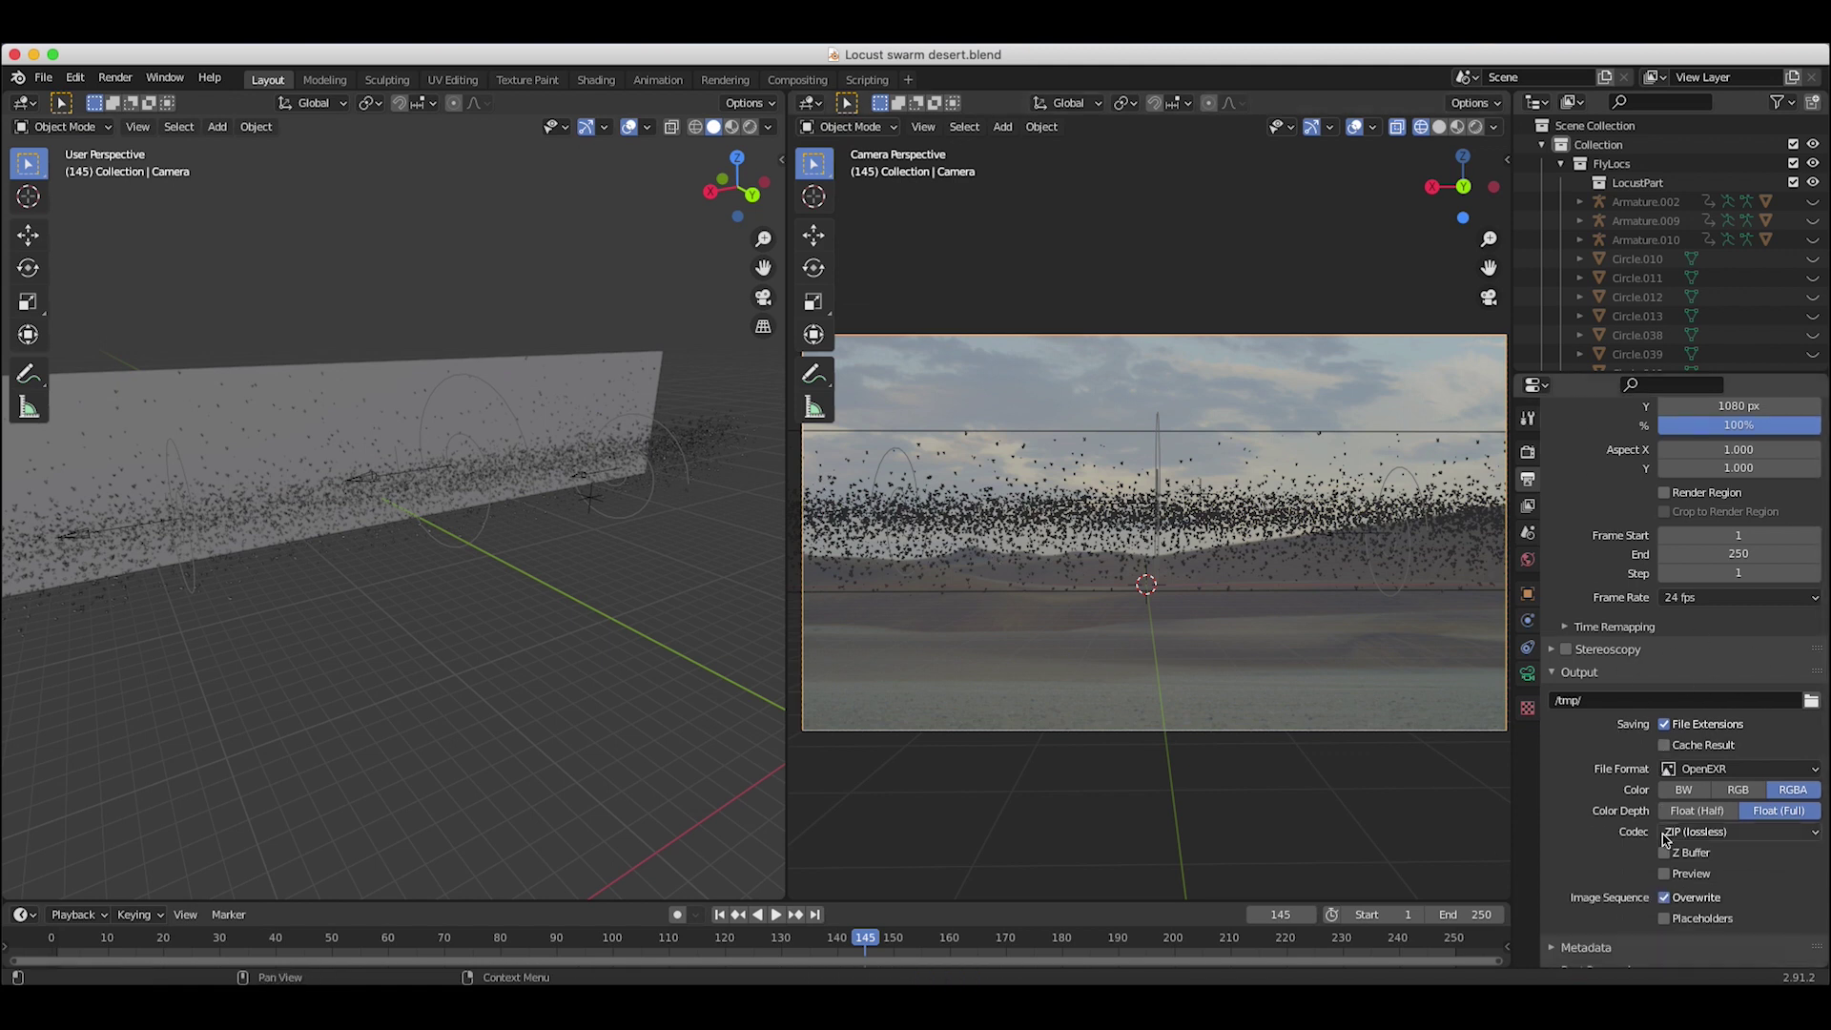
click(1812, 700)
click(320, 661)
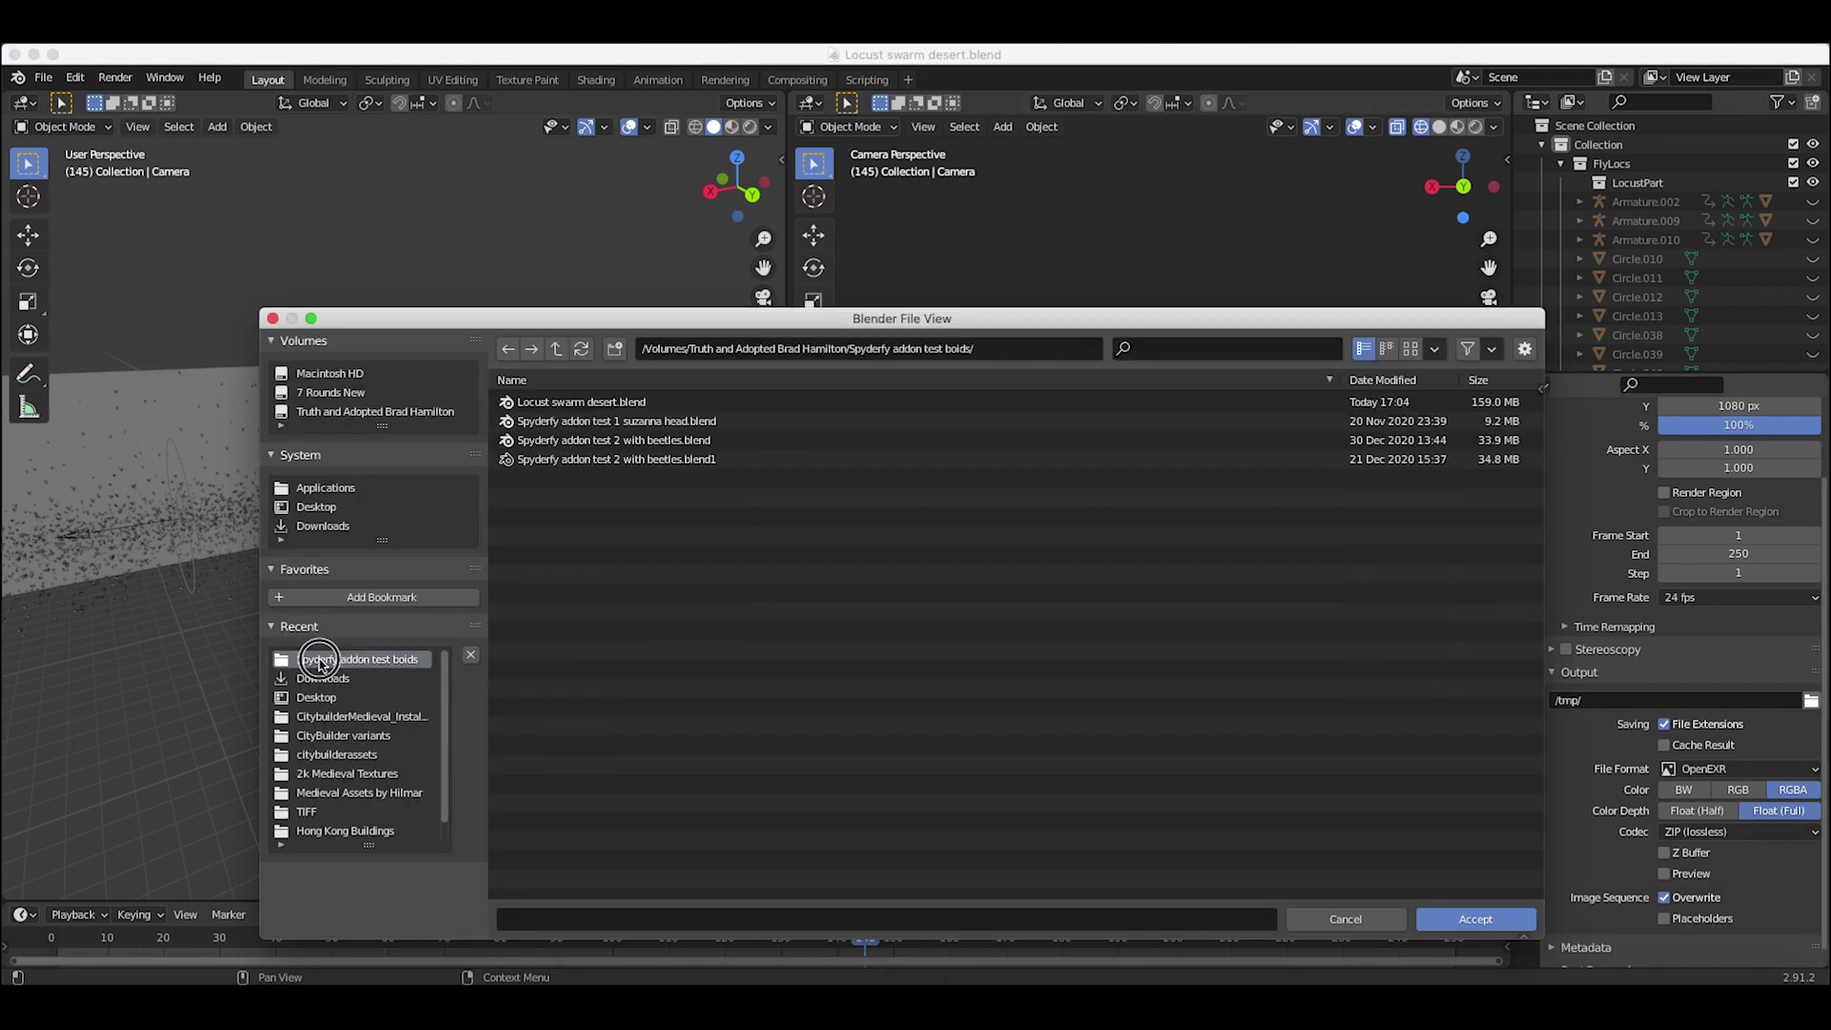
click(614, 348)
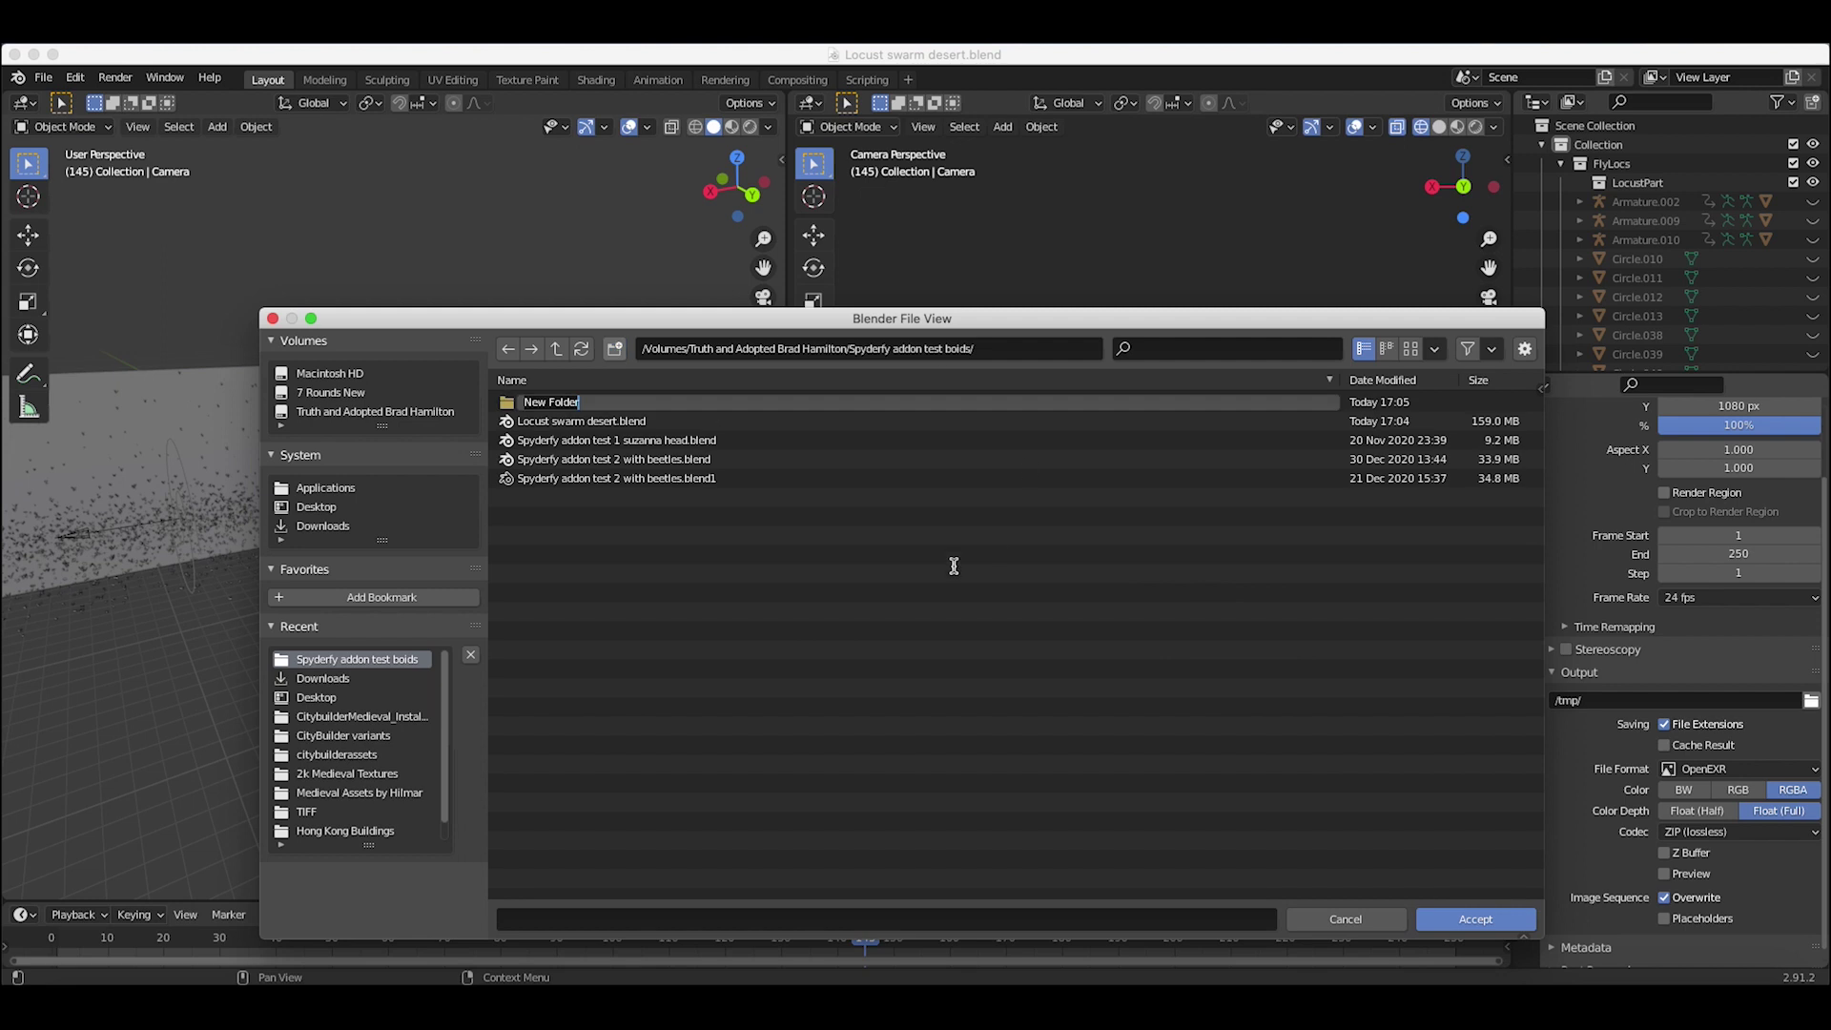
text(Desert locust swarm)
key(Return)
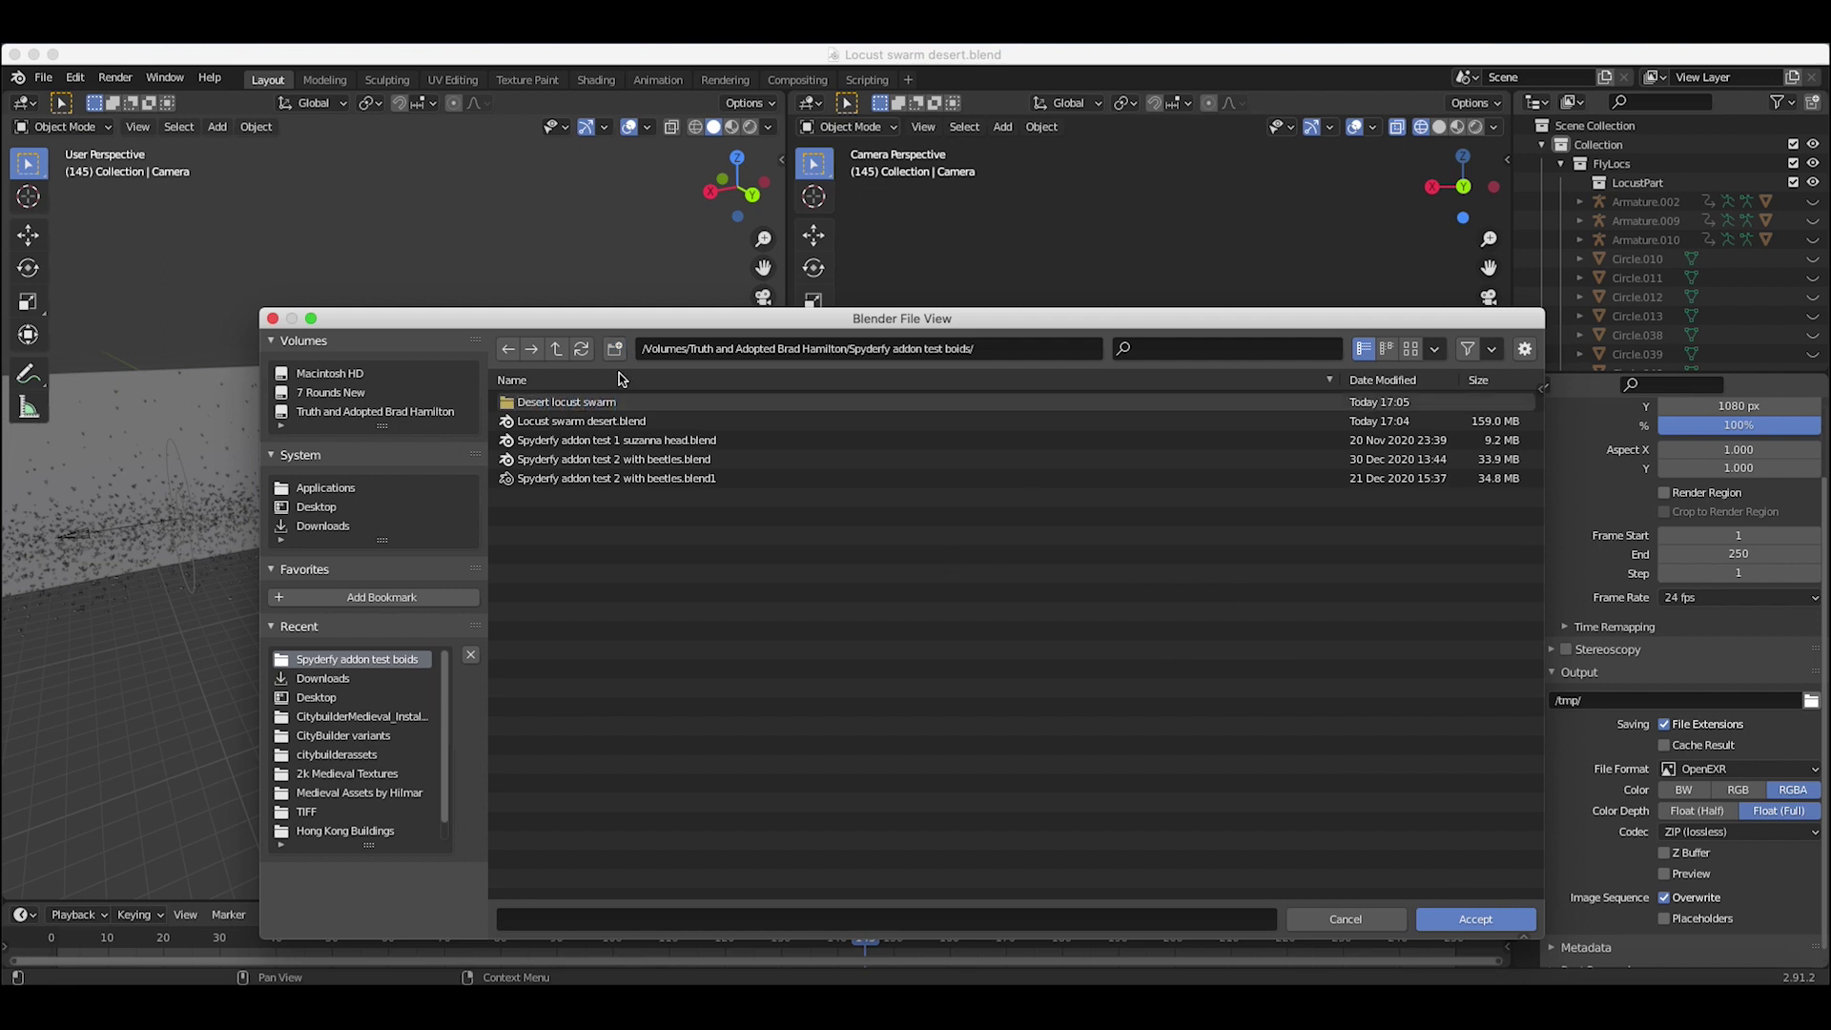
double_click(578, 402)
text(Locust s)
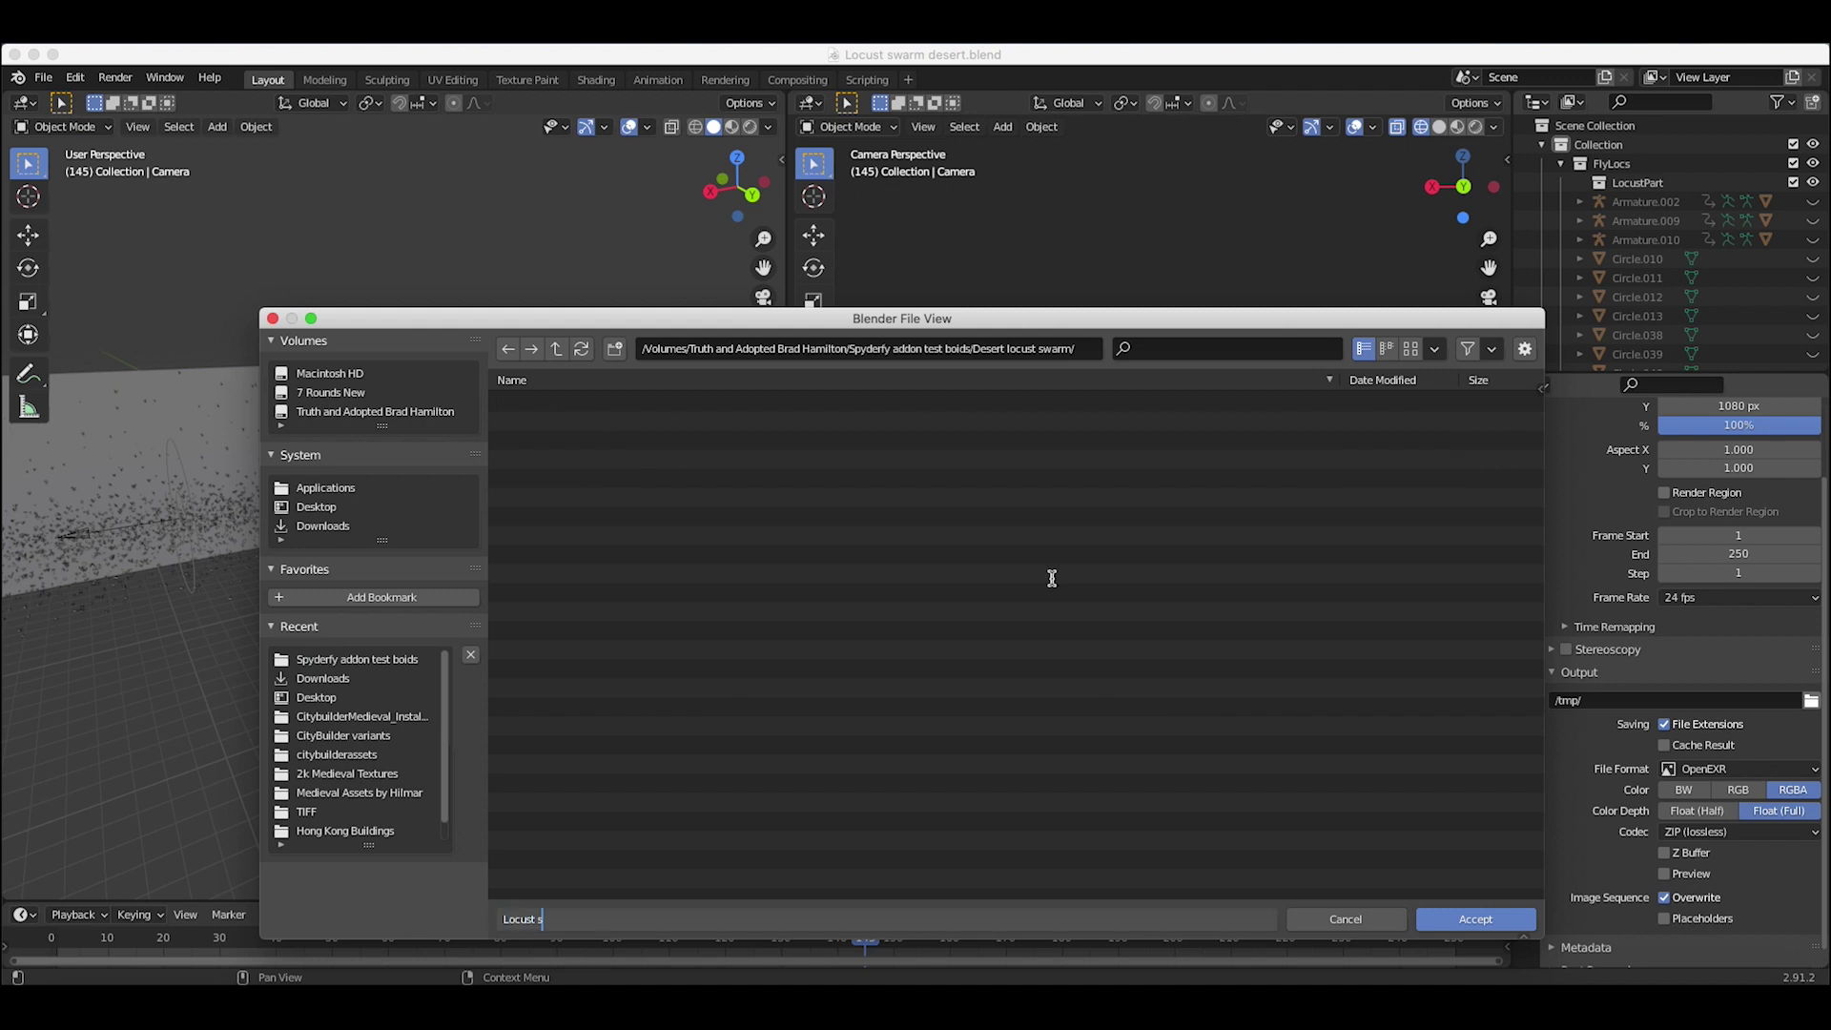
text(warm output bu)
text(ty pass)
Step: Accept the output path in the new folder and start rendering the animation
click(1459, 919)
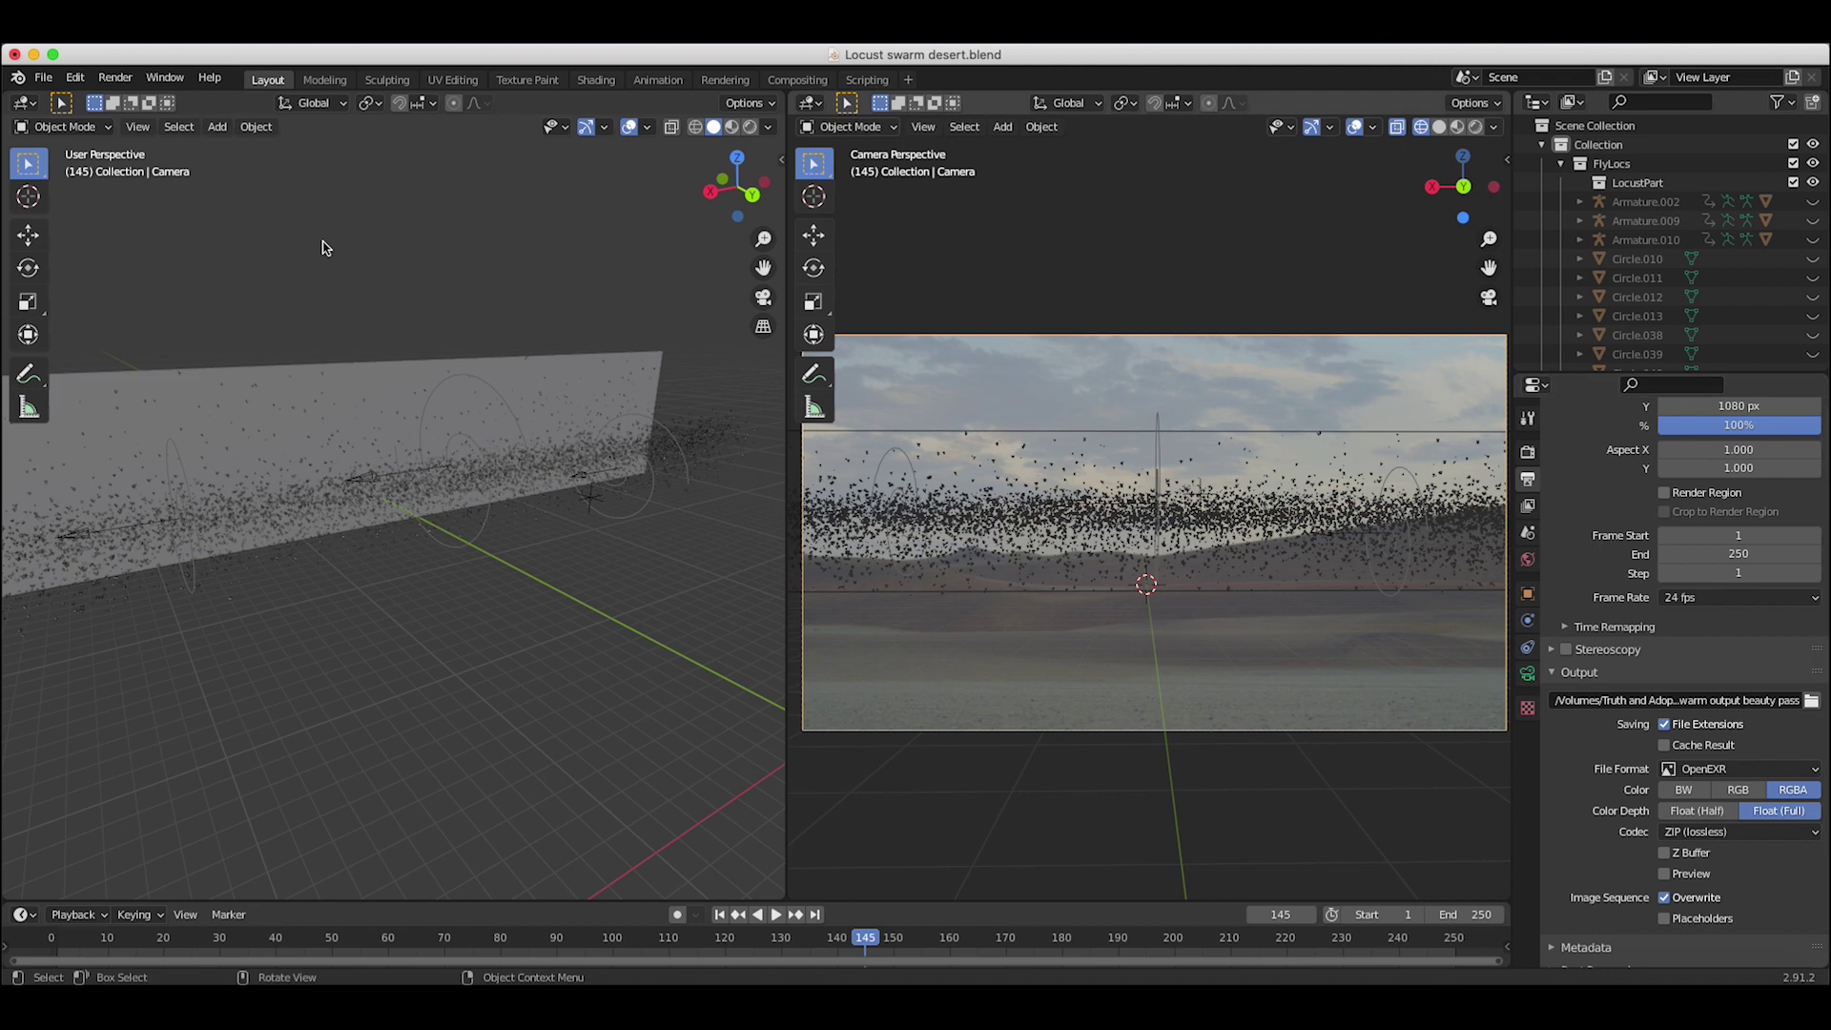
scroll(1755, 476, up, 3)
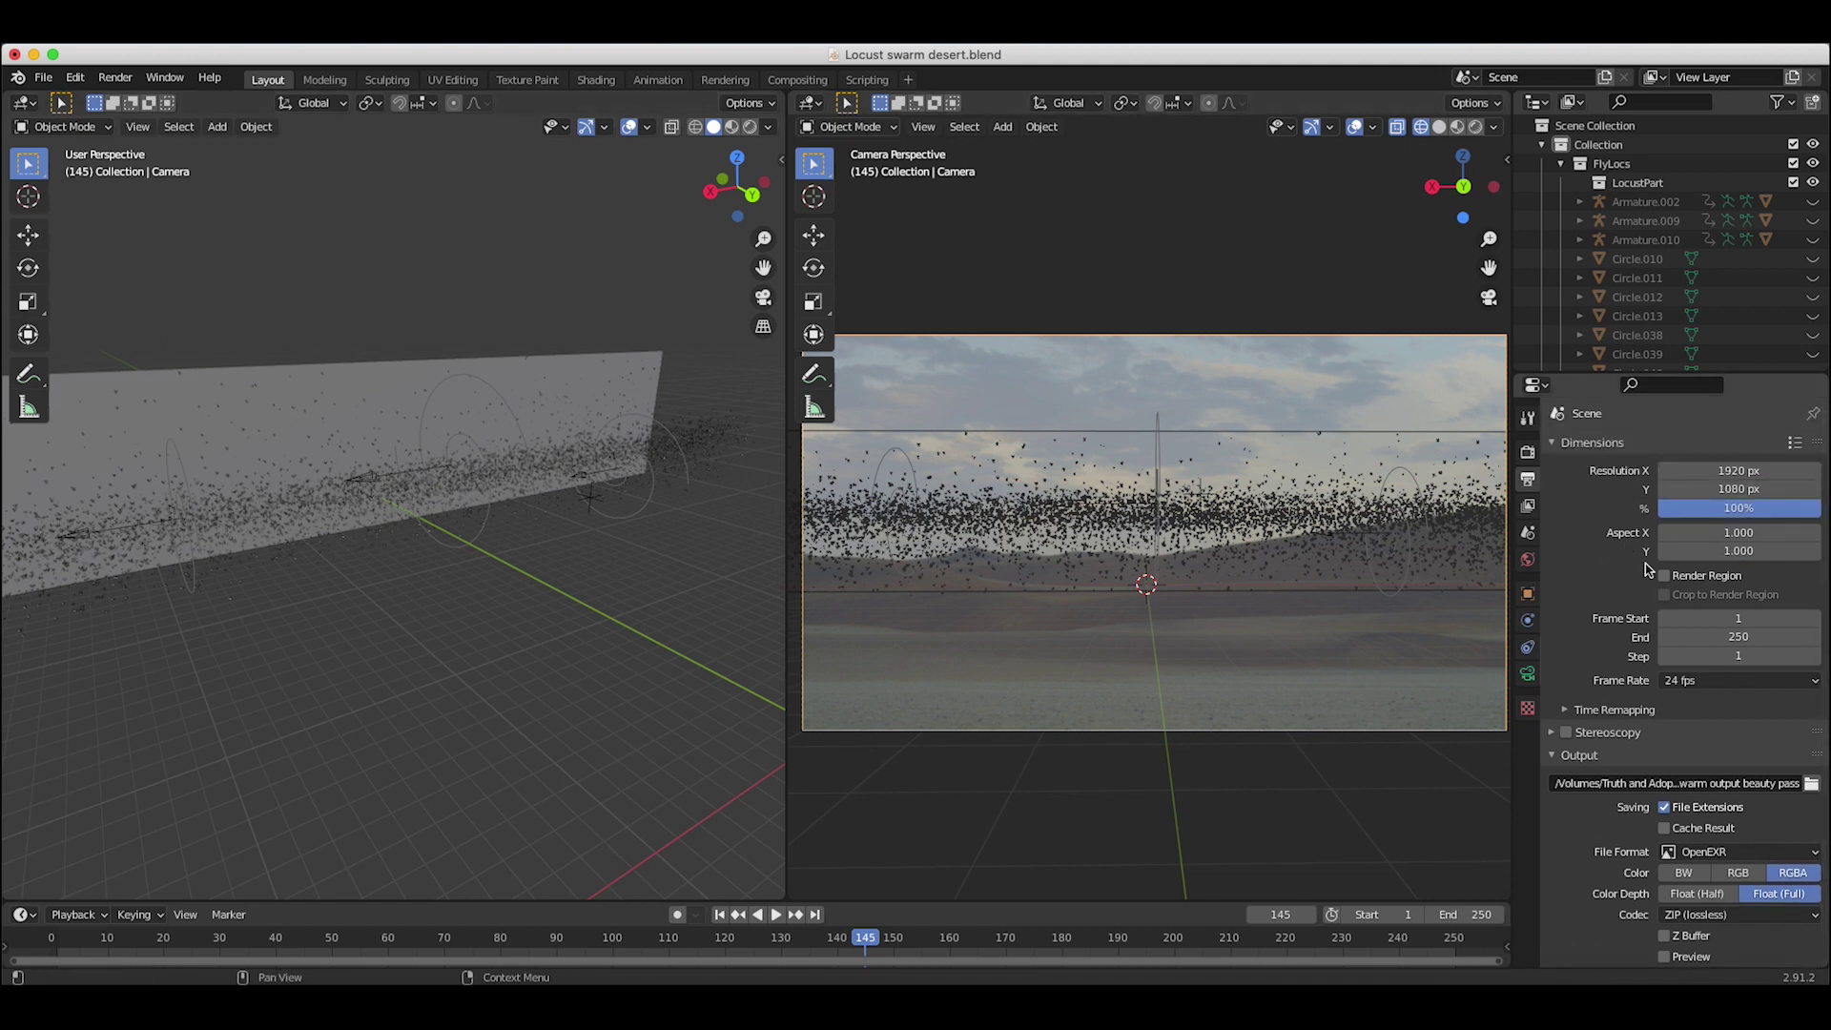
click(114, 77)
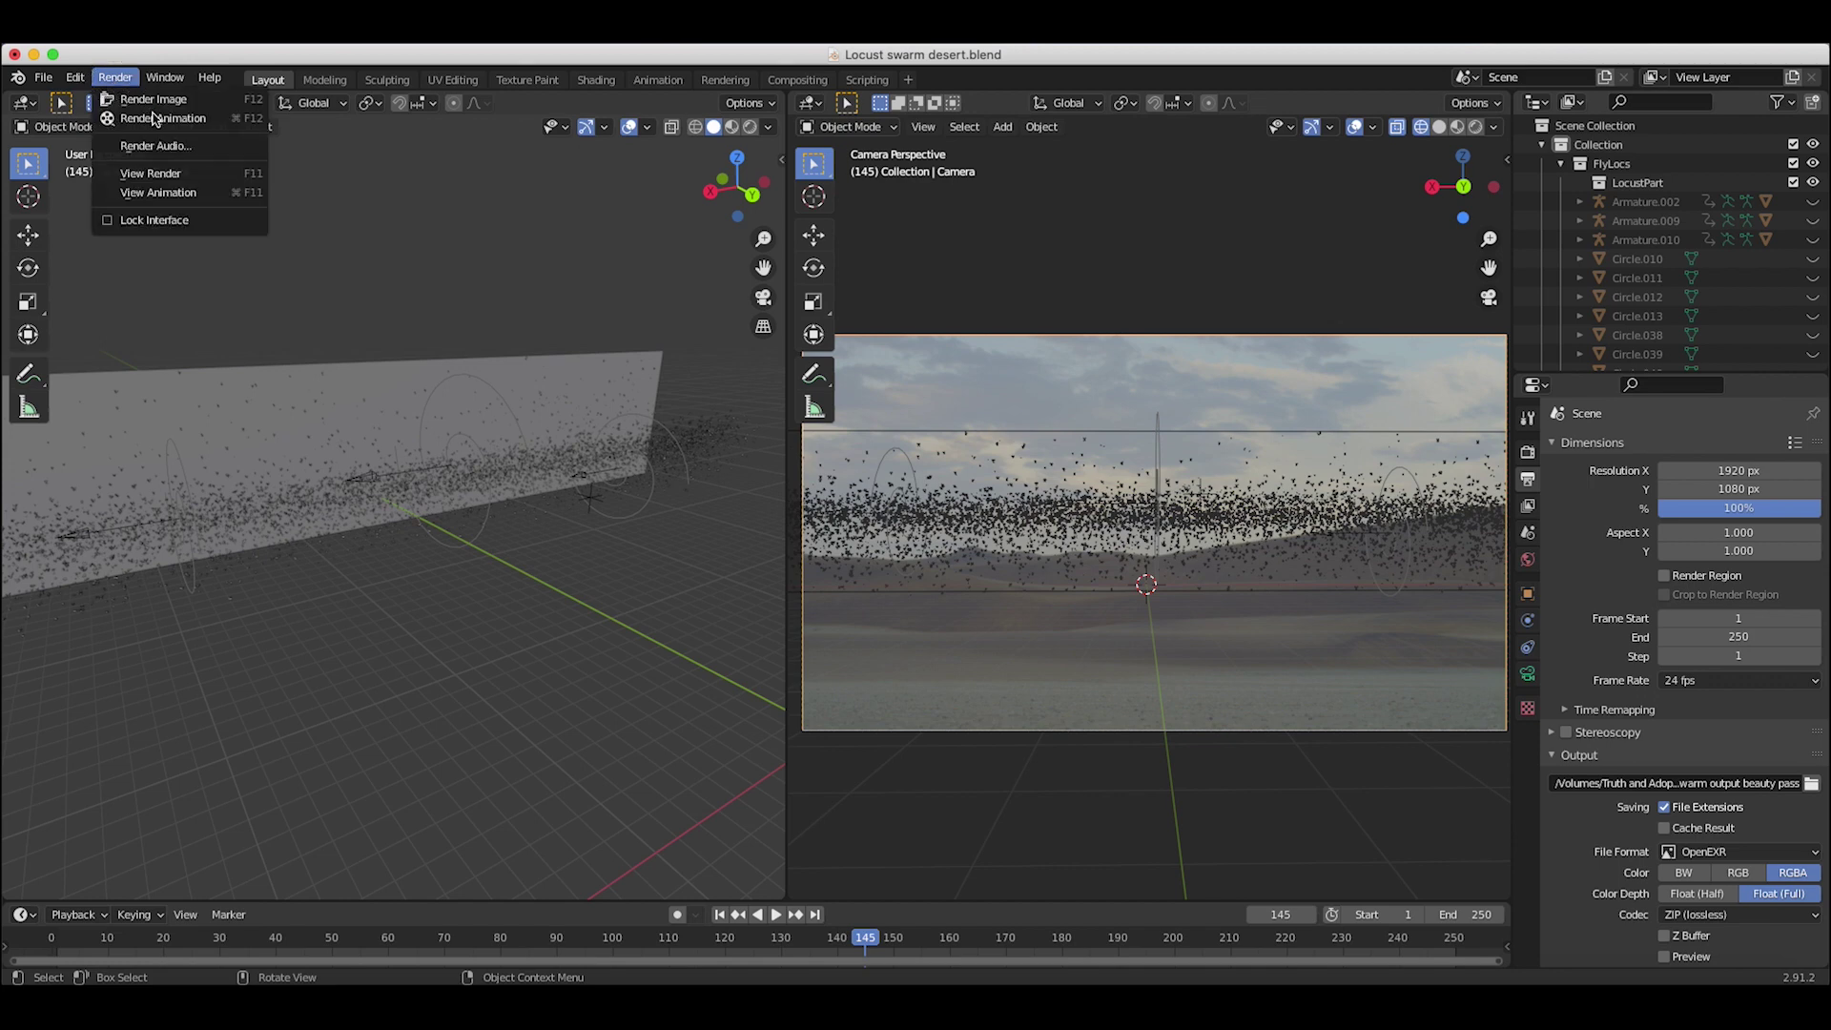
click(141, 119)
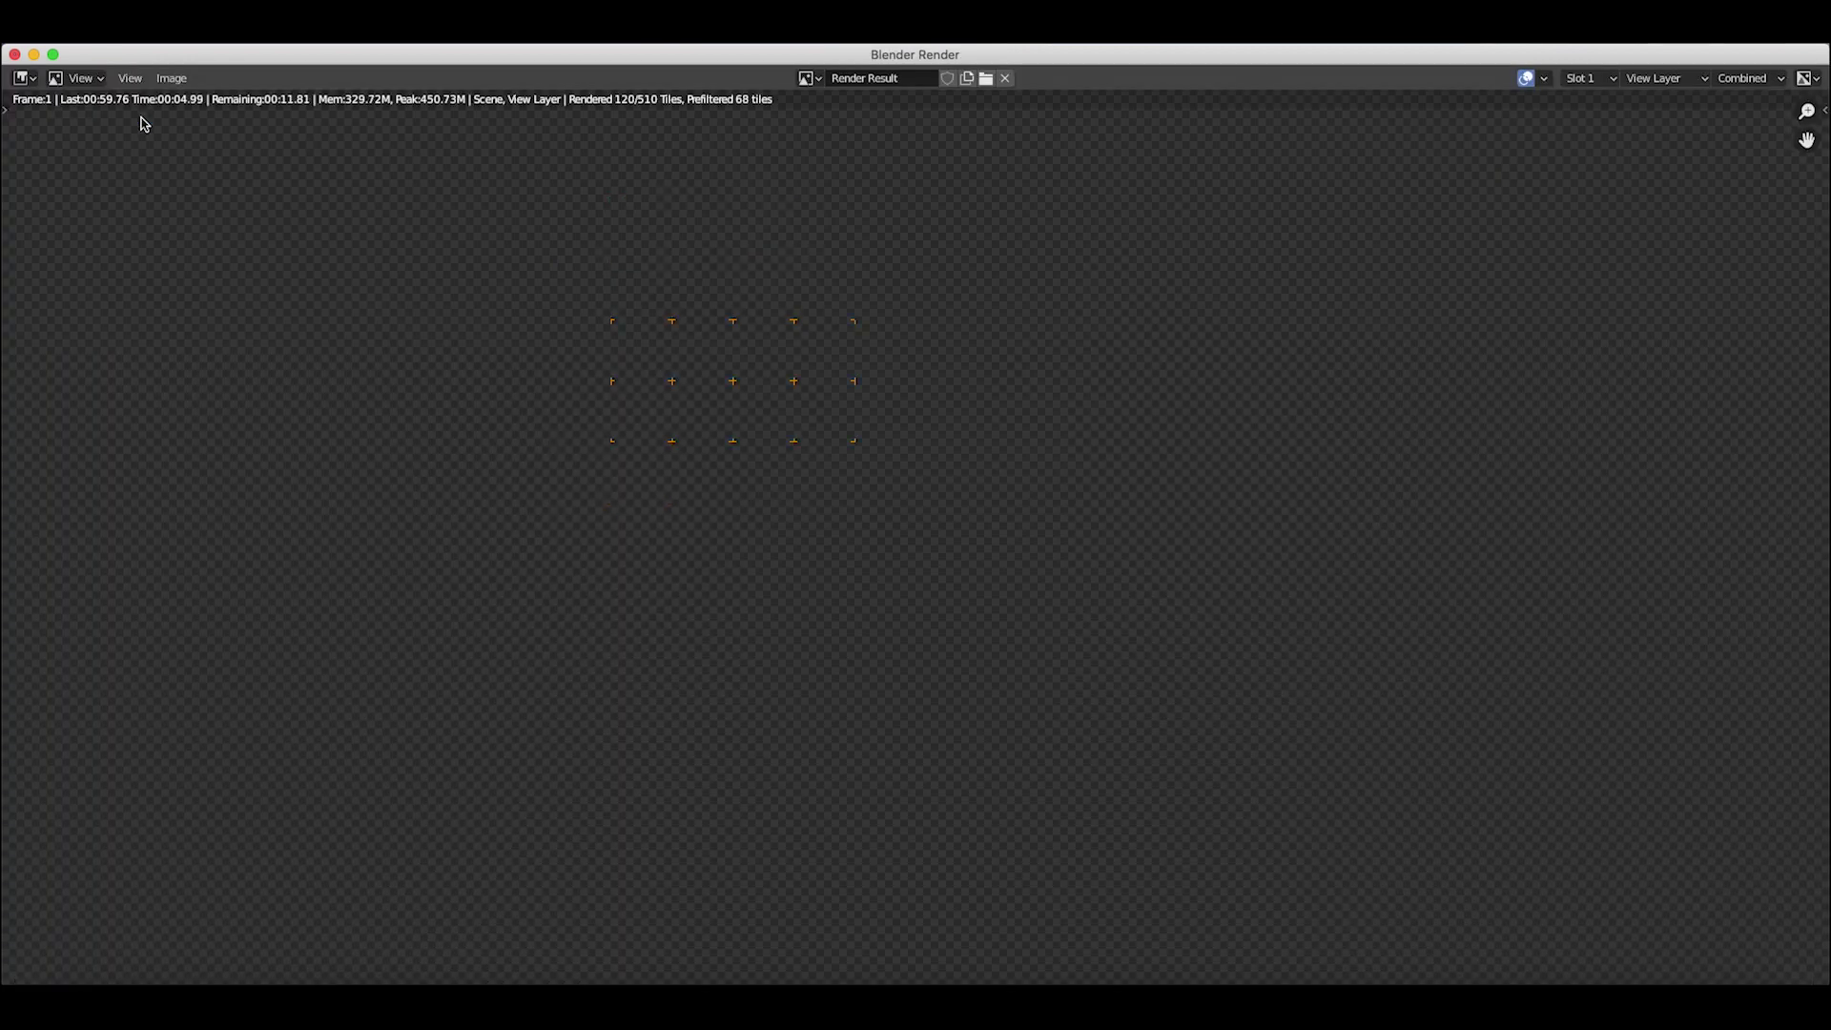